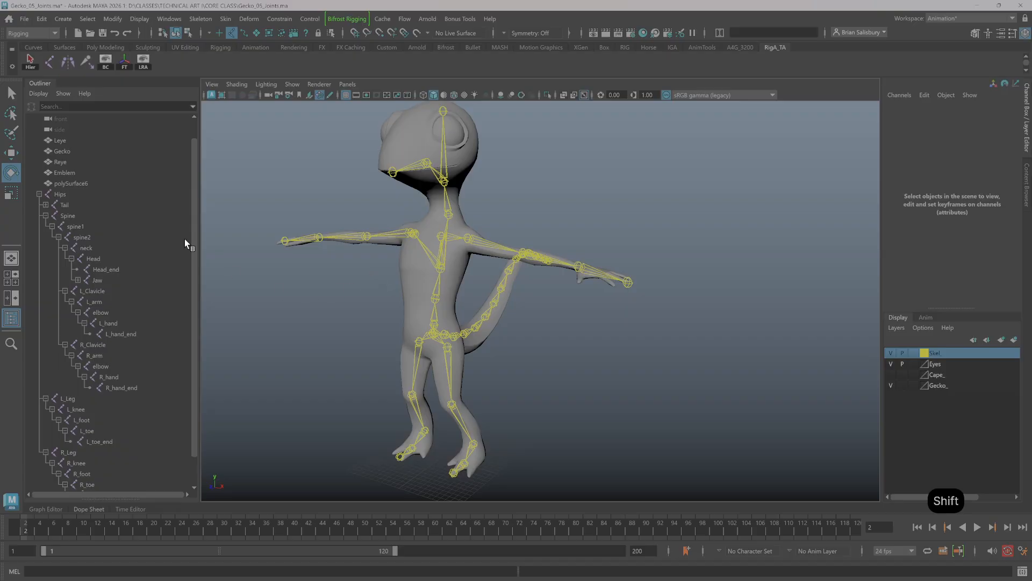
Select the Hips root joint together with the Gecko mesh, with surface selection enabled.
left_click(78, 193)
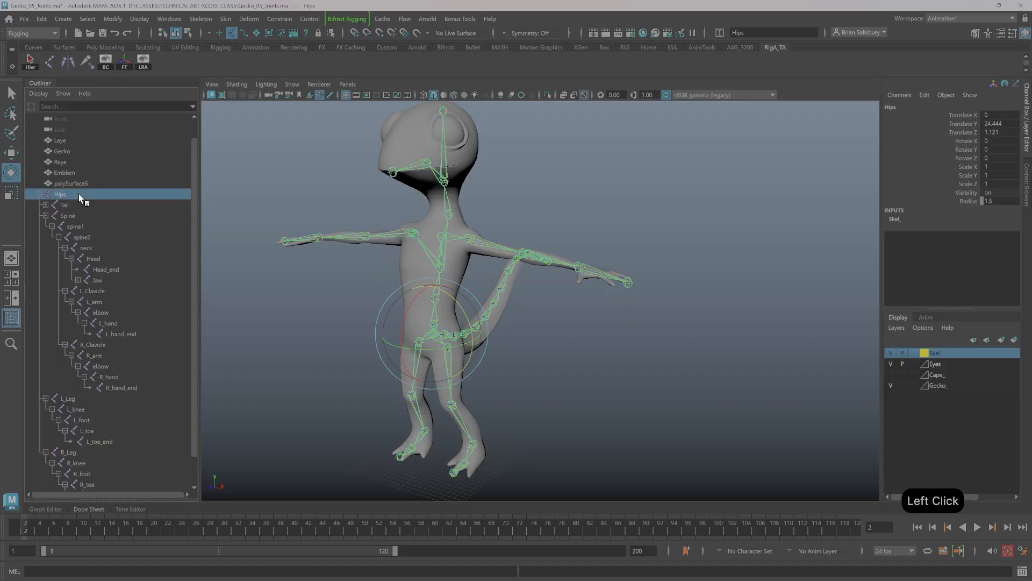
left_click(257, 33)
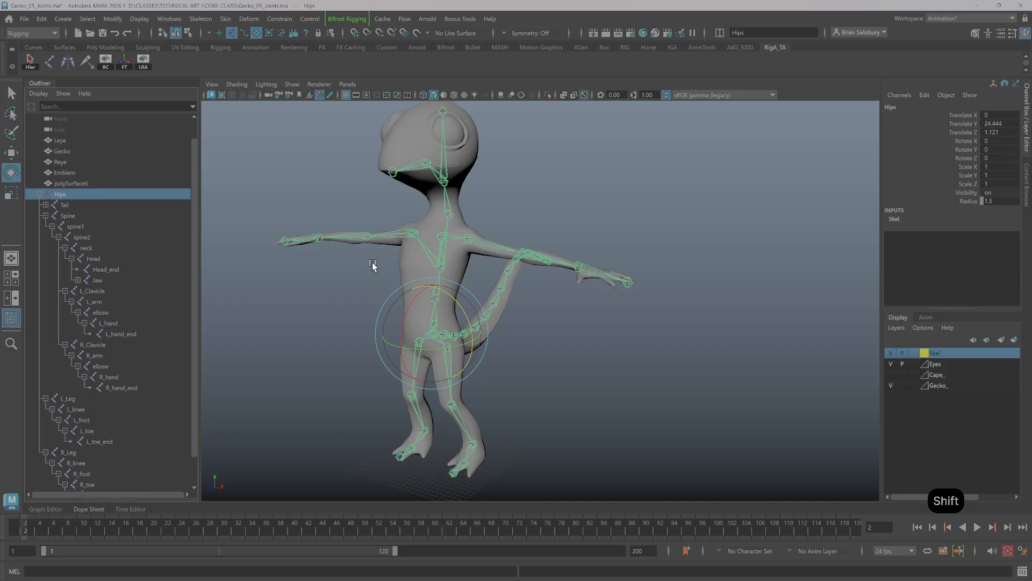
left_click(403, 270, "shift")
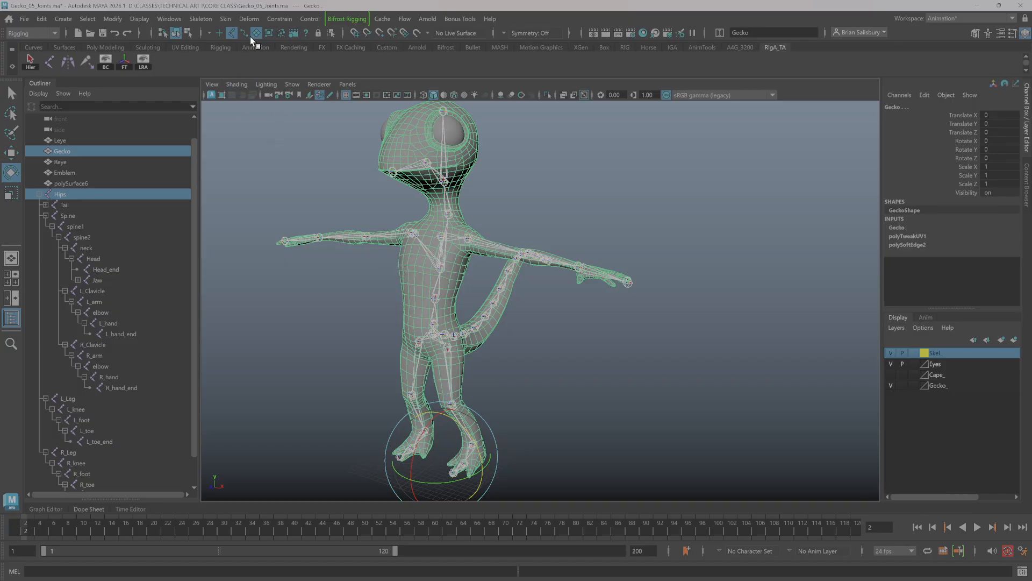
Add shortcuts for the Bind Skin, Paint Skin Weights and Mirror Skin Weights options to the RigA_TA shelf.
left_click(224, 20)
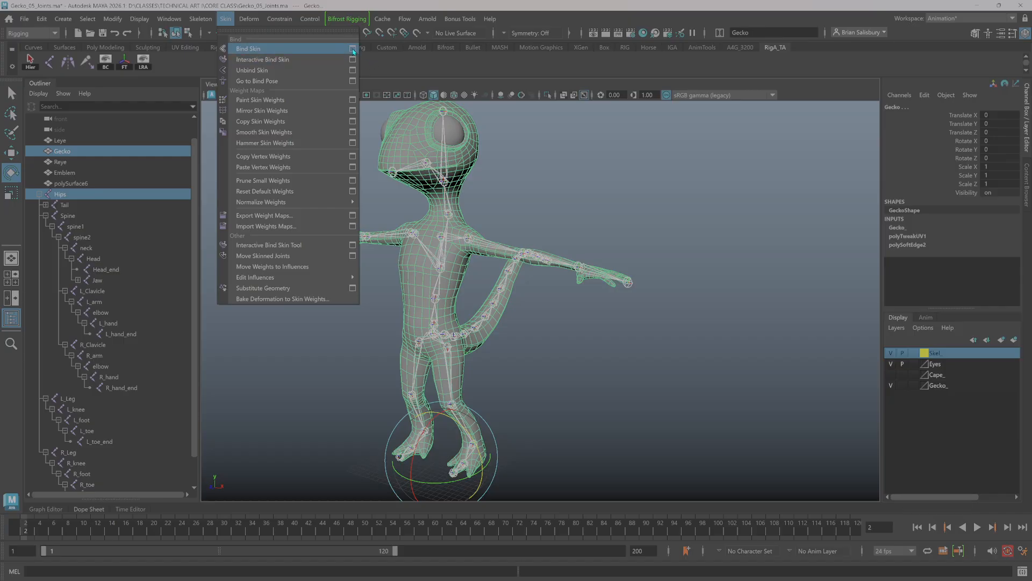
key("ctrl+shift")
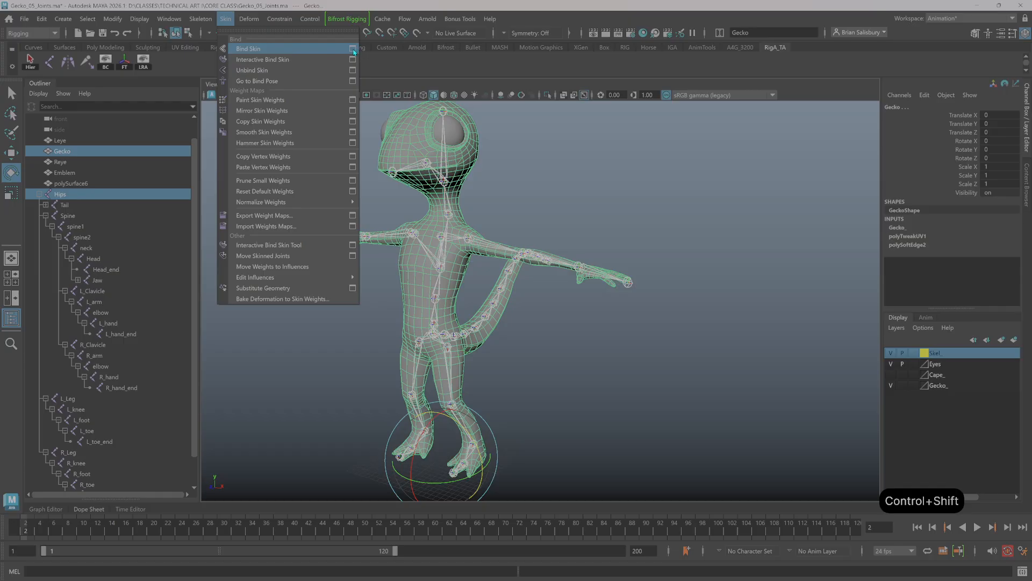
left_click(353, 52, "ctrl+shift")
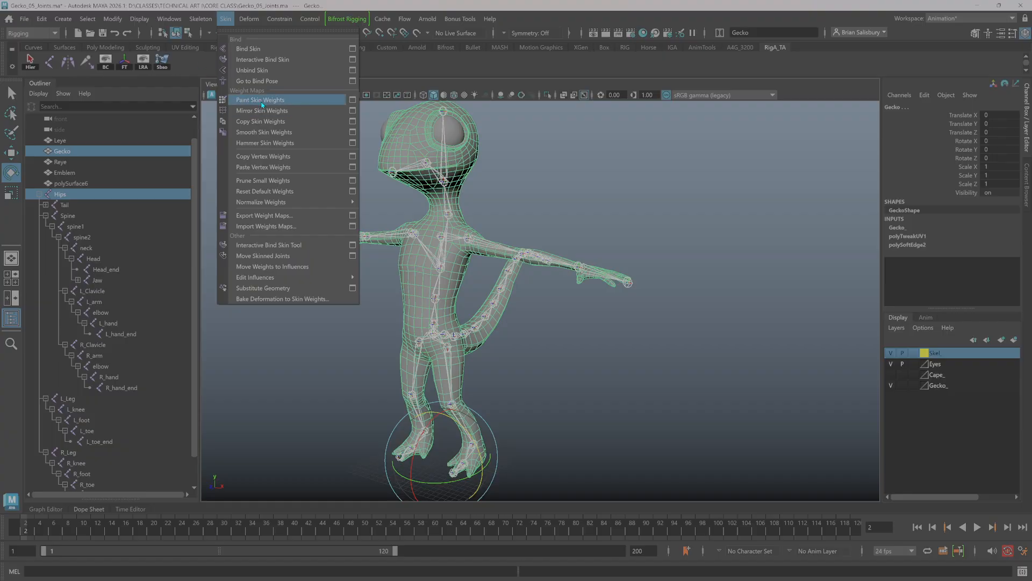
key("ctrl+shift")
left_click(353, 99, "ctrl+shift")
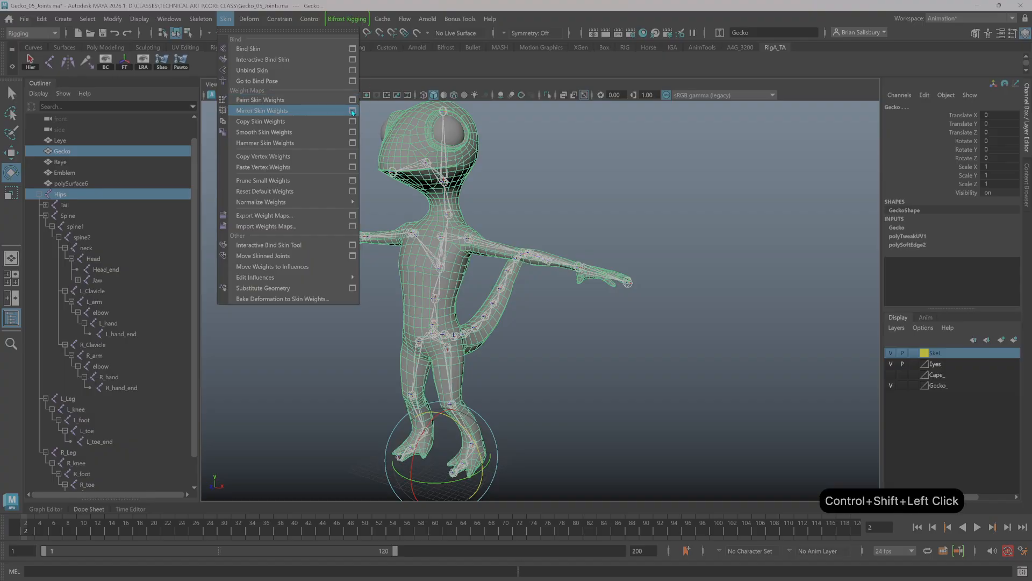
key("ctrl+shift")
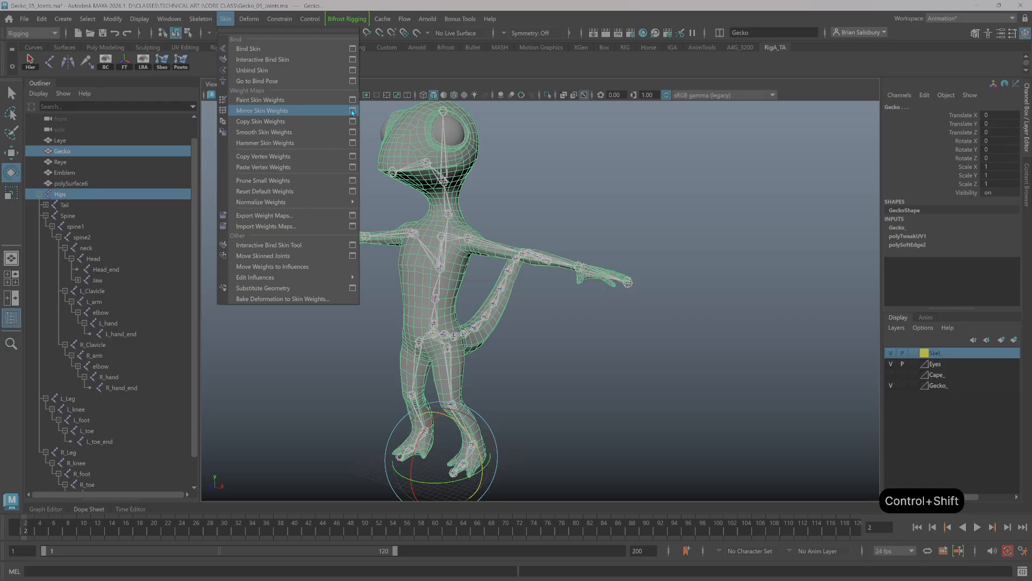
left_click(352, 112, "ctrl+shift")
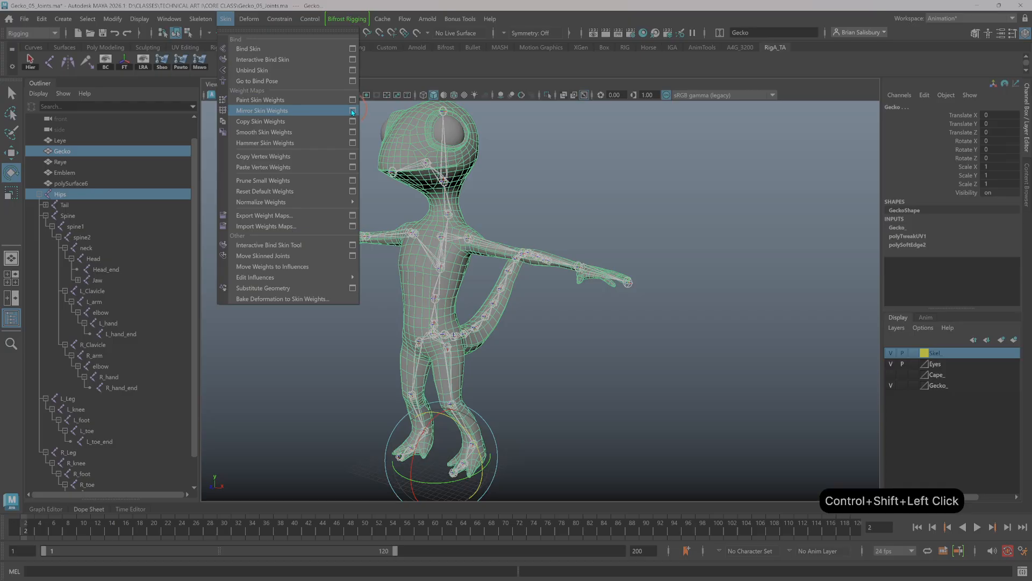
left_click(404, 66)
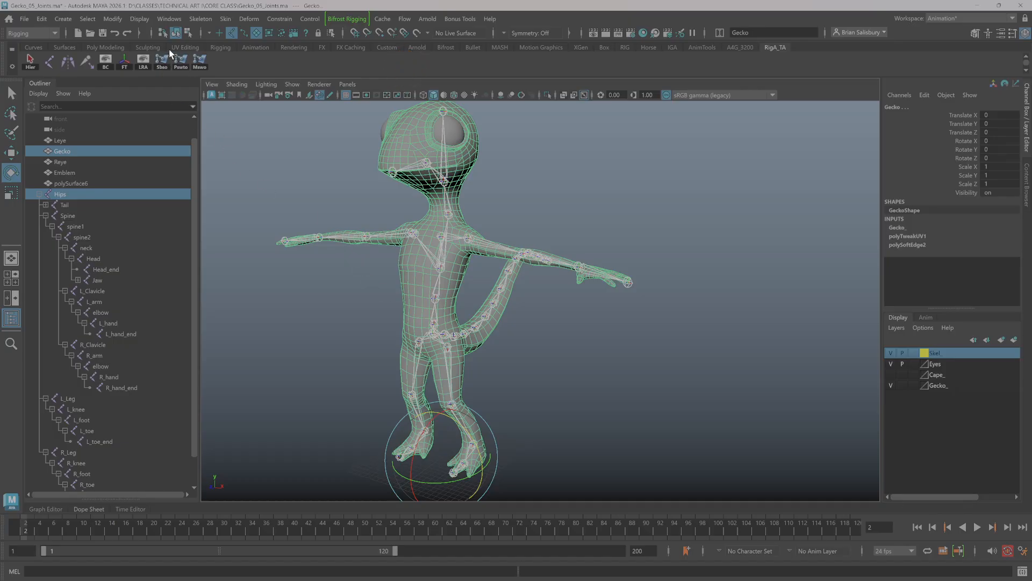
Open the Bind Skin options and reset them to the default settings.
left_click(232, 20)
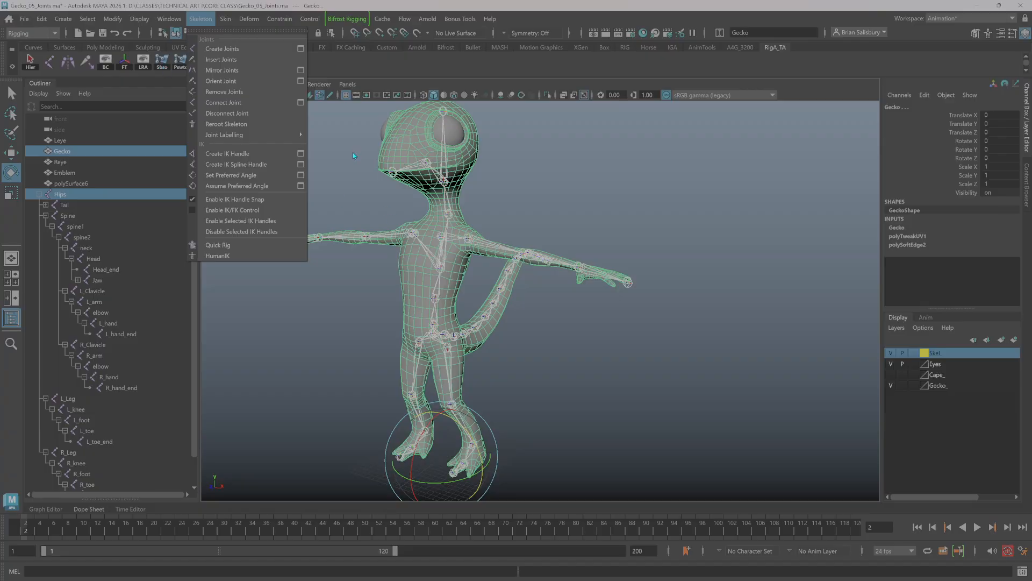
mouse_move(229, 20)
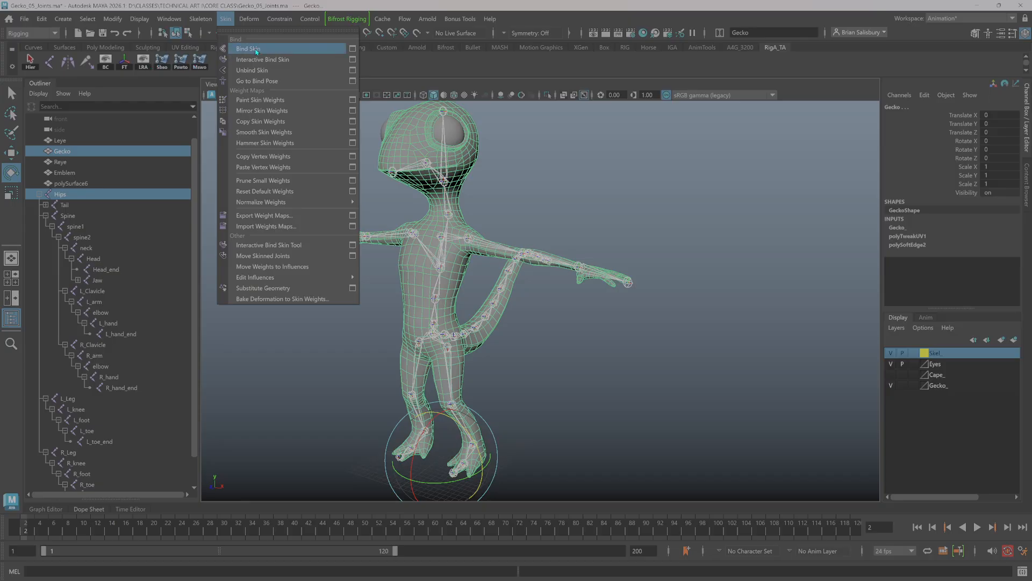
left_click(352, 48)
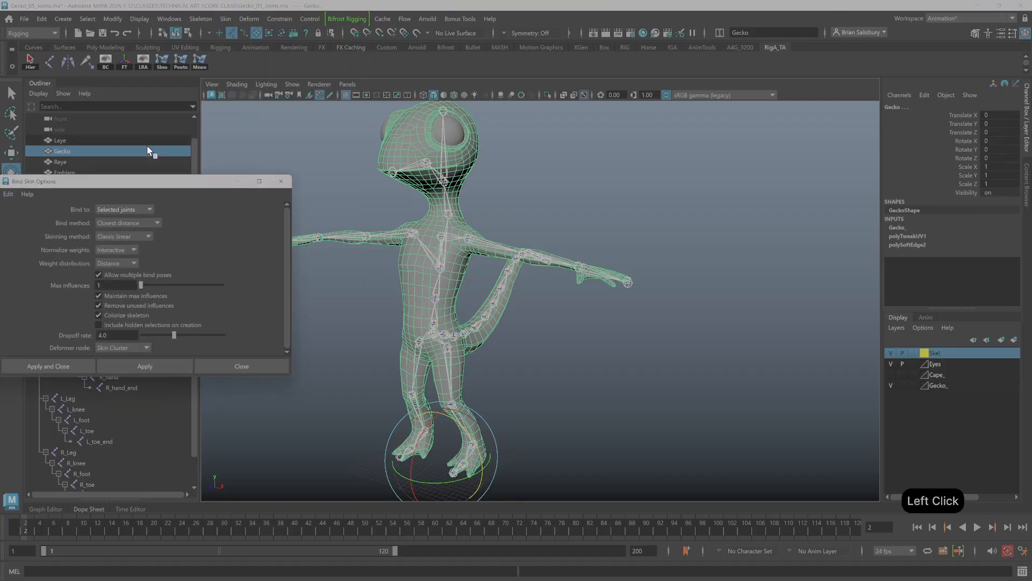
left_click_drag(110, 184, 656, 172)
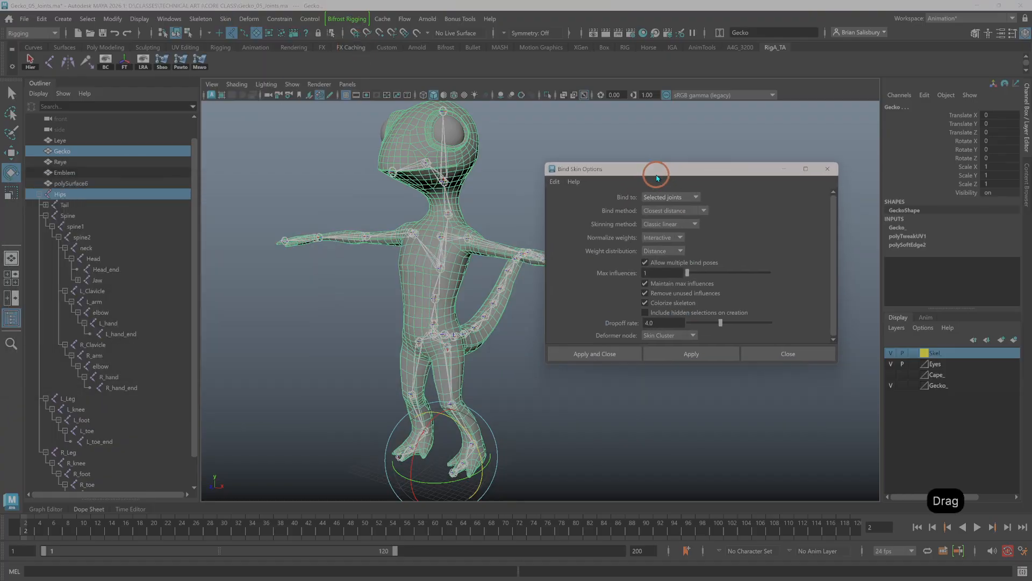
left_click(554, 182)
left_click(580, 205)
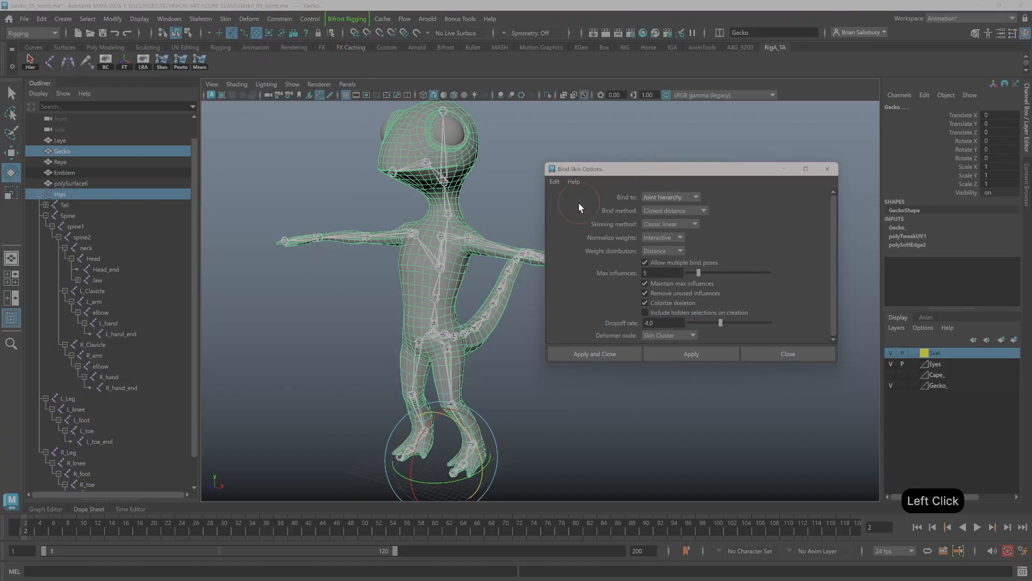
left_click_drag(629, 169, 608, 139)
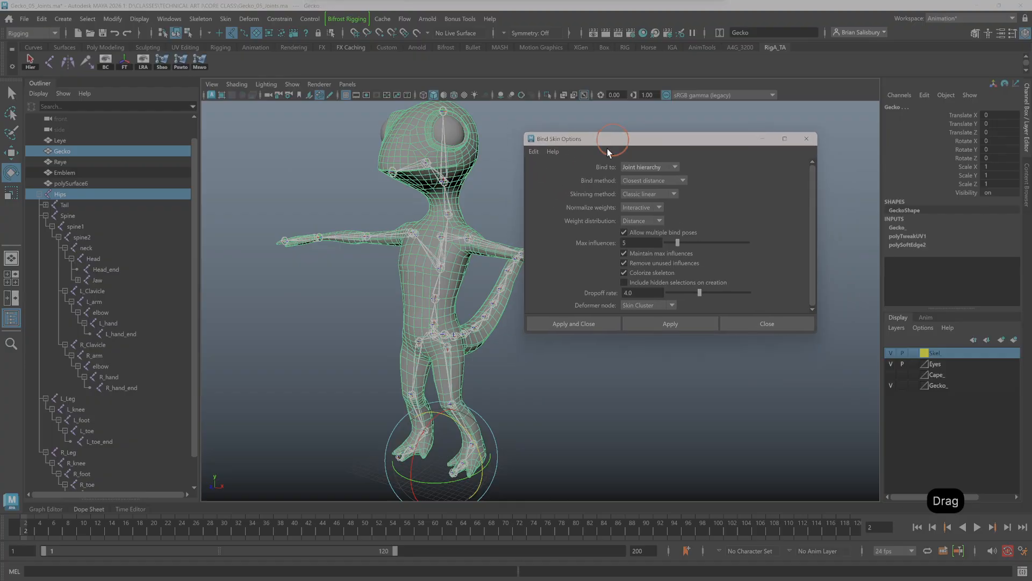
left_click_drag(460, 376, 398, 371, "alt")
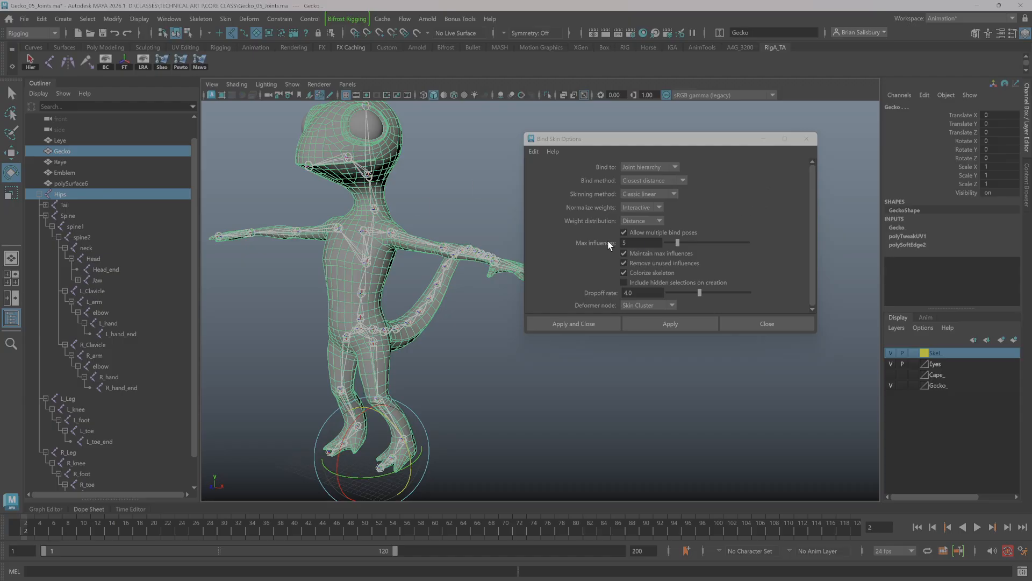
Turn off Allow multiple bind poses and add the Leye and Reye meshes to the selection.
left_click(624, 232)
key("shift")
left_click(365, 127, "shift")
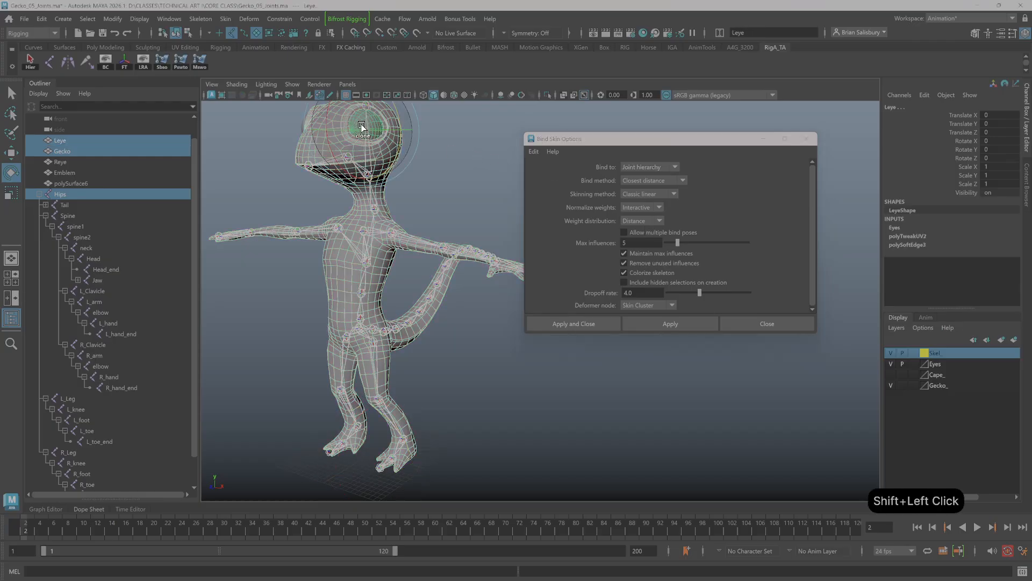
left_click_drag(230, 224, 269, 183, "alt")
key("shift")
left_click(347, 154, "shift")
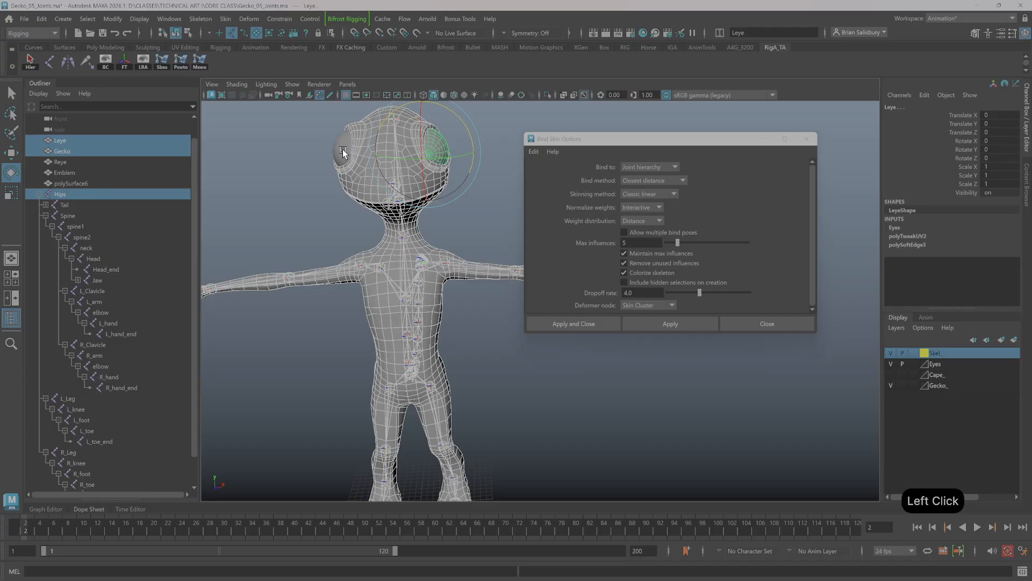
key("alt")
left_click_drag(281, 213, 260, 191, "alt")
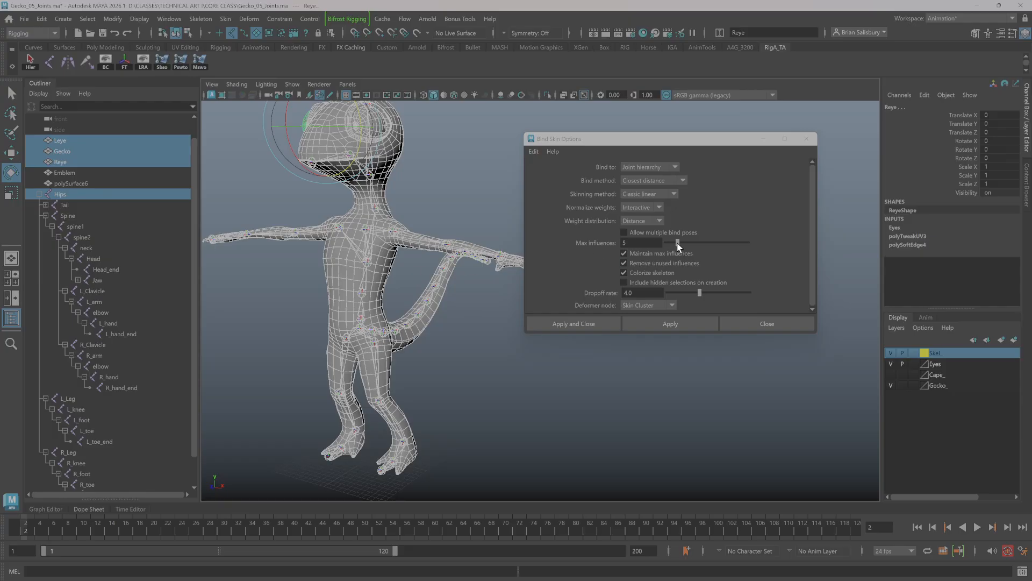
Bind the selected meshes to the skeleton with max influences set to 2 and Maintain max influences turned off.
left_click_drag(678, 245, 670, 249)
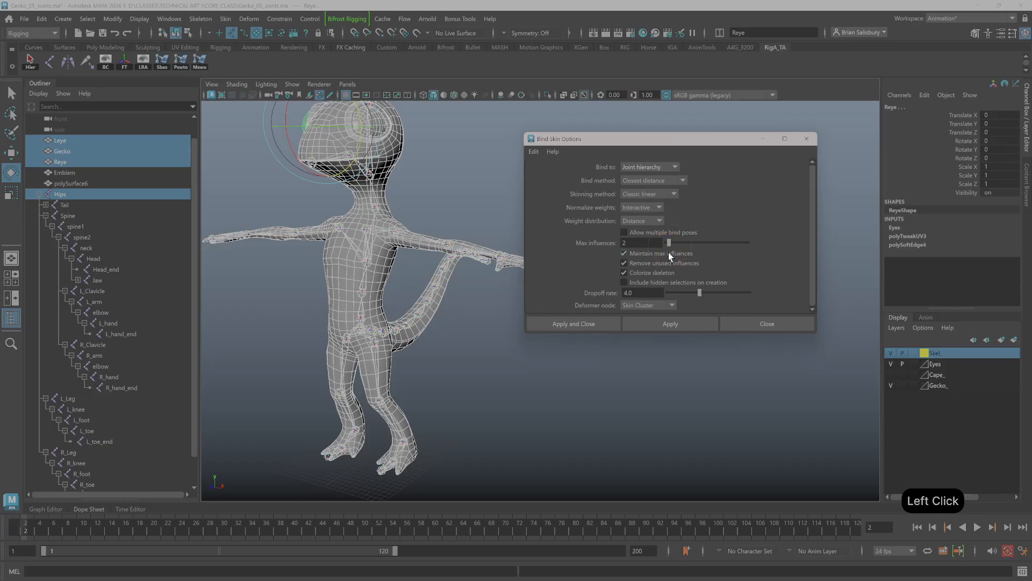
left_click(624, 253)
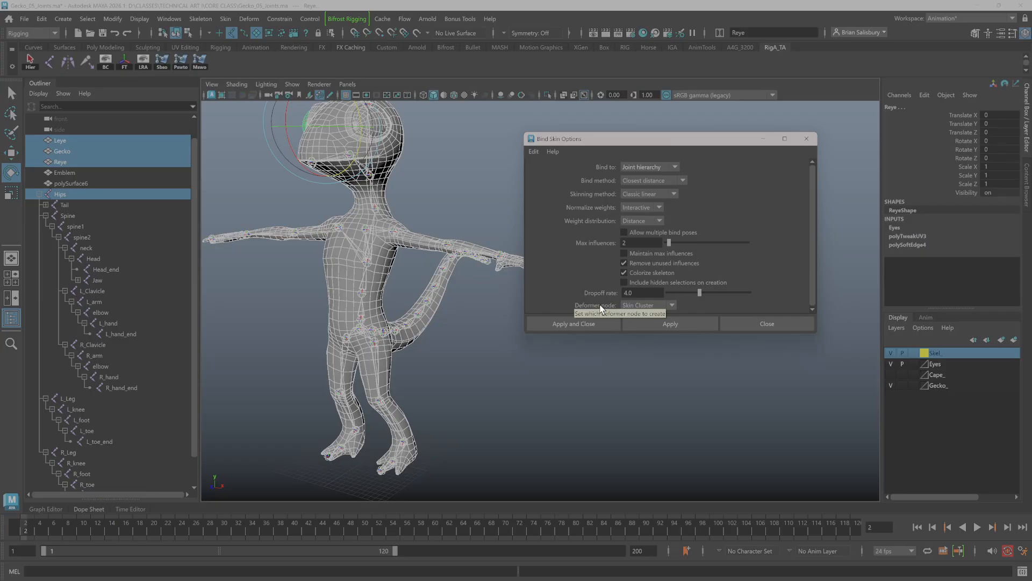
left_click(575, 323)
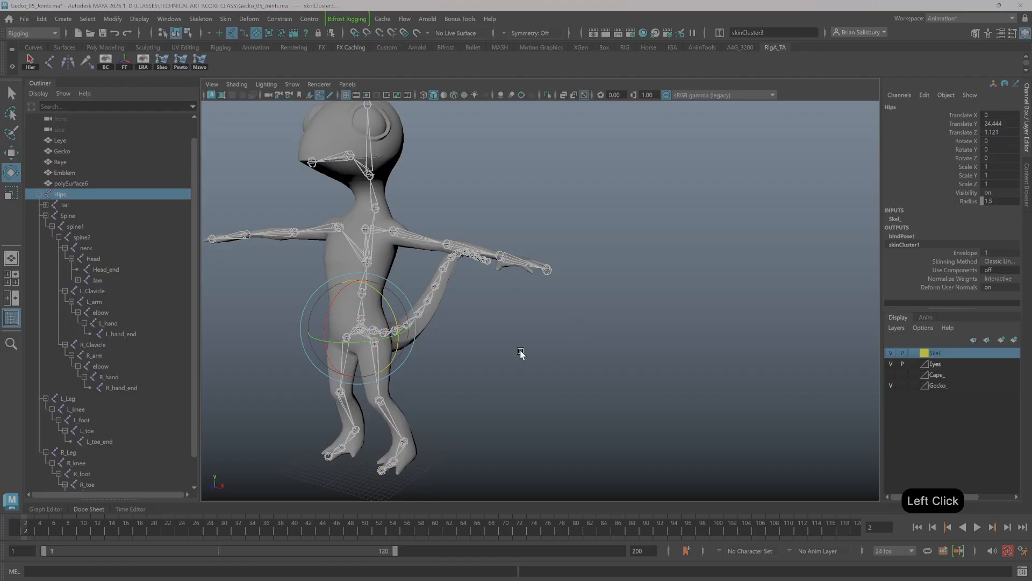
Rotate the L_arm joint upward about 50 degrees in Z to test the skin deformation, and undo the rotation.
left_click_drag(423, 202, 412, 257)
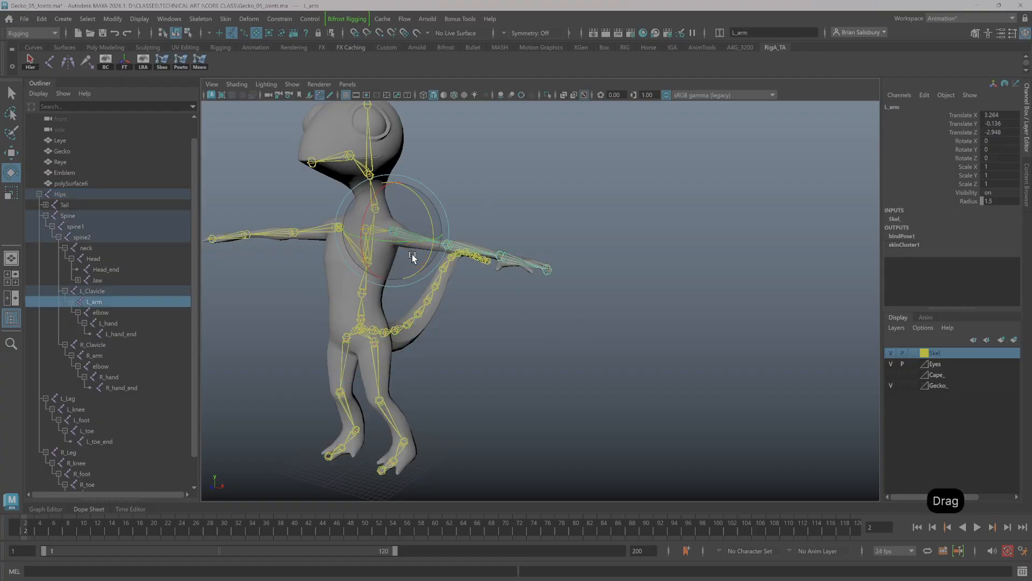
left_click_drag(428, 215, 411, 178)
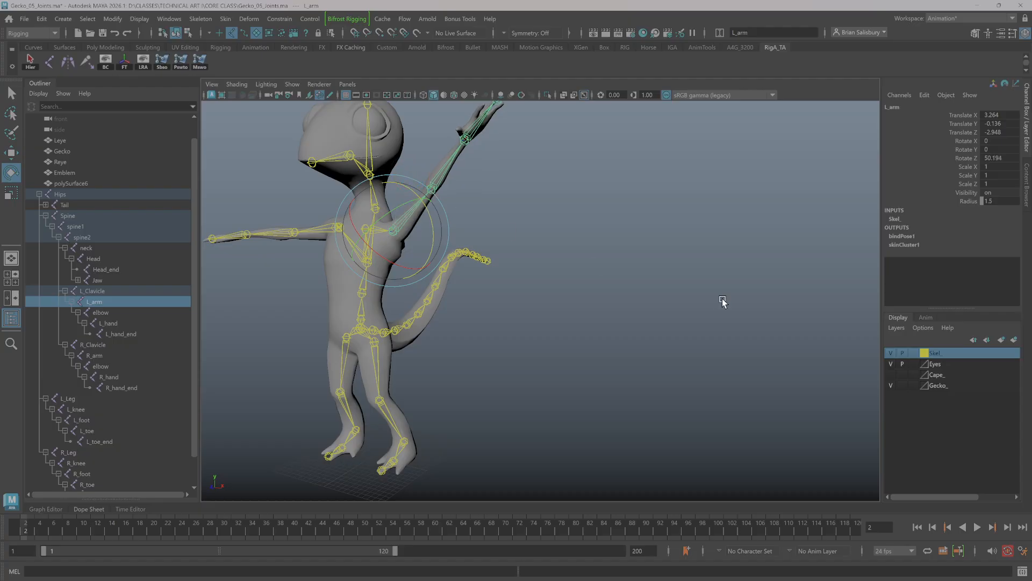
key("z")
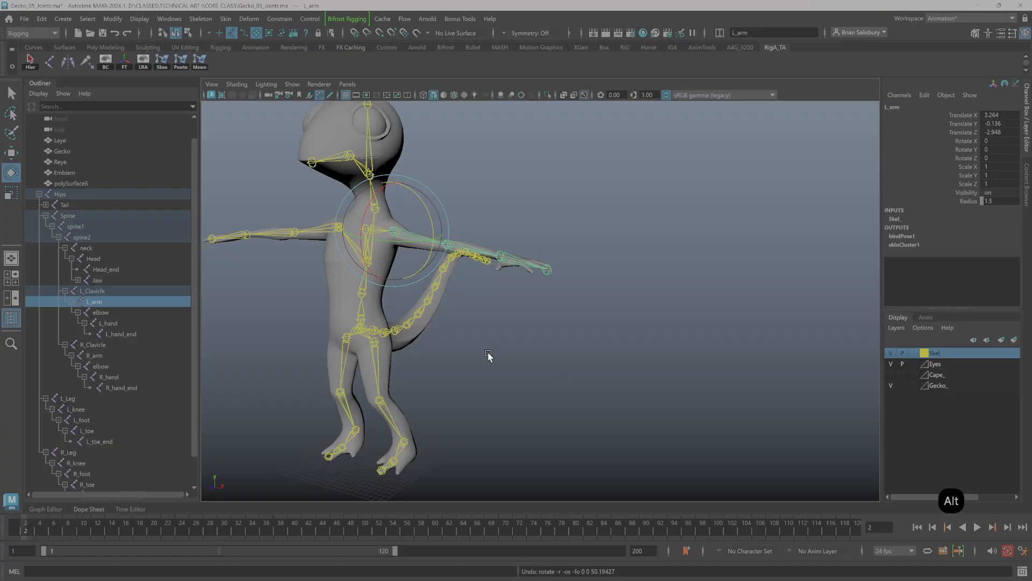
Set the current time to frame 1 and turn on playback visibility for the Gecko_ layer.
left_click_drag(489, 357, 652, 356, "alt")
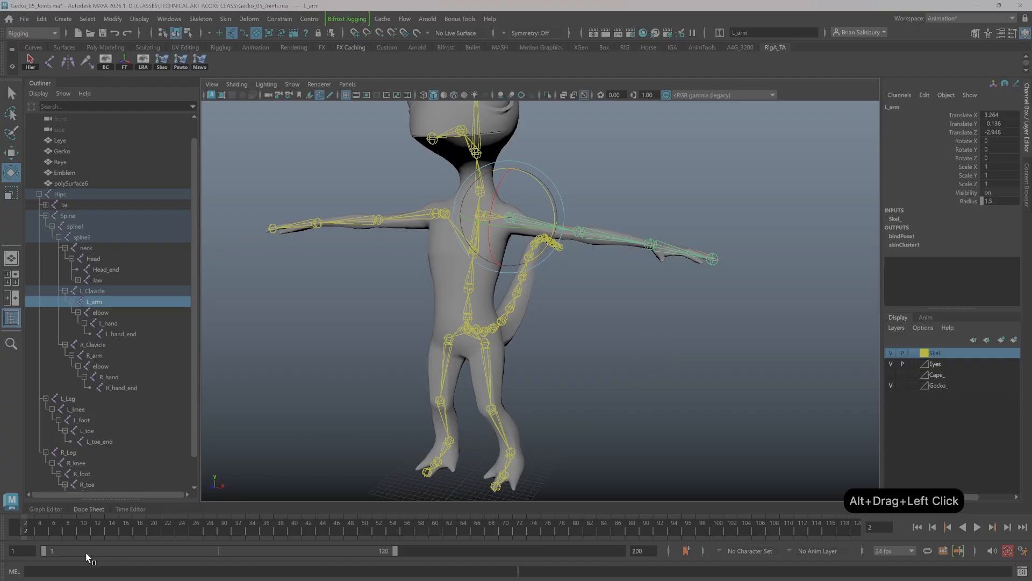
left_click_drag(60, 527, 235, 523)
left_click_drag(353, 541, 0, 514)
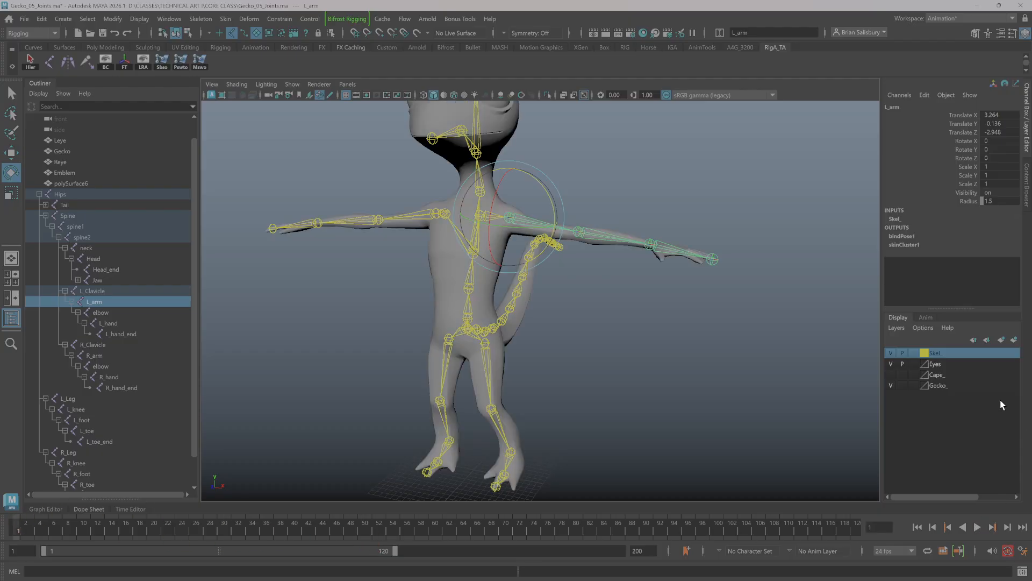
left_click(903, 386)
left_click(15, 530)
left_click_drag(14, 530, 6, 470)
Test the skin by rotating L_arm about 30 degrees in Z and bending its elbow joint, undoing each rotation.
left_click_drag(968, 144, 971, 159)
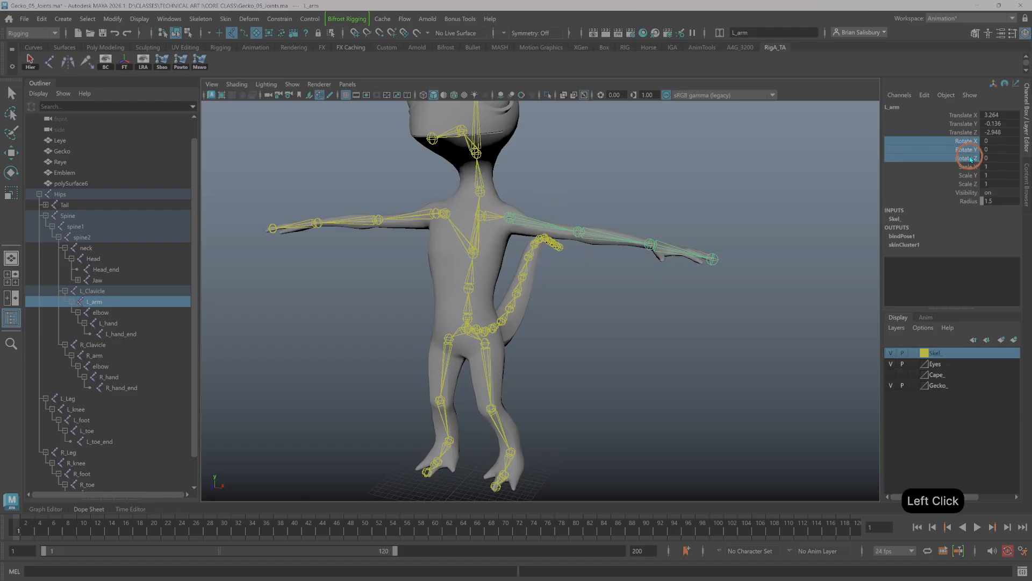
left_click(689, 171)
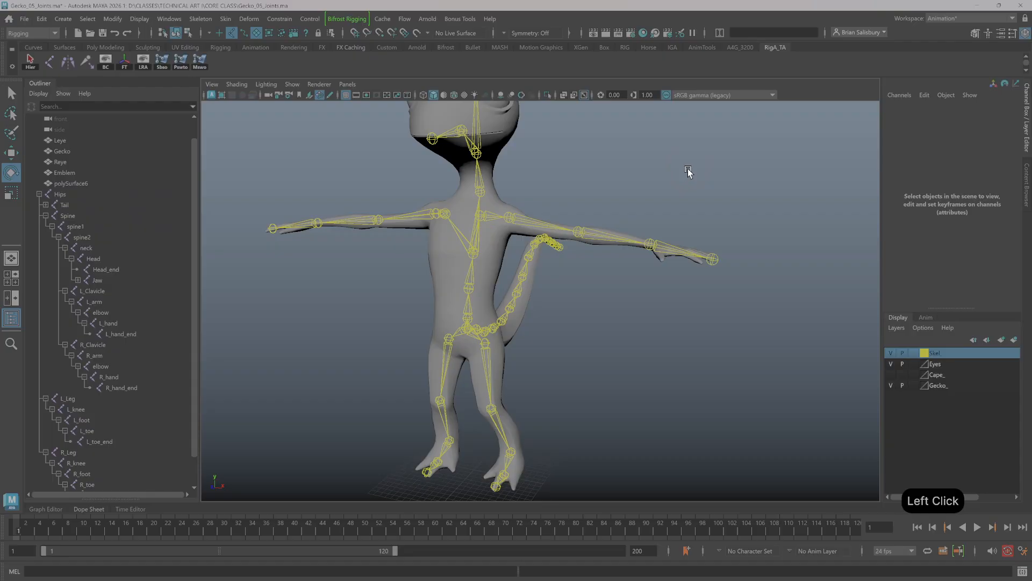
left_click(530, 219)
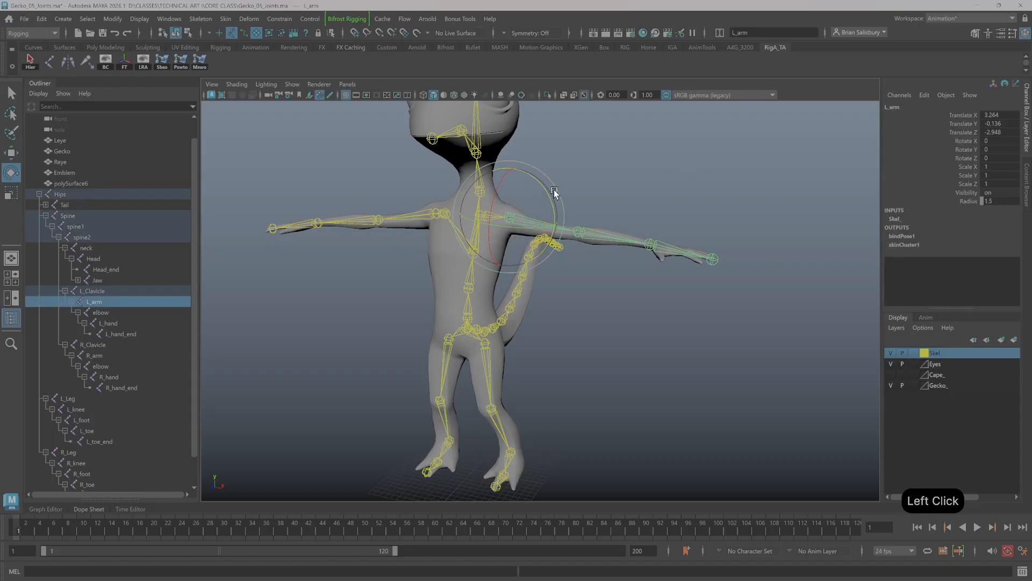
left_click_drag(553, 196, 532, 182)
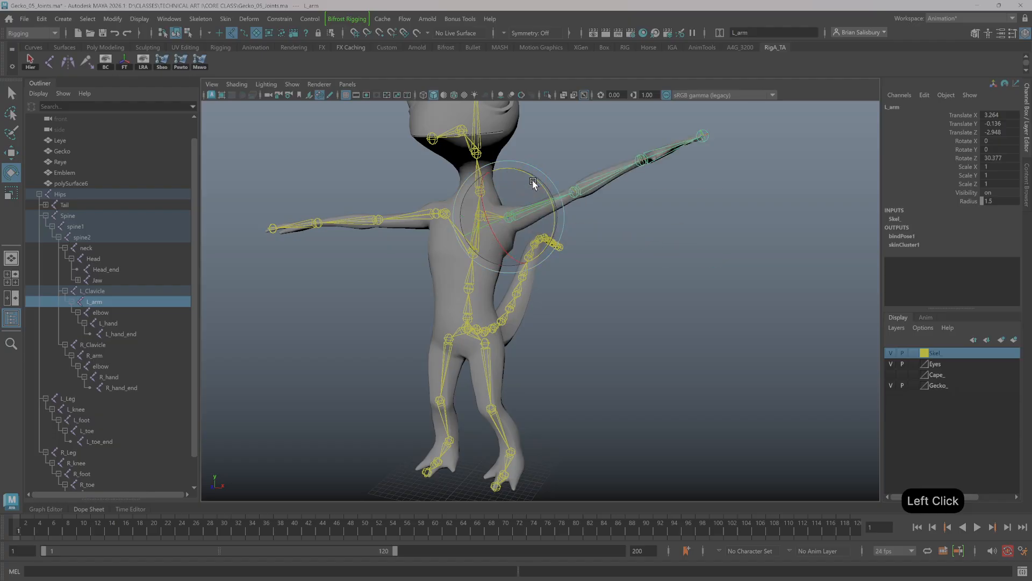
key("z")
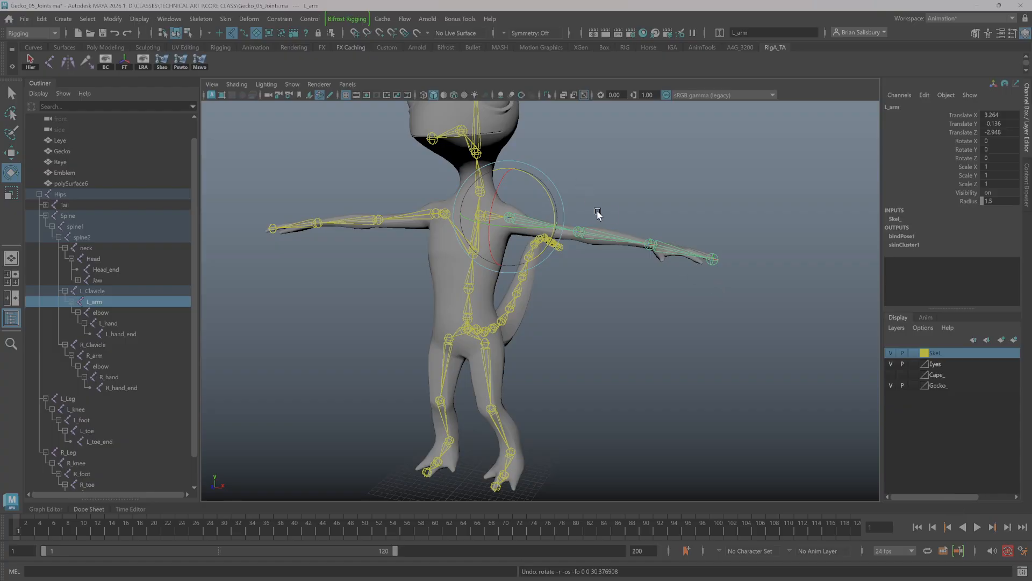
left_click_drag(598, 212, 558, 244)
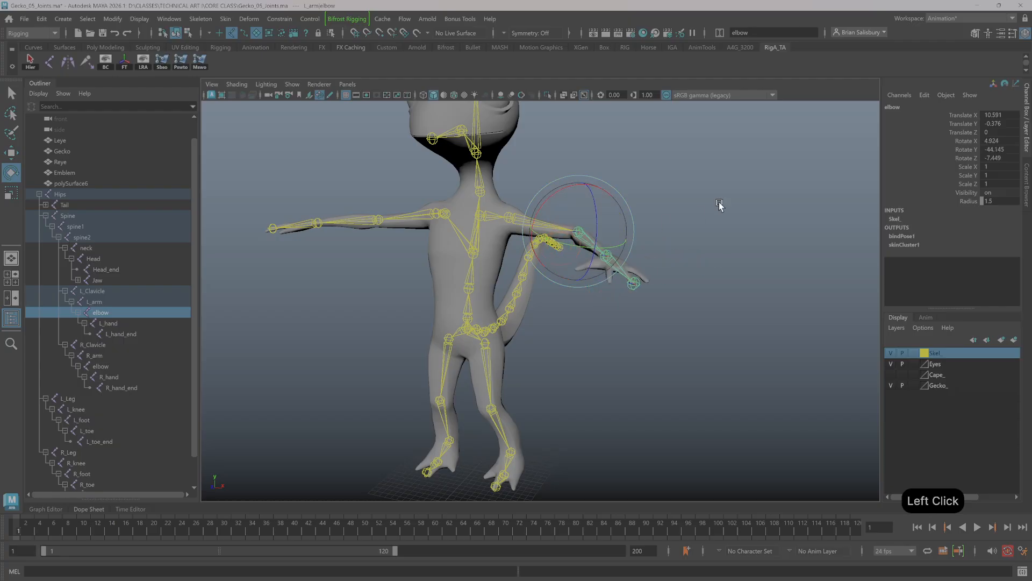
key("z")
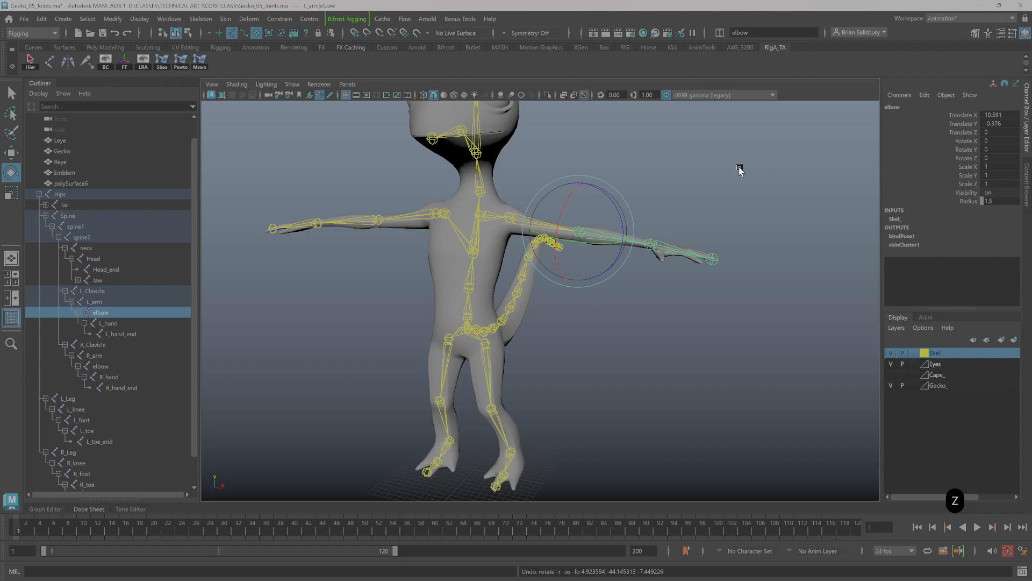
Test the skin deformation by rotating the L_Leg and R_Leg joints together about -22 degrees in Z.
left_click(722, 165)
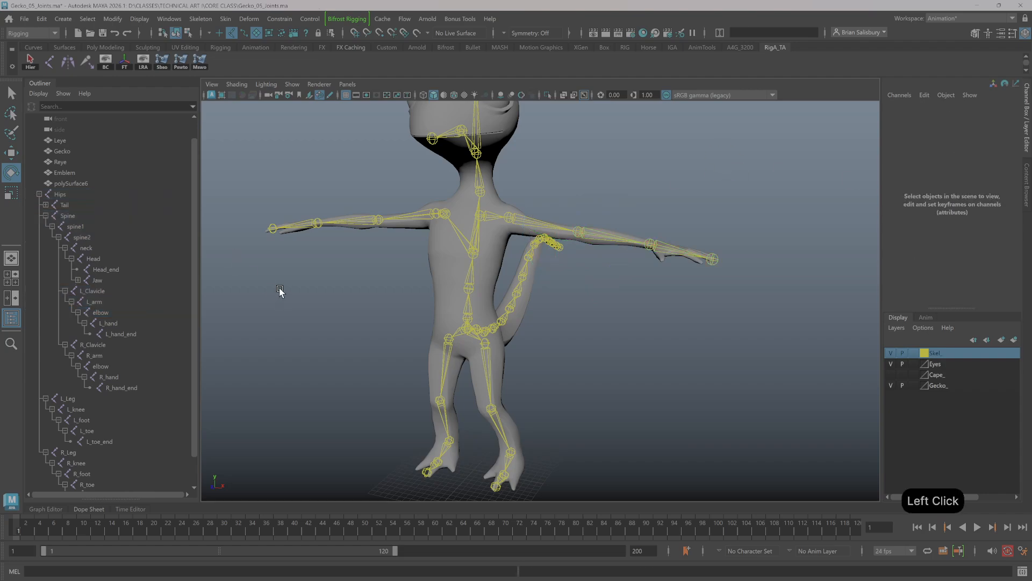
left_click_drag(392, 373, 533, 431)
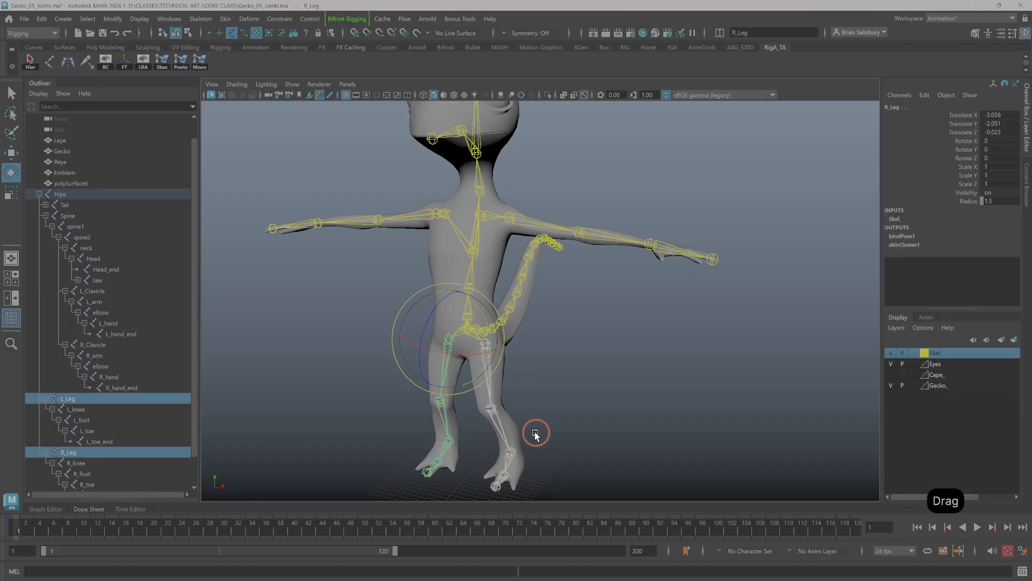
left_click_drag(432, 321, 429, 353)
left_click(673, 378)
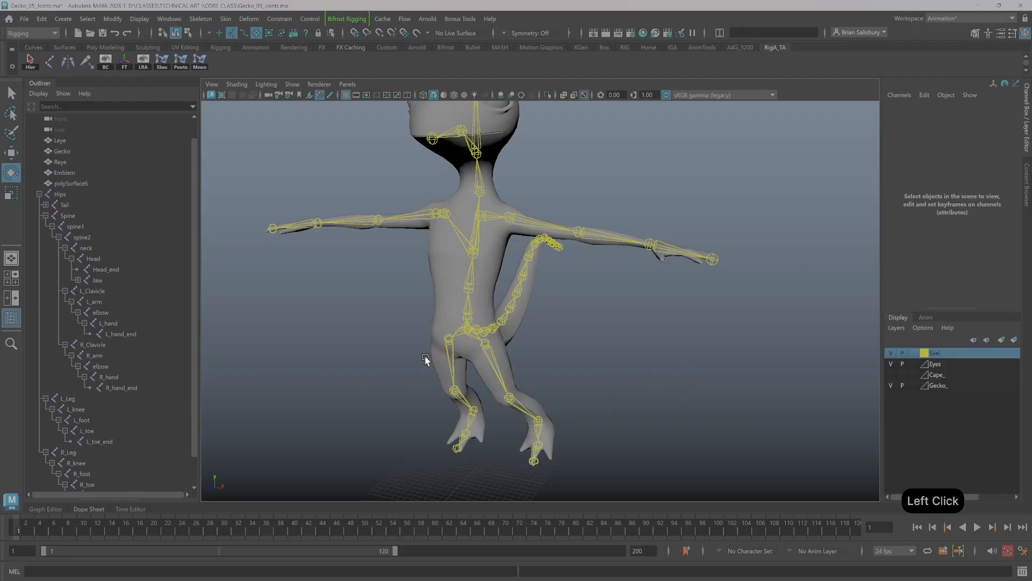
Select the full hierarchies of both leg joints and reset their Rotate X, Y and Z to 0.
left_click_drag(424, 353, 531, 370)
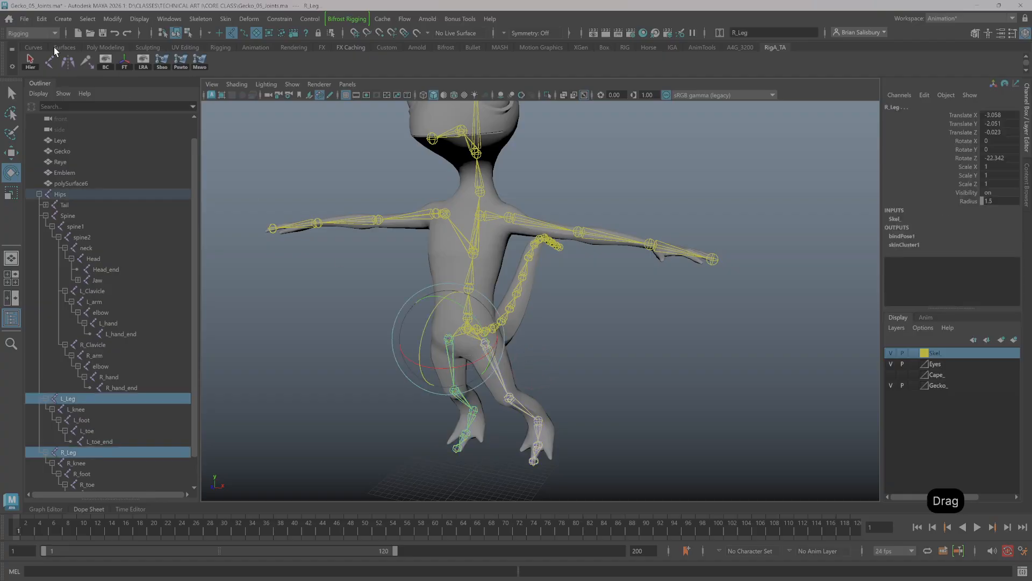
left_click(31, 61)
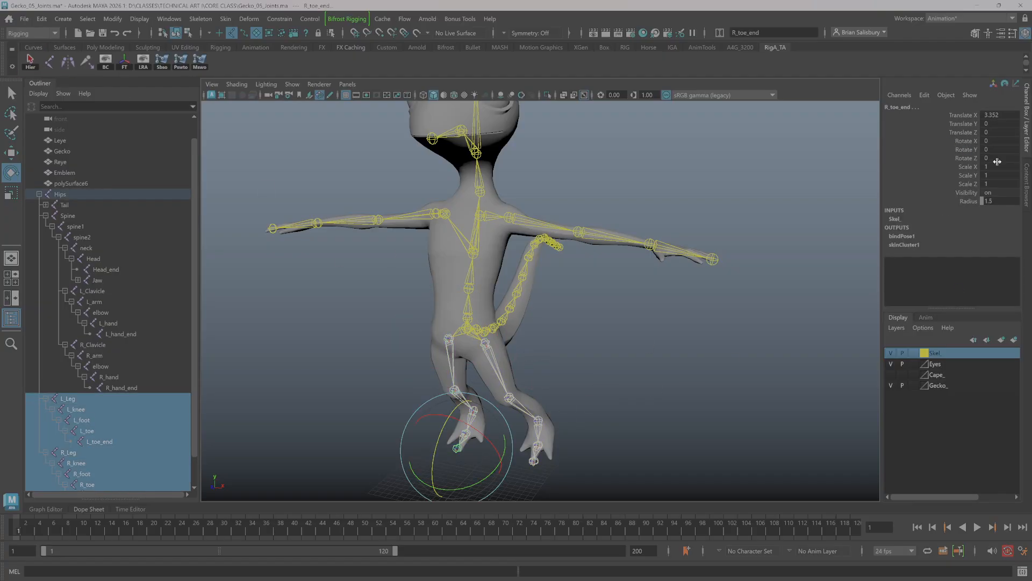
left_click(1009, 140)
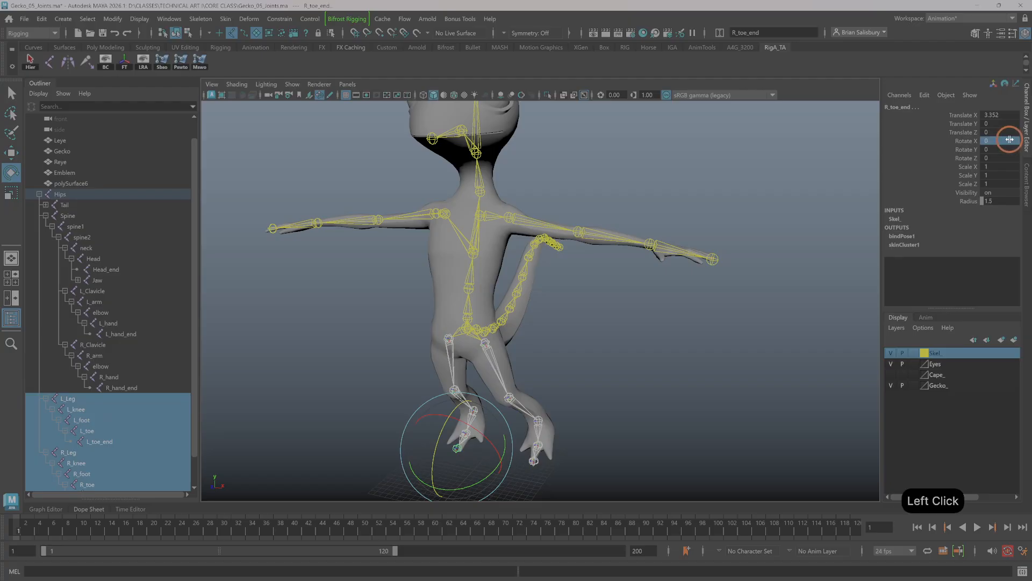
left_click_drag(1011, 141, 1011, 154)
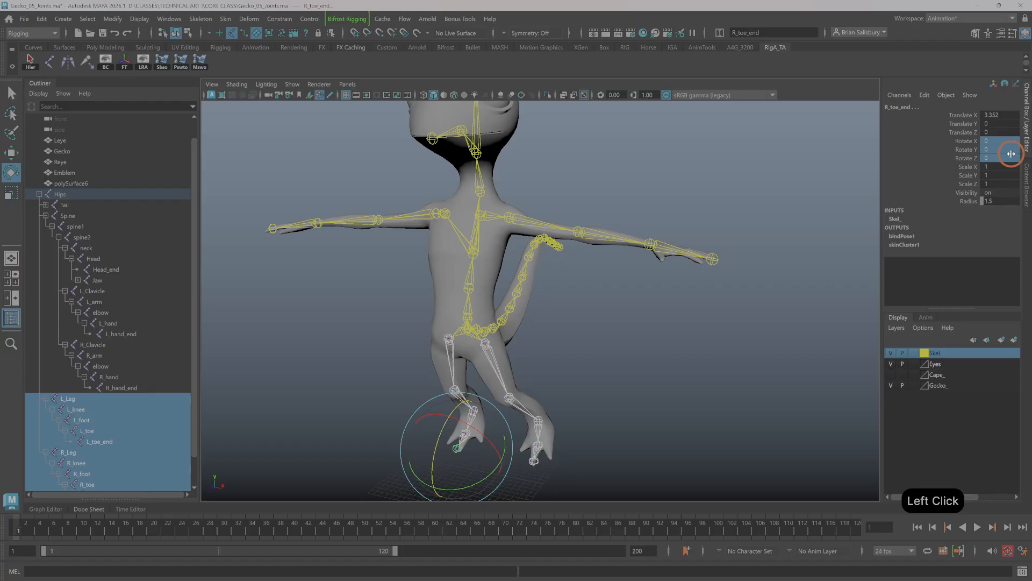
left_click(1011, 157)
type("0")
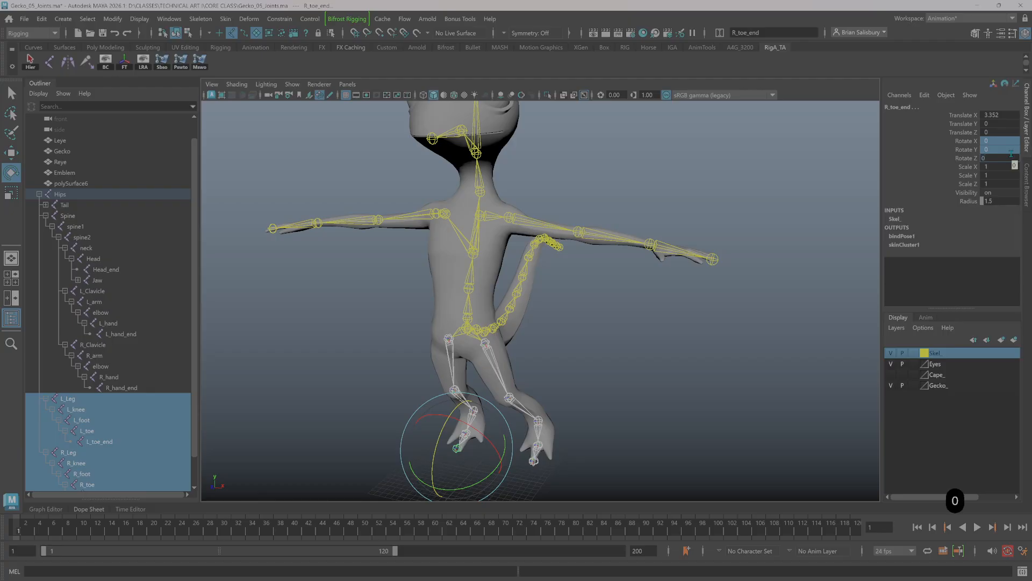
key("Return")
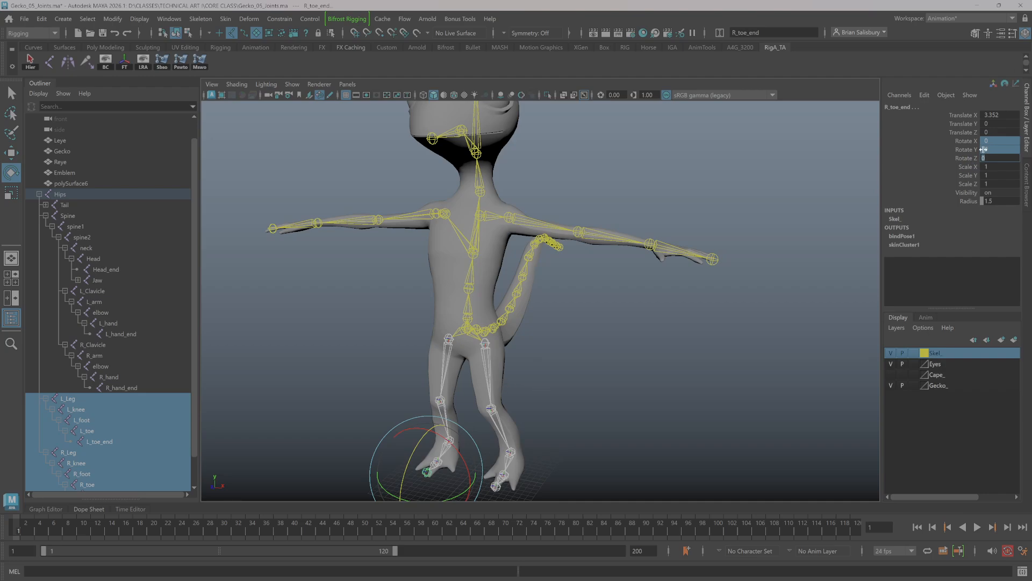
left_click(604, 370)
left_click(603, 370)
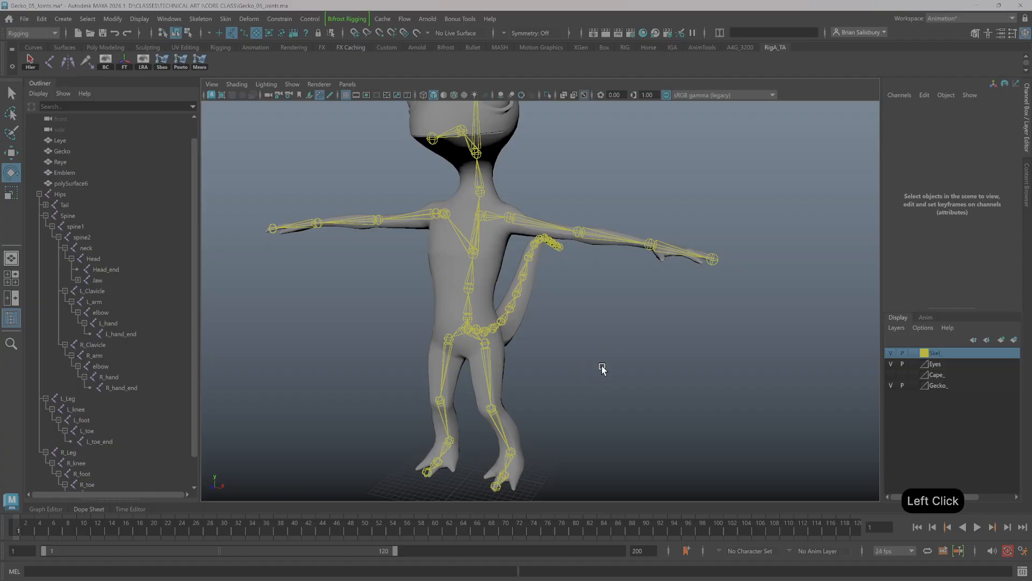
Select the entire joint hierarchy under Hips, keeping the current time at frame 1.
left_click_drag(595, 373, 571, 357, "alt")
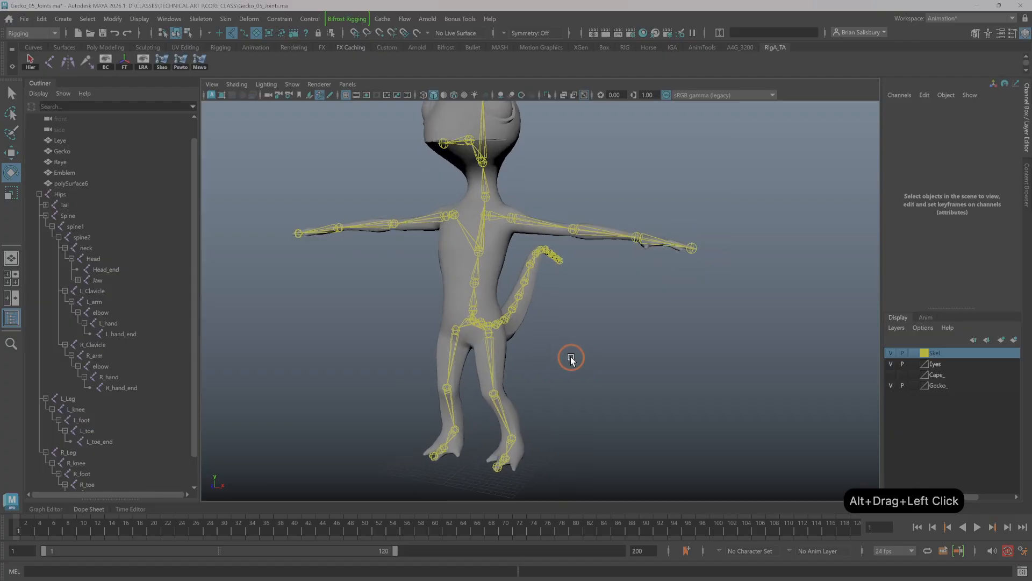
left_click(65, 194)
left_click(30, 60)
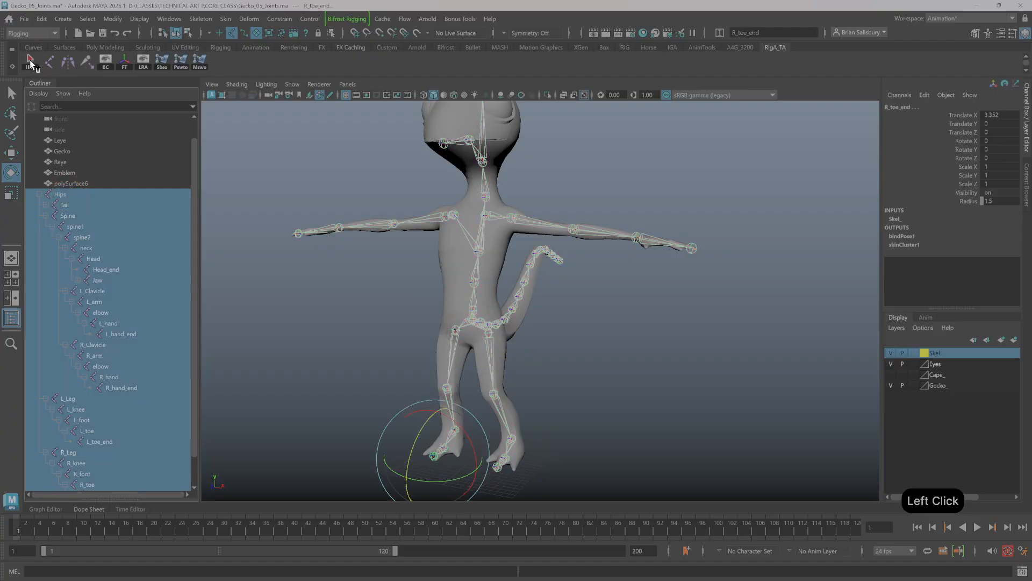
left_click_drag(330, 527, 18, 515)
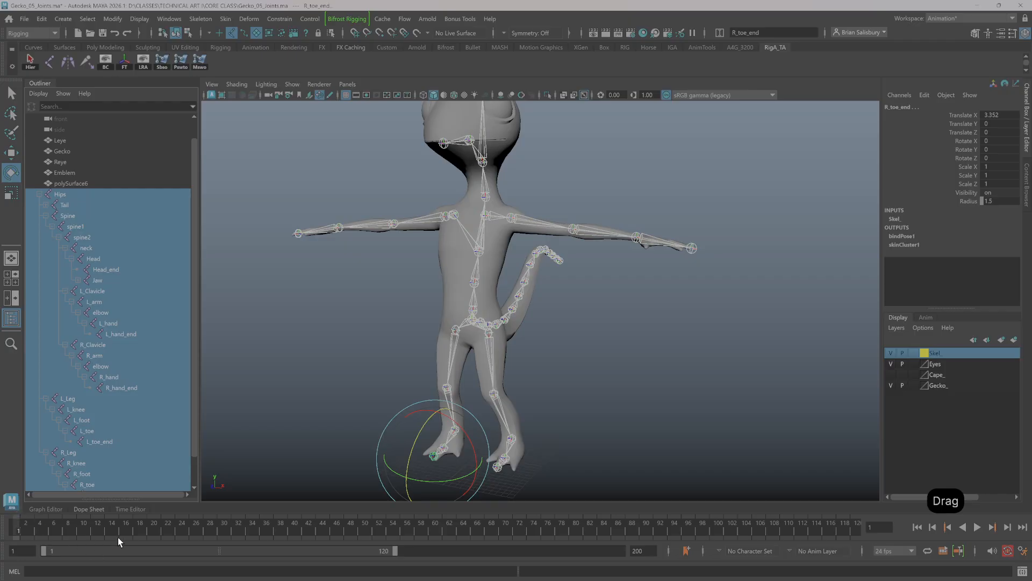
left_click_drag(161, 531, 0, 520)
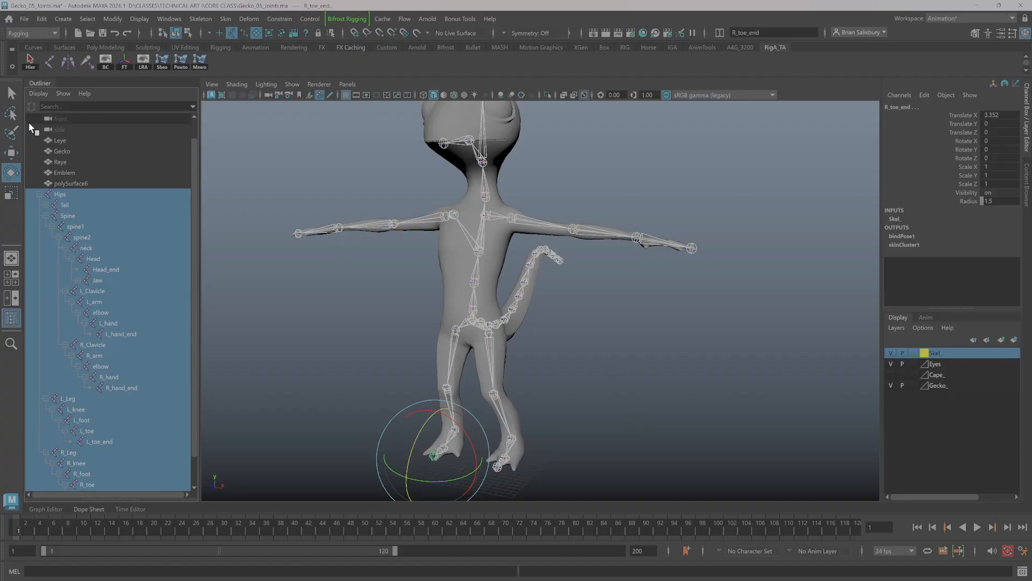
Switch to the Animation menu set and add the Set Key options command to the RigA_TA shelf.
left_click(43, 35)
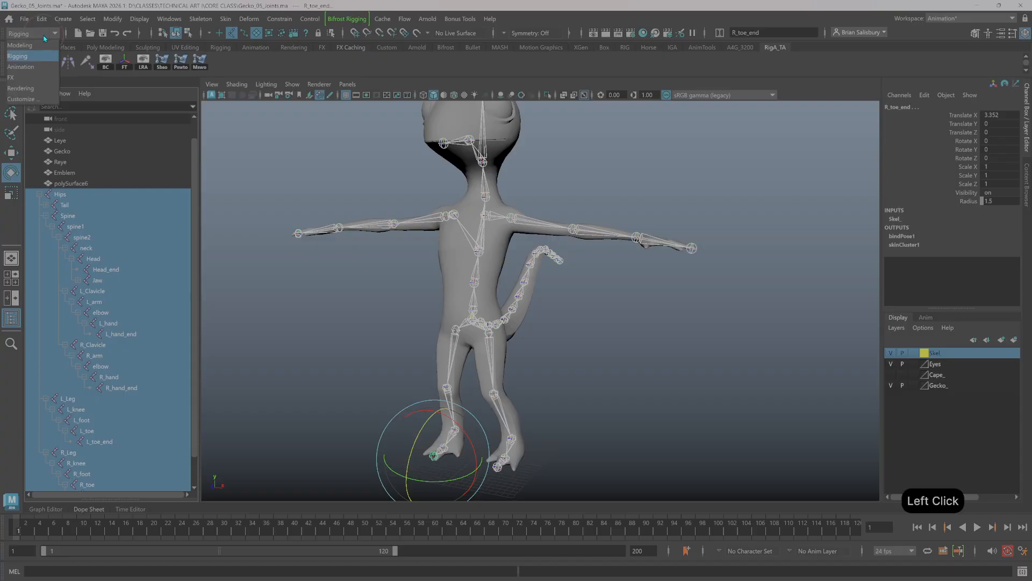
left_click(44, 63)
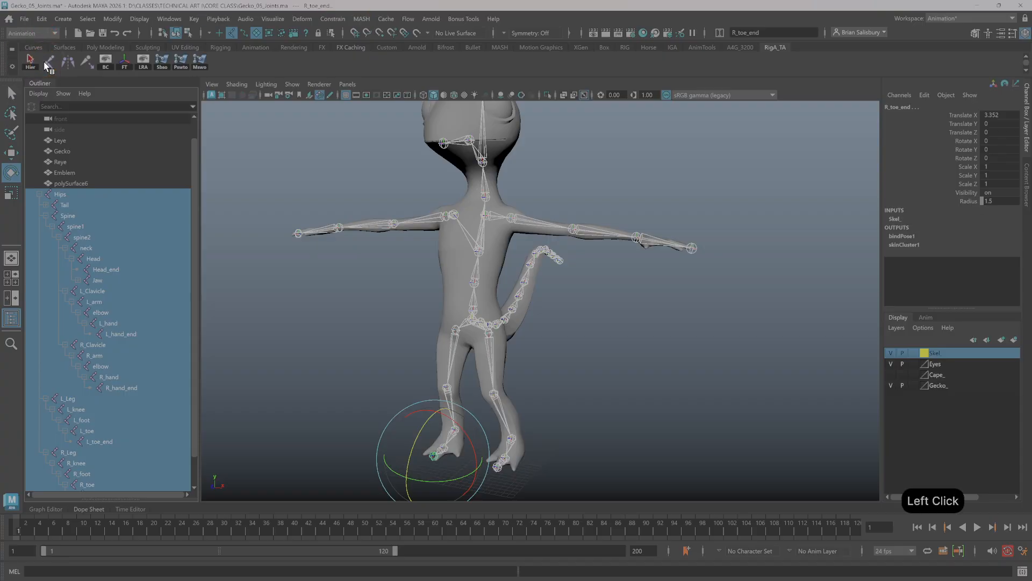
left_click(194, 19)
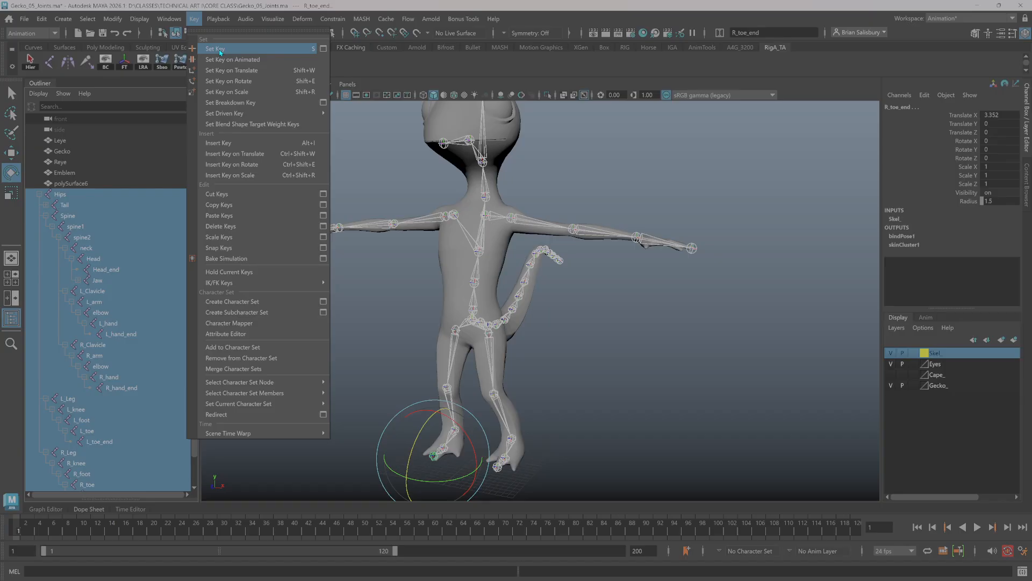
left_click(324, 51, "ctrl+shift")
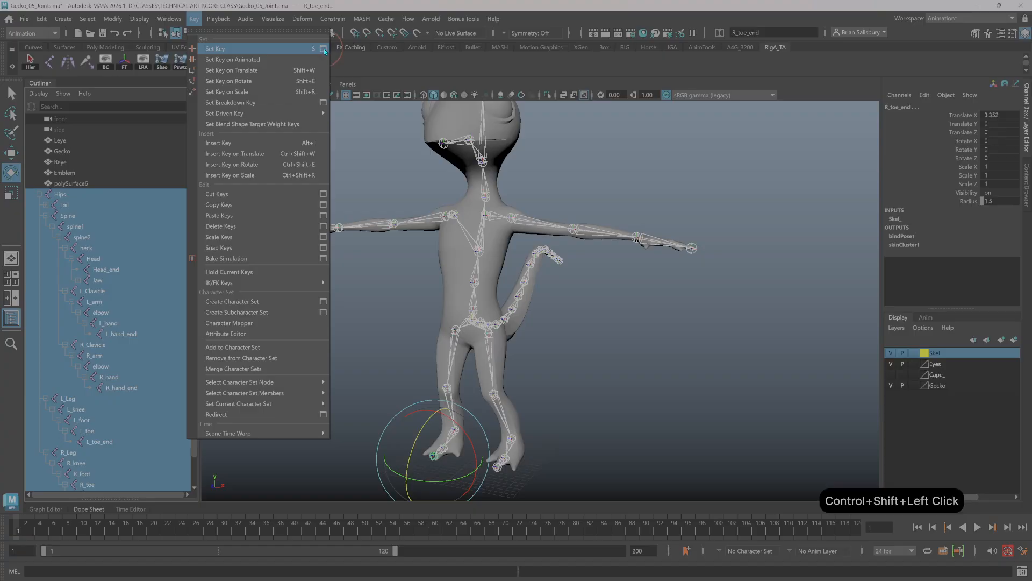
left_click(409, 60)
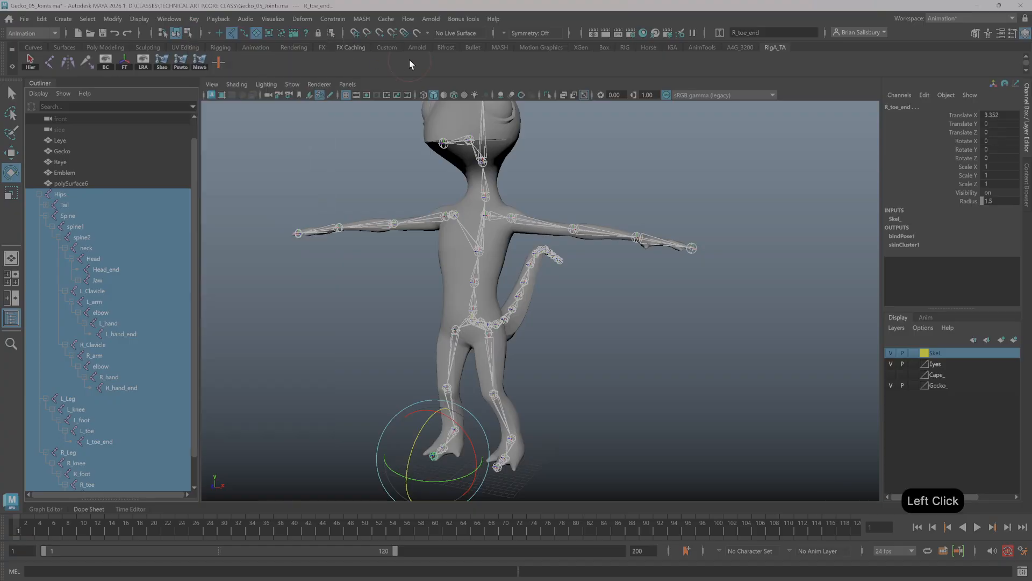
Review the Set Key options without changing them, and set a key on all selected joints at frame 1.
left_click(219, 62)
left_click_drag(657, 145, 227, 130)
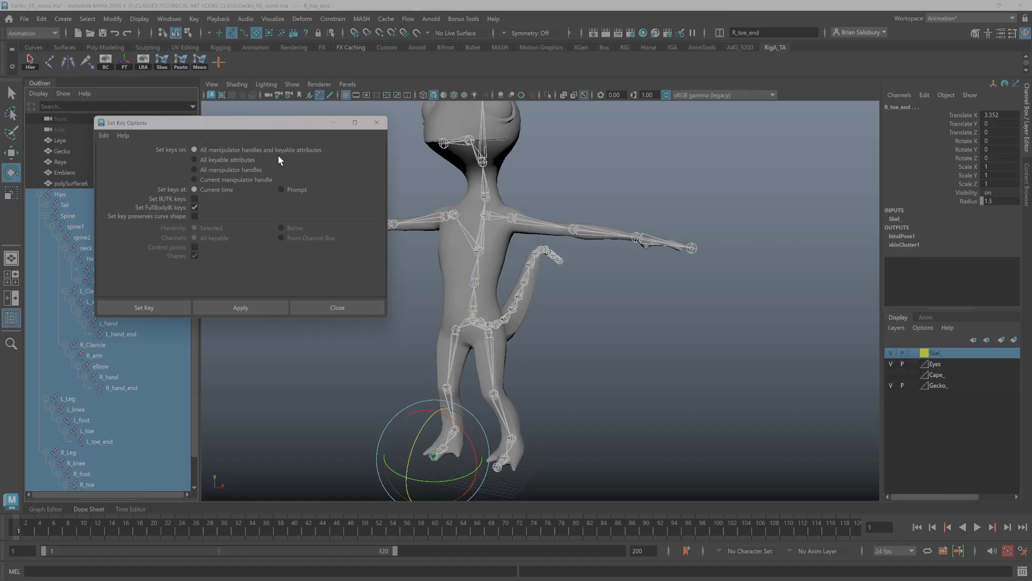
left_click(375, 123)
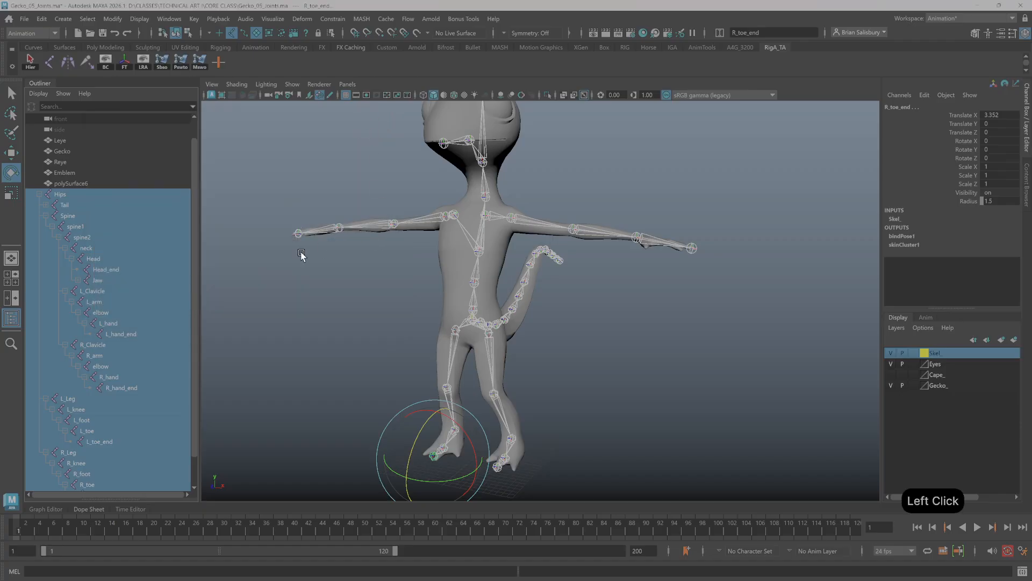
key("s")
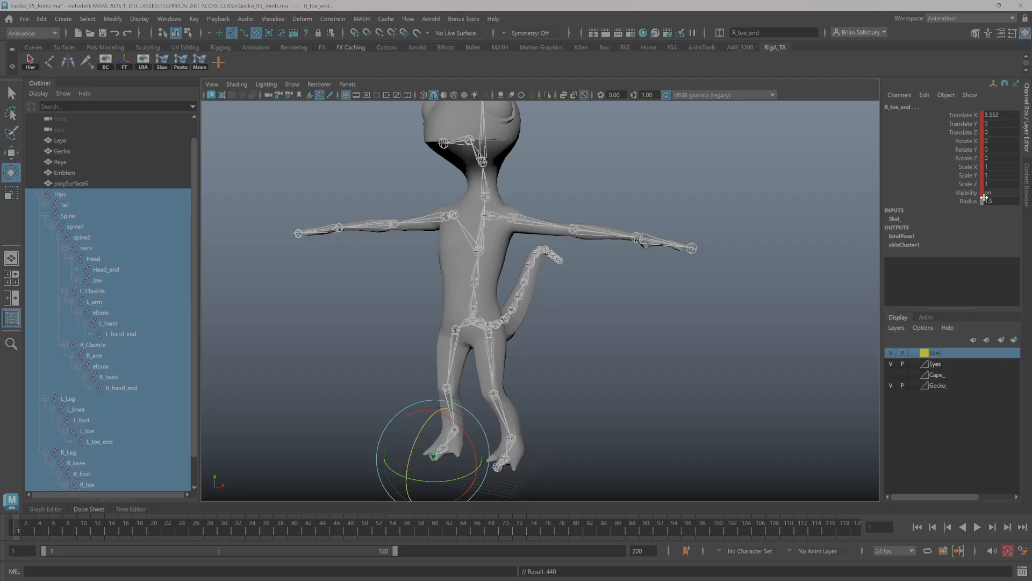
left_click(654, 381)
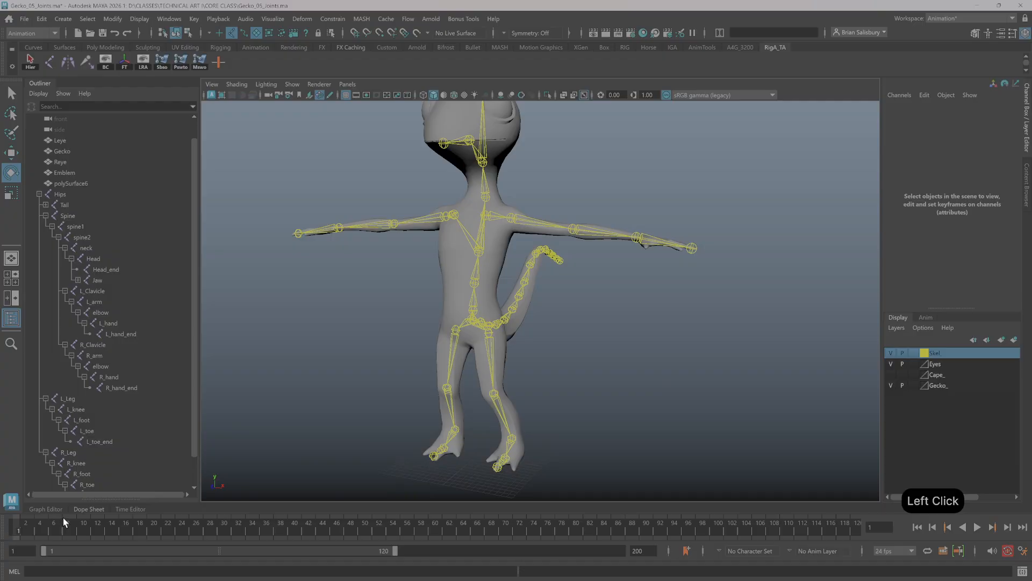
Select the R_arm joint and switch back to the Rigging menu set.
left_click_drag(100, 534, 17, 529)
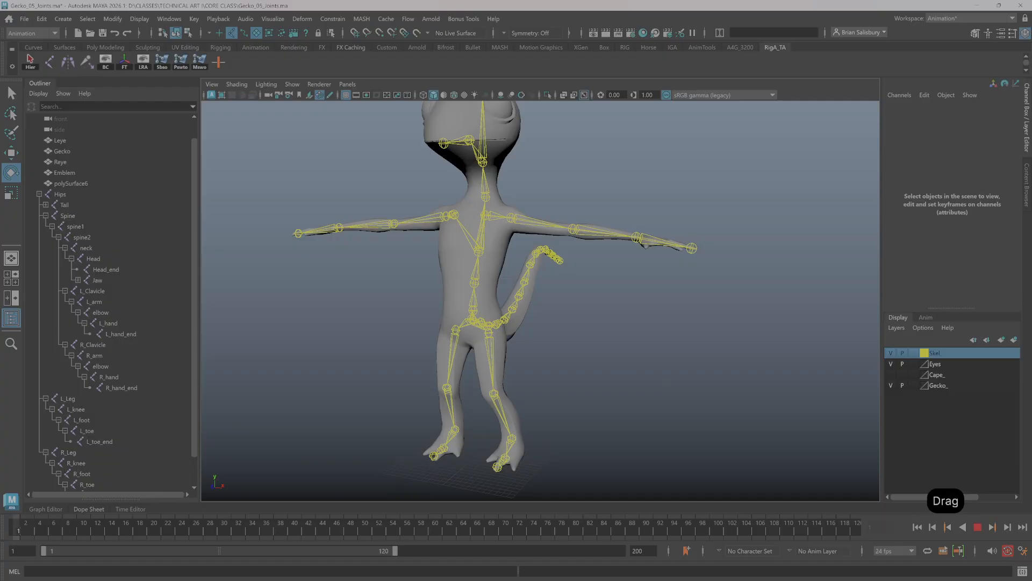
left_click(407, 213)
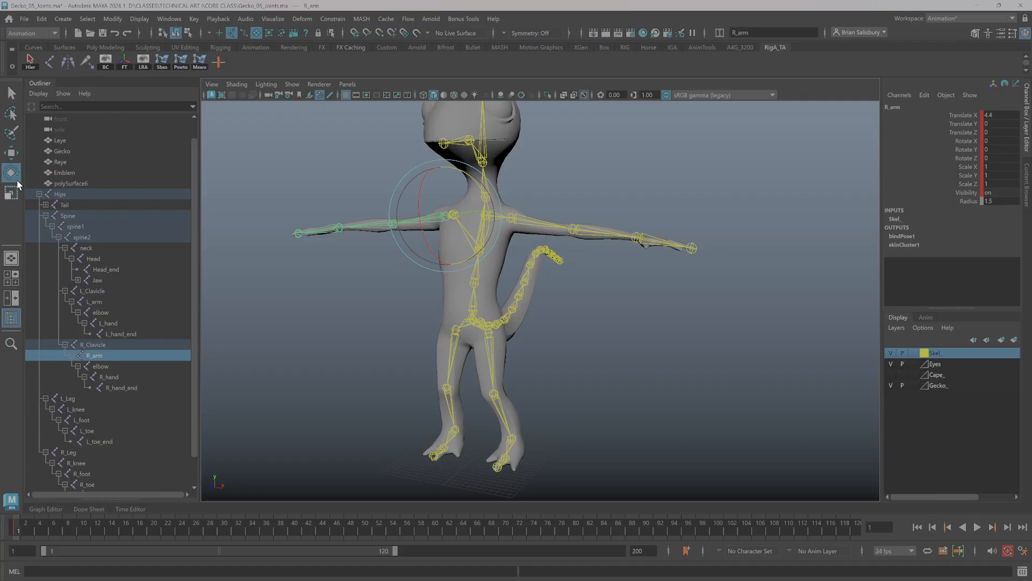
left_click(43, 34)
left_click(40, 56)
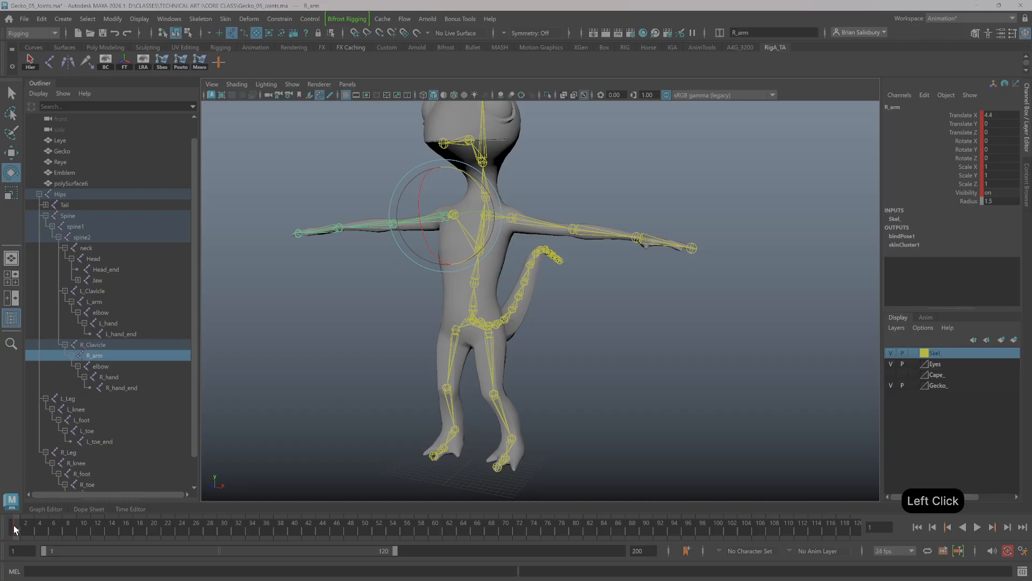
Shorten the playback range to end at frame 66 and set the animation end time to 66.
left_click_drag(15, 529, 26, 531)
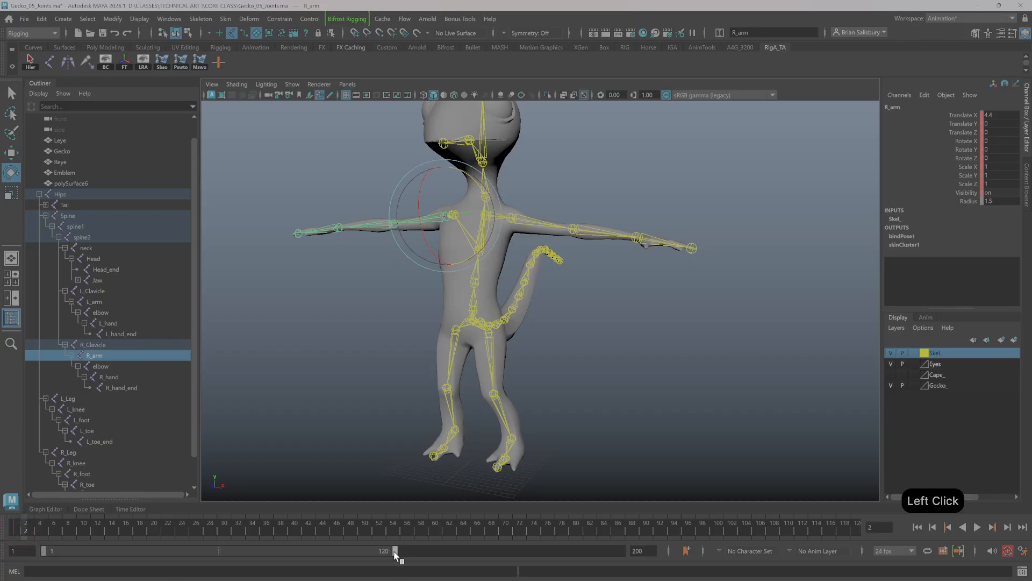
left_click_drag(392, 552, 240, 549)
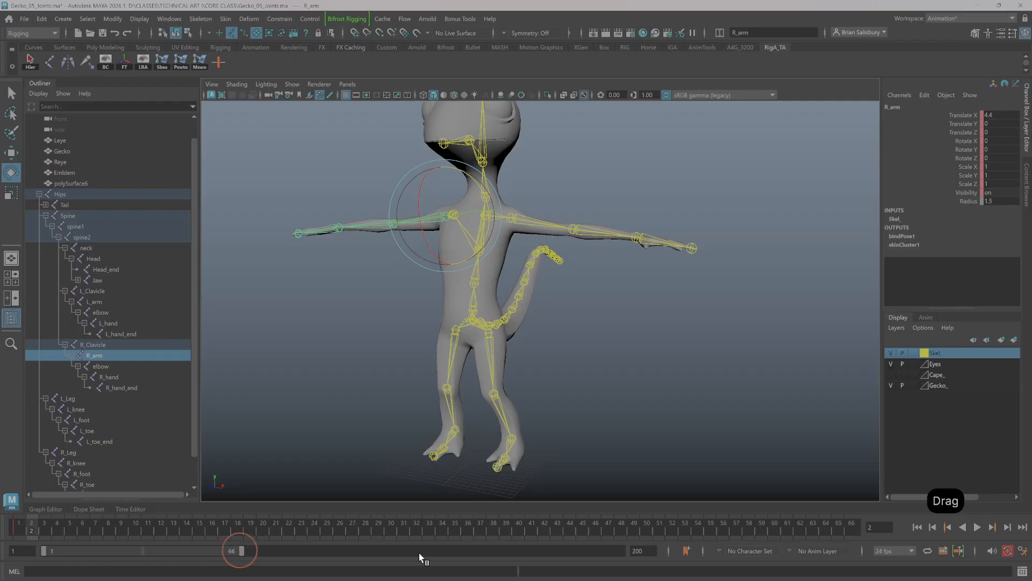
left_click_drag(648, 551, 588, 542)
type("66")
key("Return")
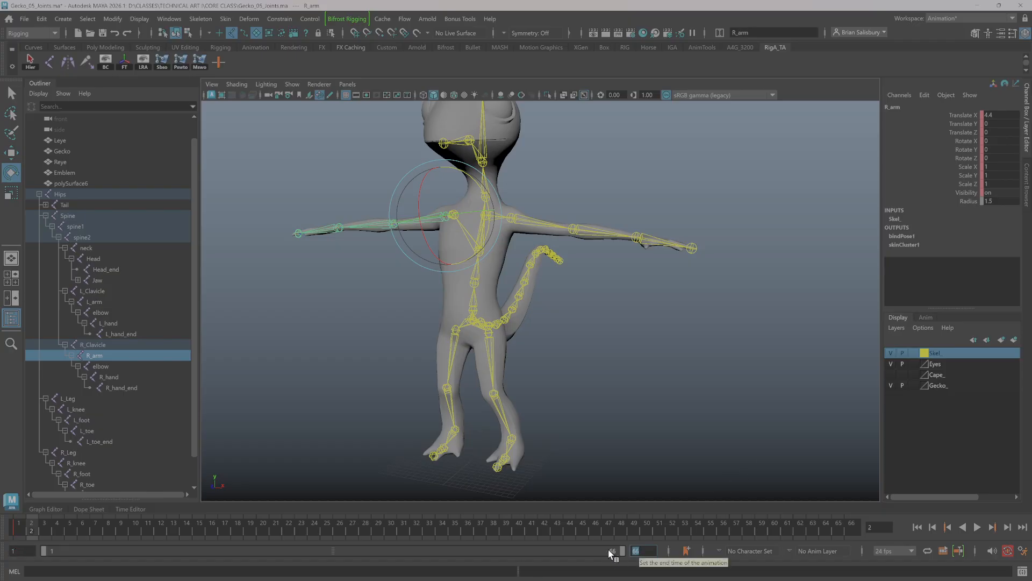
mouse_move(622, 550)
left_mouse_down()
mouse_move(234, 535)
mouse_move(612, 557)
mouse_move(177, 546)
mouse_move(661, 559)
mouse_move(277, 553)
mouse_move(632, 560)
left_mouse_up()
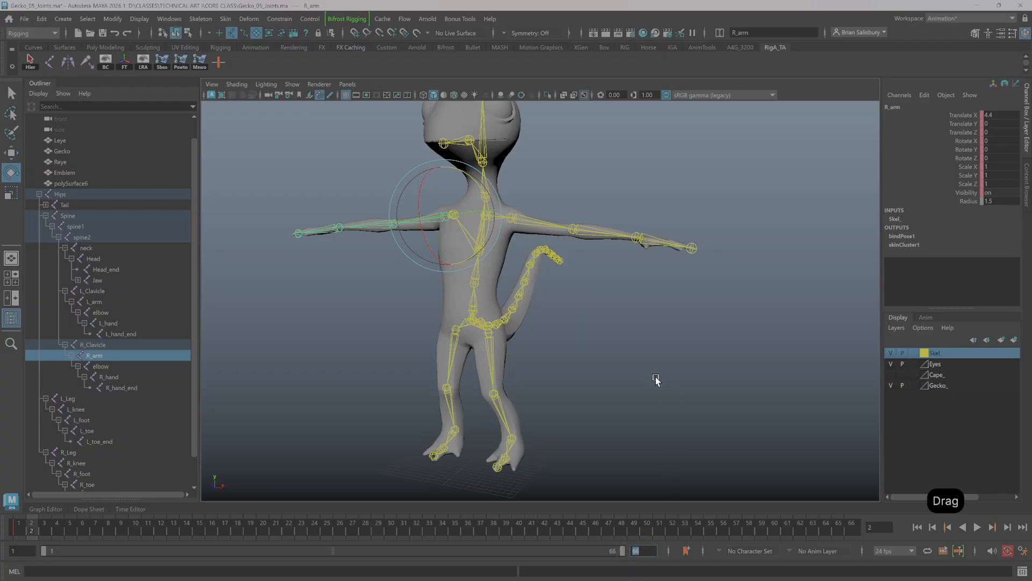
Move the current time to frame 25 and rotate the Spine joint about -29 degrees in Y.
mouse_move(656, 379)
left_mouse_down("alt")
mouse_move(606, 355)
mouse_move(650, 378)
left_mouse_up("alt")
left_click_drag(24, 529, 133, 539)
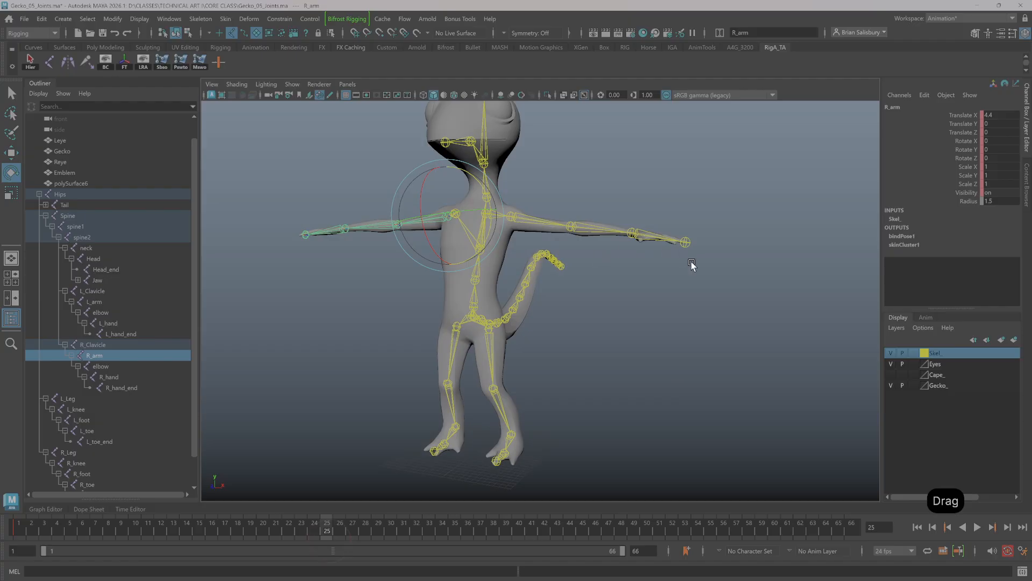
right_click_drag(624, 250, 620, 349, "alt")
left_click(499, 334)
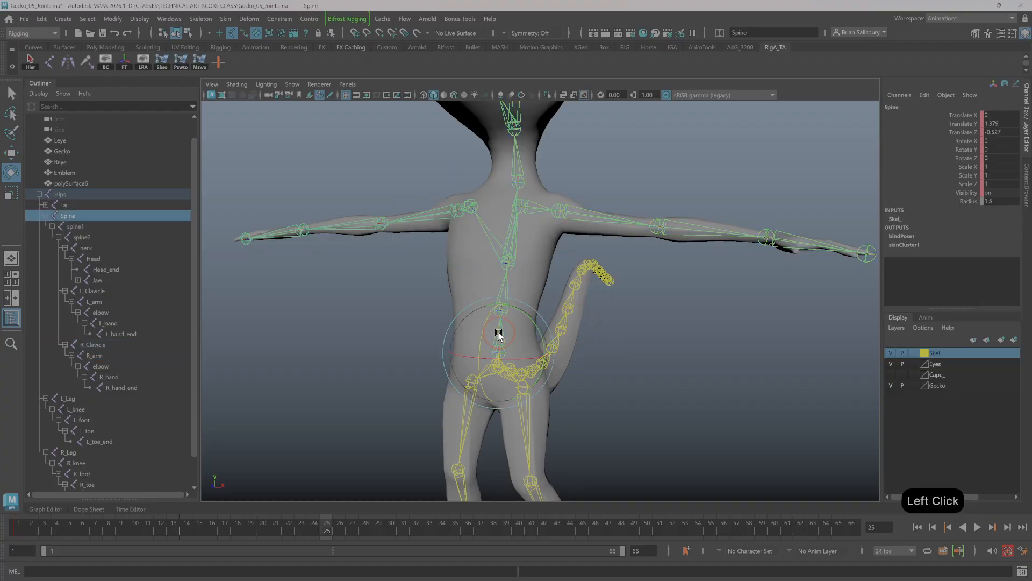
left_click_drag(537, 322, 487, 321)
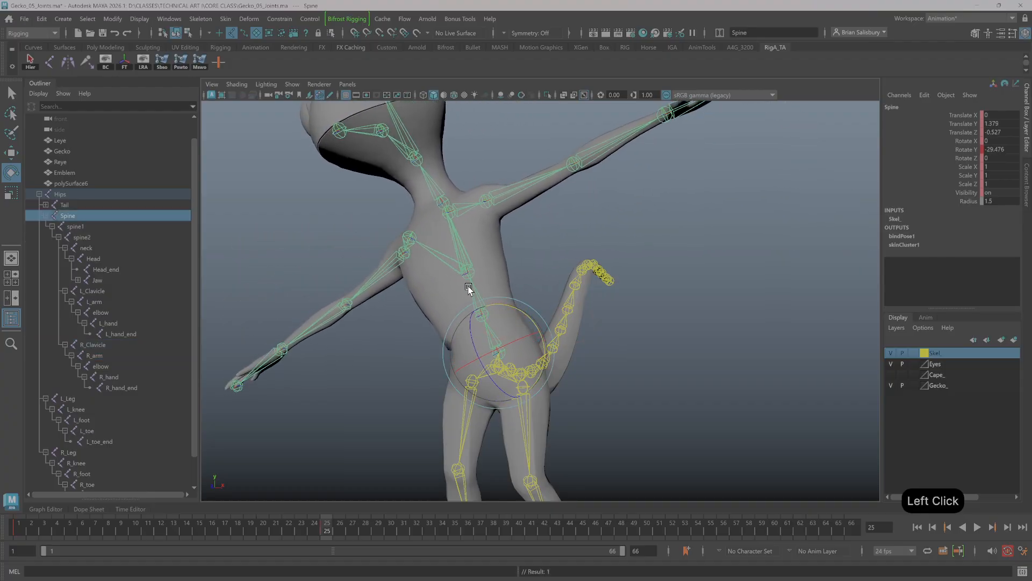
Rotate spine1 about -21 degrees in X and -13 in Y, and turn spine2 about 26 degrees in Y and 15 in Z.
left_click(470, 289)
left_click_drag(521, 289, 490, 294)
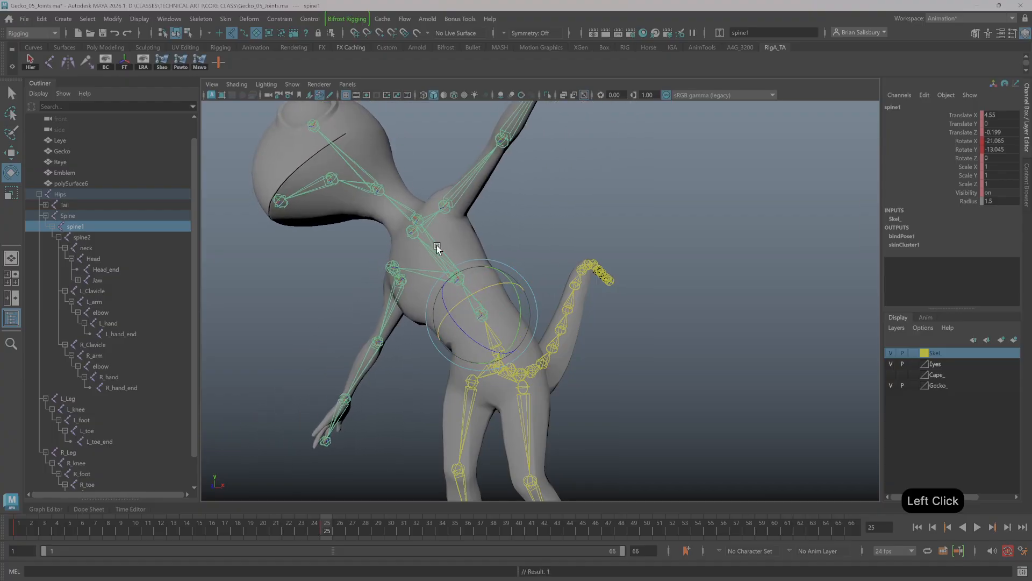
left_click(437, 248)
left_click(451, 270)
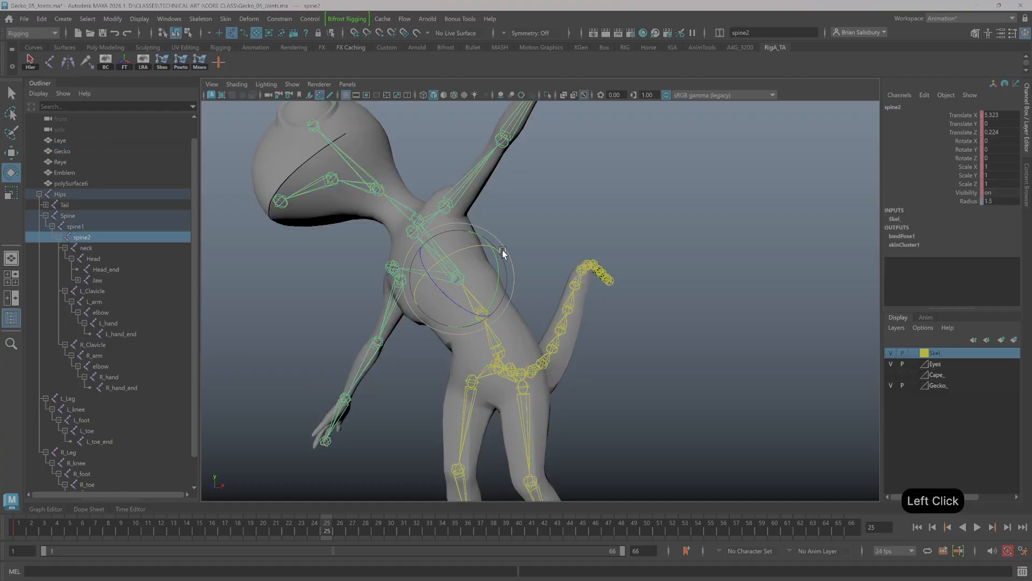
left_click_drag(496, 261, 499, 285)
left_click_drag(434, 299, 437, 292)
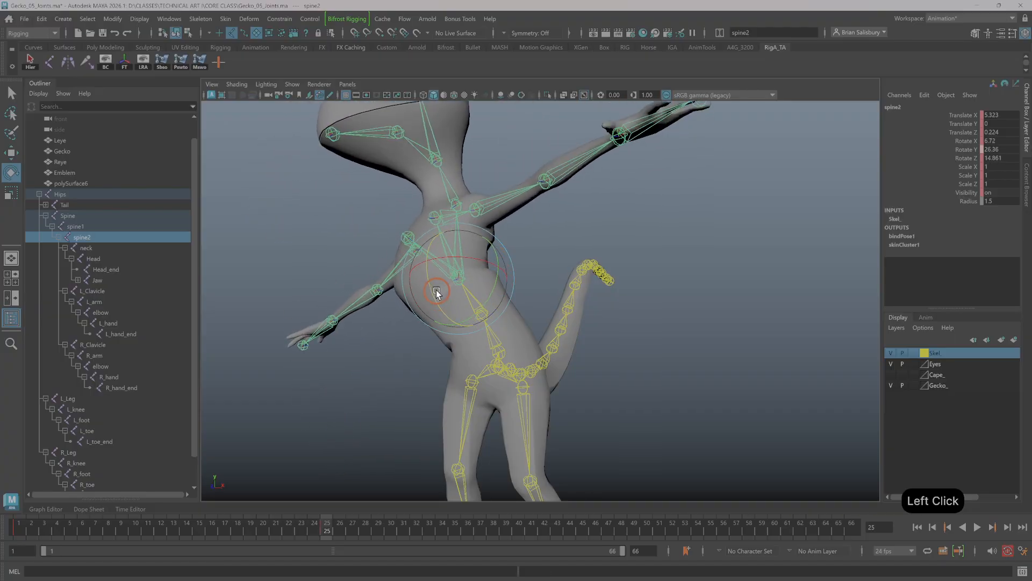
Rotate spine1 to about 28 degrees in Z, and the Spine joint to about 21 degrees in X and -13 in Z.
left_click(494, 342)
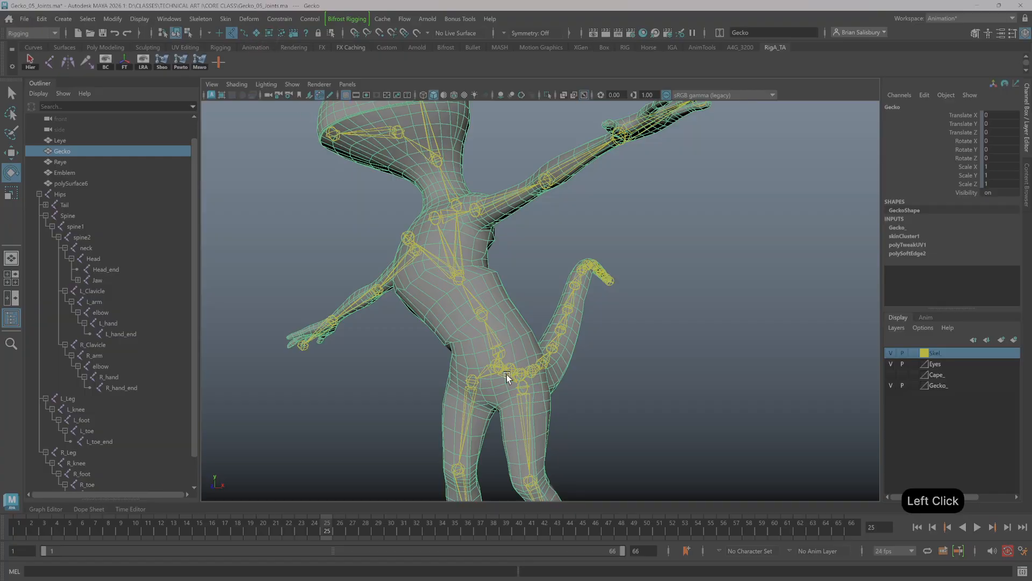
left_click(493, 350)
left_click_drag(471, 344, 466, 307)
left_click(477, 315)
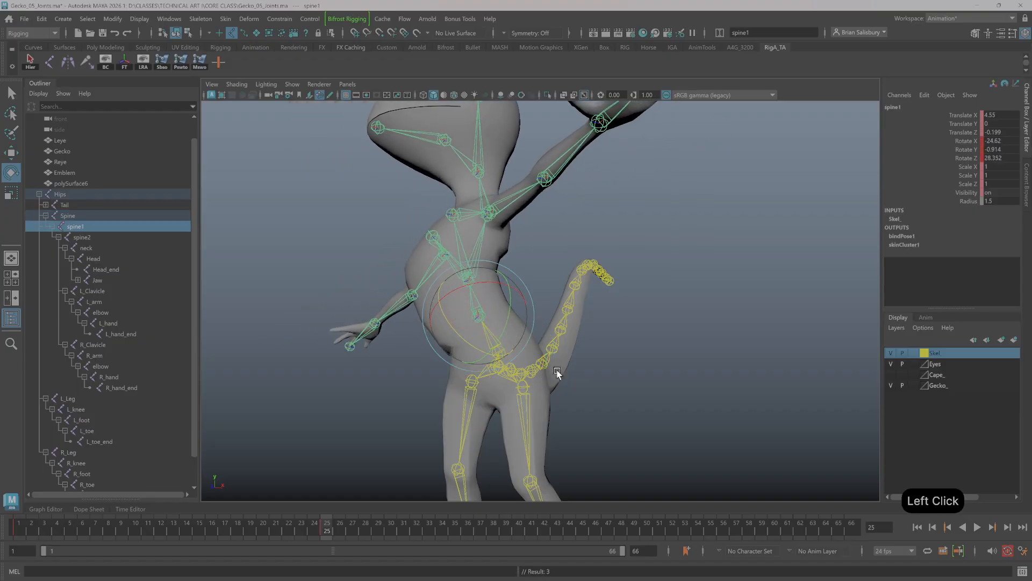
left_click(612, 339)
left_click(511, 356)
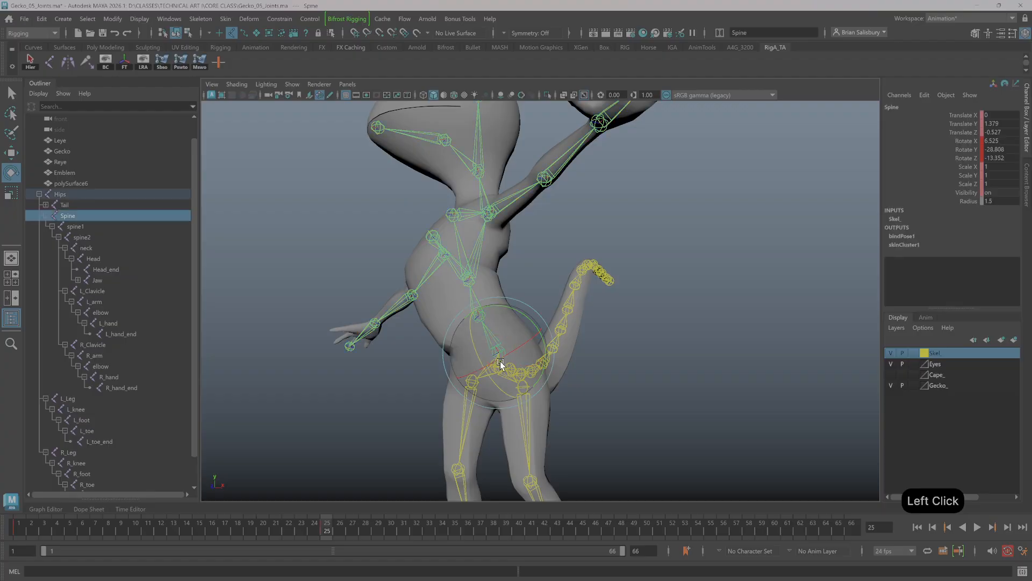
left_click_drag(510, 356, 517, 357)
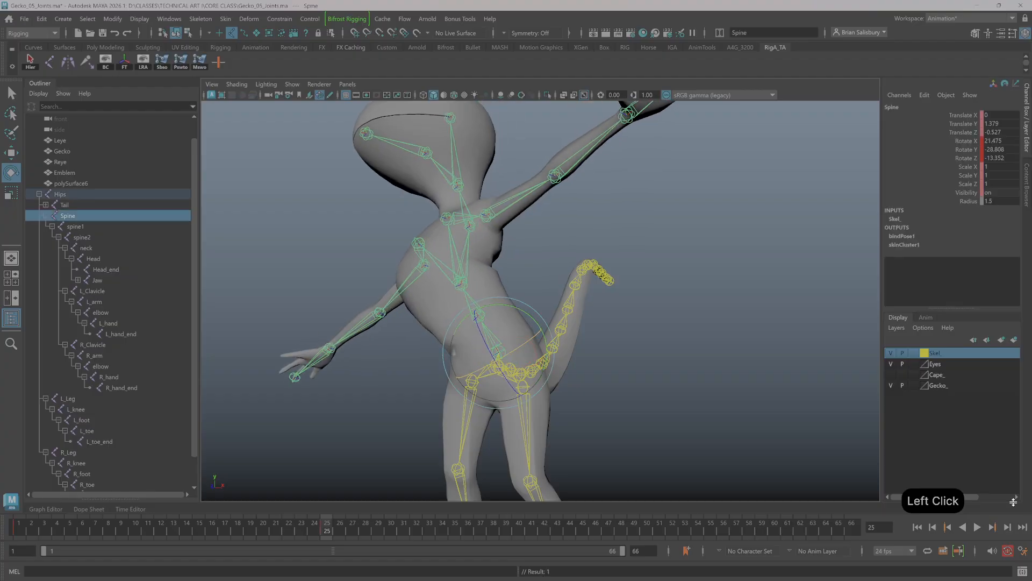
Refine the Spine joint's rotation to about -28 degrees in Y, and rotate spine2 to about 35 degrees in Z.
left_click(1008, 552)
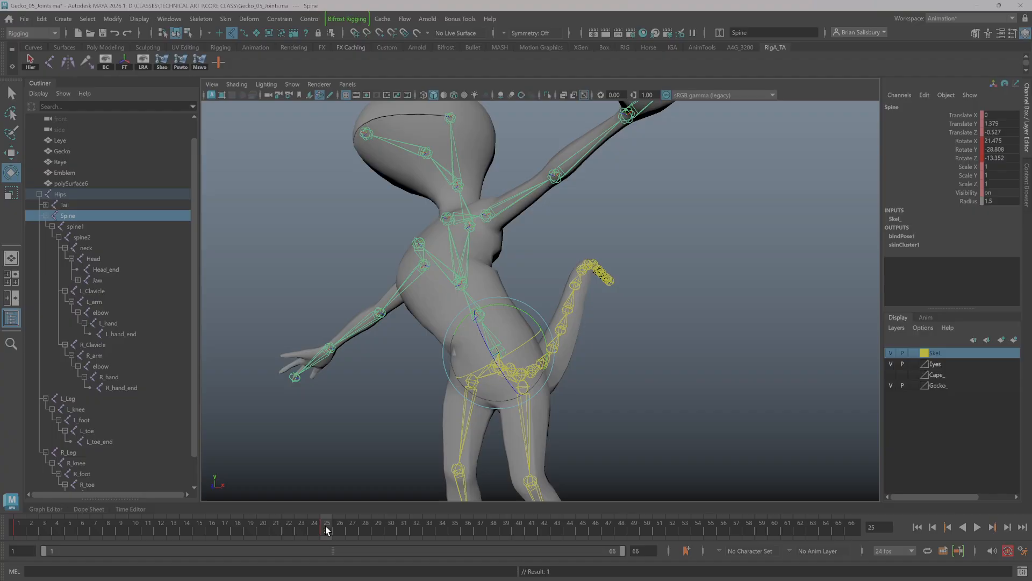
left_click_drag(524, 315, 518, 311)
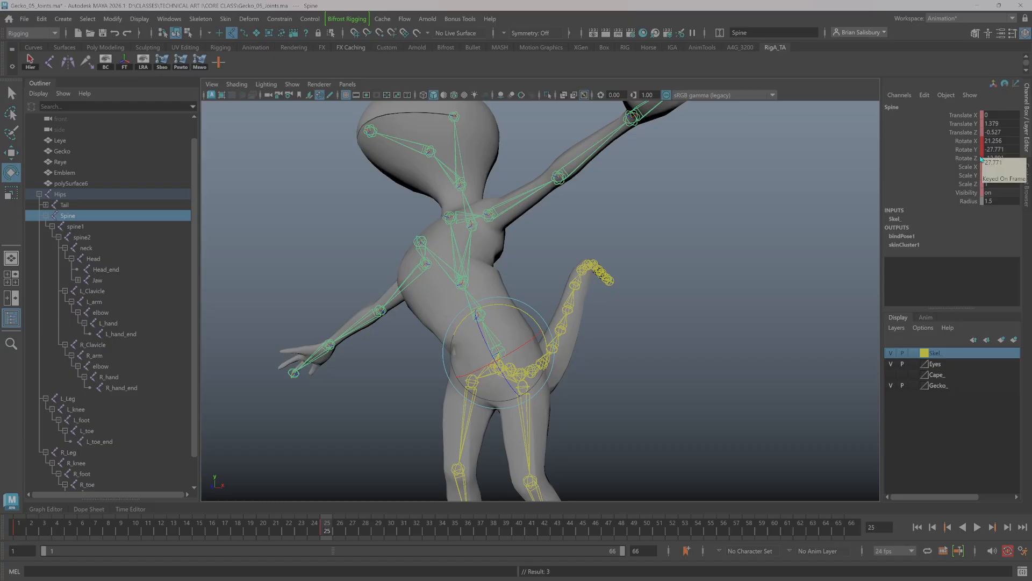
left_click_drag(875, 258, 833, 223, "alt")
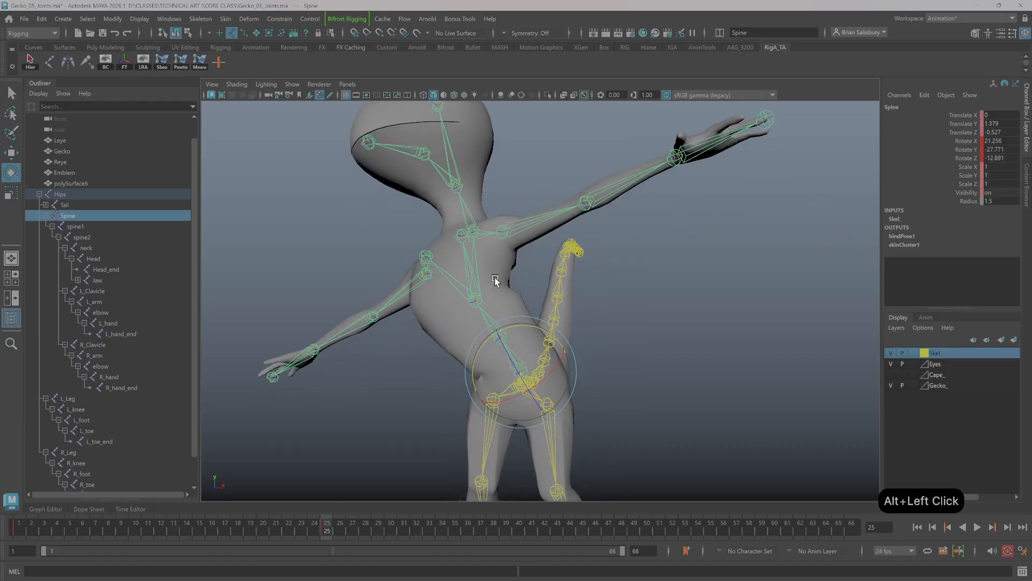
left_click(479, 275)
mouse_move(491, 275)
left_mouse_down()
mouse_move(506, 279)
mouse_move(488, 280)
left_mouse_up()
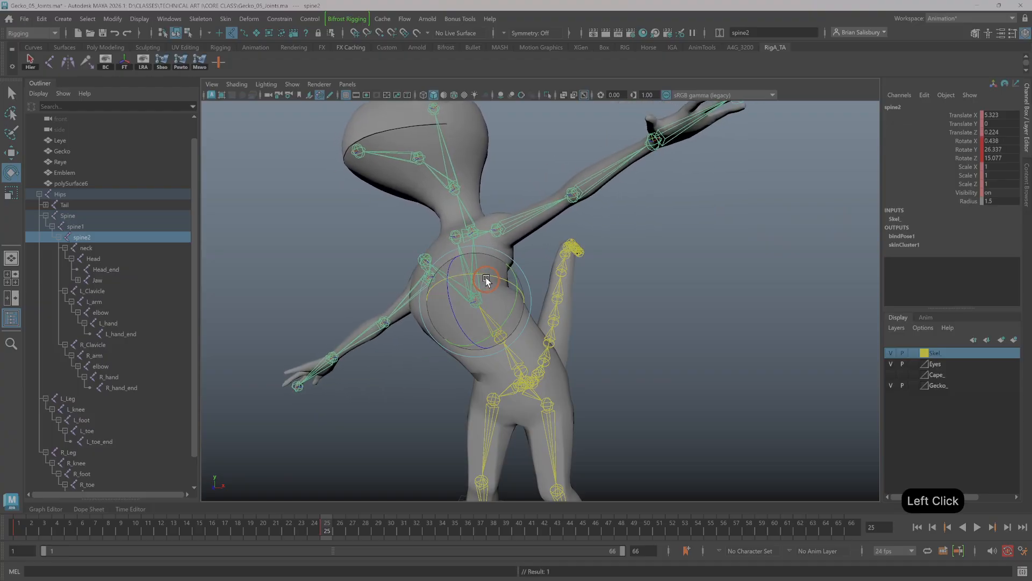
Rotate the Head joint about 44 degrees in Y and lower the L_arm joint to about -51 degrees in Z.
left_click(454, 188)
left_click_drag(486, 157, 455, 199)
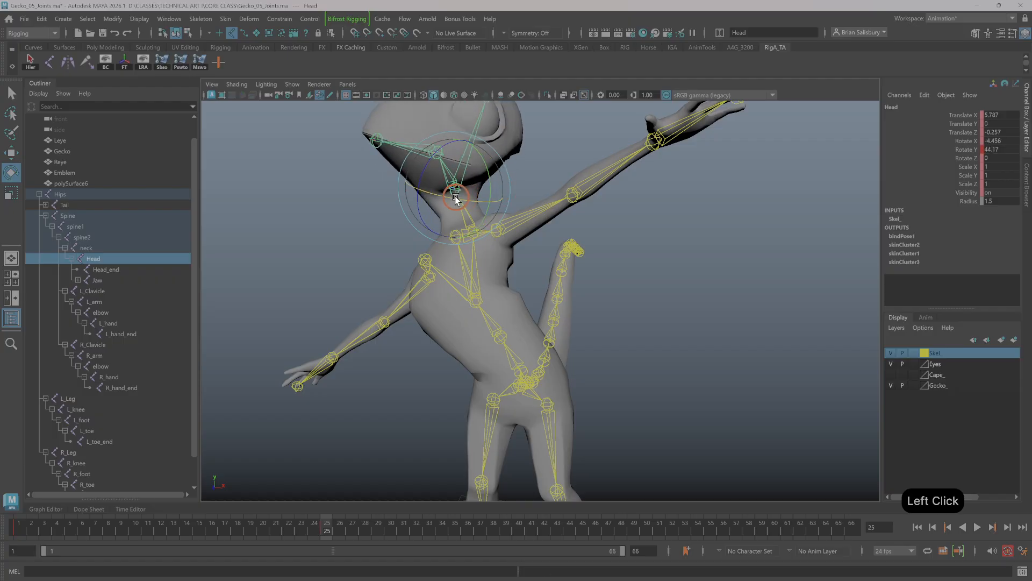
left_click(527, 220)
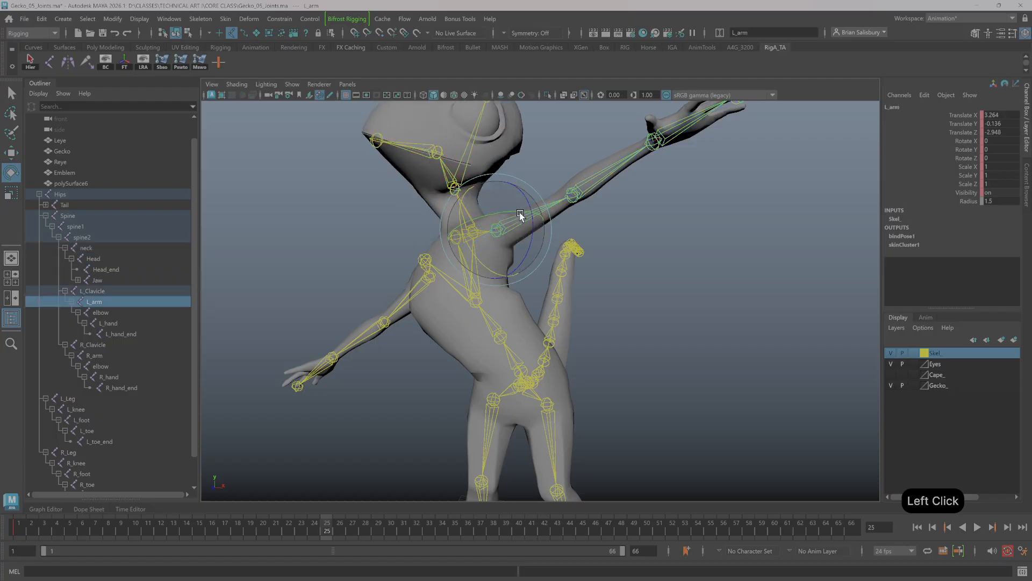
left_click_drag(521, 214, 603, 238, "alt")
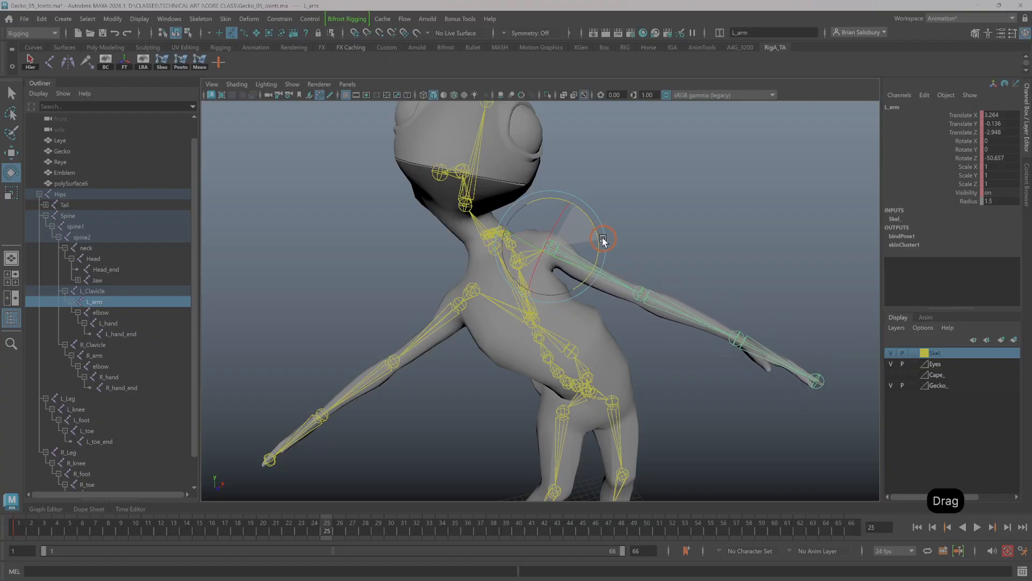
Spread the legs by rotating L_Leg about 45 degrees in Y and R_Leg about -46 degrees in Y.
left_click_drag(710, 346, 665, 254, "alt")
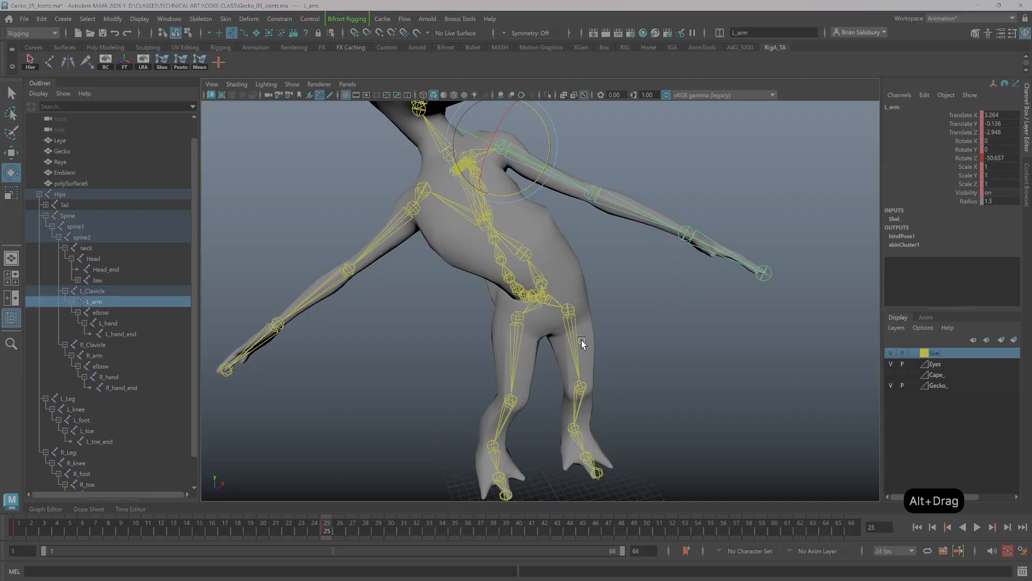
left_click(568, 350)
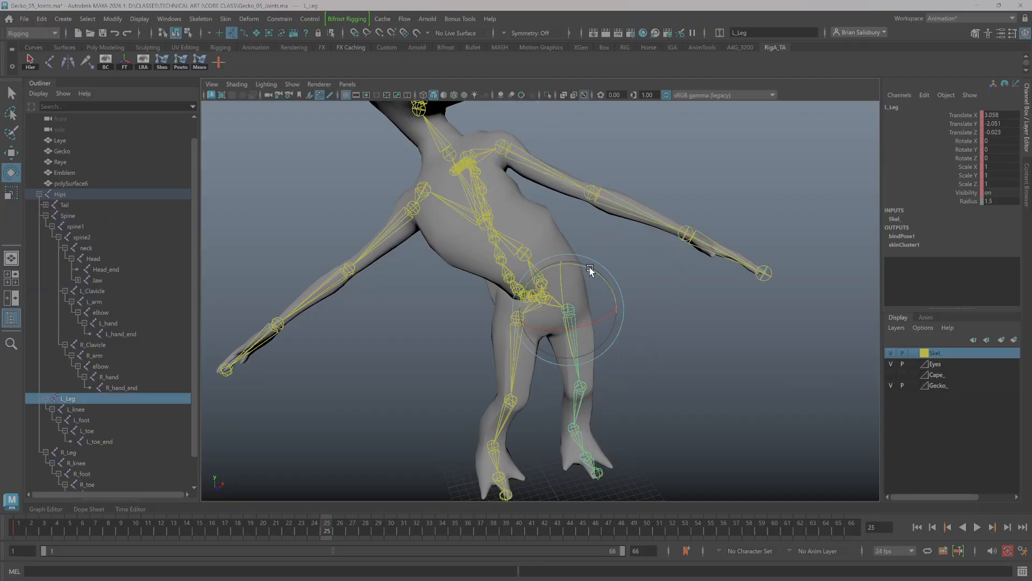
left_click_drag(589, 270, 553, 277)
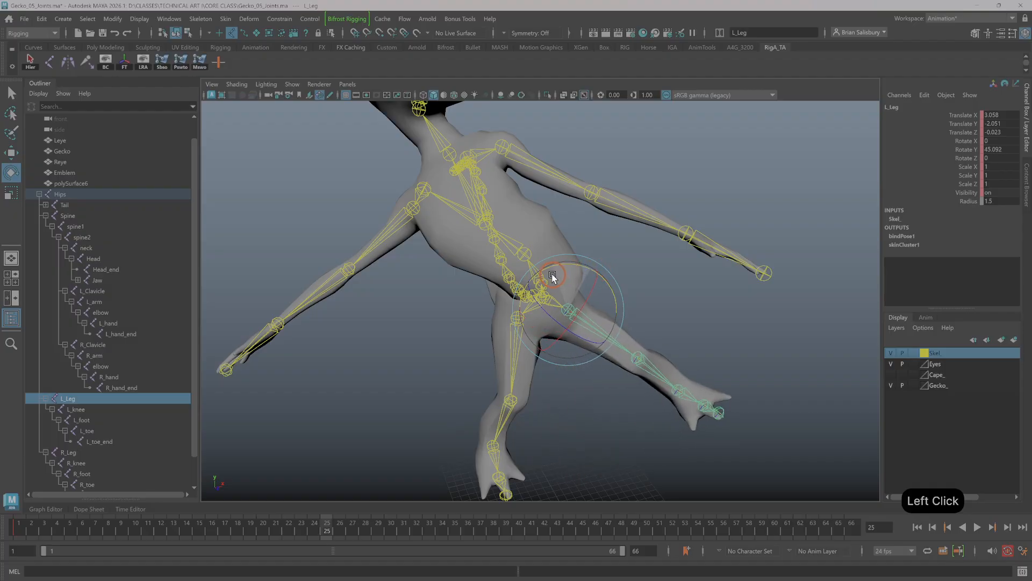
left_click_drag(618, 291, 670, 299, "alt")
left_click_drag(675, 350, 650, 345, "alt")
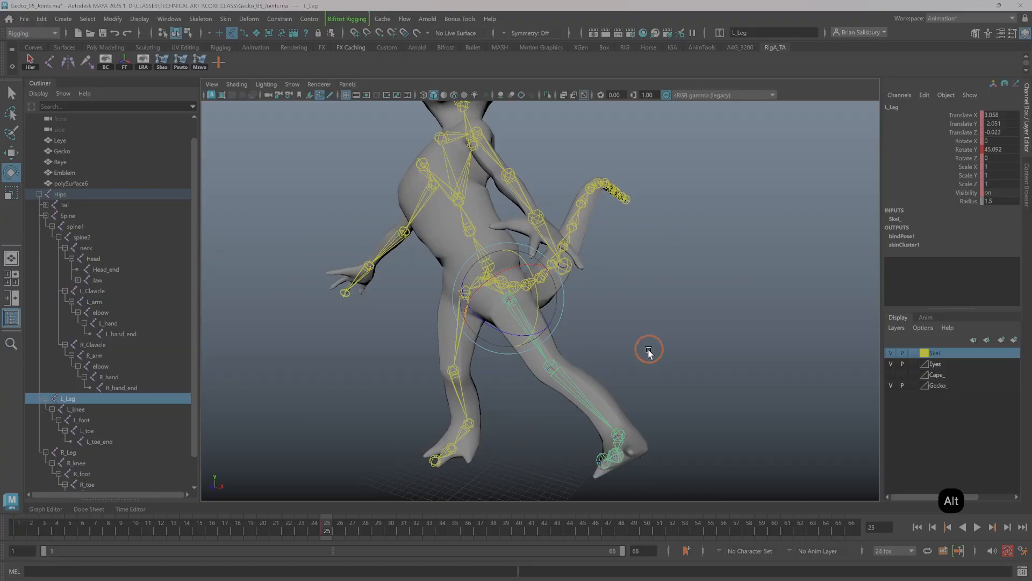
left_click(456, 351)
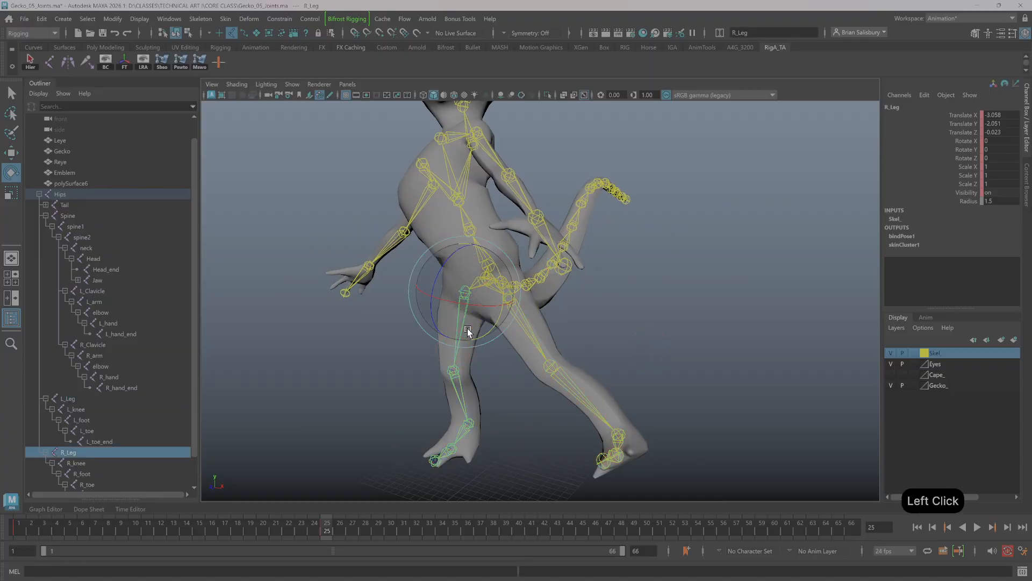
left_click_drag(502, 276, 510, 319)
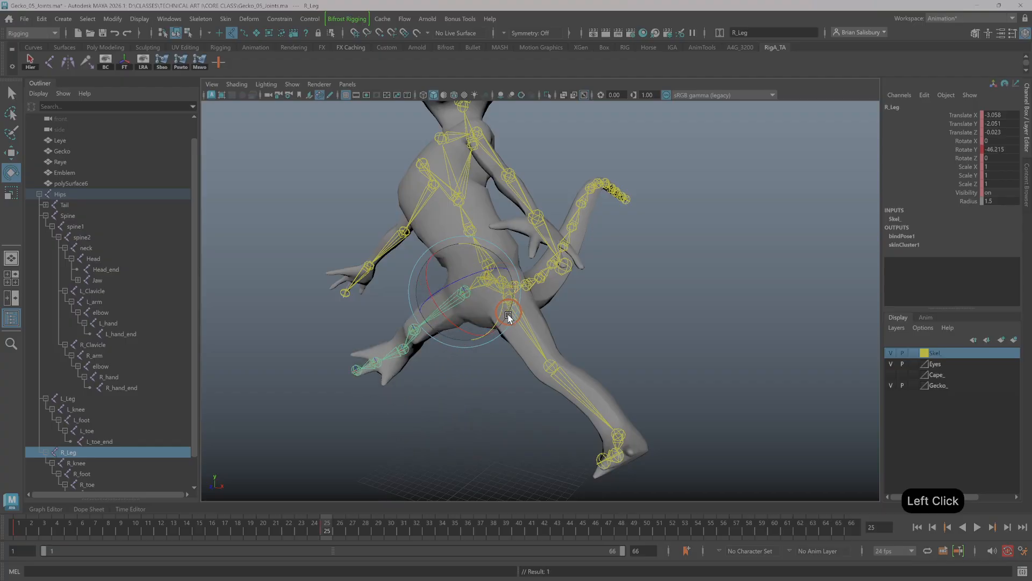
Bend the left knee backward and rotate the left elbow about -66 degrees in Y.
left_click(550, 367)
left_click_drag(553, 388, 594, 404)
mouse_move(631, 309)
left_mouse_down("alt")
mouse_move(640, 295)
mouse_move(710, 300)
mouse_move(638, 306)
mouse_move(650, 307)
left_mouse_up("alt")
left_click(571, 307)
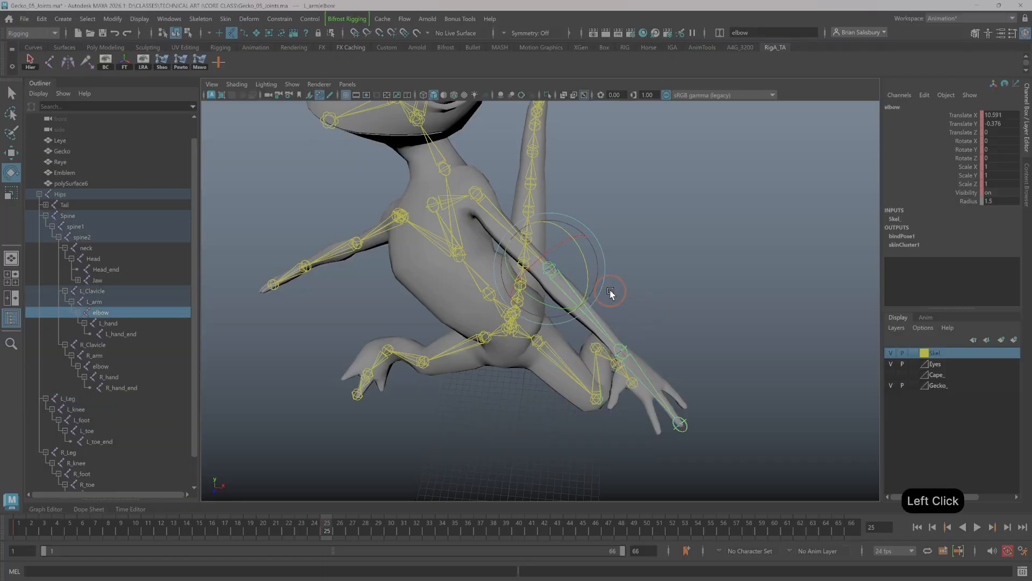
left_click_drag(557, 311, 538, 277)
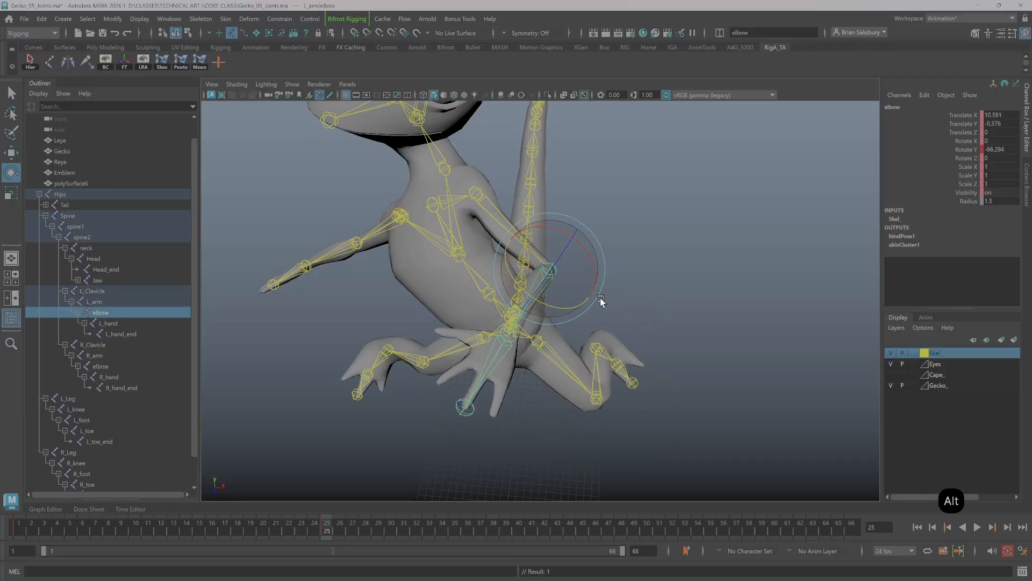
left_click_drag(599, 300, 634, 288, "alt")
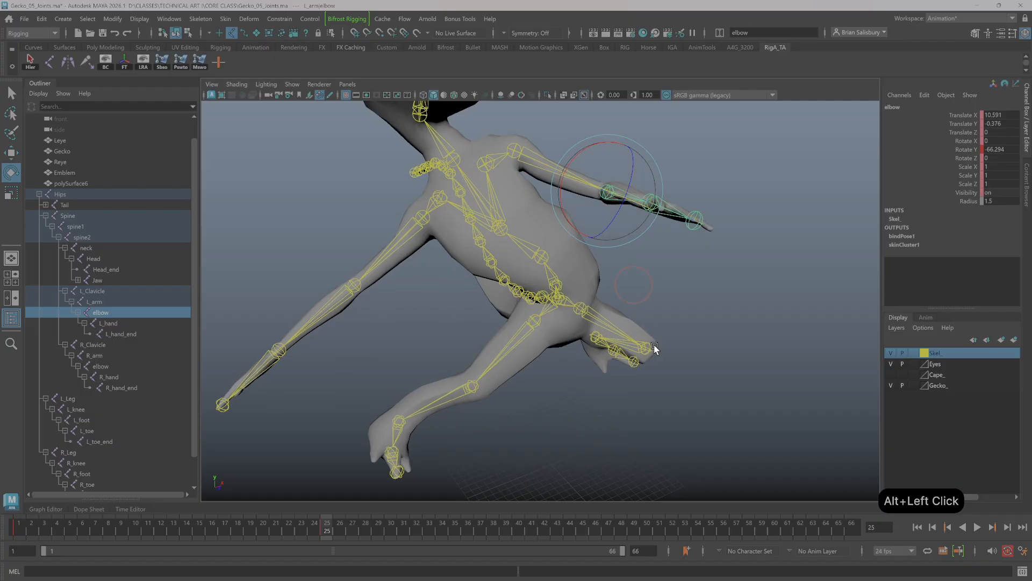
Move the current time to frame 39 and swing the L_arm joint upward.
left_click_drag(326, 527, 509, 532)
middle_click_drag(667, 344, 684, 350, "alt")
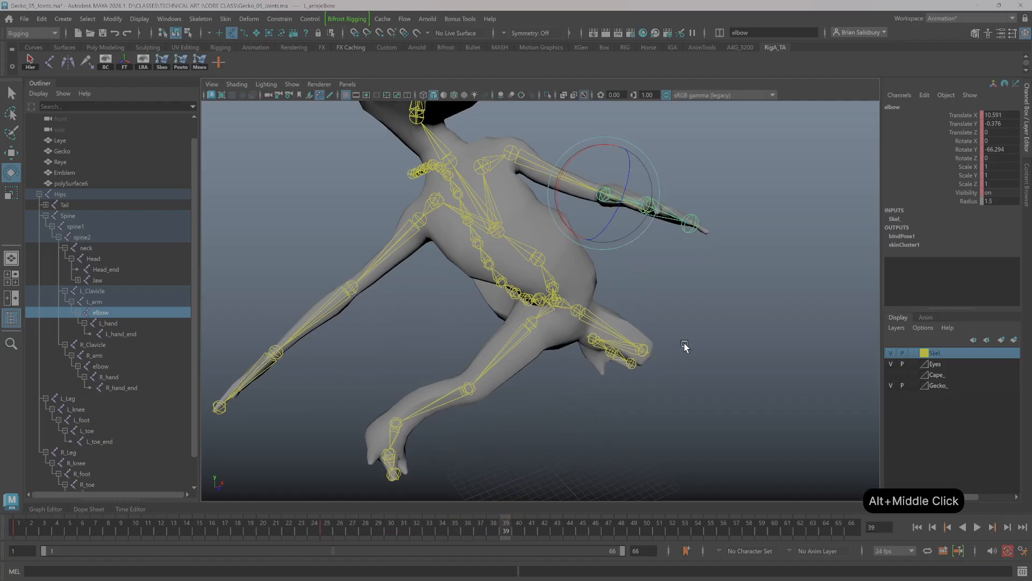
left_click_drag(685, 350, 655, 374, "alt")
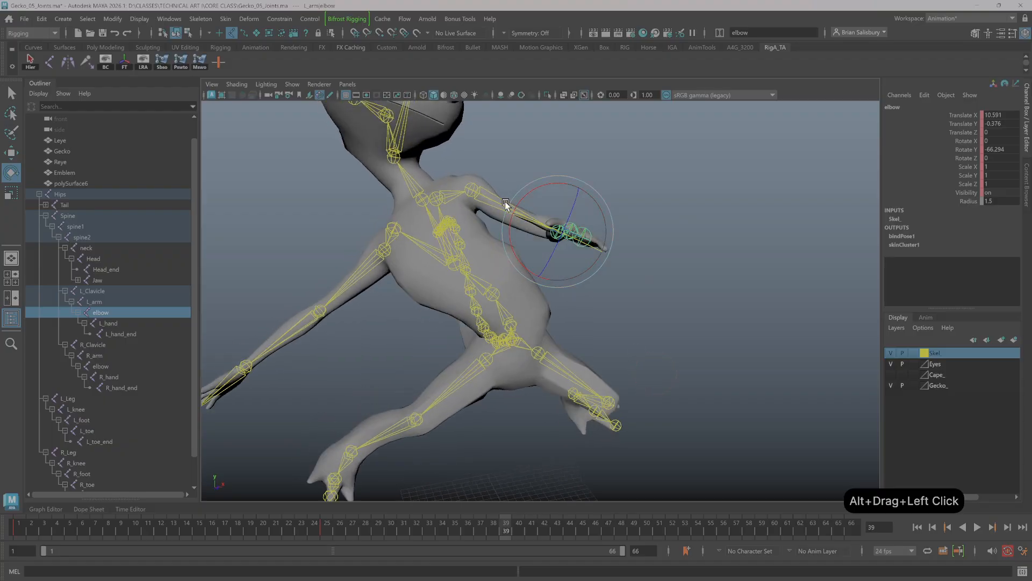
left_click(490, 199)
left_click_drag(513, 160, 472, 133)
Raise the left clavicle and rotate the Head joint to about -30 degrees in X and 11 in Y.
left_click(617, 193)
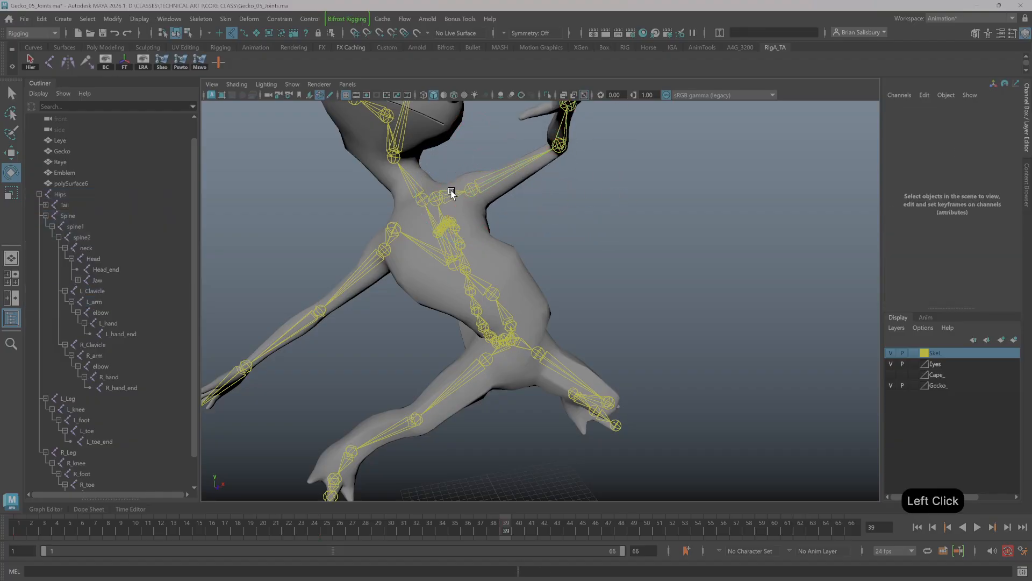
left_click(452, 193)
left_click_drag(478, 178, 402, 144)
left_click(402, 140)
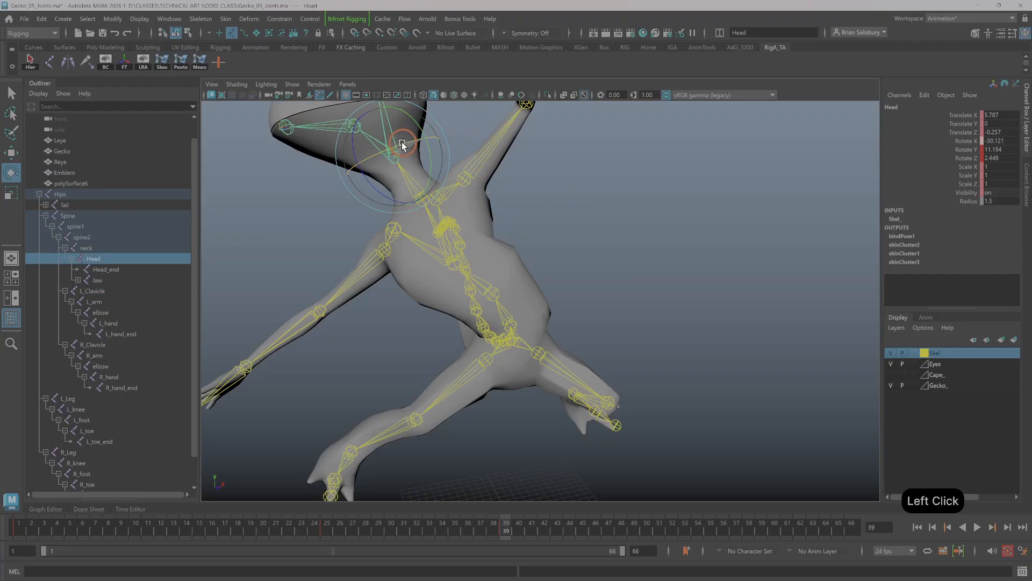
Try rotating the R_Leg joint to about 7 degrees in Y, and undo that rotation.
left_click(440, 392)
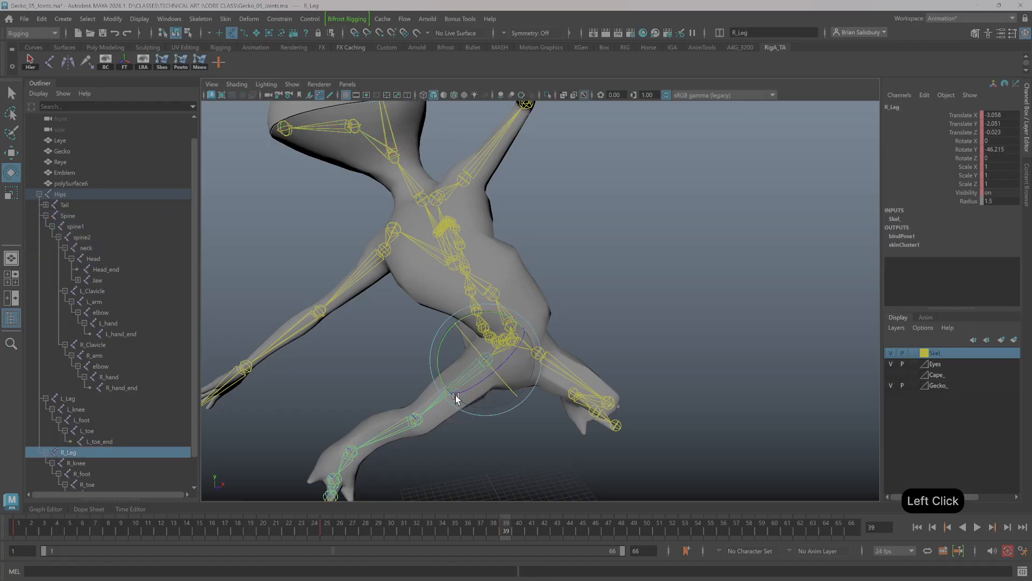
left_click_drag(438, 350, 673, 302)
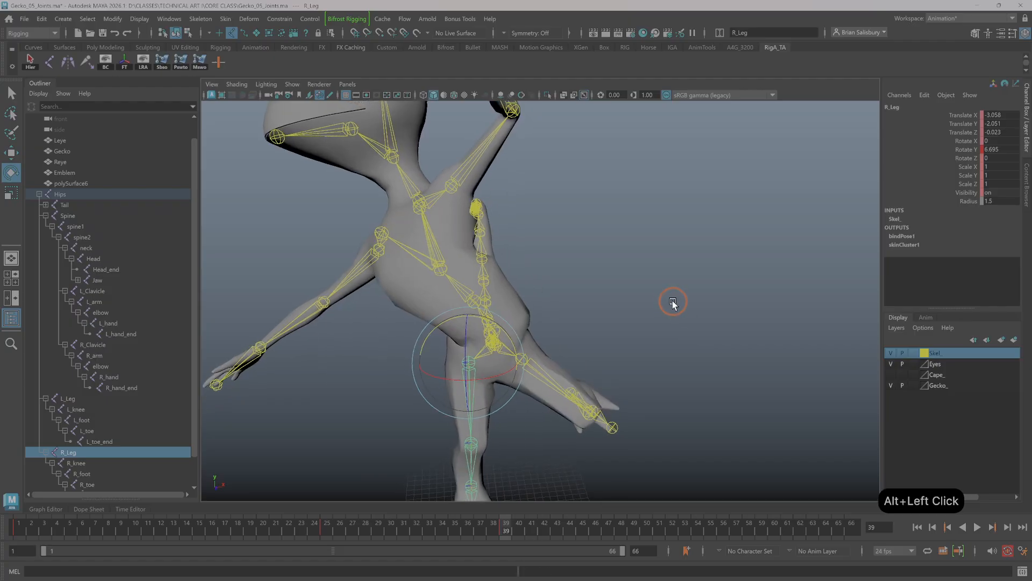
key("z")
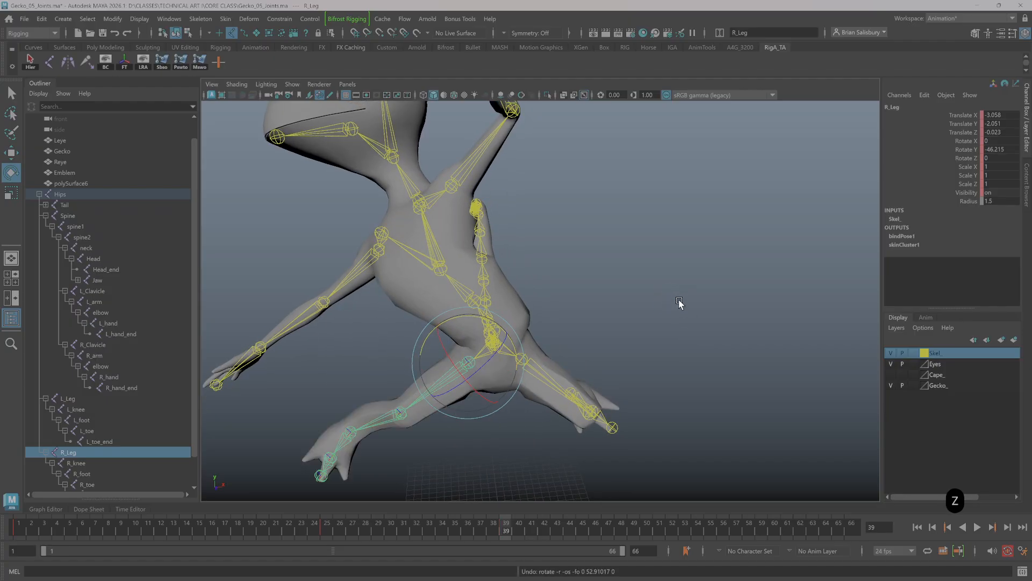
Rotate the Jaw joint about -20 degrees in Z at frame 39.
left_click_drag(709, 259, 756, 331, "alt")
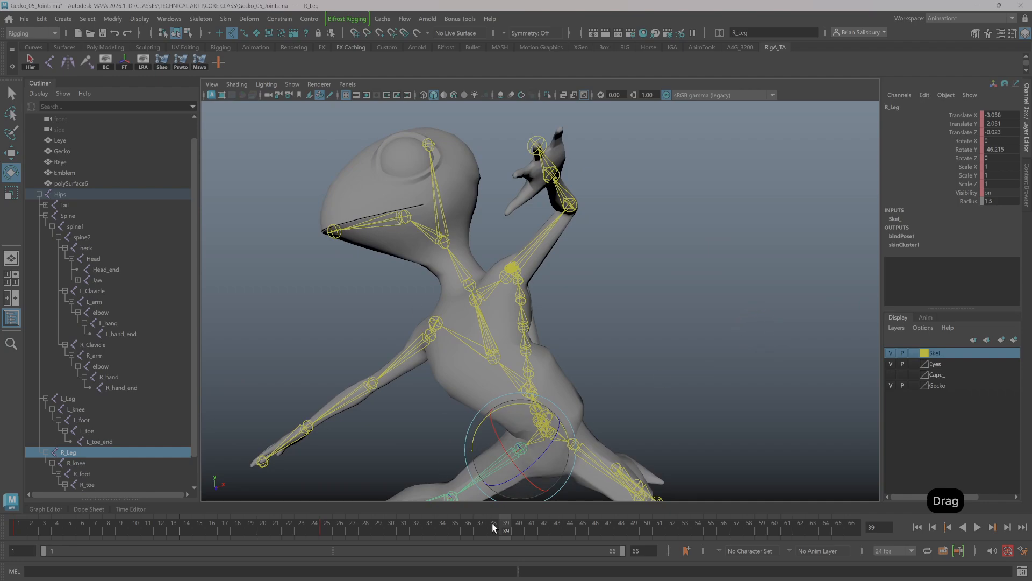
left_click(373, 222)
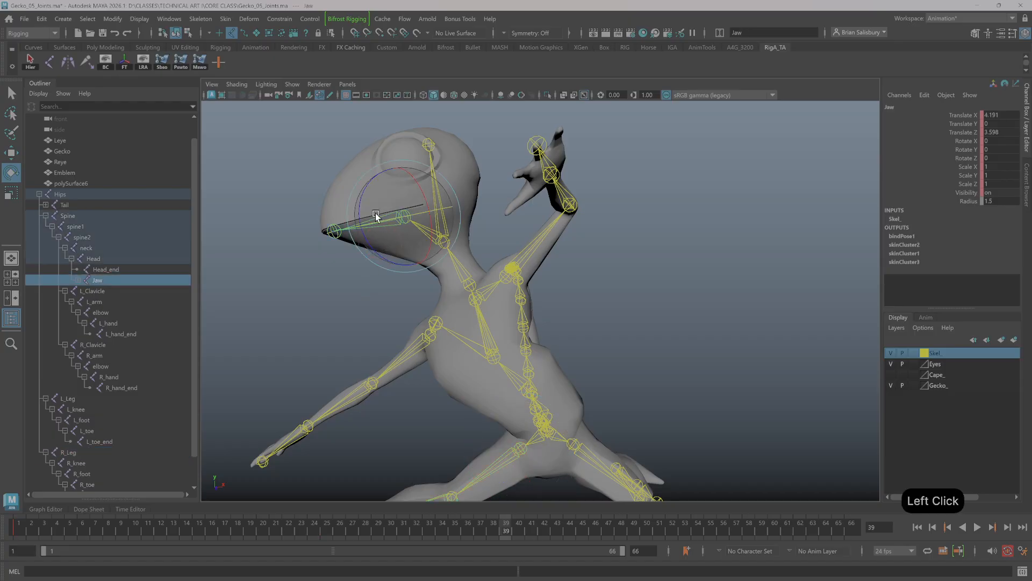
left_click_drag(365, 187, 402, 205)
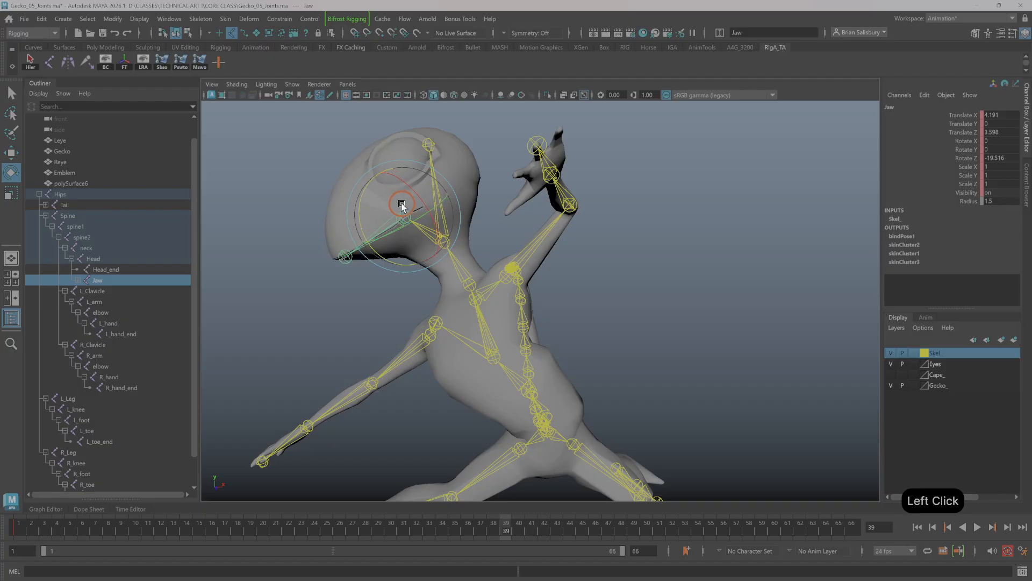
Scrub through the animation to check the deformation, and rotate the Tail joint about -39 degrees in Y at frame 22.
left_click_drag(503, 526, 610, 526)
left_click_drag(495, 537, 294, 499)
left_click_drag(376, 462, 501, 421, "alt")
left_click_drag(240, 527, 288, 538)
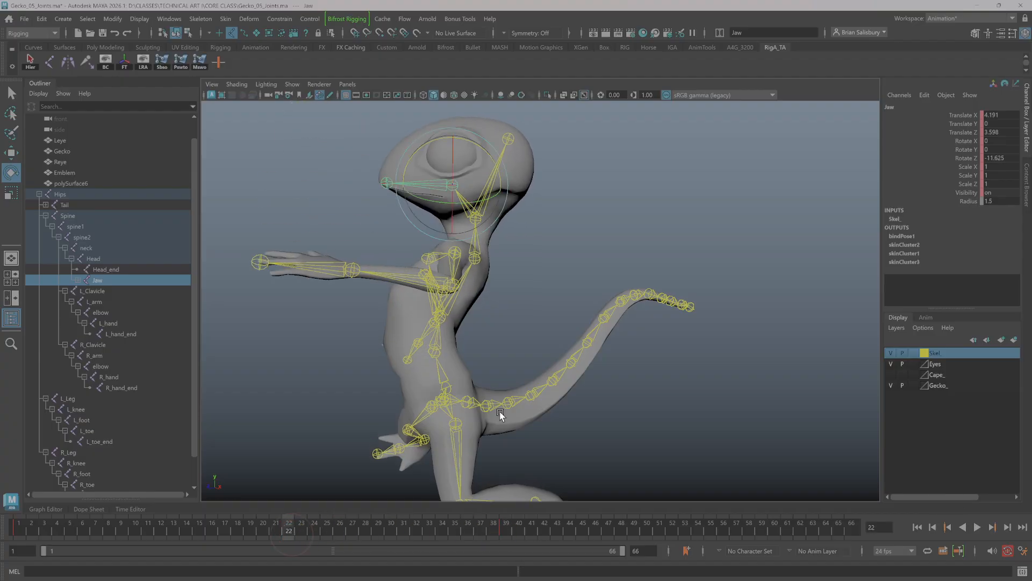
left_click(470, 401)
left_click_drag(475, 407, 573, 381)
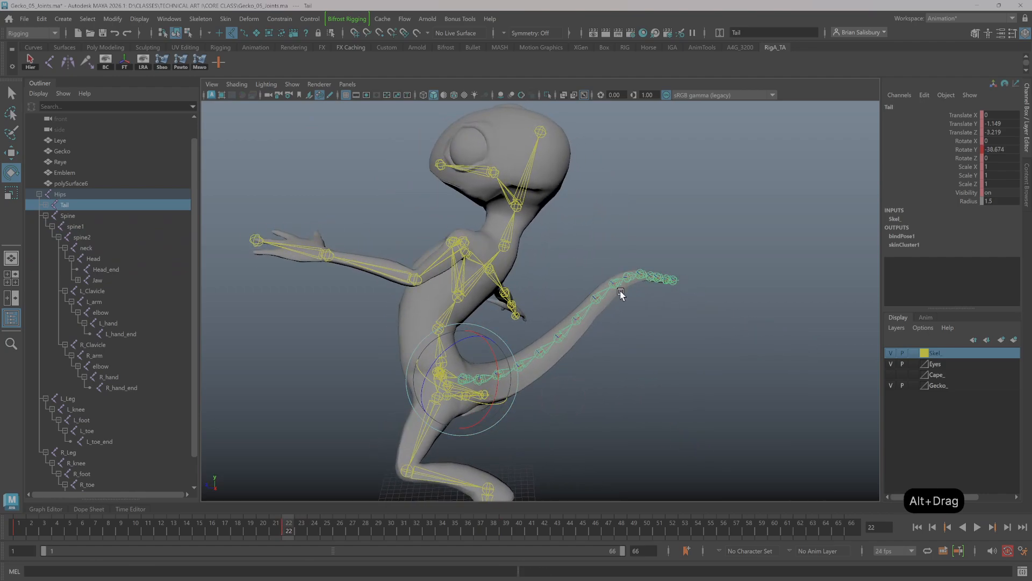
Rotate the Tail joint at frame 22 to about -26, -47 and 34 degrees in X, Y and Z, and return to frame 1.
left_click_drag(632, 315, 656, 403, "alt")
left_click_drag(529, 418, 653, 394)
right_click_drag(721, 419, 500, 383, "alt")
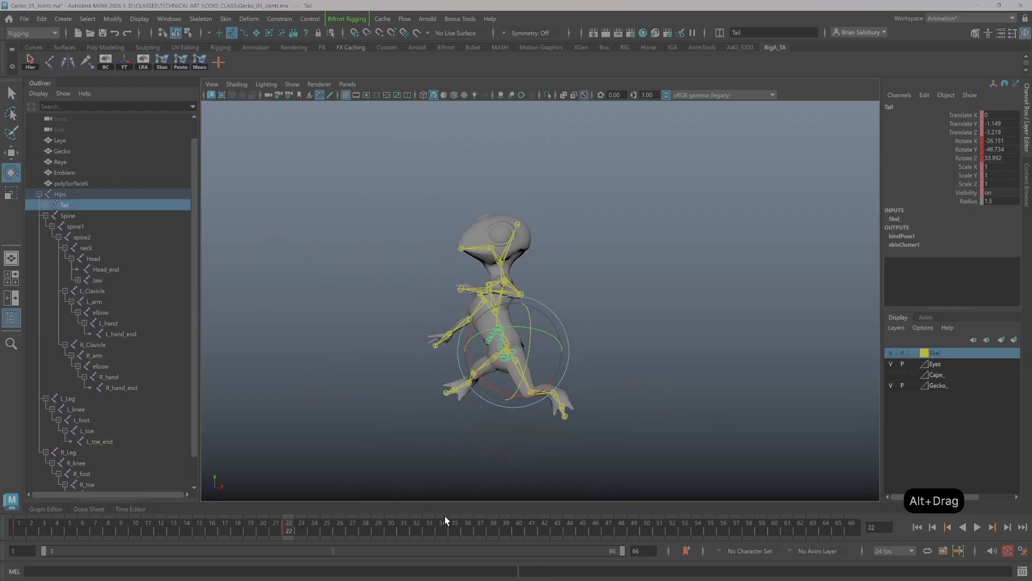
left_click_drag(444, 516, 37, 486)
left_click_drag(318, 504, 17, 540)
Select the Gecko mesh on its own and frame its torso for weight painting.
left_click_drag(315, 444, 291, 353, "alt")
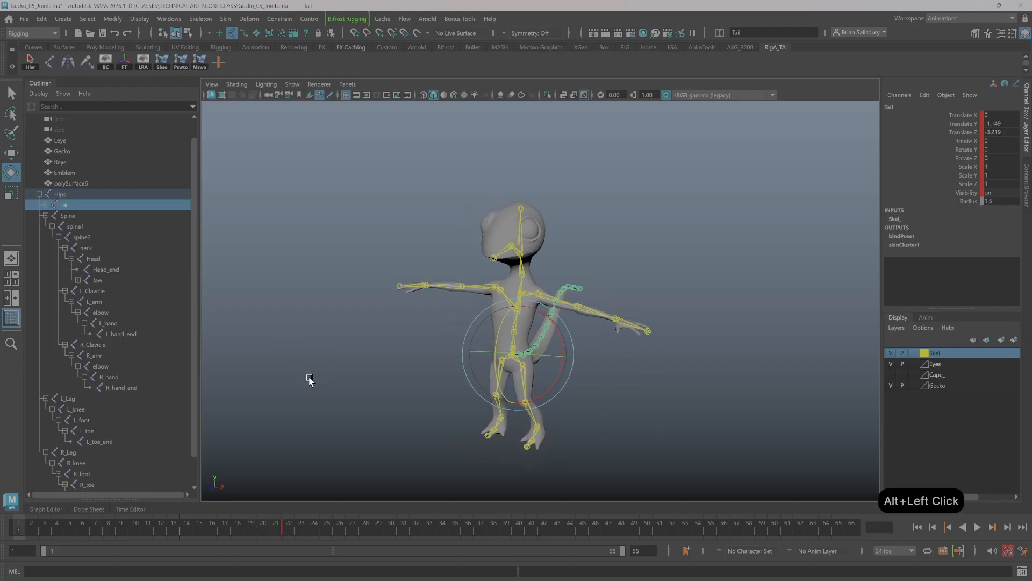
left_click(225, 18)
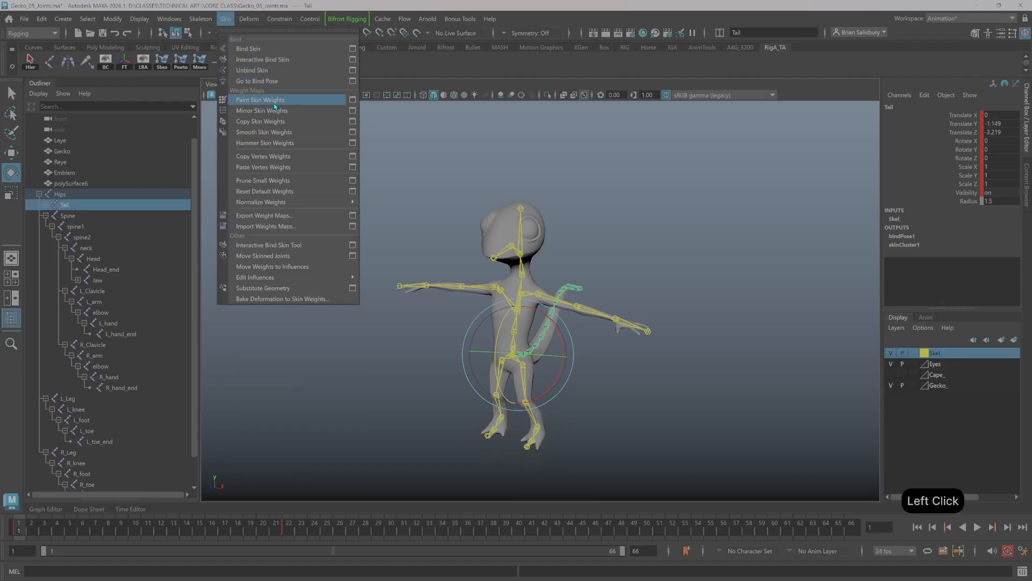
left_click(473, 154)
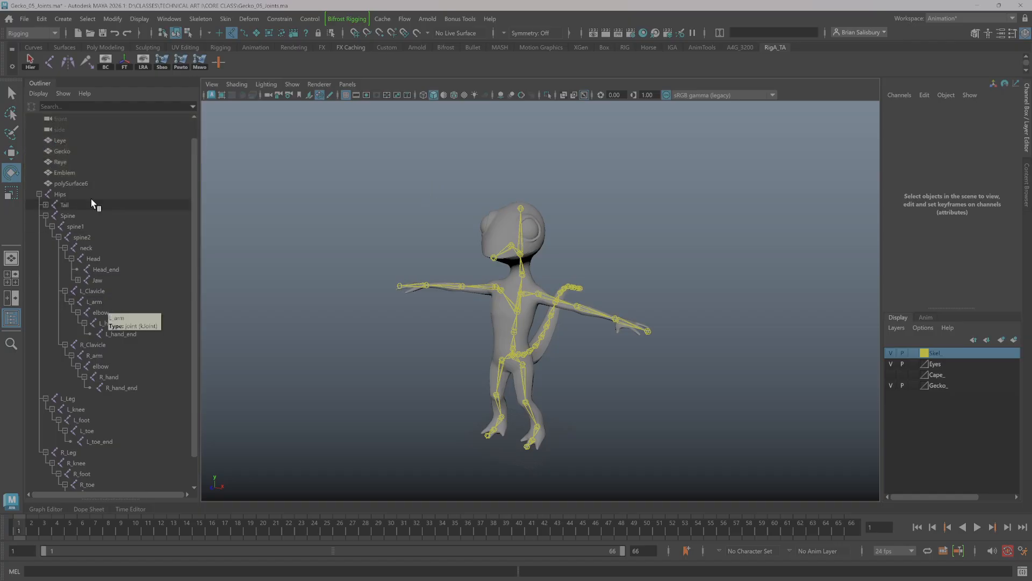
left_click(52, 152)
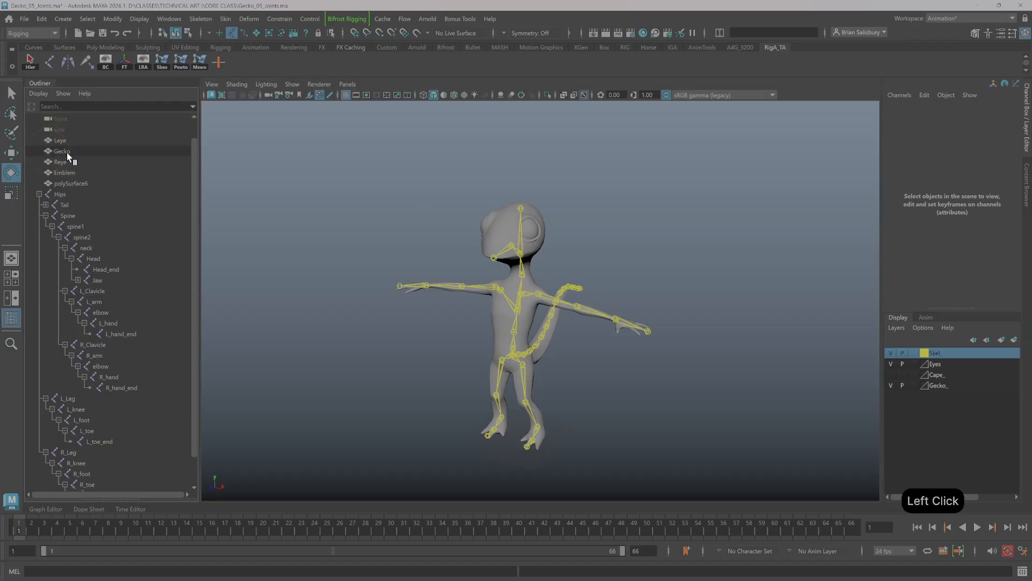
left_click(81, 152)
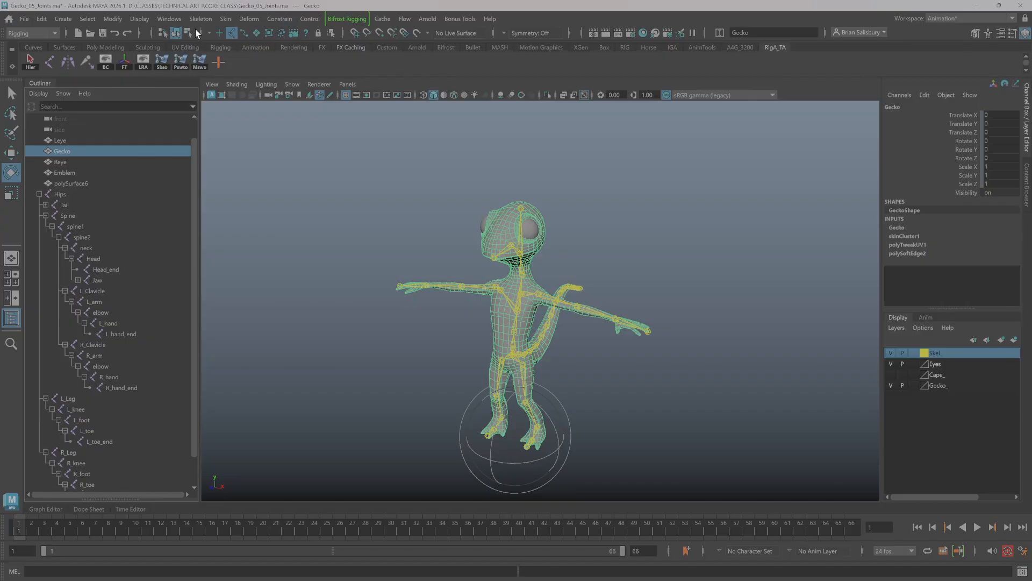
middle_click_drag(310, 191, 298, 140, "alt")
right_click_drag(316, 180, 455, 236, "alt")
left_click_drag(455, 236, 487, 243, "alt")
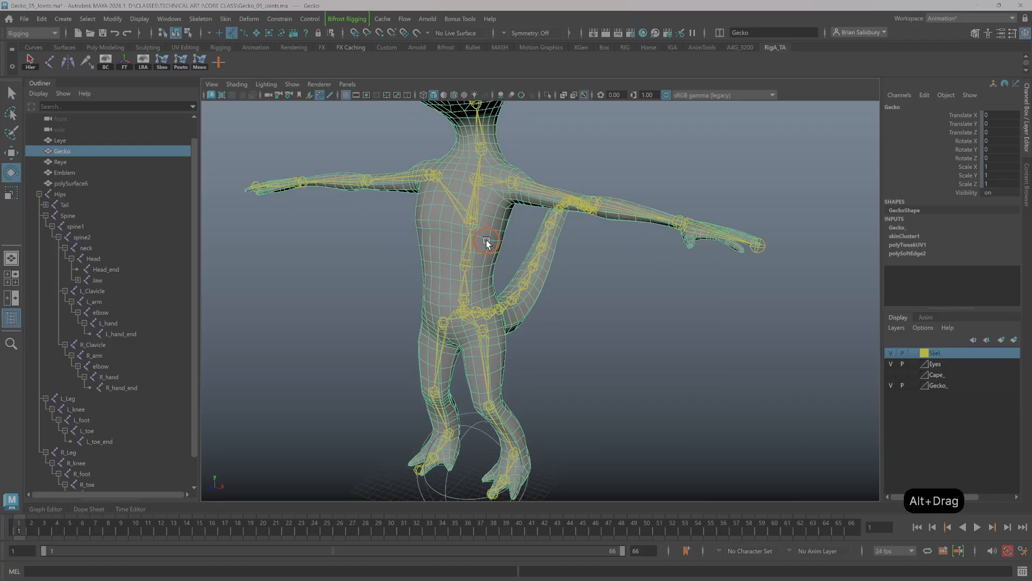
Start the Paint Skin Weights tool on the Gecko mesh and show its tool settings beside the model.
left_click(182, 60)
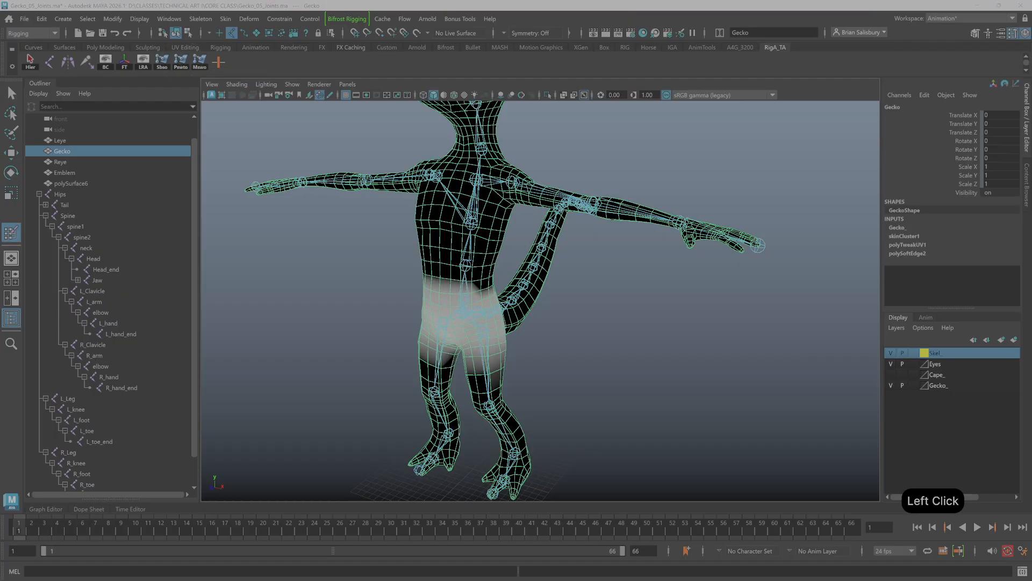
mouse_move(0, 161)
left_mouse_down()
mouse_move(225, 70)
mouse_move(181, 85)
mouse_move(203, 77)
mouse_move(267, 67)
left_mouse_up()
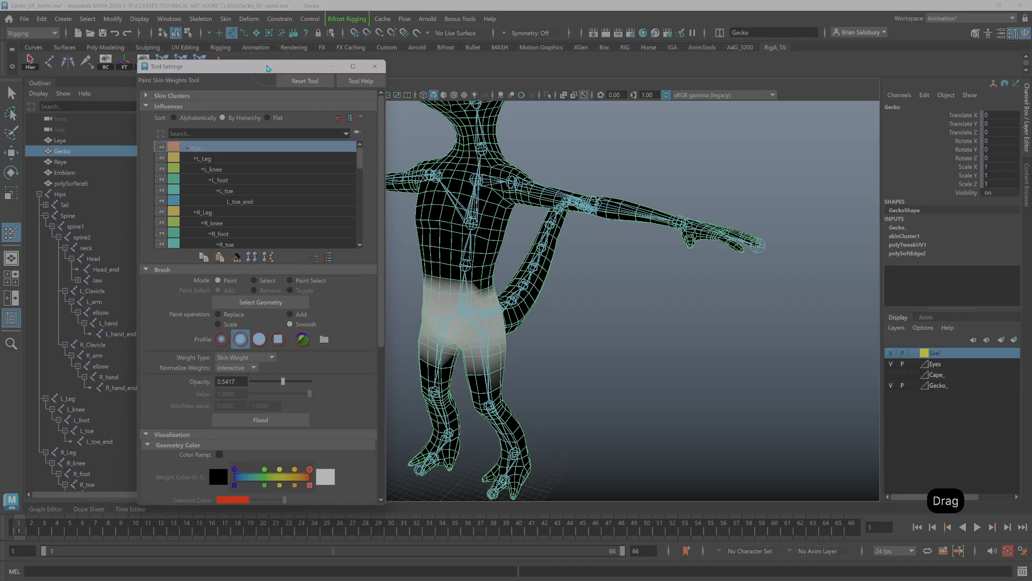
left_click(227, 20)
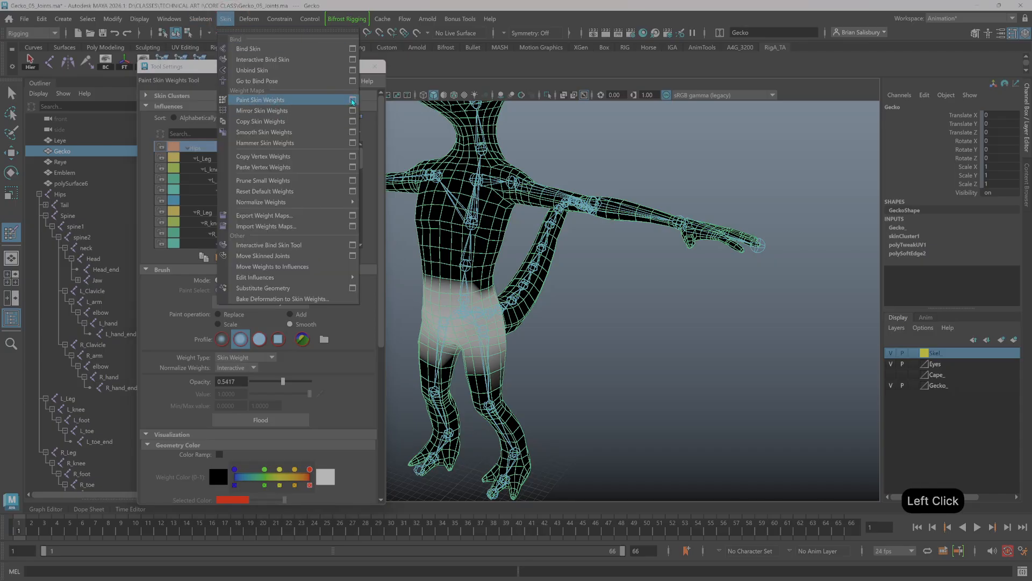
left_click(353, 101)
left_click_drag(193, 69, 162, 69)
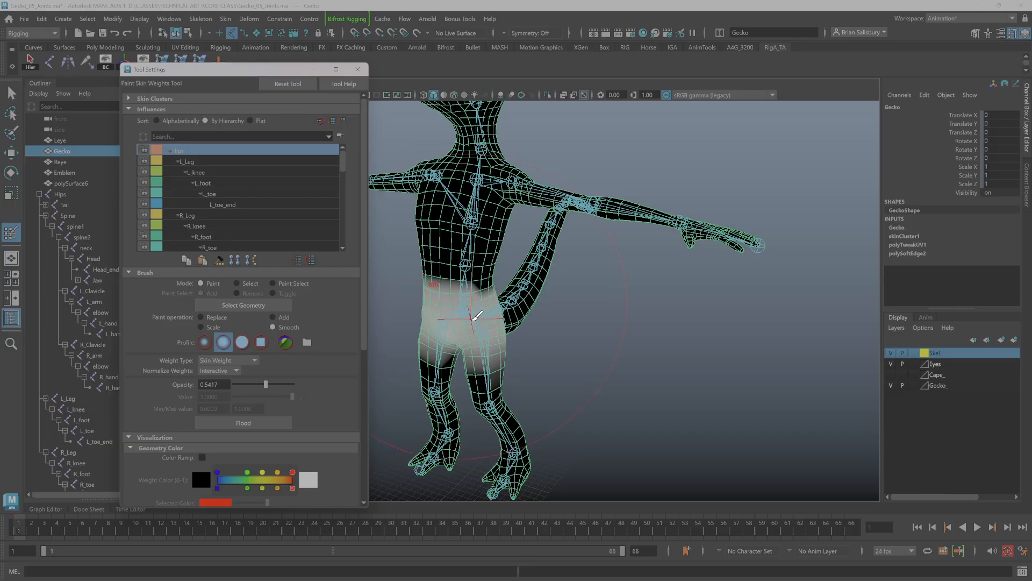
Shrink the weight brush and set it to the Replace operation with value 1 and opacity 0.4861.
left_click_drag(463, 320, 576, 321, "alt")
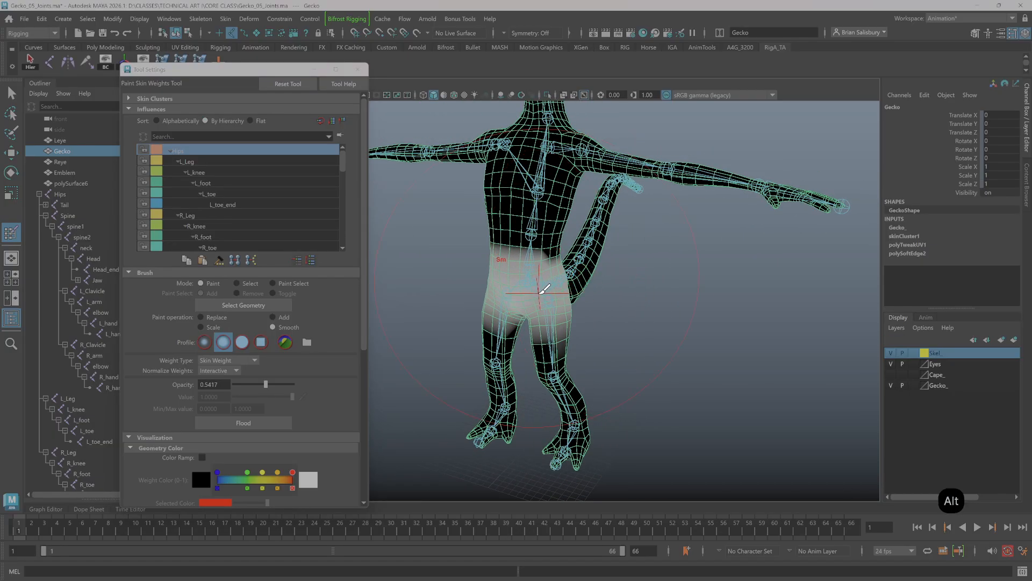
key("b")
left_click_drag(538, 292, 499, 280)
left_click_drag(586, 301, 625, 291, "alt")
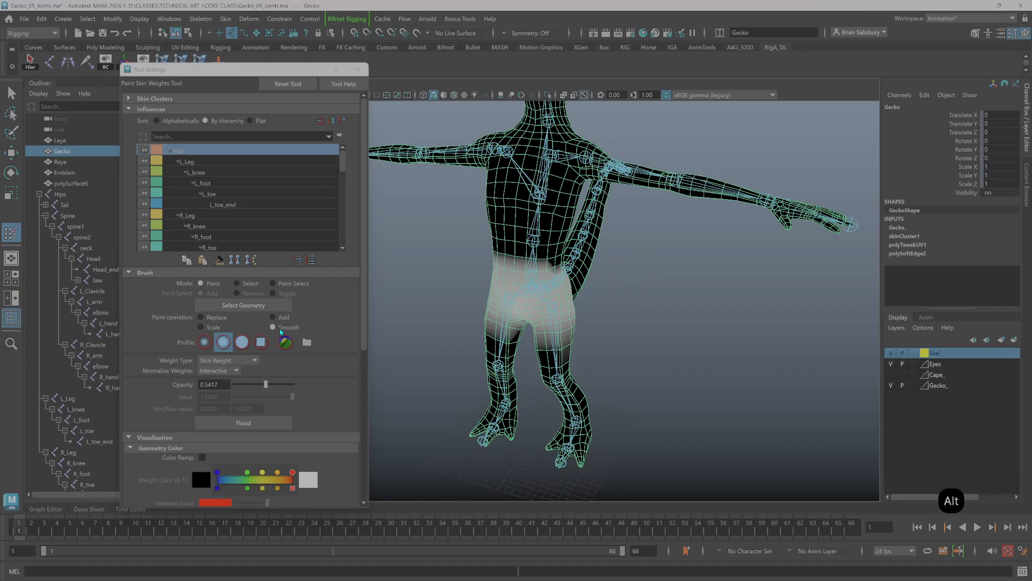
left_click(202, 318)
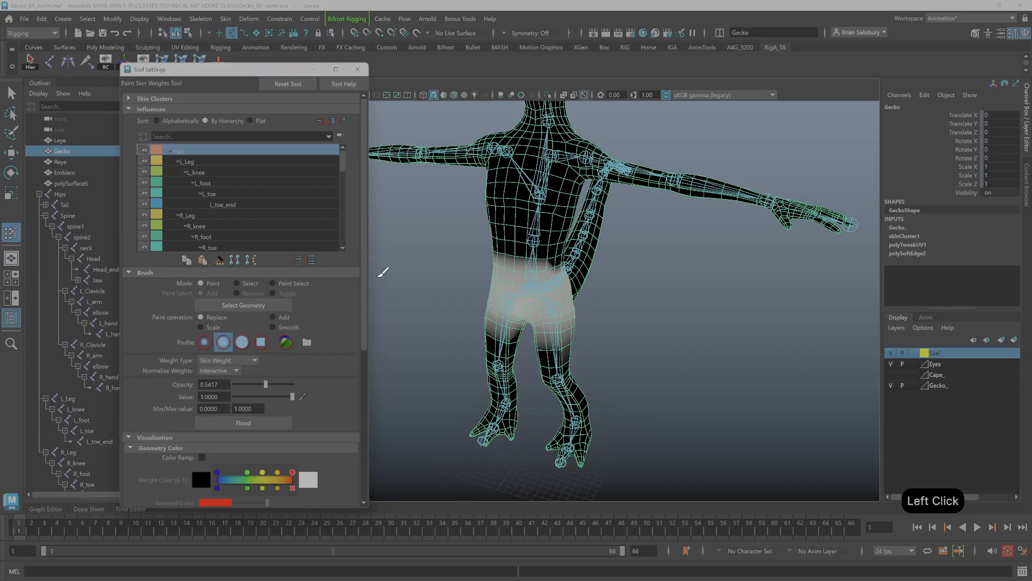
mouse_move(292, 398)
left_mouse_down()
mouse_move(275, 399)
mouse_move(309, 399)
left_mouse_up()
left_click(293, 398)
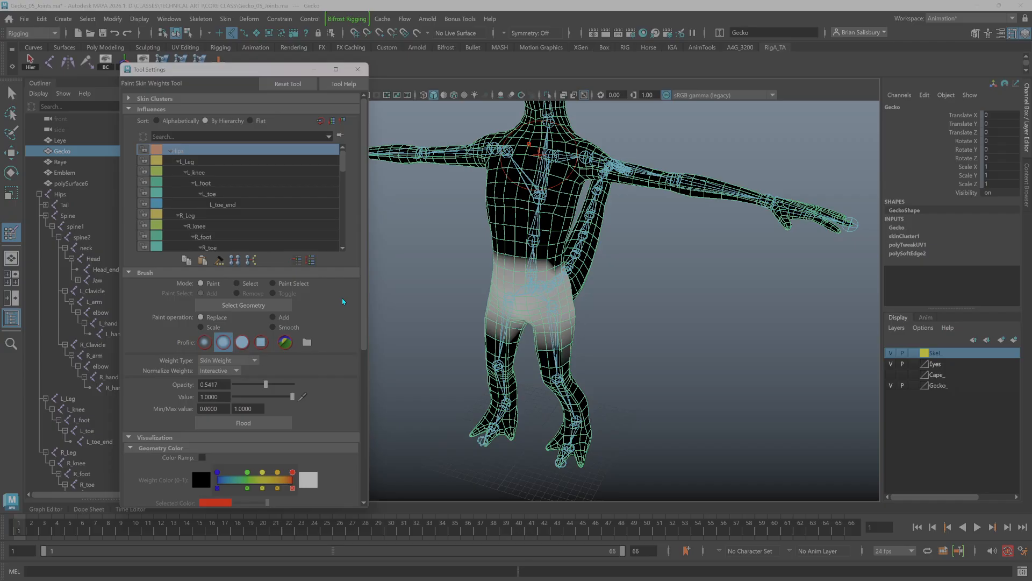
left_click_drag(267, 386, 262, 385)
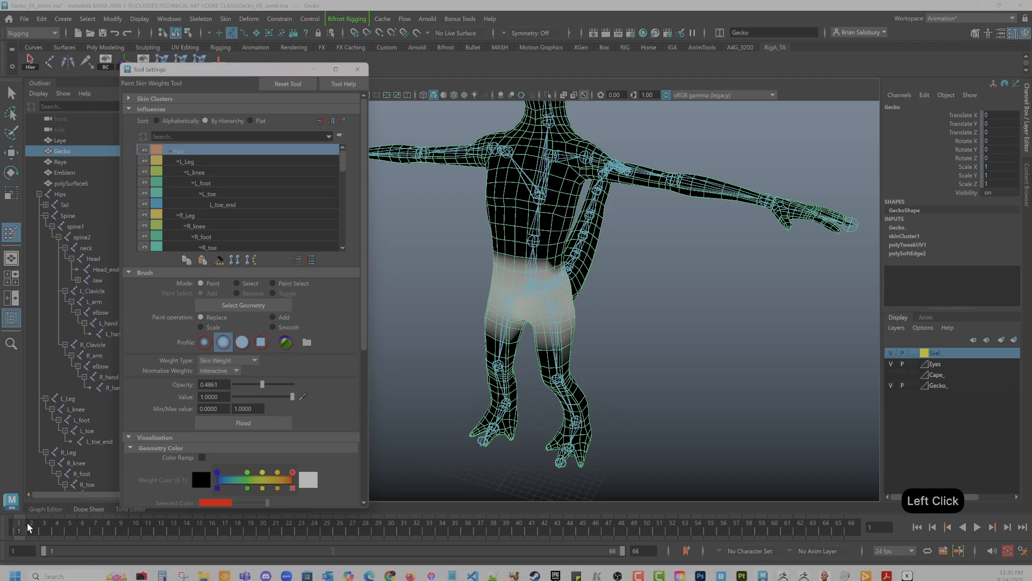
Scrub through the test pose, examine how the torso and hips deform, and stop at frame 19.
left_click(48, 531)
left_click_drag(47, 531, 276, 532)
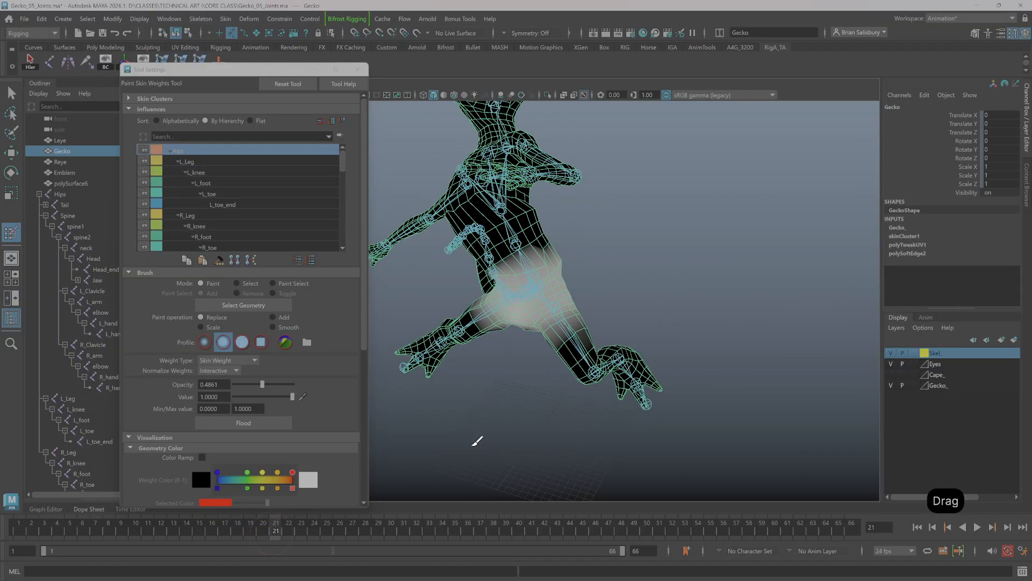
left_click_drag(444, 440, 517, 409, "alt")
middle_click_drag(552, 381, 603, 424, "alt")
right_click_drag(767, 251, 818, 248, "alt")
mouse_move(817, 248)
left_mouse_down("alt")
mouse_move(754, 250)
mouse_move(799, 233)
mouse_move(735, 252)
mouse_move(776, 247)
mouse_move(776, 237)
mouse_move(769, 249)
mouse_move(701, 251)
mouse_move(766, 243)
left_mouse_up("alt")
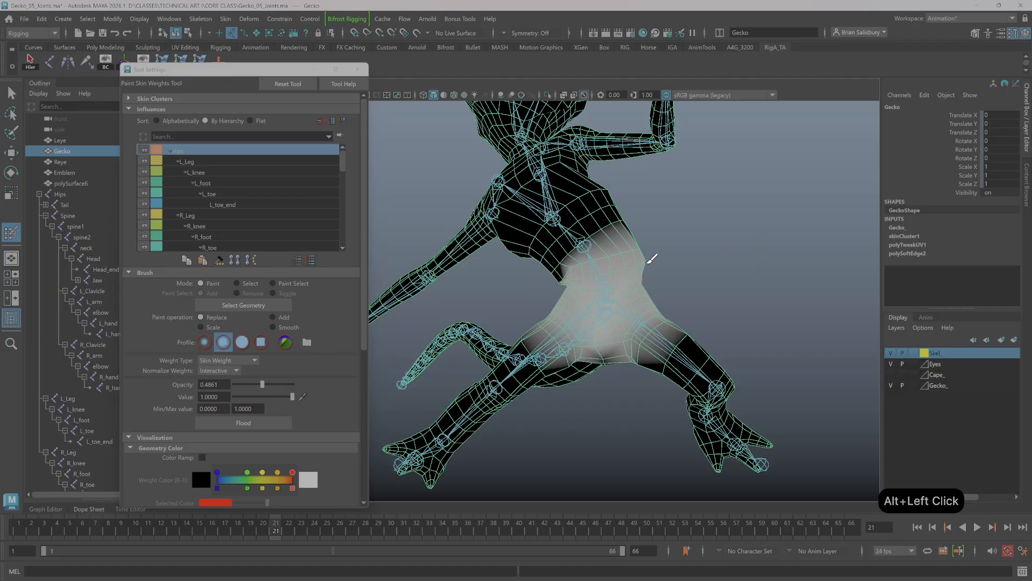
mouse_move(641, 256)
left_mouse_down("alt")
mouse_move(602, 269)
mouse_move(649, 266)
left_mouse_up("alt")
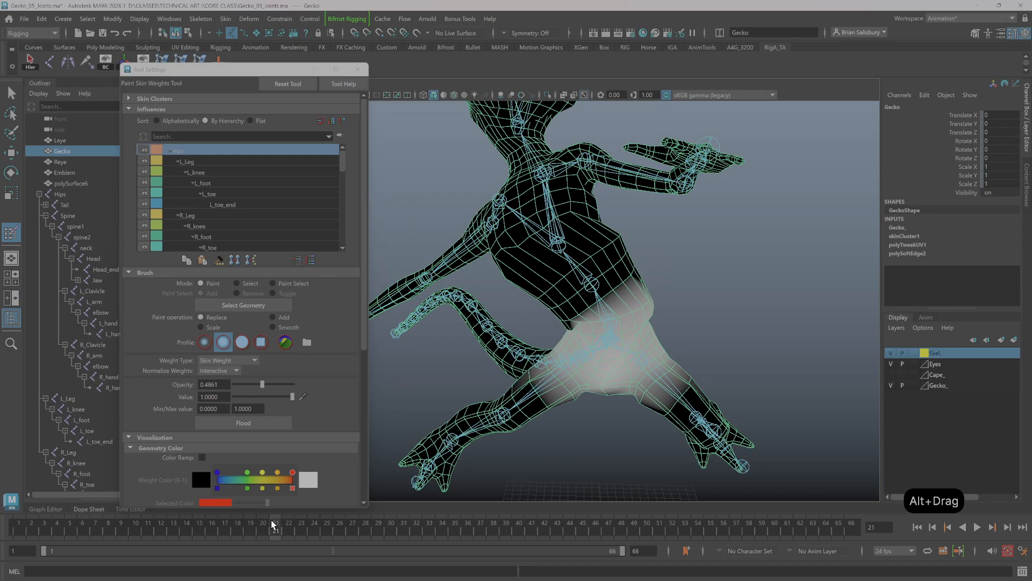
mouse_move(273, 525)
left_mouse_down()
mouse_move(679, 502)
mouse_move(403, 512)
mouse_move(69, 495)
mouse_move(68, 510)
mouse_move(291, 525)
mouse_move(12, 517)
mouse_move(318, 525)
mouse_move(46, 507)
mouse_move(263, 522)
left_mouse_up()
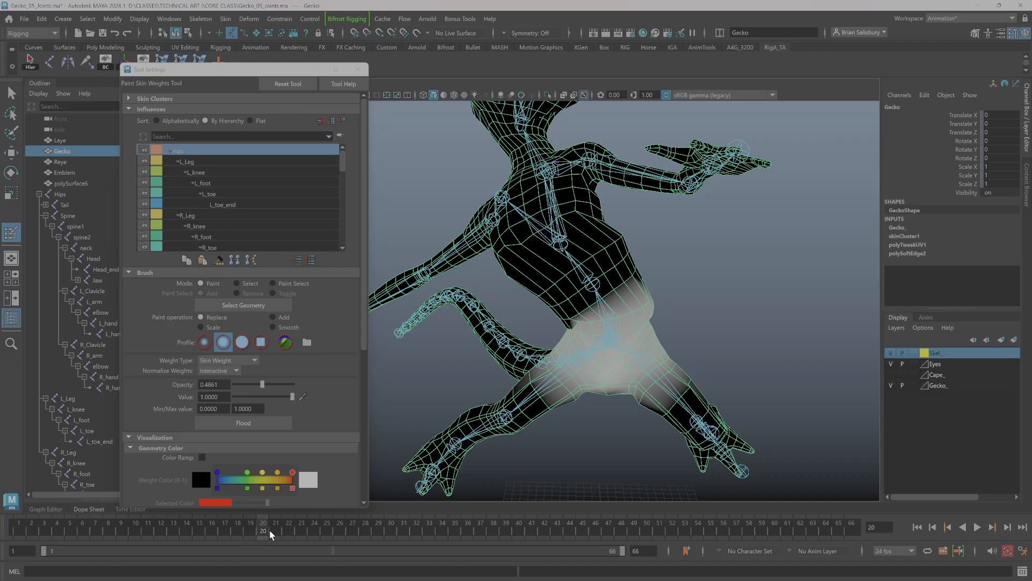
left_click_drag(271, 531, 246, 517)
mouse_move(529, 278)
middle_mouse_down("alt")
mouse_move(534, 311)
mouse_move(540, 292)
middle_mouse_up("alt")
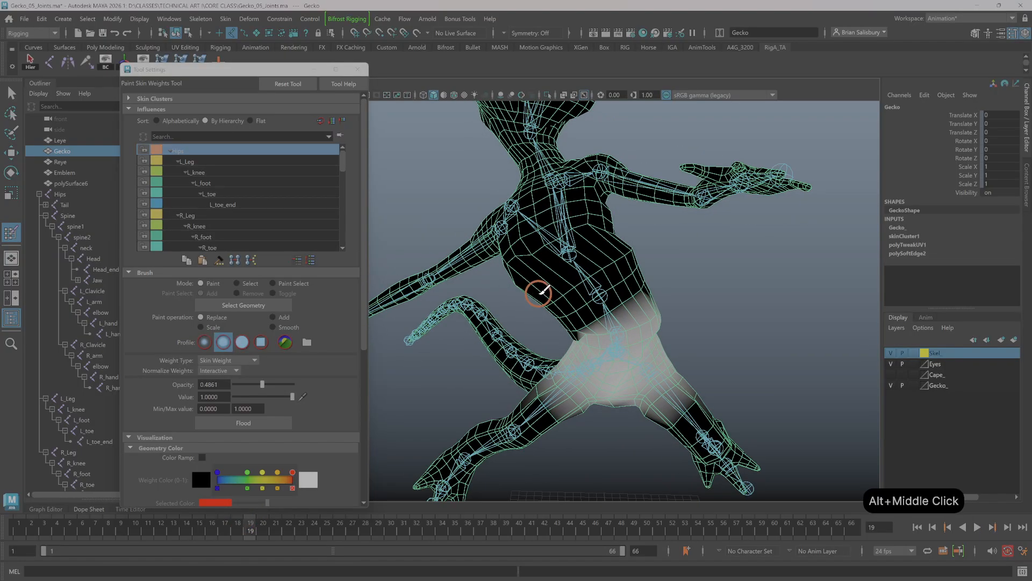
Make spine1 the influence to paint and slightly reduce the brush radius over the enlarged torso.
right_click(601, 295)
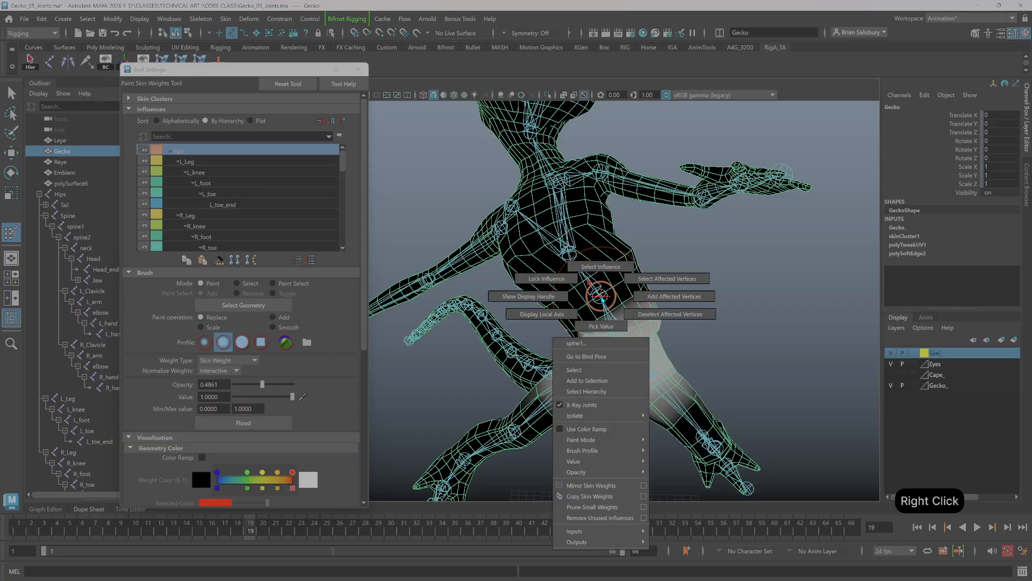
left_click(606, 266)
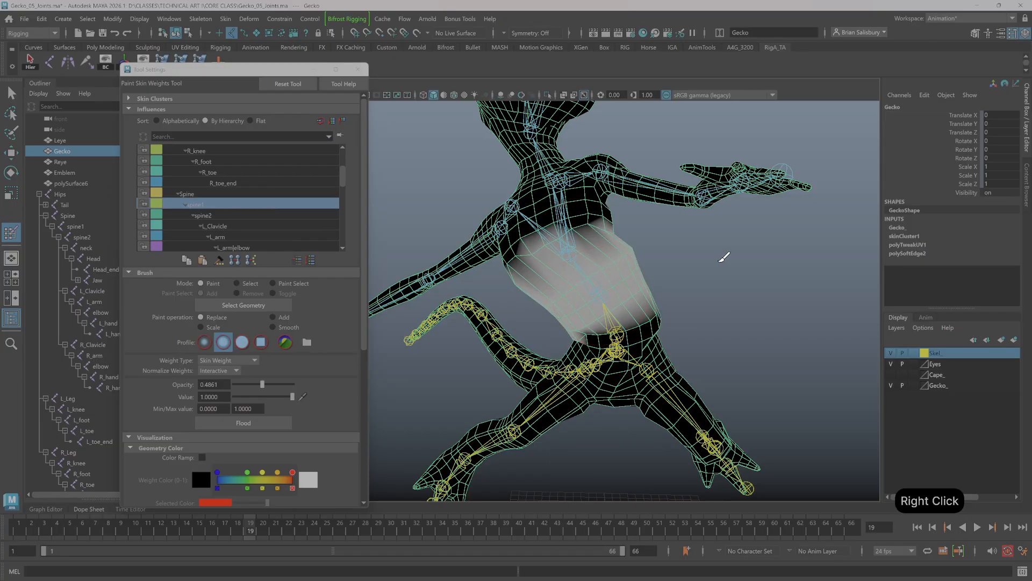
left_click_drag(694, 247, 679, 270, "alt")
right_click_drag(661, 237, 720, 279, "alt")
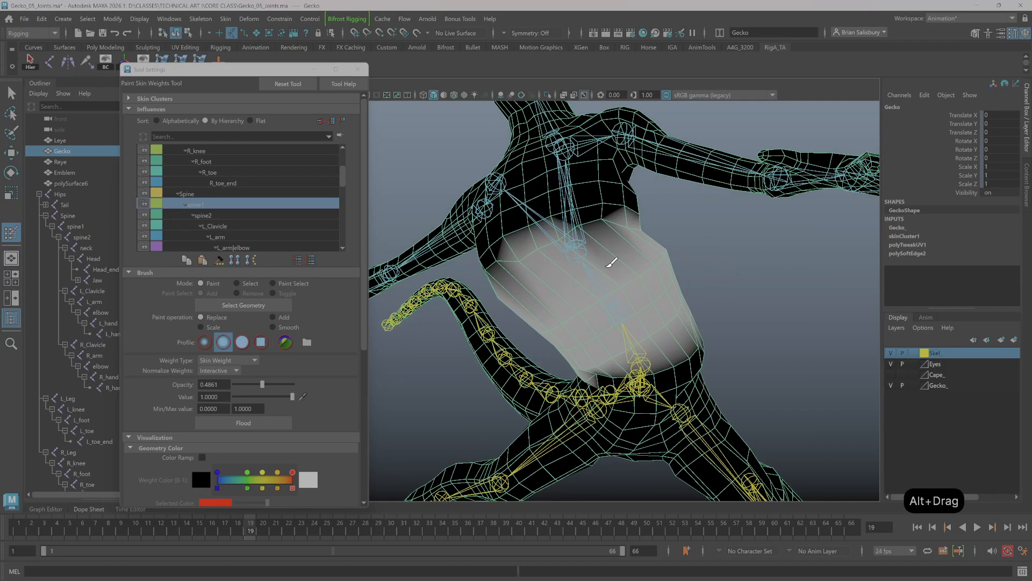
key("b")
left_click_drag(591, 271, 581, 272)
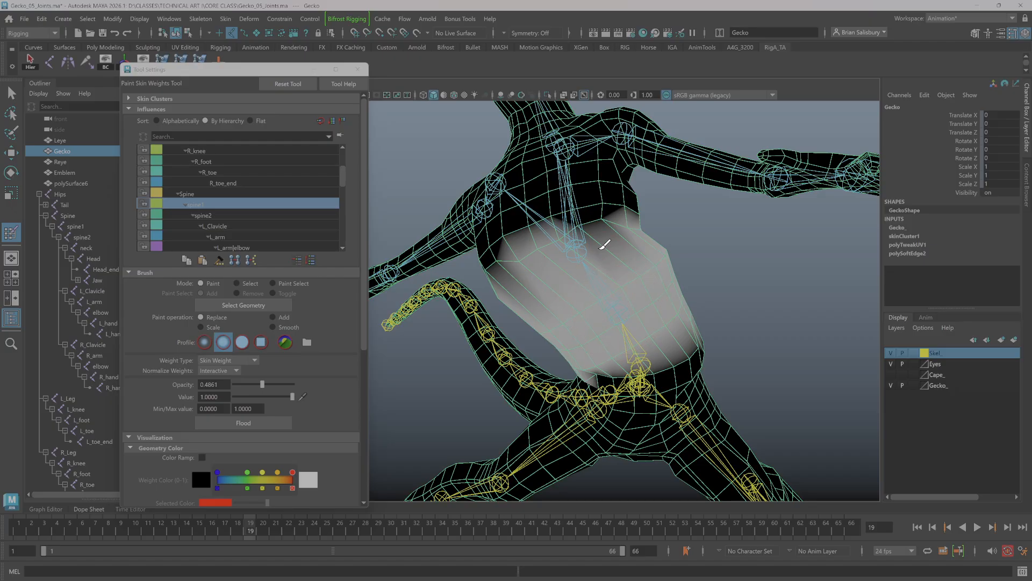
Paint spine1 weight at value 1 over the upper belly and lower chest, around the spine2 joint.
left_click(565, 240)
mouse_move(565, 240)
left_mouse_down()
mouse_move(534, 242)
mouse_move(618, 228)
mouse_move(525, 260)
mouse_move(636, 228)
mouse_move(535, 275)
mouse_move(551, 276)
left_mouse_up()
left_click(605, 242)
left_click(629, 228)
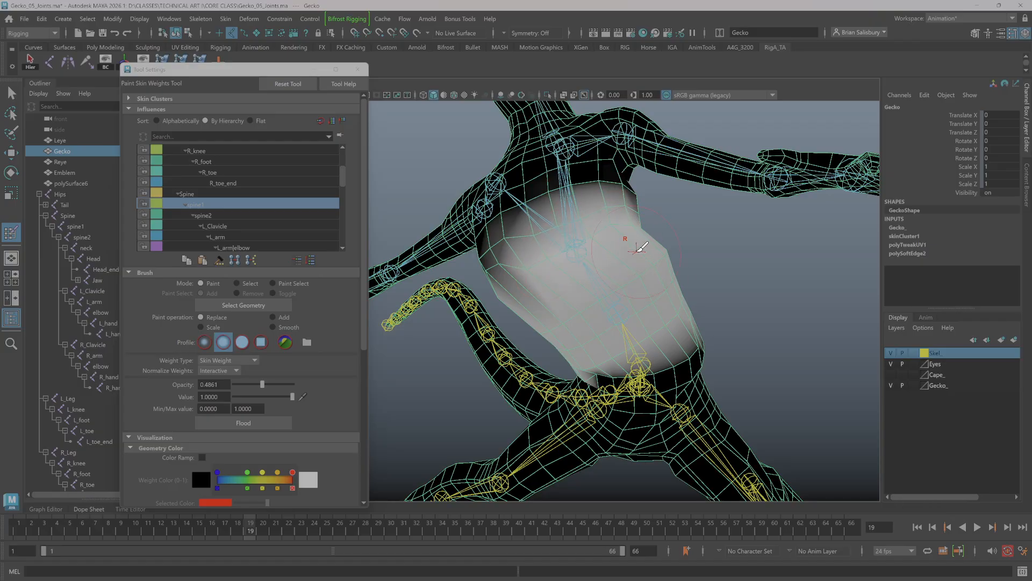
left_click(640, 224)
left_click(616, 240)
left_click_drag(616, 238, 600, 237)
left_click(609, 234)
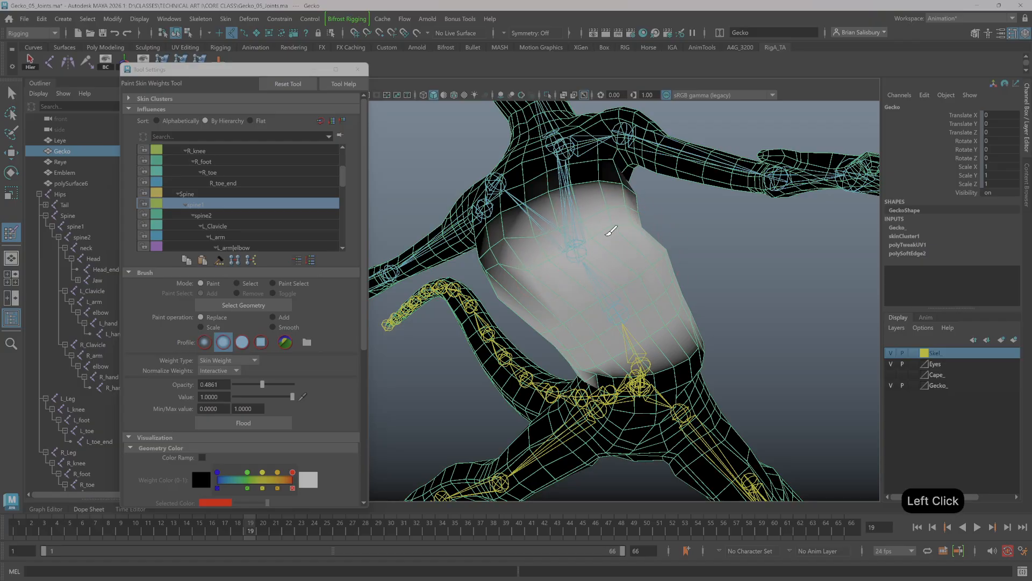
left_click(638, 235)
left_click(574, 212)
Try extending the spine1 weight further up the chest, and undo those strokes.
left_click_drag(591, 172, 628, 249)
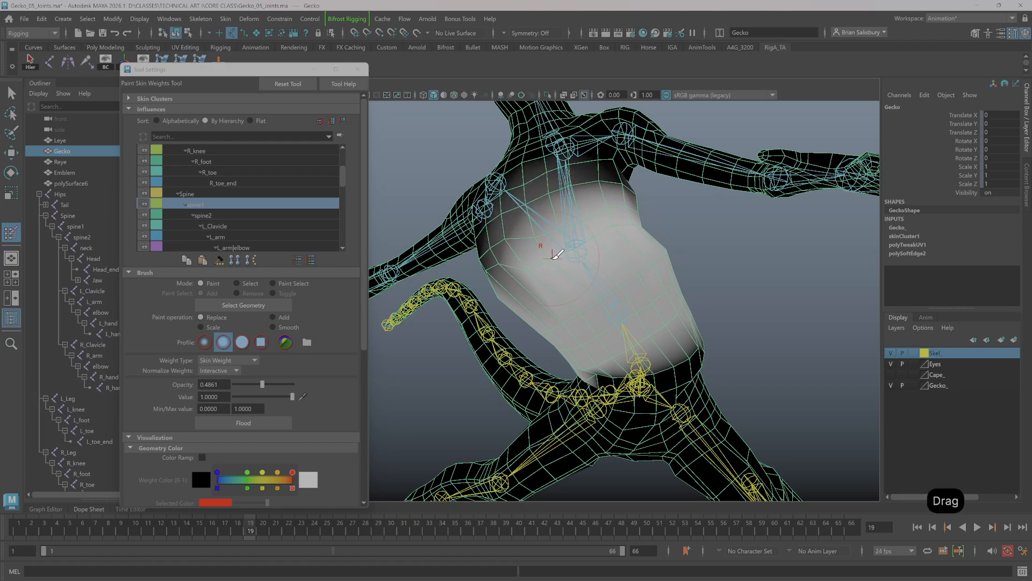
left_click(512, 242)
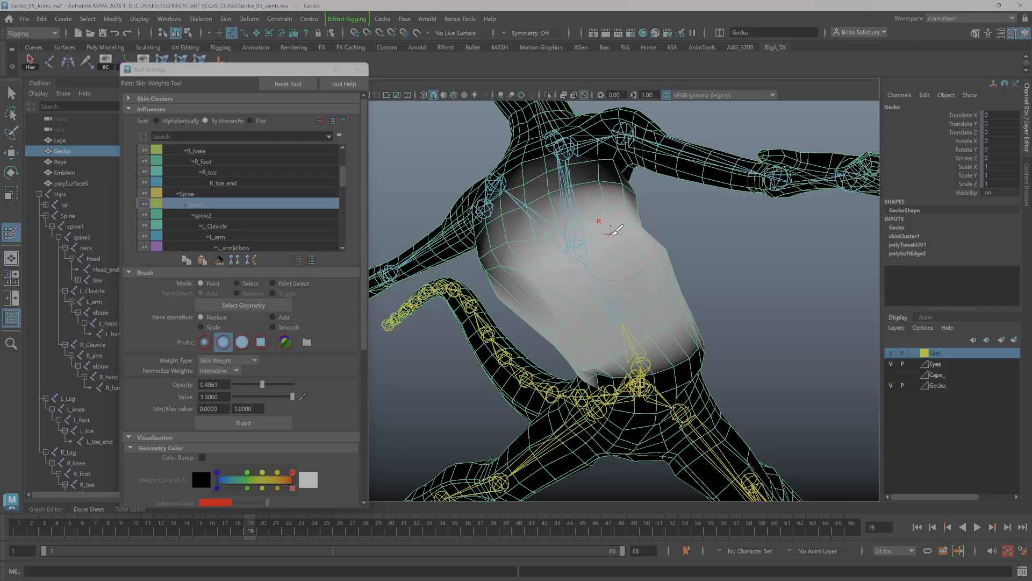
key("ctrl+z")
key("ctrl+z")
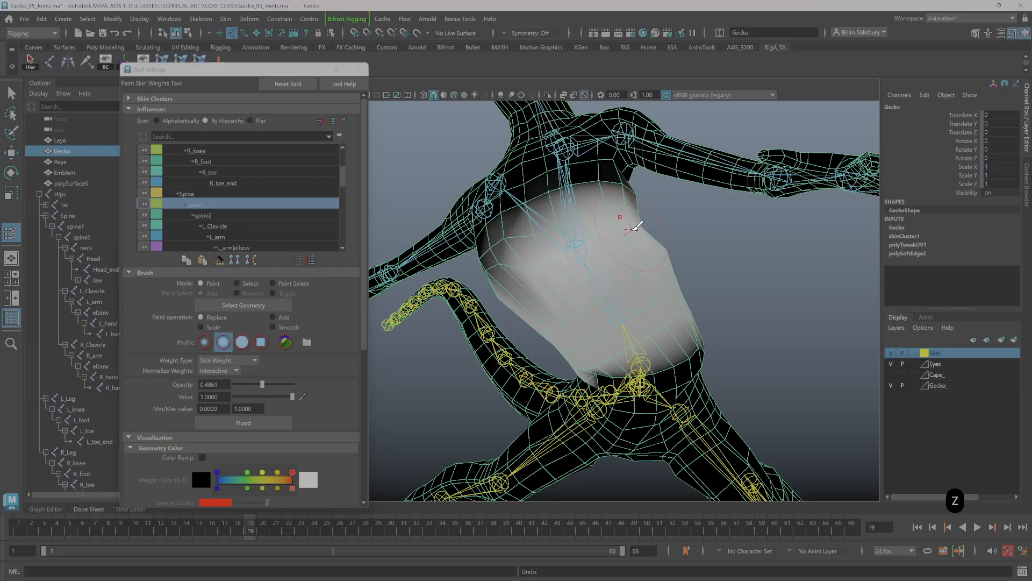
Paint more spine1 weight across the chest and along the side of the rib area.
left_click_drag(554, 224, 608, 215)
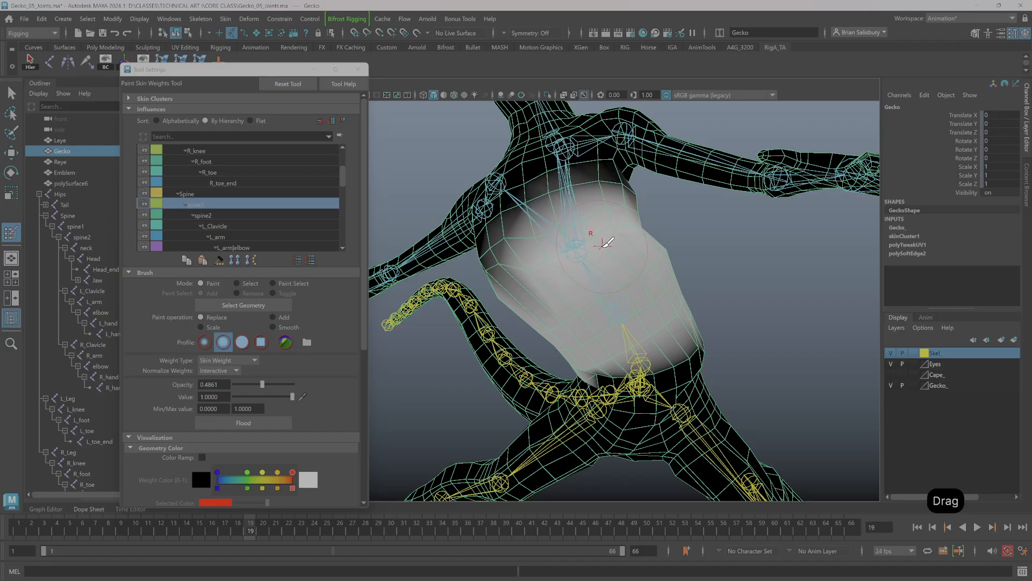
left_click(664, 217)
mouse_move(722, 251)
left_mouse_down("alt")
mouse_move(725, 267)
mouse_move(728, 253)
left_mouse_up("alt")
mouse_move(508, 257)
left_mouse_down()
mouse_move(549, 233)
mouse_move(497, 256)
mouse_move(559, 238)
left_mouse_up()
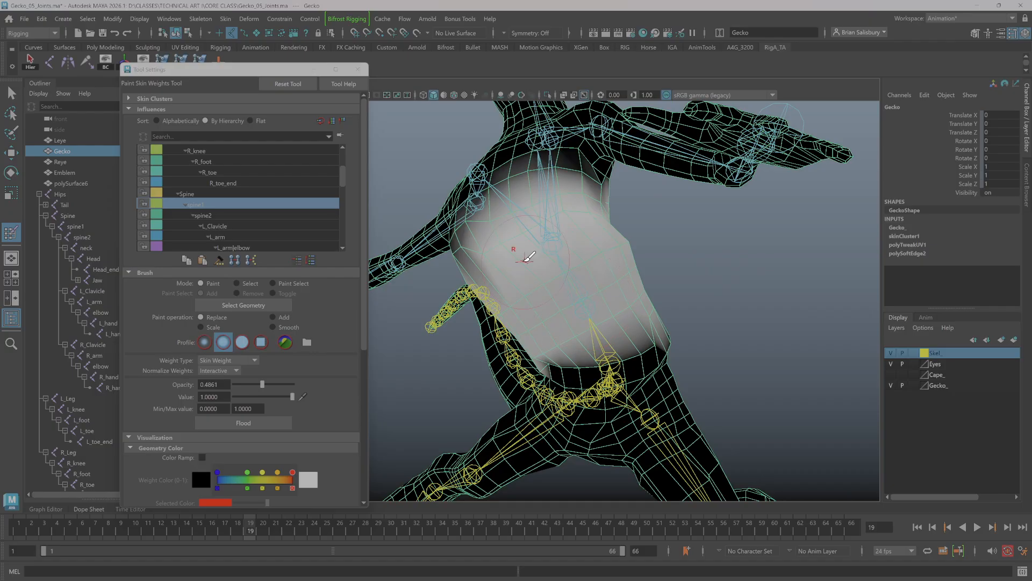
mouse_move(528, 257)
left_mouse_down()
mouse_move(537, 225)
mouse_move(552, 236)
left_mouse_up()
Switch the influence to spine2, set the opacity to 0.3843, and paint its weight down over the belly below that joint.
mouse_move(559, 243)
right_mouse_down()
mouse_move(553, 237)
mouse_move(555, 251)
mouse_move(570, 215)
right_mouse_up()
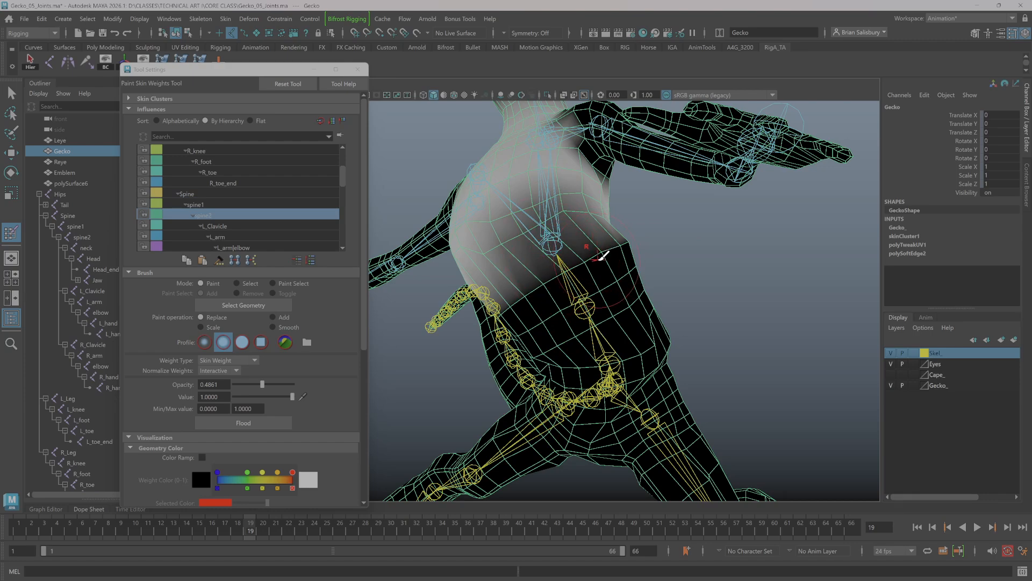
left_click_drag(262, 387, 257, 386)
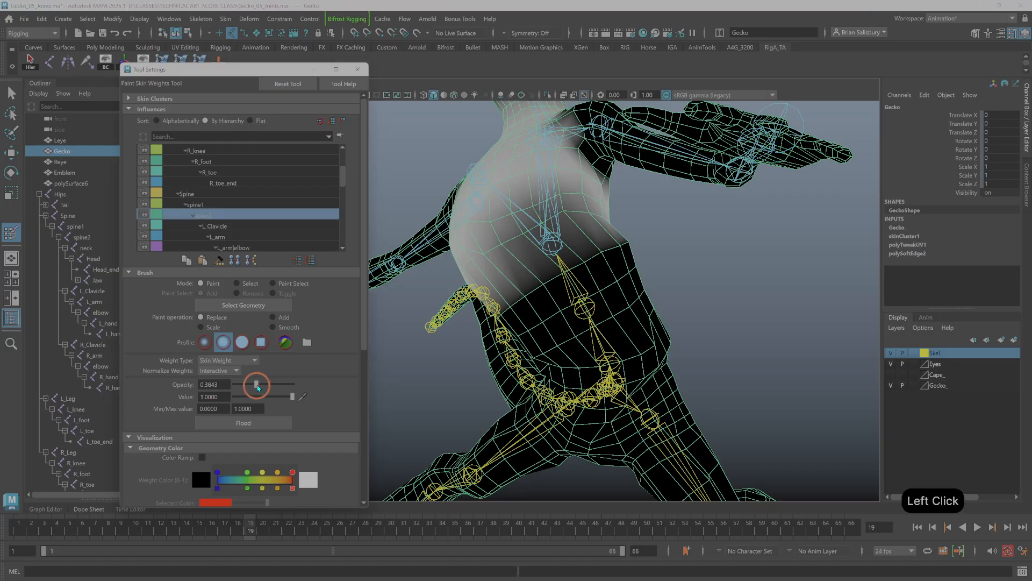
left_click(602, 251)
mouse_move(602, 251)
left_mouse_down()
mouse_move(560, 236)
mouse_move(535, 253)
mouse_move(549, 273)
mouse_move(604, 247)
mouse_move(502, 295)
mouse_move(551, 271)
left_mouse_up()
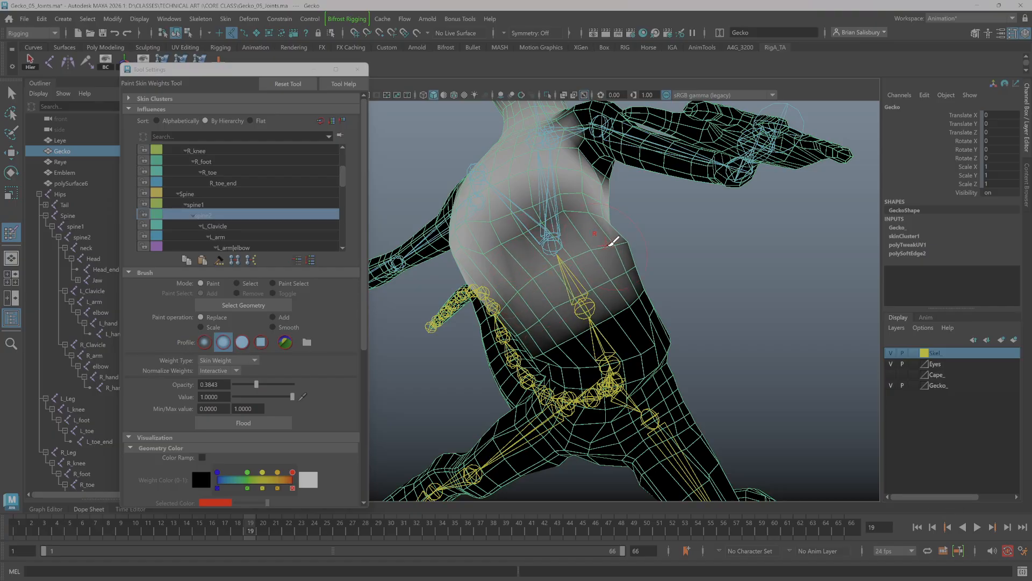
Paint more spine2 weight down the side of the waist and over the belly just below the spine2 joint.
mouse_move(613, 242)
left_mouse_down()
mouse_move(498, 288)
mouse_move(623, 262)
mouse_move(532, 307)
mouse_move(576, 292)
mouse_move(577, 318)
mouse_move(592, 253)
mouse_move(576, 259)
mouse_move(631, 240)
mouse_move(679, 246)
left_mouse_up()
left_click(628, 244)
left_click(620, 230)
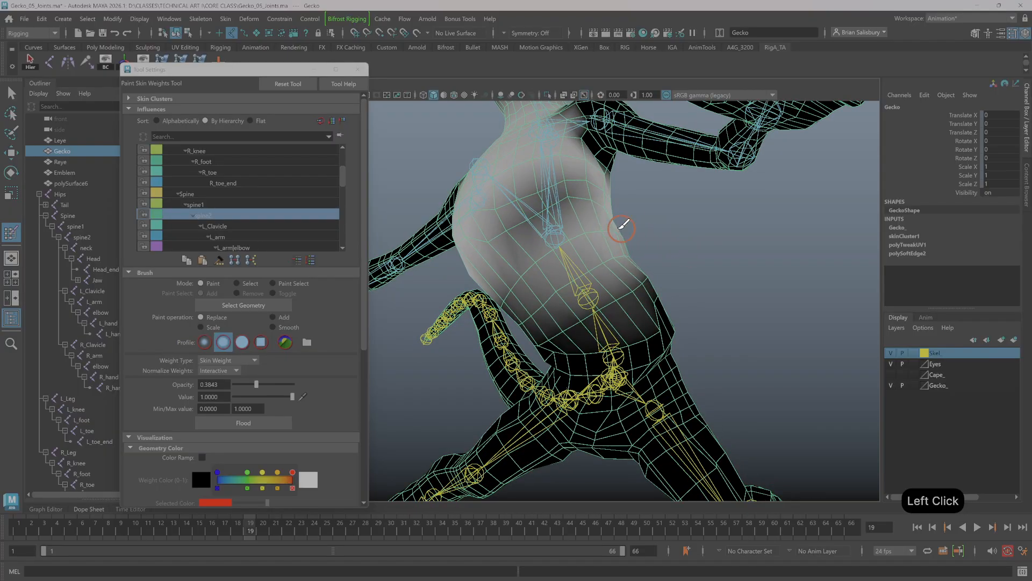
left_click(611, 234)
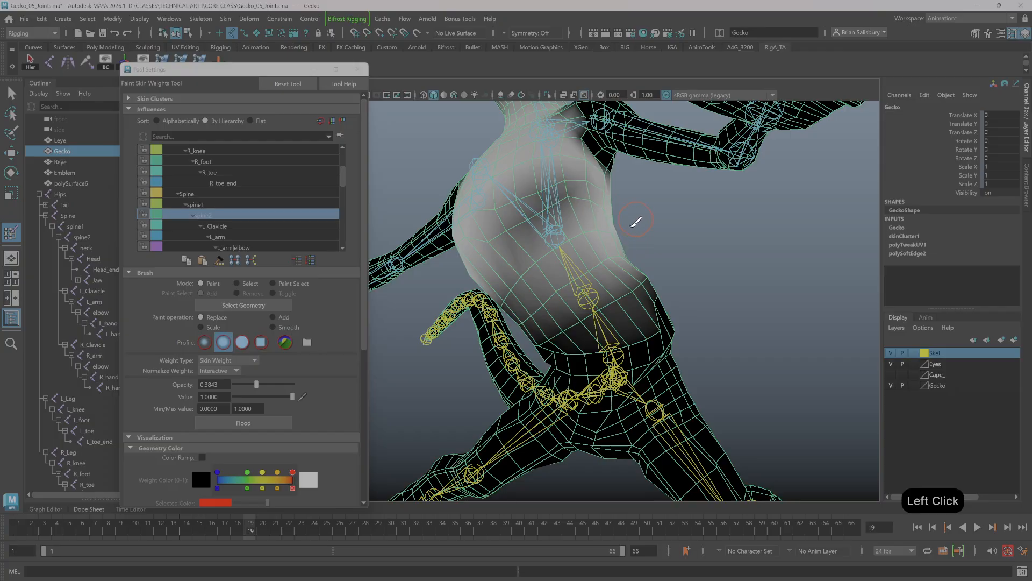
left_click(615, 257)
left_click(609, 258)
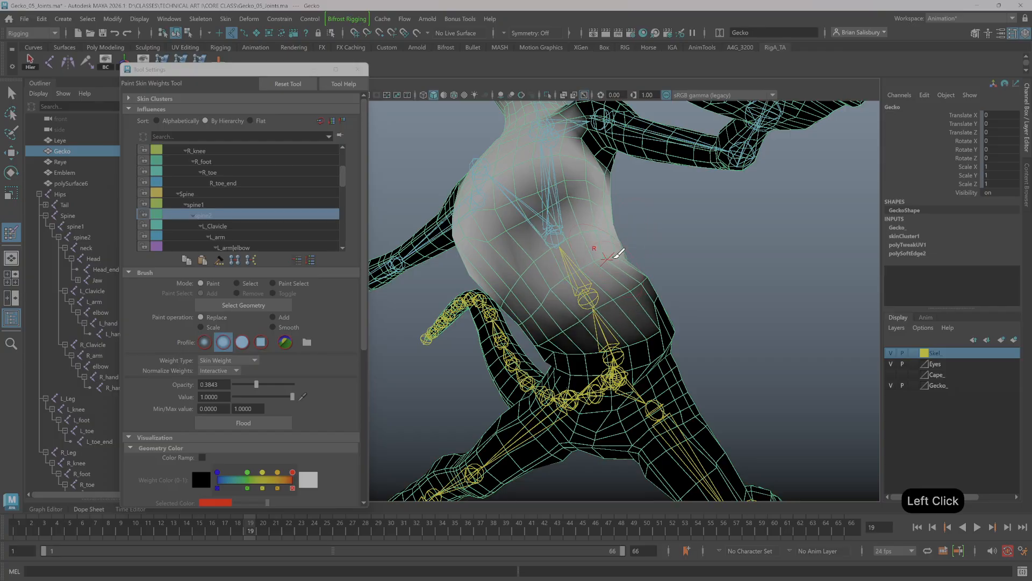
left_click(588, 306)
left_click(572, 258)
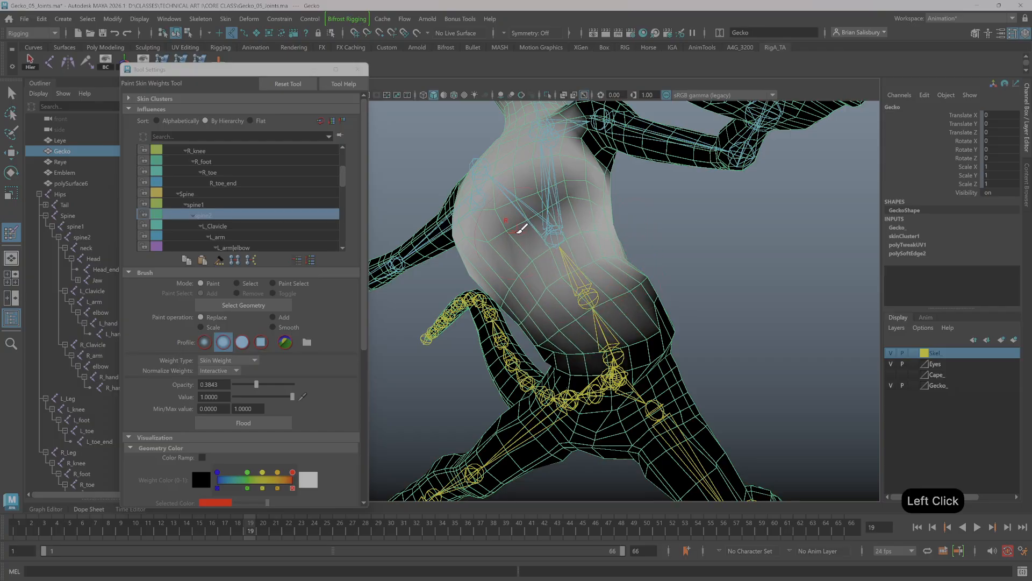
Strengthen the spine2 weight on the dark chest areas above the joint and touch up the belly below it.
left_click_drag(518, 232, 585, 202)
left_click(592, 181)
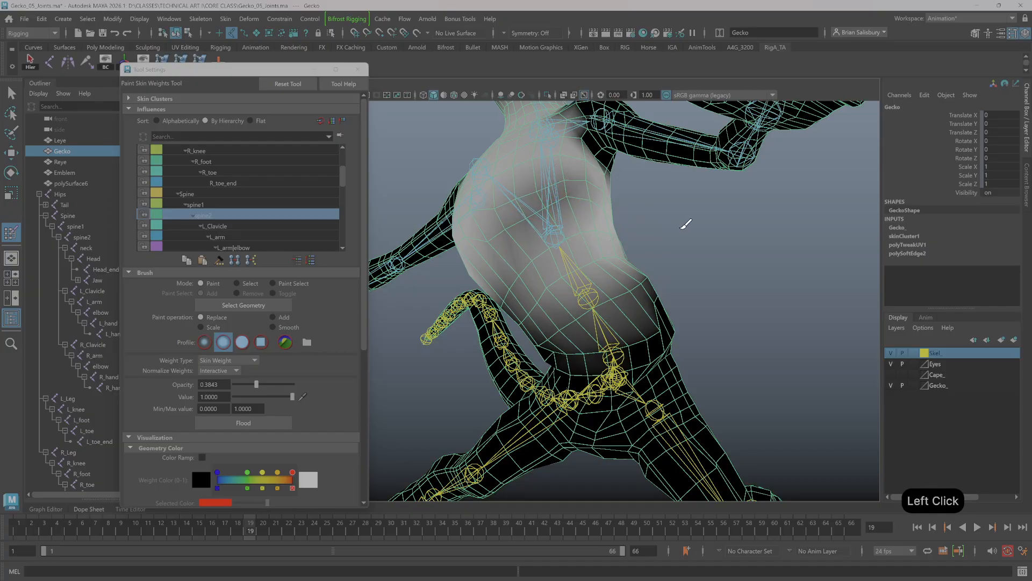
left_click_drag(685, 225, 692, 229, "alt")
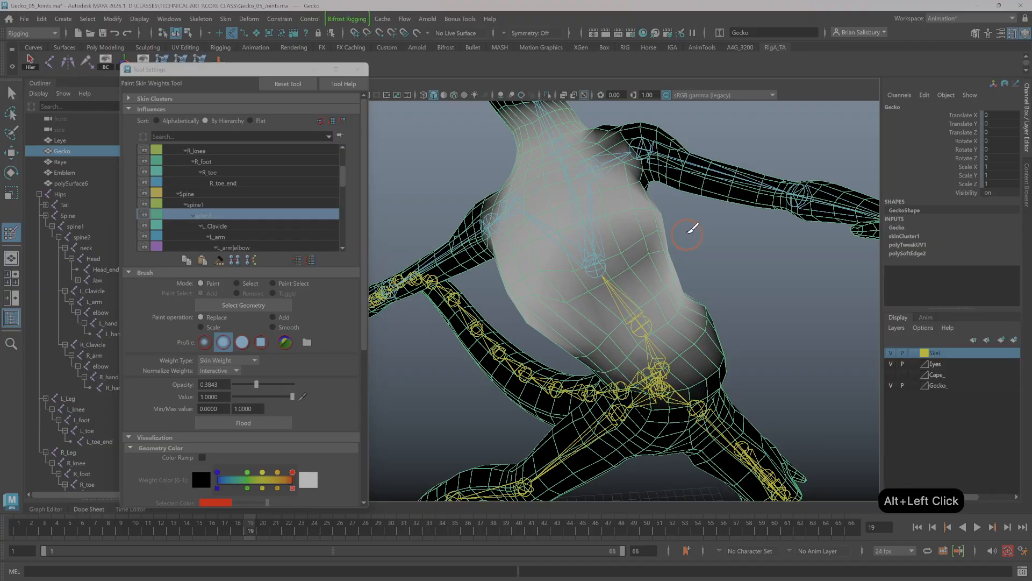
left_click(612, 324)
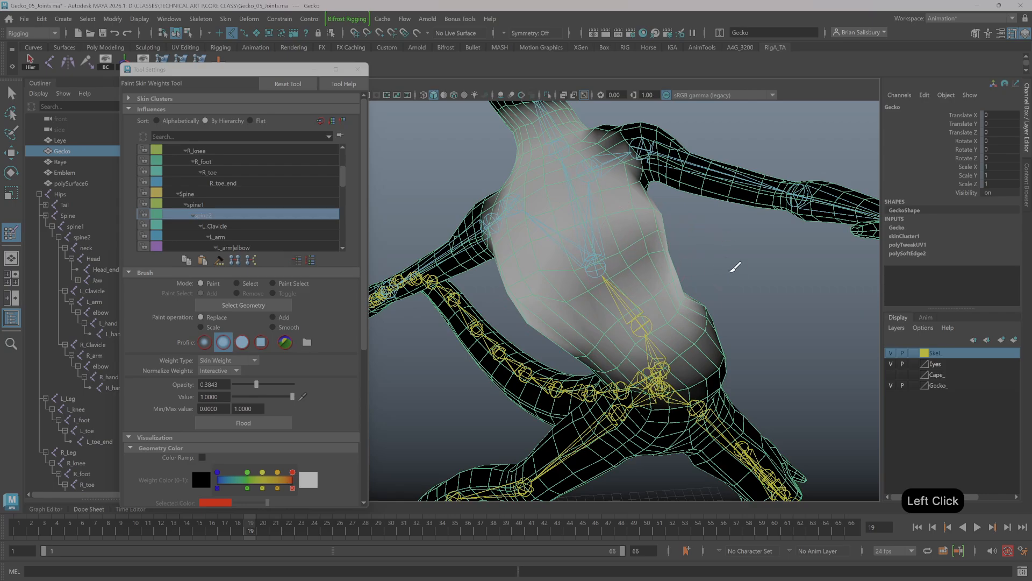
left_click_drag(738, 261, 732, 253, "alt")
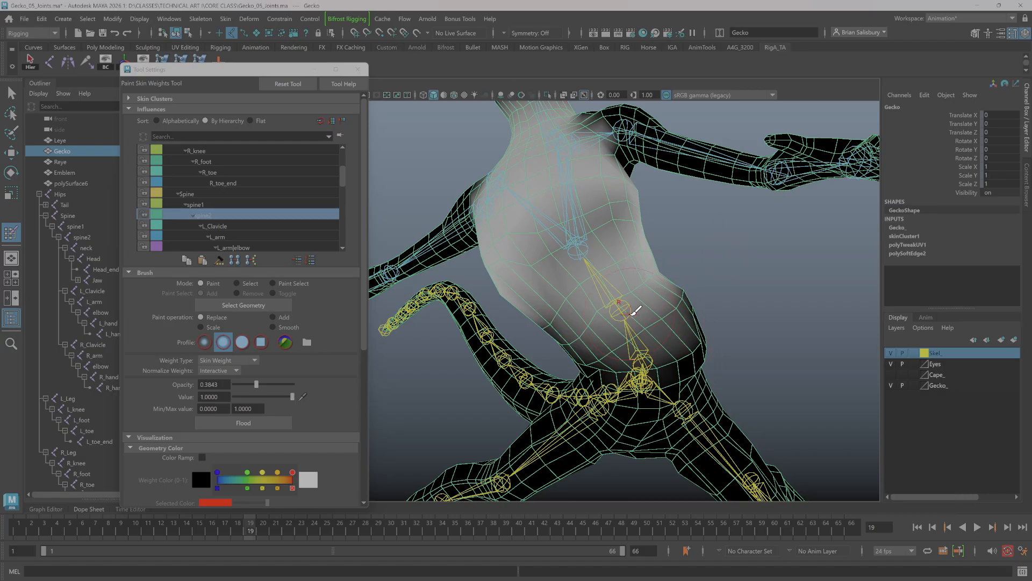
Switch the influence to spine1 and paint its weight over the belly and flank between the spine1 and spine2 joints.
right_click_drag(622, 293, 627, 276)
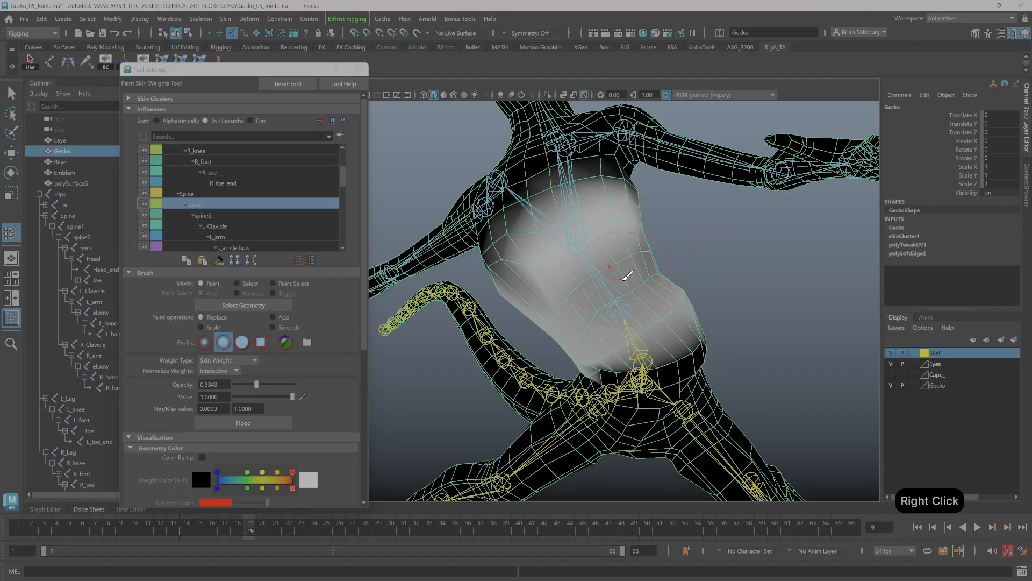
left_click_drag(749, 283, 753, 276, "alt")
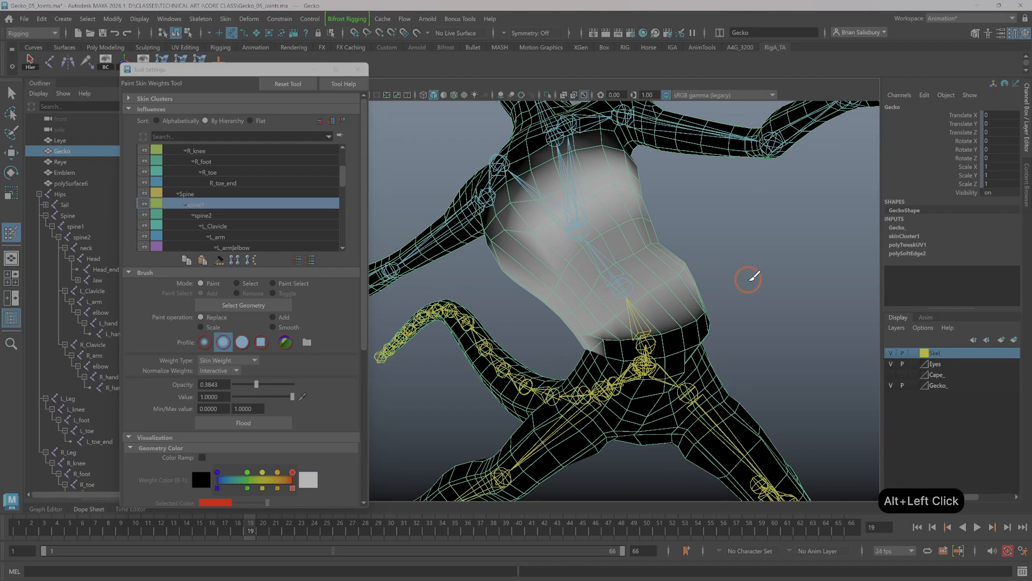
mouse_move(676, 268)
left_mouse_down()
mouse_move(686, 267)
mouse_move(666, 279)
left_mouse_up()
left_click(624, 264)
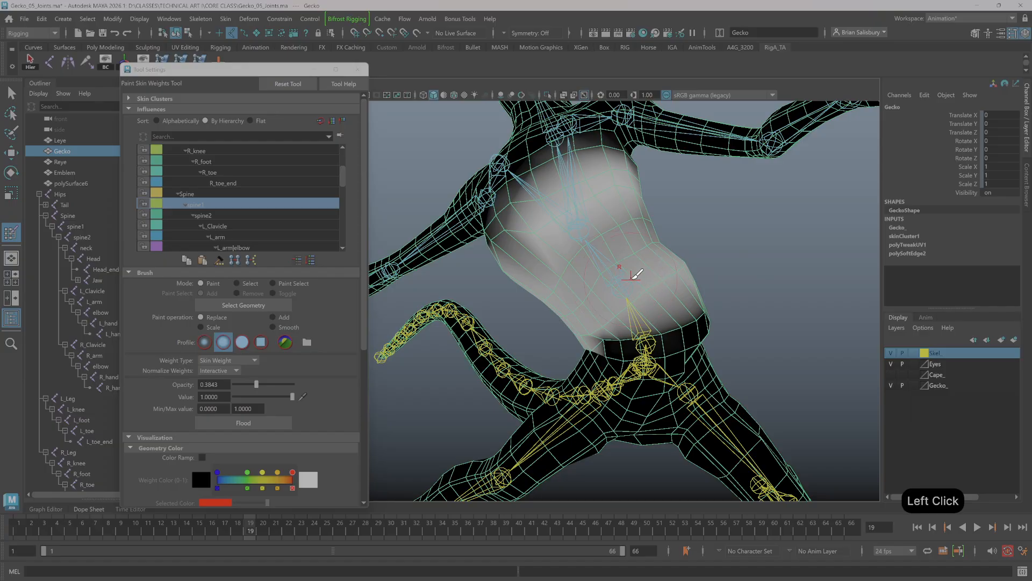
mouse_move(620, 264)
left_mouse_down()
mouse_move(633, 274)
mouse_move(632, 260)
left_mouse_up()
left_click(632, 260)
Paint spine1 weight along the side of the torso beneath the arm.
left_click_drag(719, 232, 703, 231, "alt")
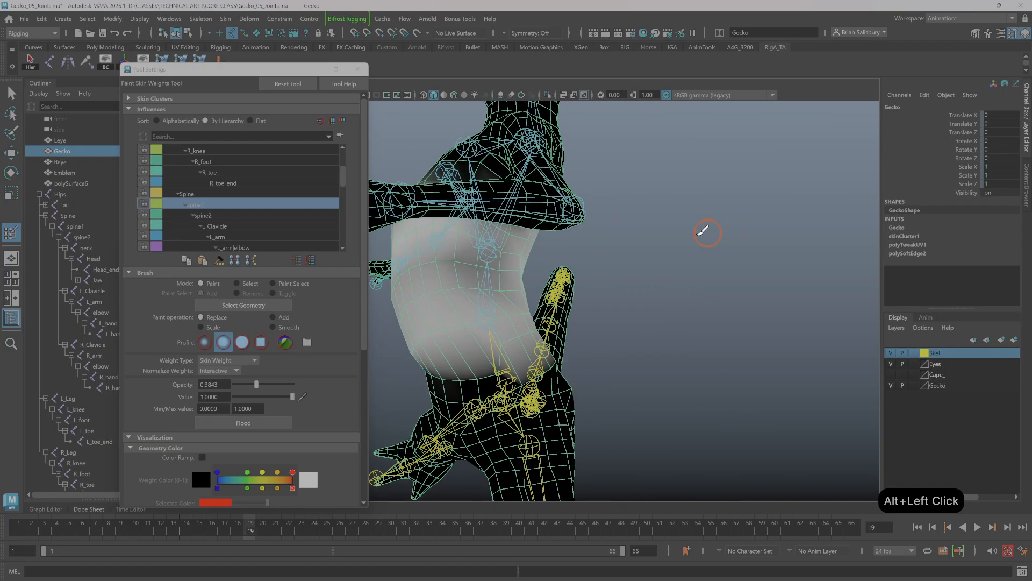
left_click(476, 259)
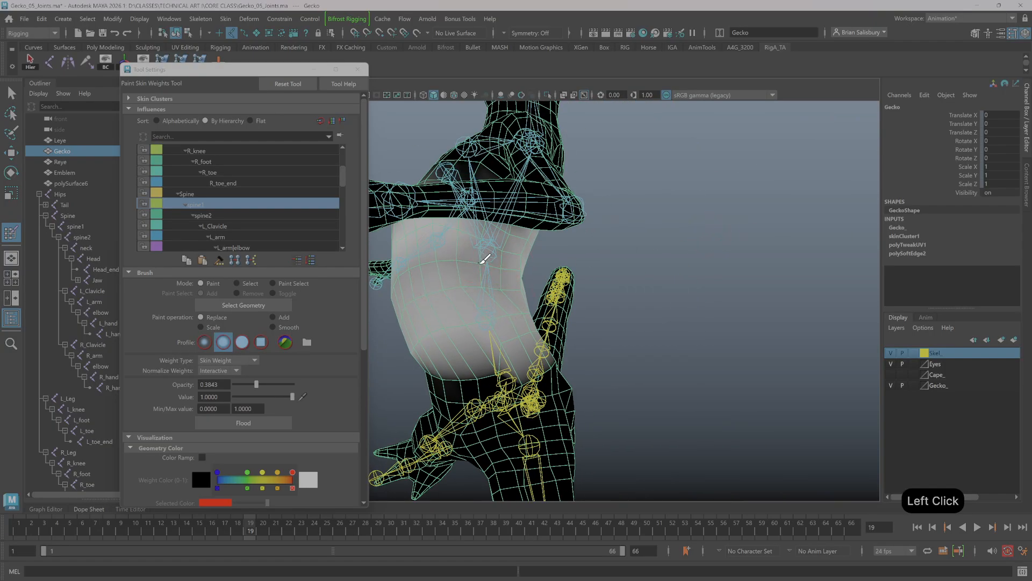
left_click_drag(458, 281, 442, 265)
left_click(446, 273)
left_click_drag(569, 267, 636, 262, "alt")
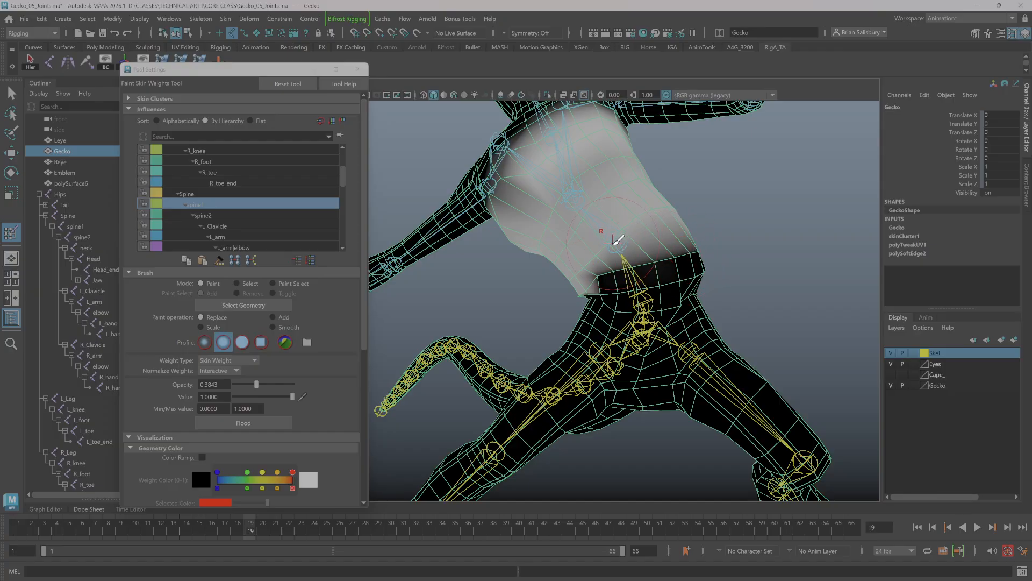
Paint spine1 weight across the lower belly and around the waist on the opposite side of the body.
mouse_move(633, 262)
left_mouse_down()
mouse_move(737, 230)
mouse_move(714, 231)
left_mouse_up()
mouse_move(474, 283)
left_mouse_down()
mouse_move(475, 272)
mouse_move(512, 261)
mouse_move(495, 323)
mouse_move(610, 256)
left_mouse_up()
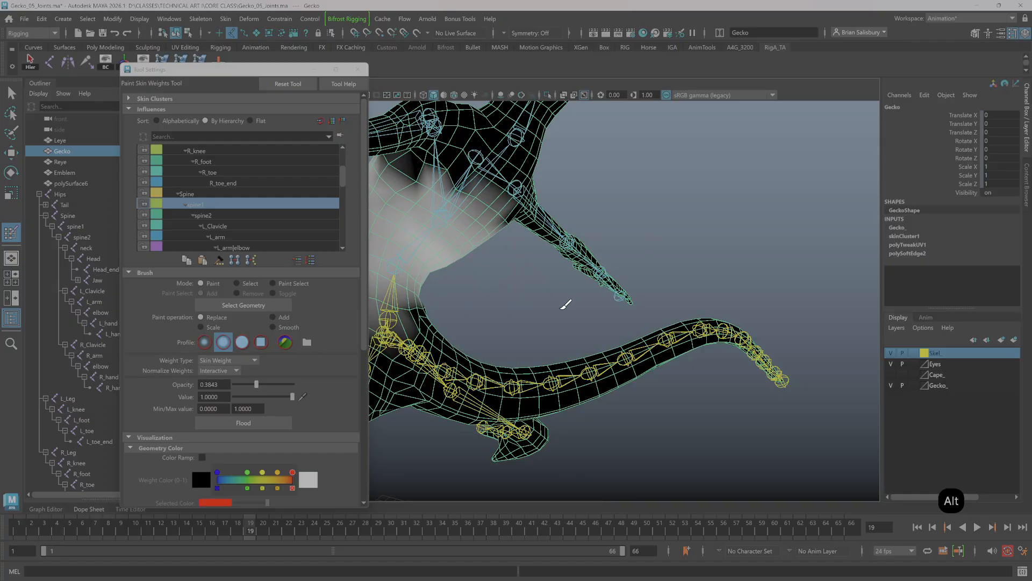
left_click_drag(516, 298, 680, 312, "alt")
left_click(544, 276)
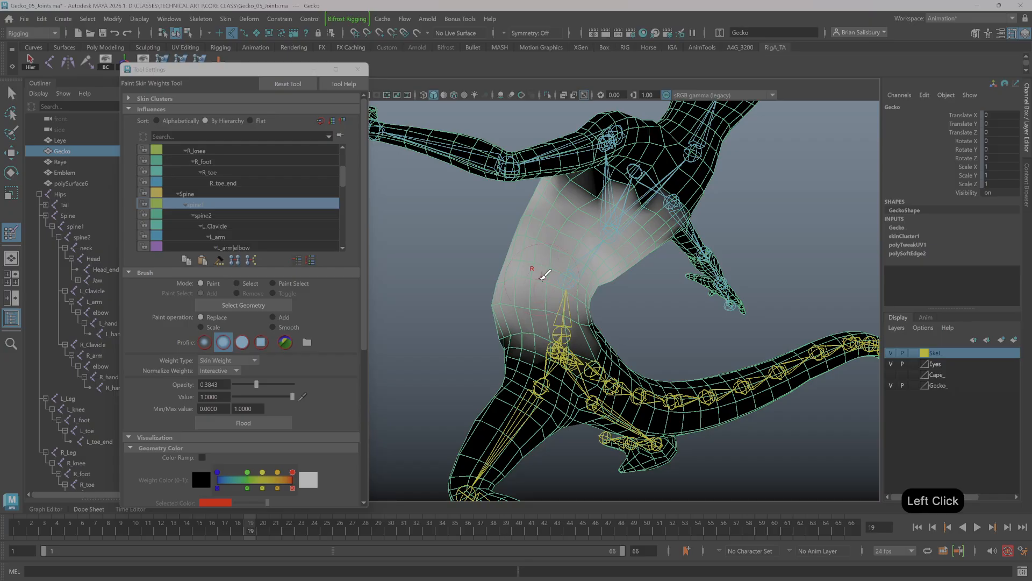
mouse_move(541, 281)
left_mouse_down()
mouse_move(531, 242)
mouse_move(573, 267)
mouse_move(506, 306)
mouse_move(555, 307)
mouse_move(590, 324)
left_mouse_up()
mouse_move(595, 324)
left_mouse_down()
mouse_move(610, 318)
mouse_move(597, 307)
mouse_move(558, 308)
left_mouse_up()
left_click(541, 324)
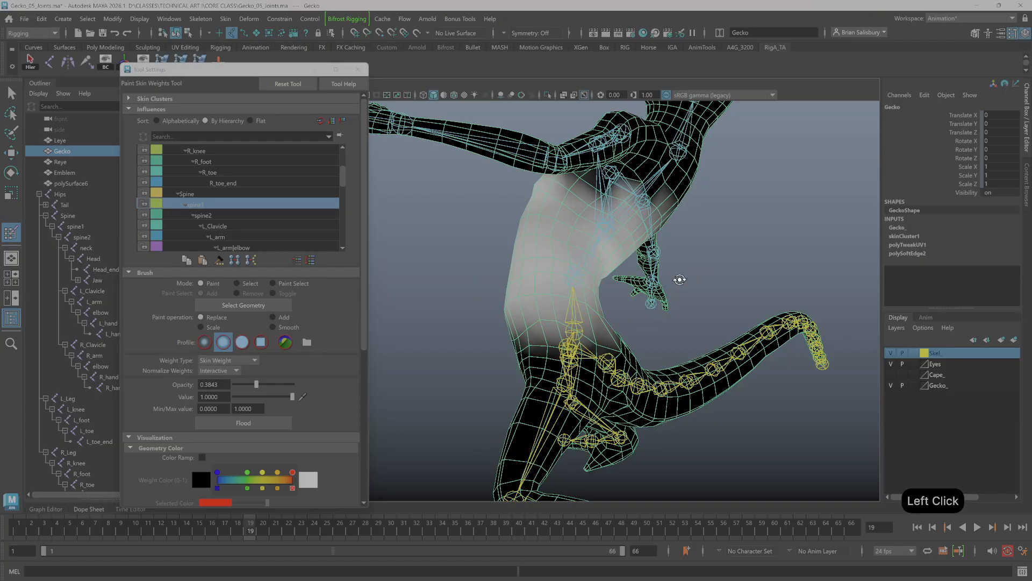
Extend the spine1 weight down the side of the waist toward the hips.
mouse_move(675, 288)
left_mouse_down("alt")
mouse_move(726, 276)
mouse_move(608, 297)
mouse_move(677, 274)
mouse_move(663, 280)
left_mouse_up("alt")
left_click(608, 298)
left_click(608, 299)
left_click(608, 299)
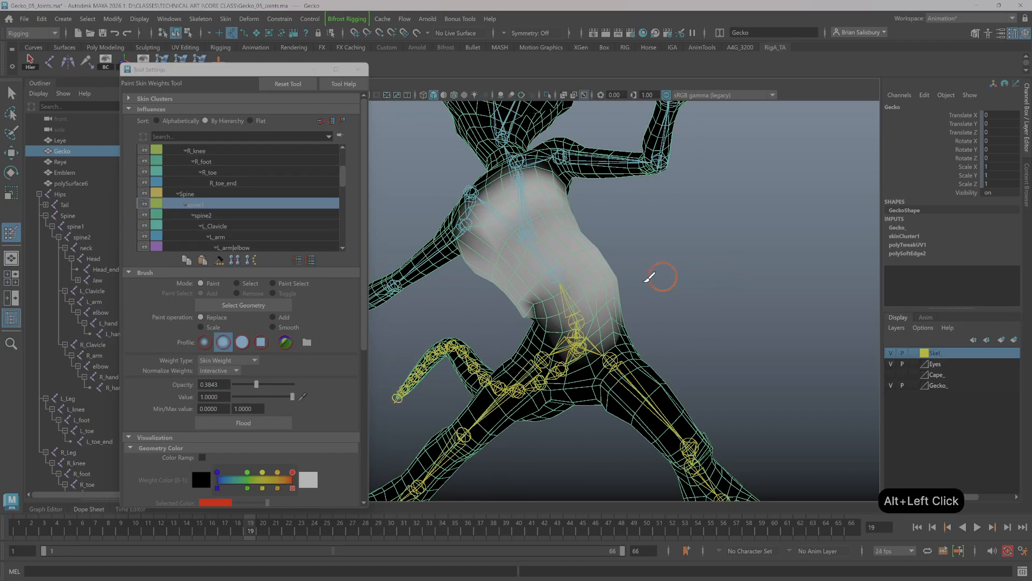
left_click(618, 273)
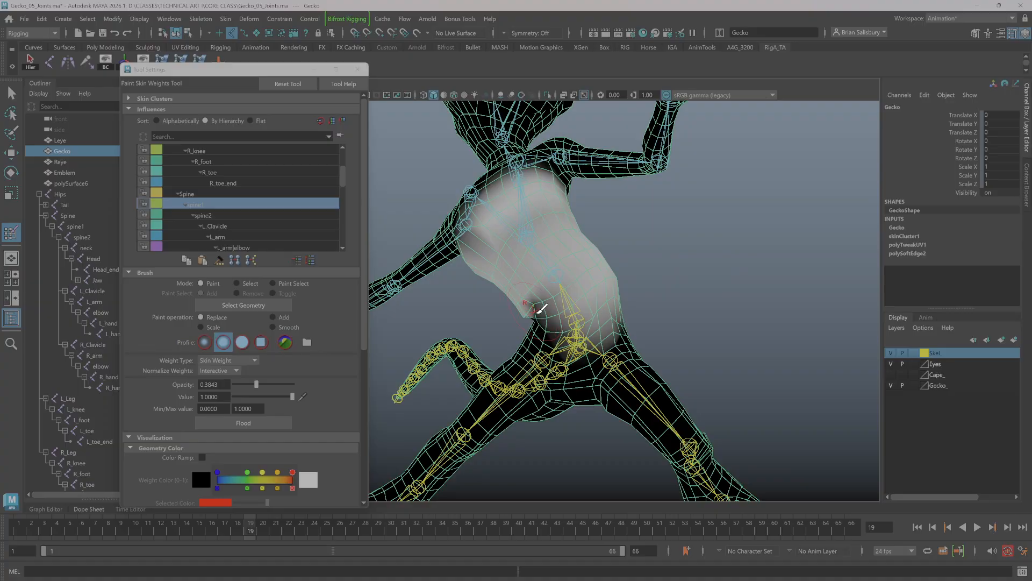
left_click_drag(637, 252, 672, 253, "alt")
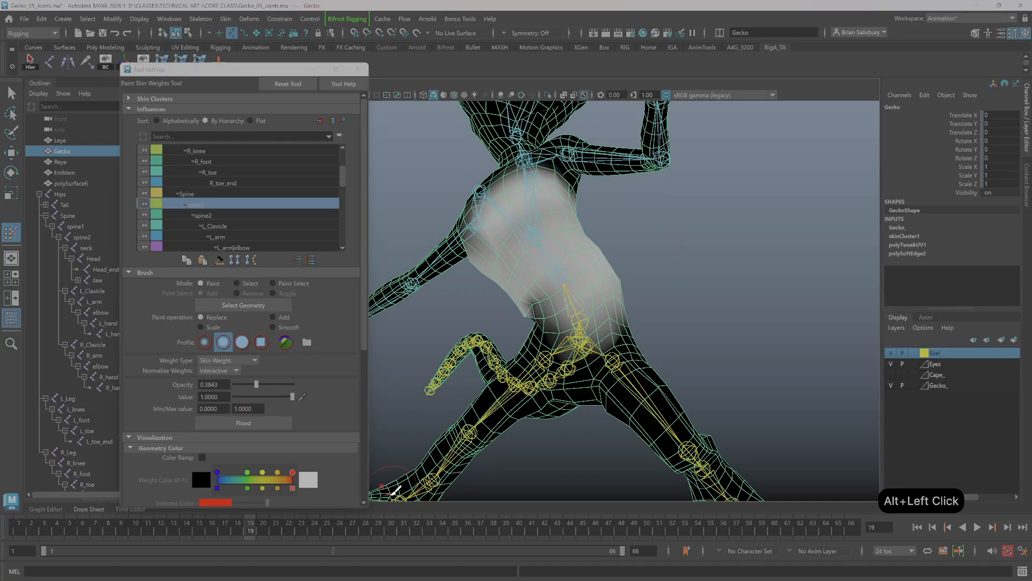
Go to frame 15 and touch up the spine1 weight on the lower waist in that pose.
left_click_drag(291, 527, 198, 509)
left_click(198, 508)
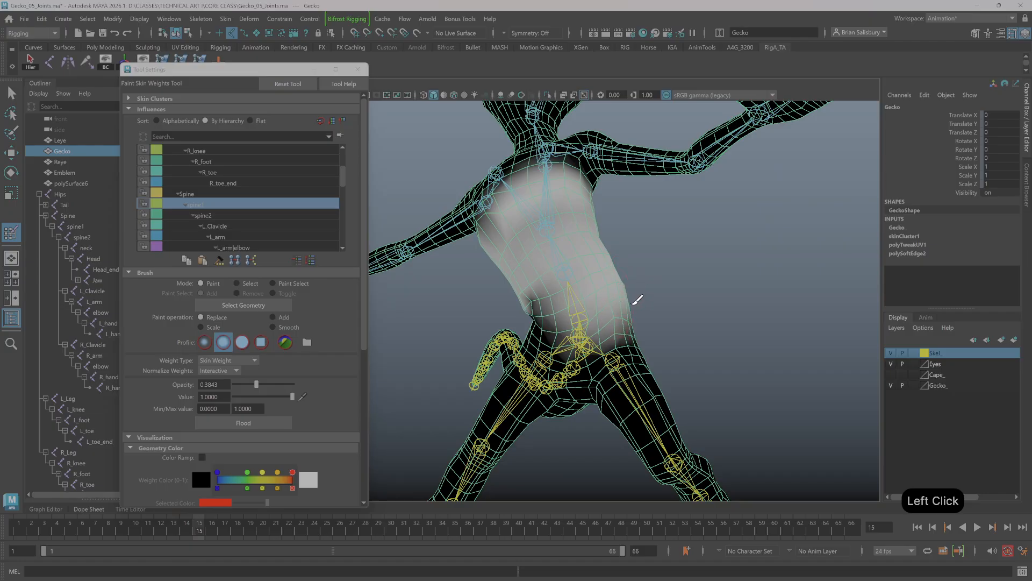
mouse_move(676, 283)
left_mouse_down("alt")
mouse_move(689, 283)
mouse_move(636, 281)
mouse_move(588, 313)
mouse_move(543, 309)
mouse_move(575, 295)
left_mouse_up("alt")
left_click(608, 312)
left_click_drag(676, 254, 744, 261, "alt")
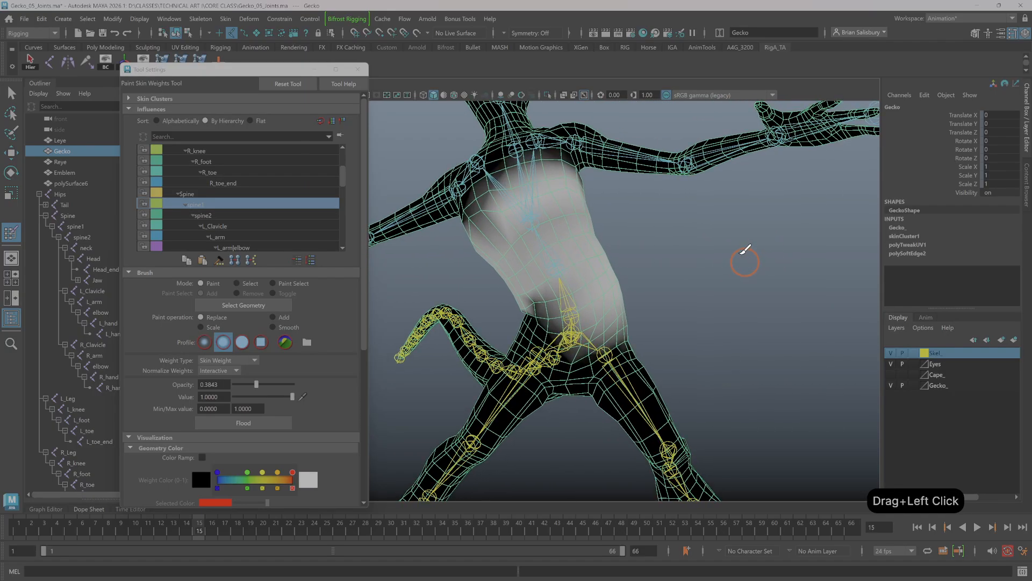
Switch the influence to Hips and paint its weight up the waist to above the spine1 joint.
left_click(342, 164)
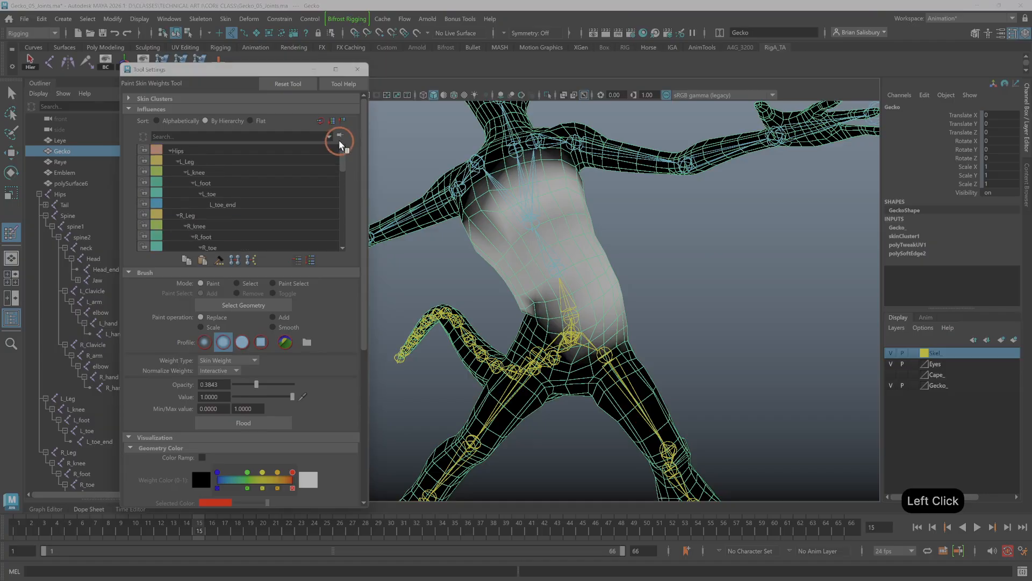
left_click(183, 150)
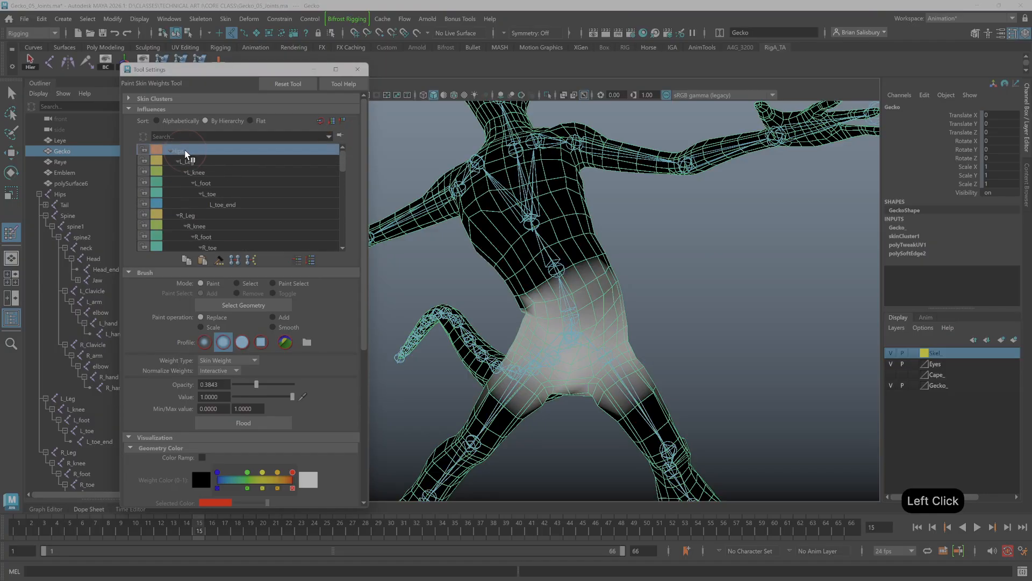
left_click_drag(728, 295, 715, 278, "alt")
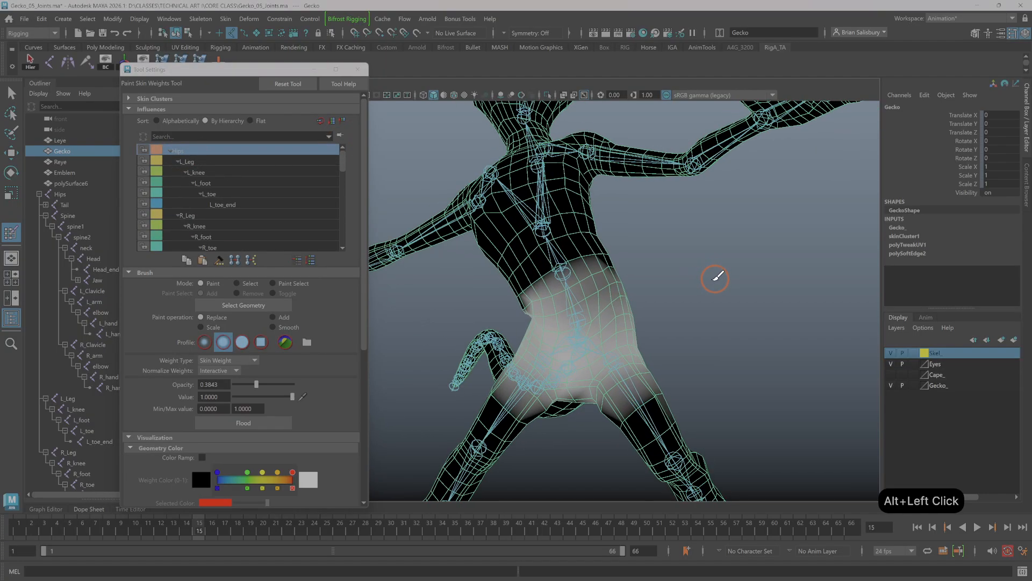
left_click(600, 311)
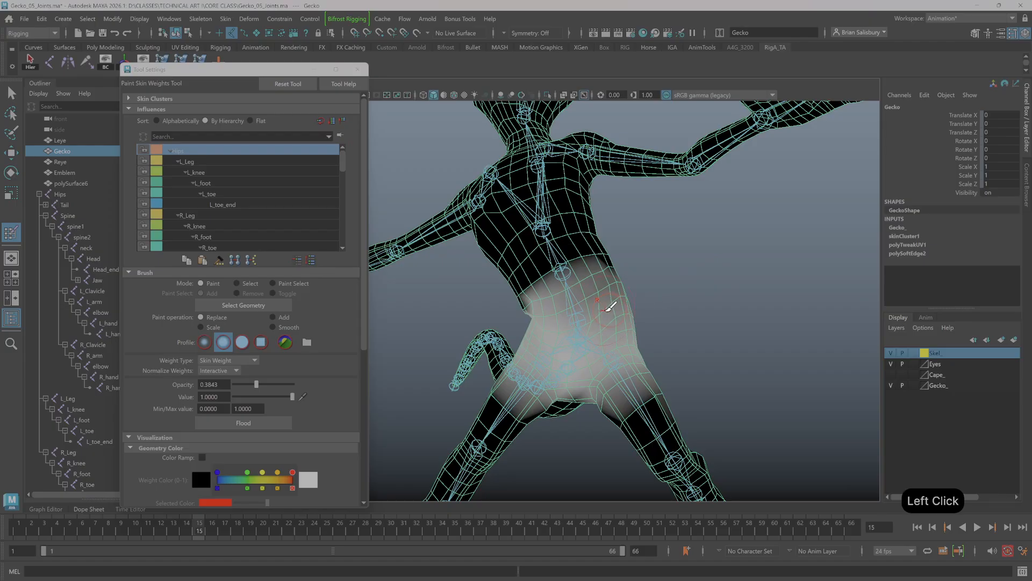
mouse_move(617, 296)
left_mouse_down()
mouse_move(602, 294)
mouse_move(622, 269)
mouse_move(584, 284)
mouse_move(613, 252)
left_mouse_up()
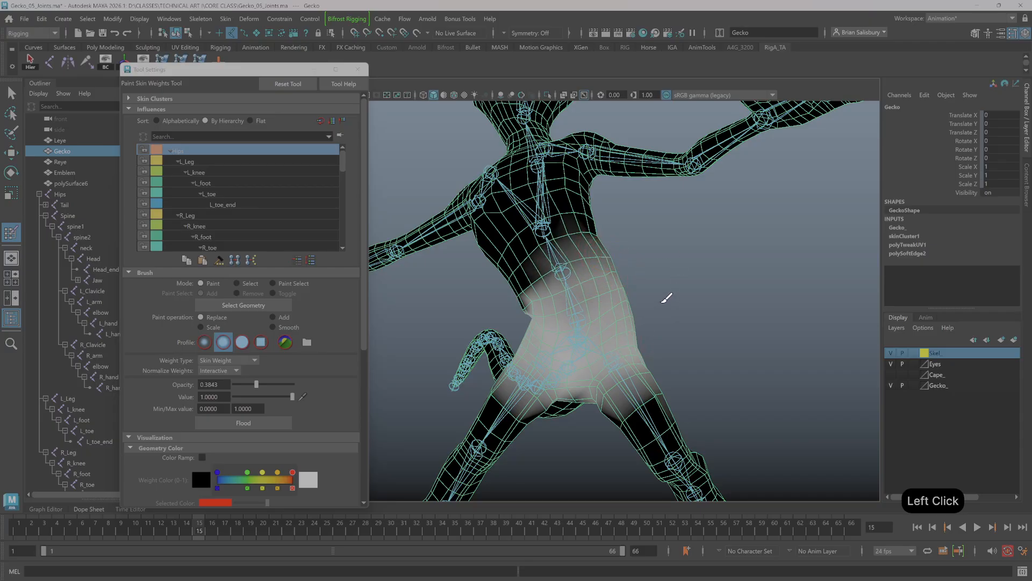
Paint Hips weight over the pelvis and crotch between the legs.
mouse_move(668, 295)
left_mouse_down("alt")
mouse_move(696, 292)
mouse_move(674, 305)
mouse_move(693, 300)
mouse_move(682, 309)
mouse_move(622, 309)
mouse_move(595, 295)
mouse_move(618, 295)
mouse_move(600, 288)
left_mouse_up("alt")
mouse_move(575, 324)
left_mouse_down()
mouse_move(557, 371)
mouse_move(560, 349)
mouse_move(561, 376)
mouse_move(564, 325)
mouse_move(592, 301)
mouse_move(553, 313)
mouse_move(511, 405)
mouse_move(543, 429)
mouse_move(608, 374)
left_mouse_up()
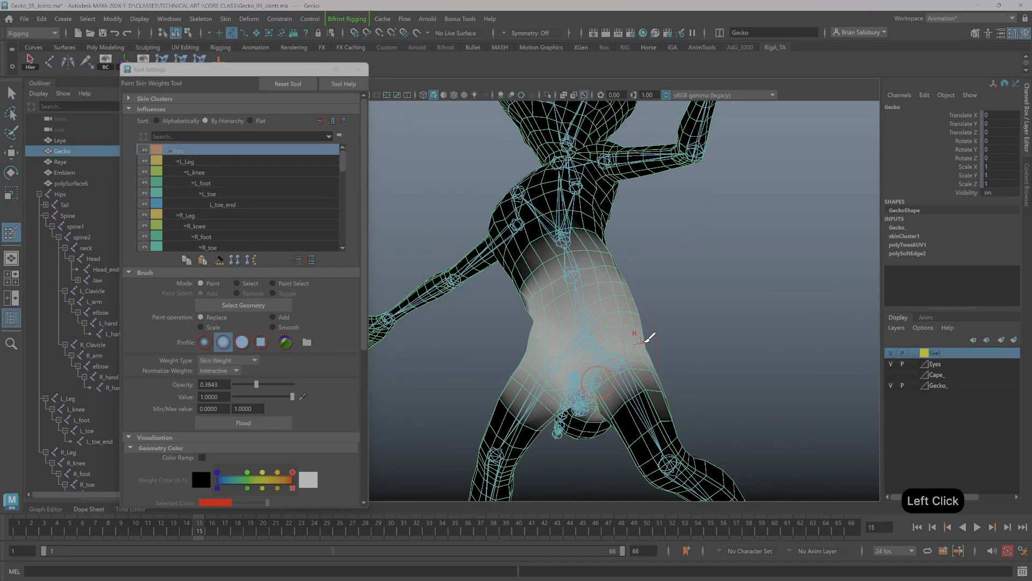
mouse_move(652, 338)
left_mouse_down("alt")
mouse_move(704, 323)
mouse_move(576, 401)
mouse_move(580, 320)
mouse_move(568, 346)
mouse_move(668, 315)
left_mouse_up("alt")
left_click(588, 372)
left_click_drag(716, 320, 544, 351, "alt")
left_click_drag(623, 295, 726, 304, "alt")
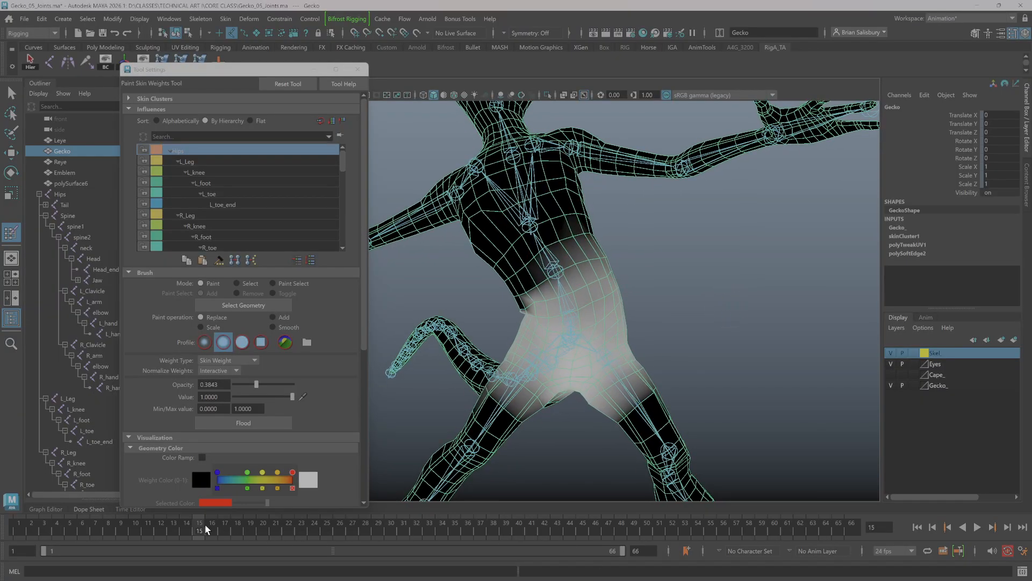
Go to frame 33, reselect the Gecko mesh for weight painting, and switch the influence to L_Leg.
left_click_drag(206, 530, 429, 524)
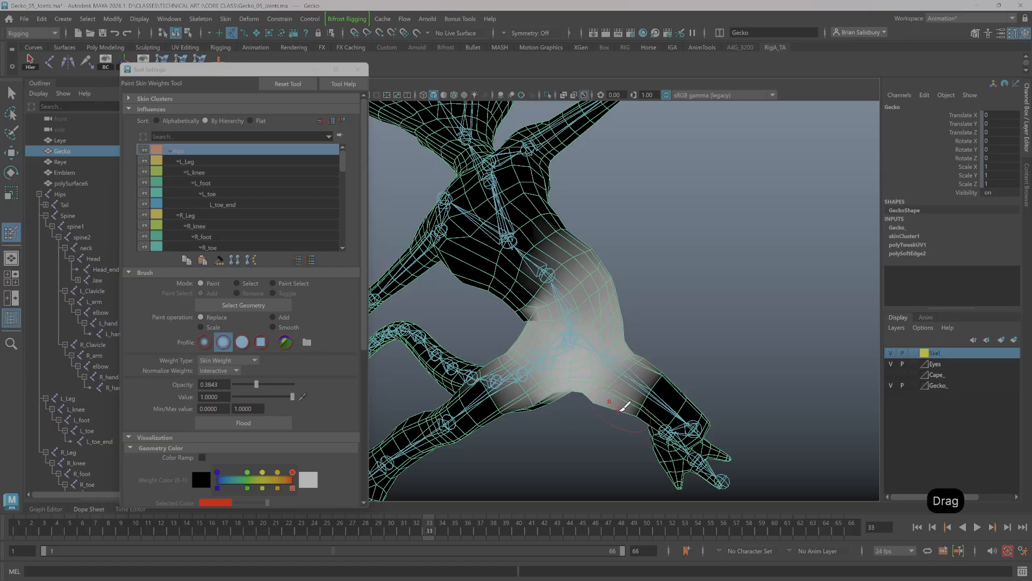
mouse_move(609, 327)
right_mouse_down()
mouse_move(614, 306)
mouse_move(607, 346)
mouse_move(611, 336)
right_mouse_up()
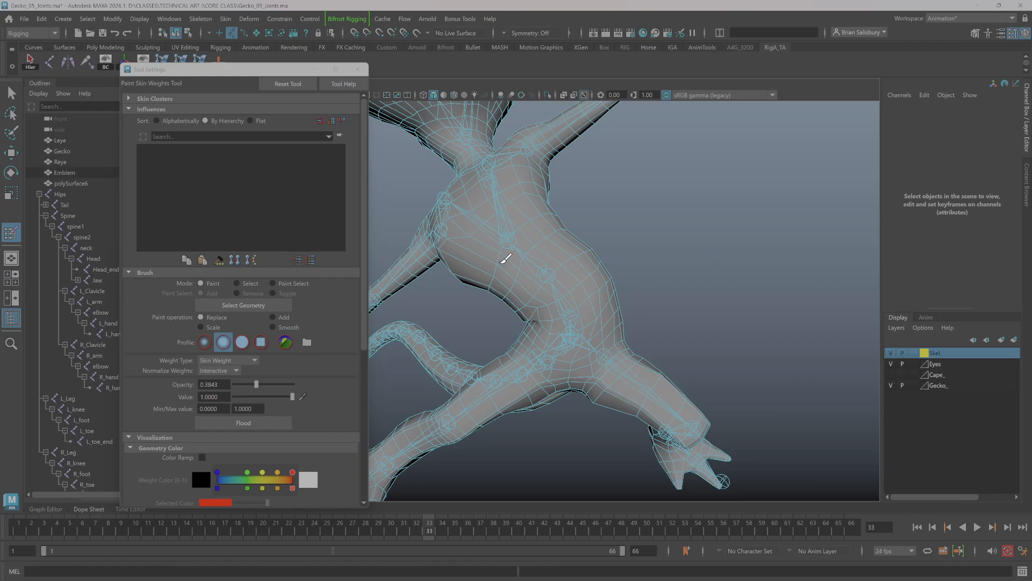
left_click(77, 150)
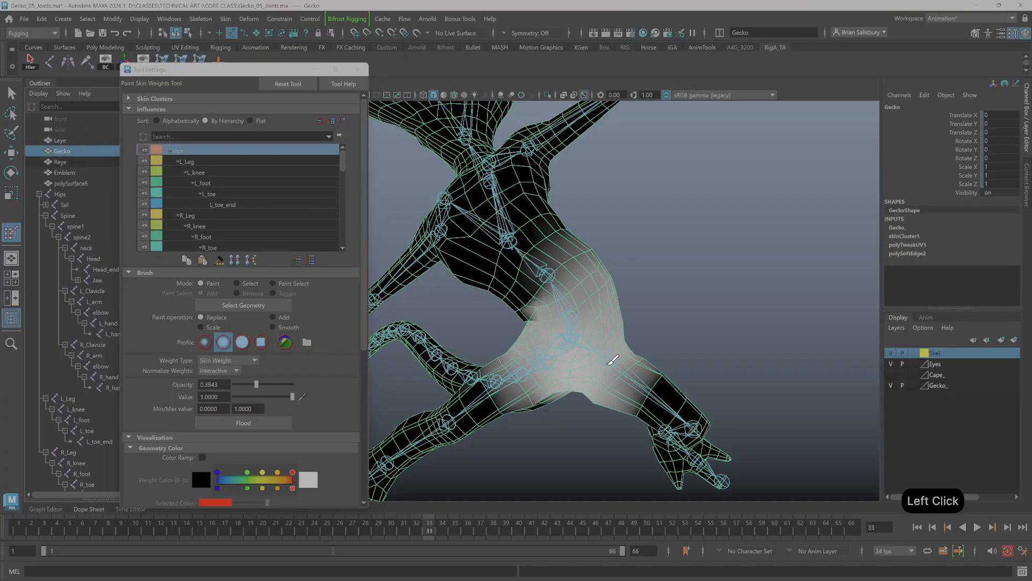
right_click_drag(613, 359, 614, 291)
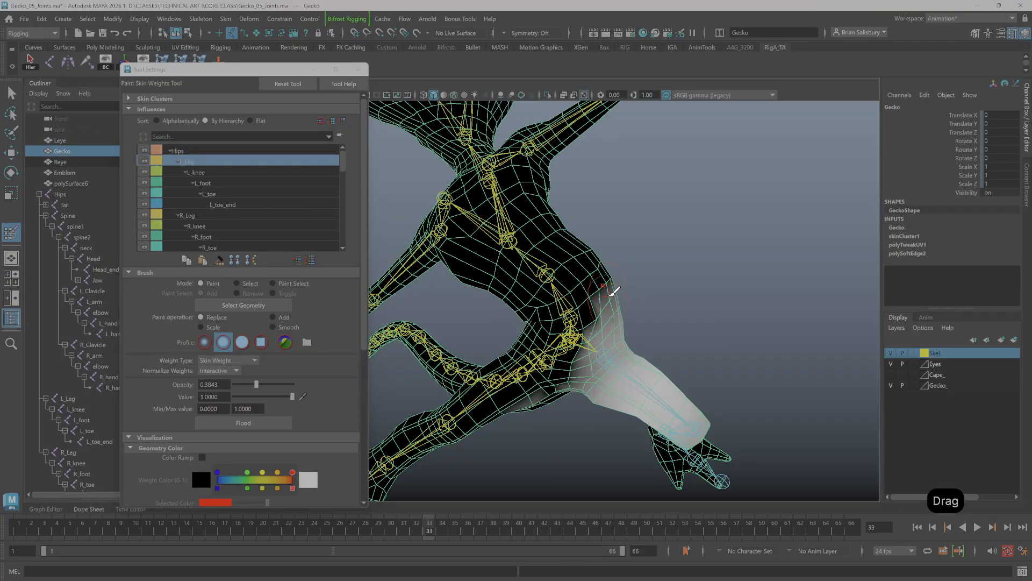
Paint L_Leg weight over the left hip and inner upper thigh, adjusting the brush size to fit.
left_click(609, 398)
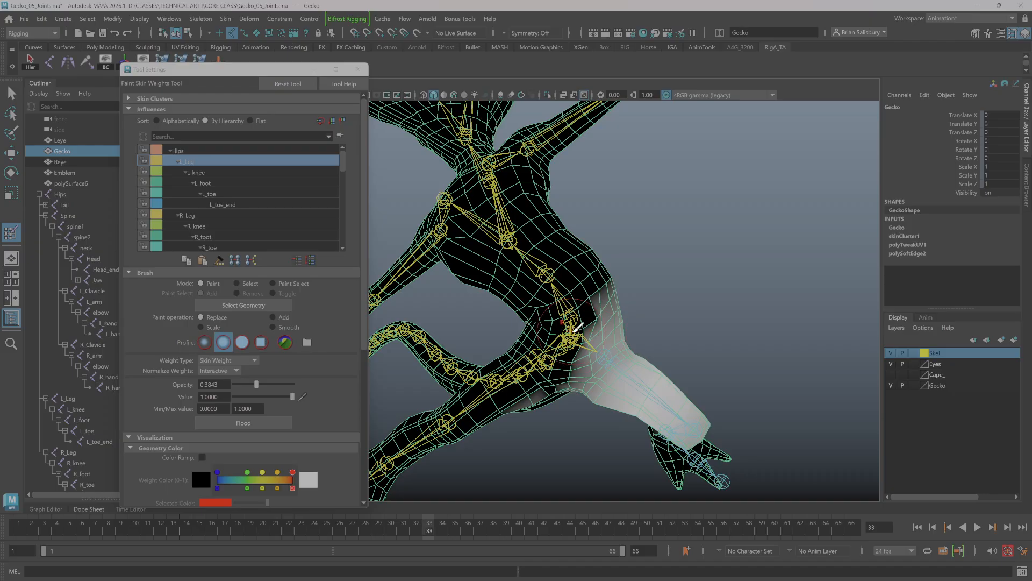
mouse_move(599, 399)
left_mouse_down()
mouse_move(638, 371)
mouse_move(634, 422)
mouse_move(622, 387)
mouse_move(636, 378)
mouse_move(611, 414)
left_mouse_up()
key("b")
mouse_move(695, 311)
left_mouse_down("alt")
mouse_move(715, 278)
mouse_move(704, 288)
left_mouse_up("alt")
left_click(592, 402)
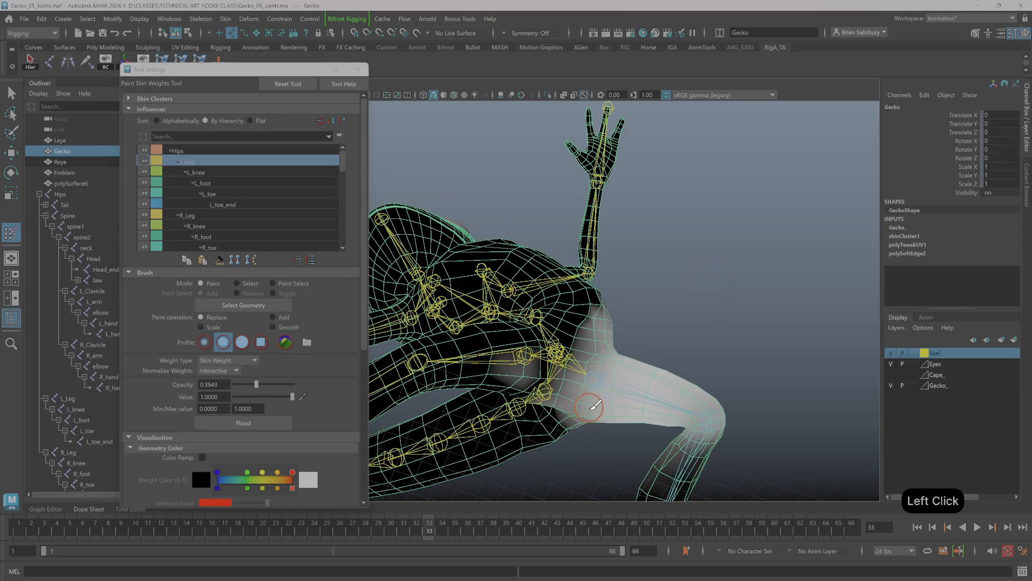
left_click_drag(594, 405, 603, 382)
left_click_drag(630, 338, 586, 331, "alt")
left_click_drag(505, 411, 490, 401)
Touch up the L_Leg weight around the left thigh and buttock from the front, side and back.
left_click_drag(405, 380, 713, 310, "alt")
left_click_drag(661, 378, 691, 334, "alt")
left_click(644, 356)
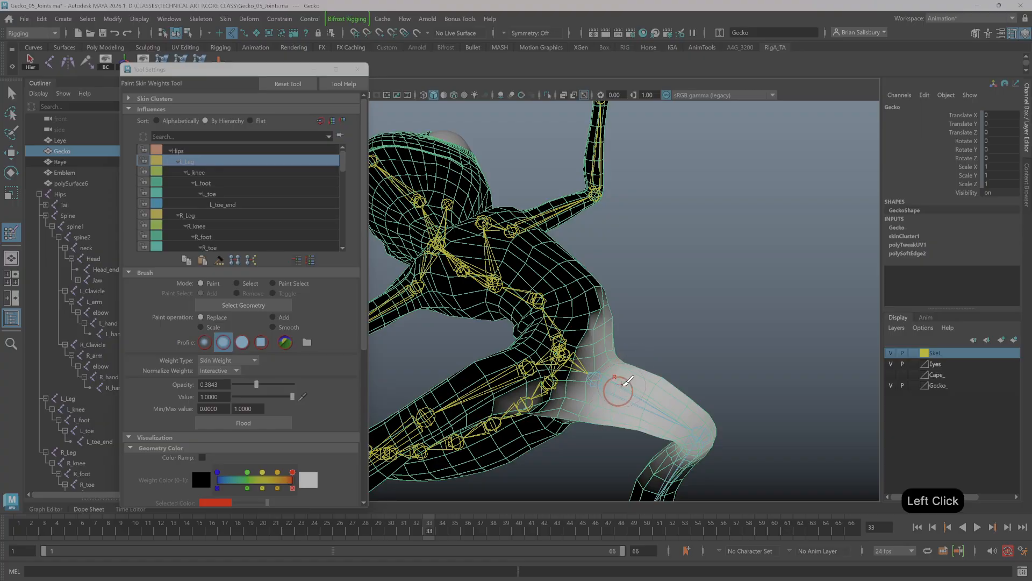
left_click_drag(619, 395, 696, 306, "alt")
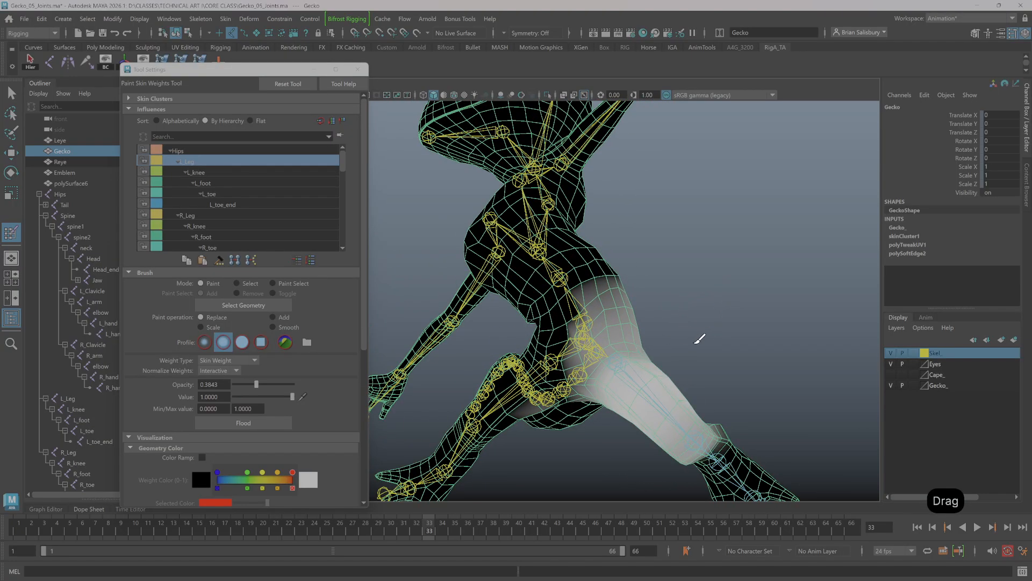
left_click_drag(768, 285, 676, 226, "alt")
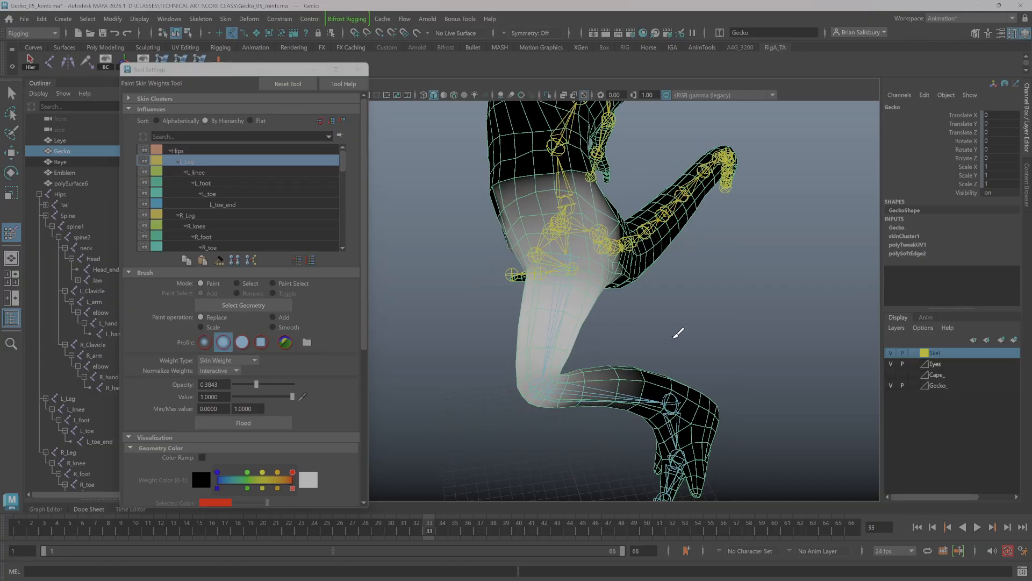
mouse_move(531, 376)
left_mouse_down()
mouse_move(500, 410)
mouse_move(488, 394)
left_mouse_up()
mouse_move(664, 319)
left_mouse_down("alt")
mouse_move(710, 312)
mouse_move(733, 288)
mouse_move(681, 295)
mouse_move(742, 288)
mouse_move(733, 307)
mouse_move(658, 342)
mouse_move(745, 319)
left_mouse_up("alt")
left_click(699, 297)
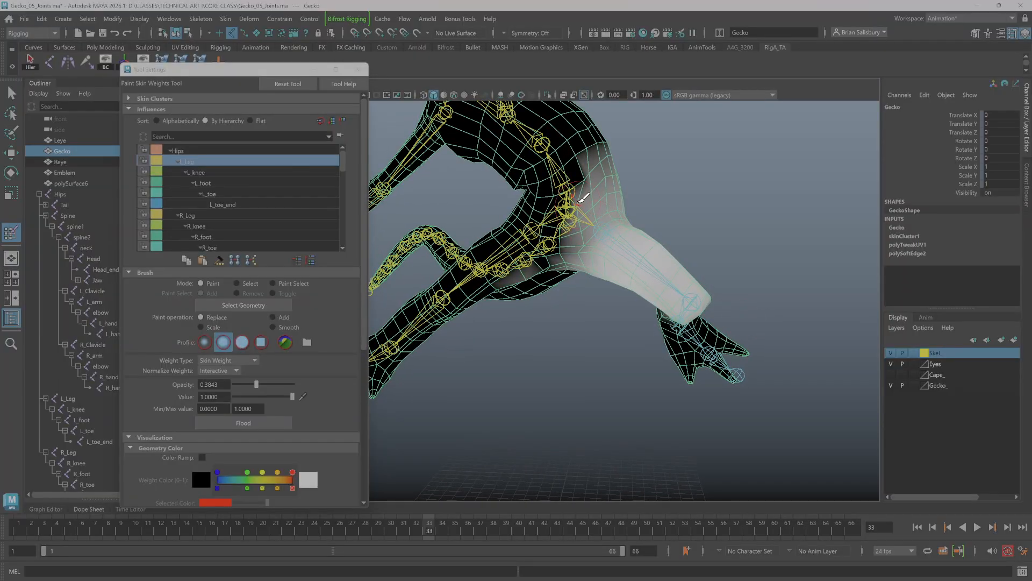
Extend the L_Leg weight up the side of the left hip toward the waist.
left_click_drag(583, 197, 685, 284, "alt")
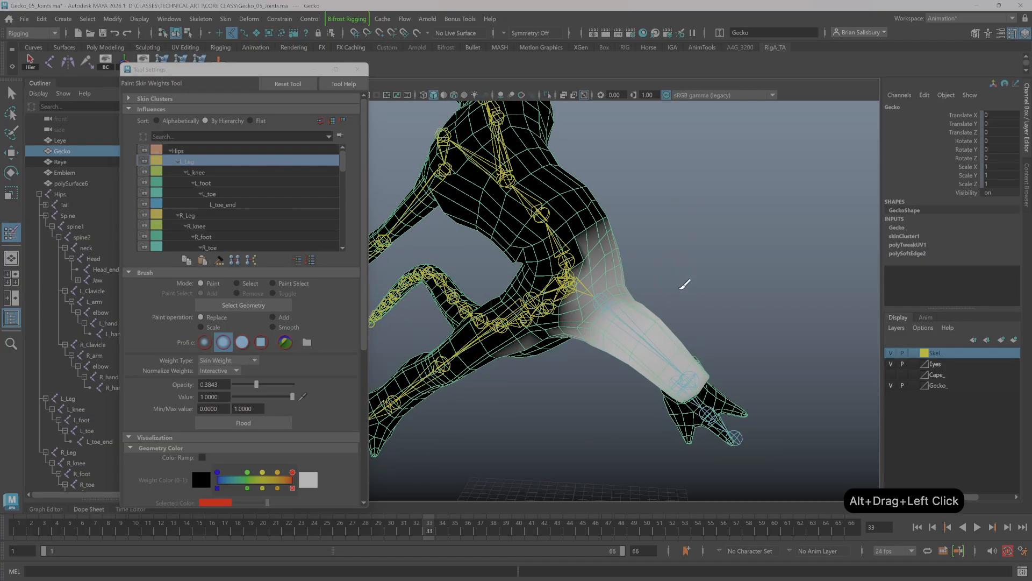
left_click(604, 287, "alt")
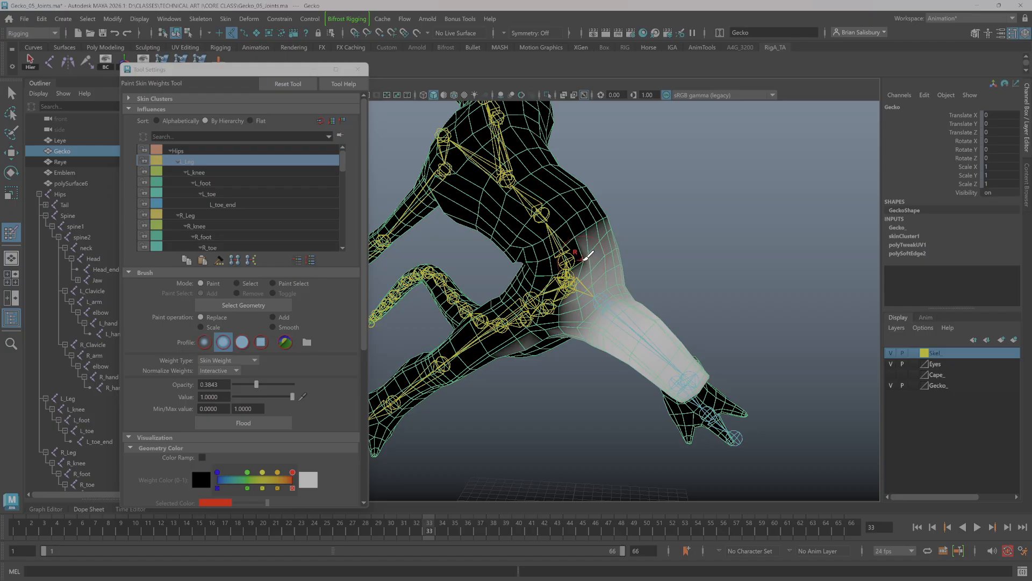
left_click(585, 258)
left_click_drag(609, 236, 617, 230)
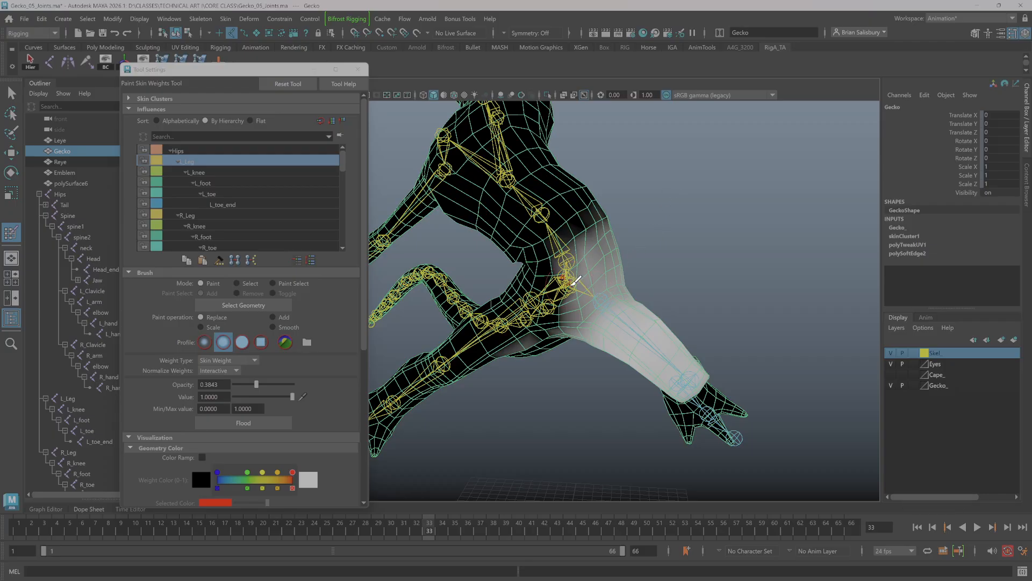
Switch the influence to Spine and paint its weight on the left side of the waist above the hip.
right_click(570, 256)
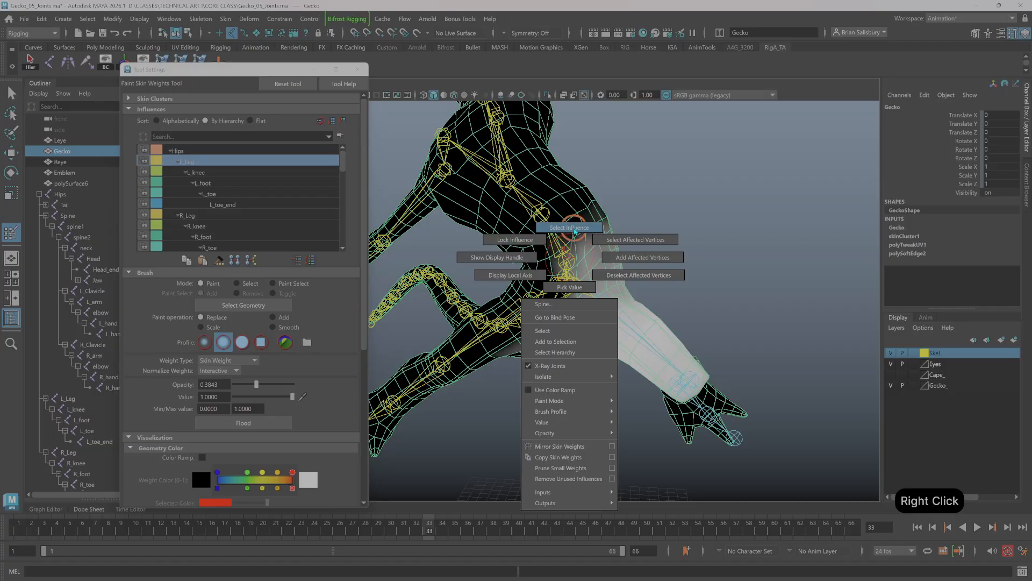
left_click(573, 229)
mouse_move(588, 248)
left_mouse_down()
mouse_move(613, 231)
mouse_move(612, 215)
mouse_move(572, 235)
mouse_move(576, 227)
left_mouse_up()
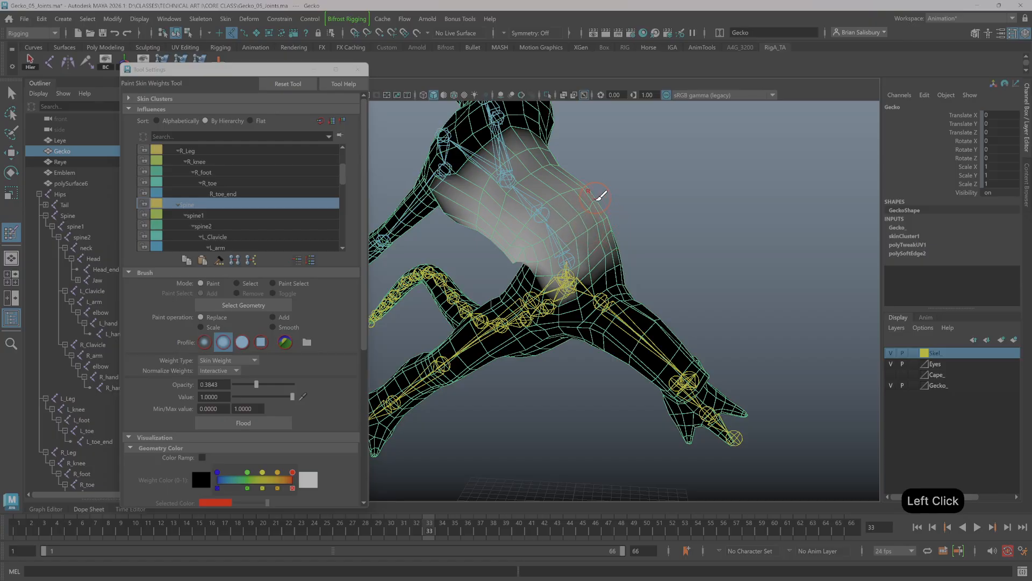
Switch the influence to spine1 and paint its weight over the left waist and belly.
right_click(546, 215)
right_click(547, 214)
right_click_drag(547, 214, 548, 188)
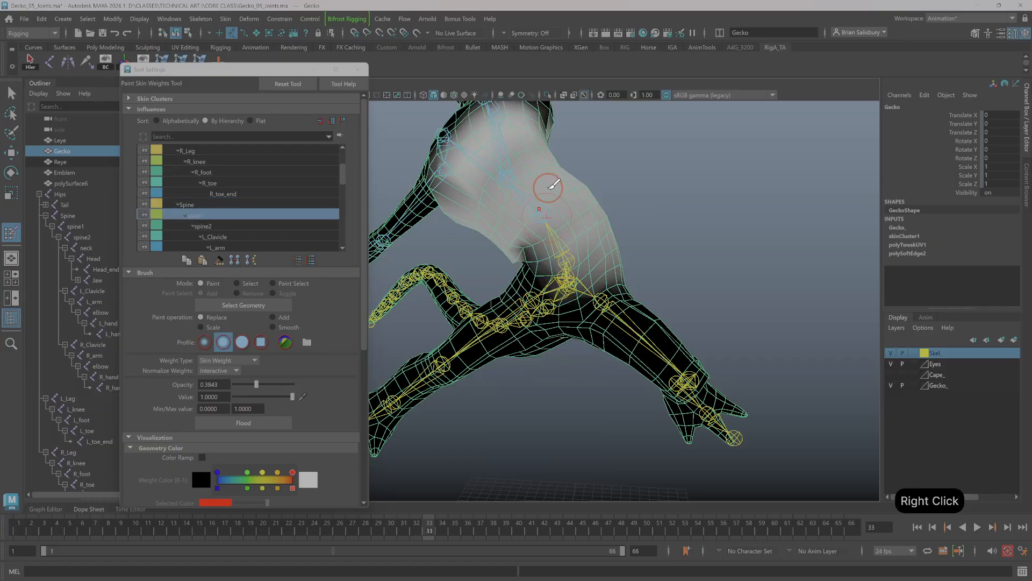
left_click(608, 207)
mouse_move(590, 215)
left_mouse_down()
mouse_move(603, 209)
mouse_move(603, 230)
left_mouse_up()
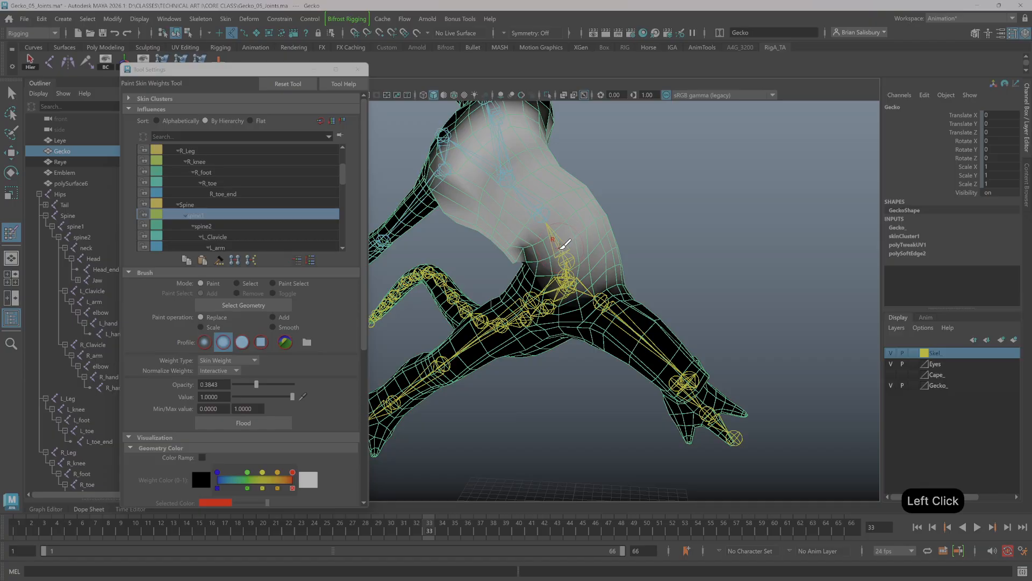
mouse_move(668, 187)
left_mouse_down("alt")
mouse_move(573, 193)
mouse_move(617, 178)
mouse_move(577, 177)
left_mouse_up("alt")
mouse_move(511, 195)
left_mouse_down()
mouse_move(519, 207)
mouse_move(438, 263)
mouse_move(702, 221)
mouse_move(677, 228)
mouse_move(612, 232)
mouse_move(698, 223)
mouse_move(696, 214)
left_mouse_up()
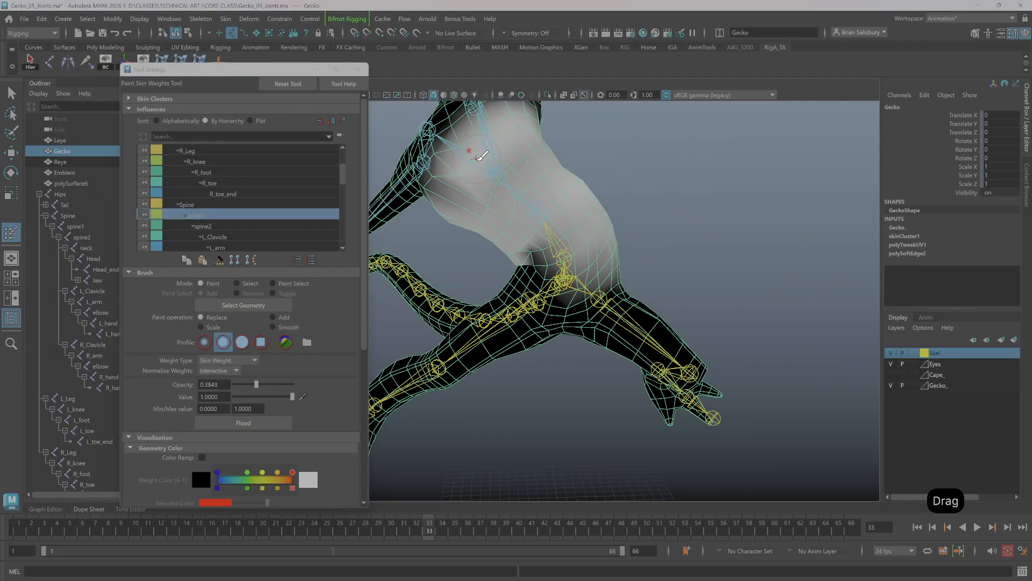
Switch the influence to spine2 and paint its weight along the left side of the chest and ribs.
right_click_drag(506, 169, 514, 141)
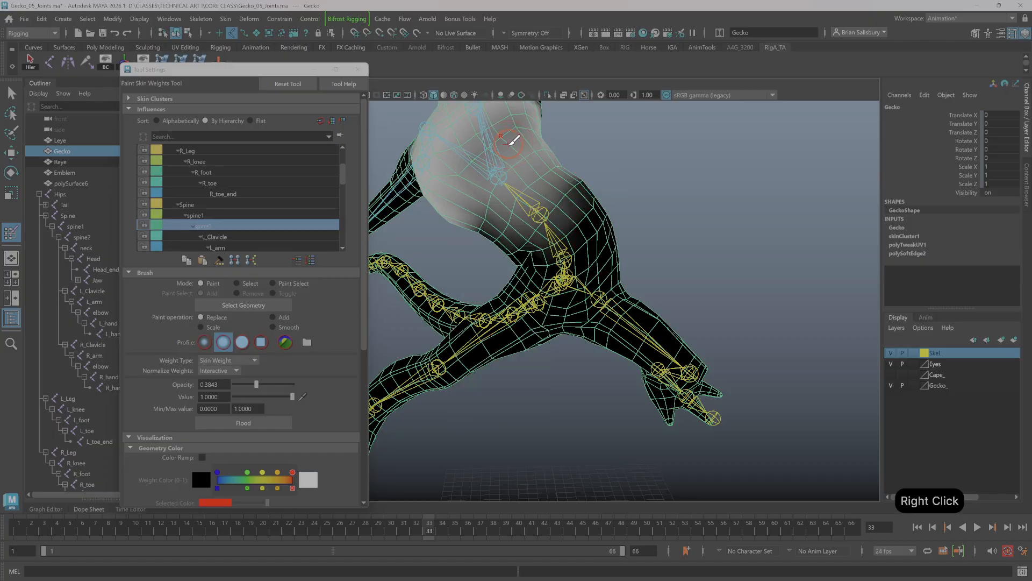
left_click_drag(618, 201, 721, 239, "alt")
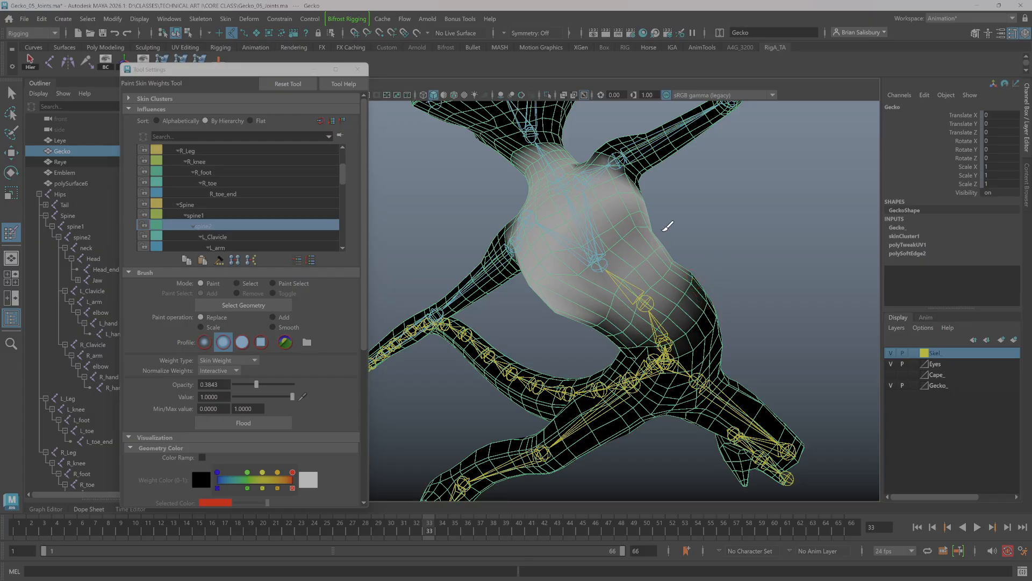
left_click(619, 240)
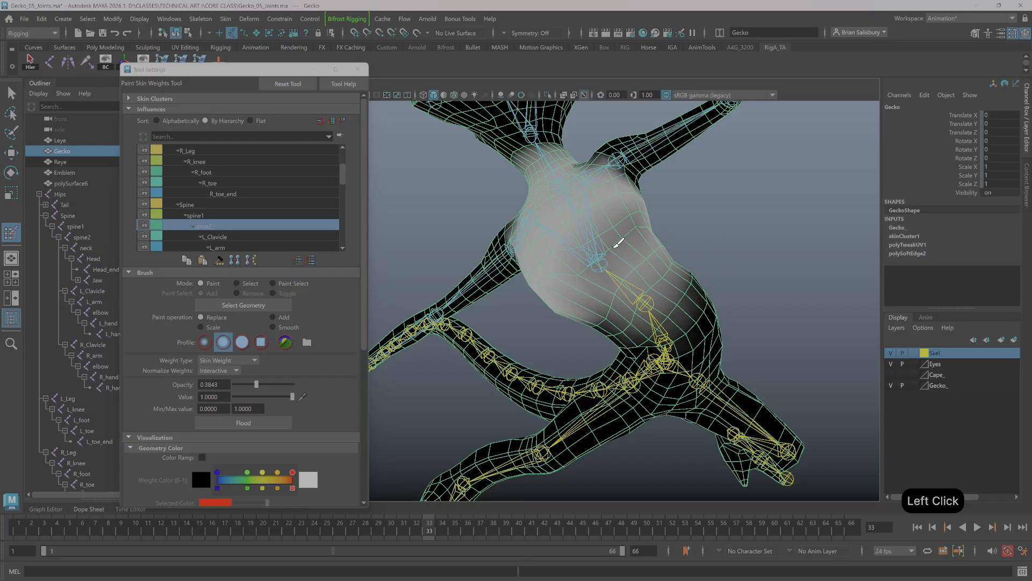
left_click_drag(634, 231, 652, 203)
left_click(609, 252)
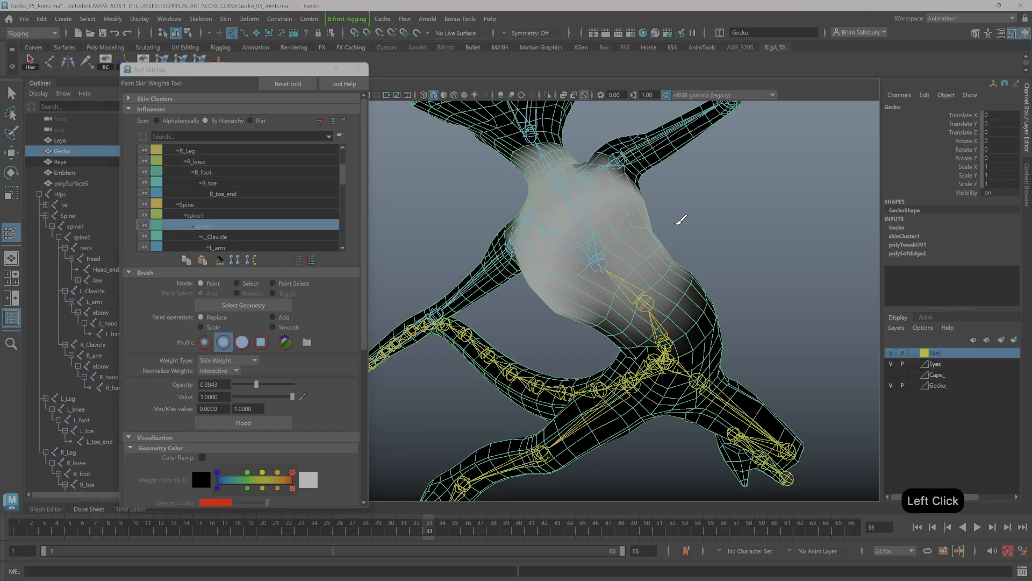
Go to frame 19, switch the influence to Head, and paint its weight over the lower head and throat.
left_click_drag(742, 228, 694, 339, "alt")
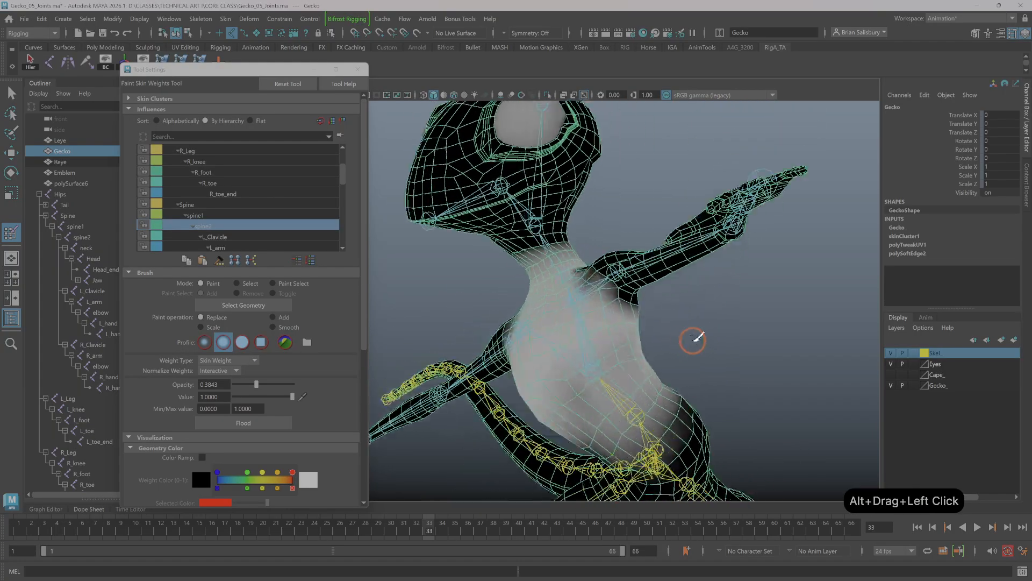
mouse_move(422, 532)
left_mouse_down()
mouse_move(615, 523)
mouse_move(318, 521)
mouse_move(214, 505)
mouse_move(248, 508)
left_mouse_up()
left_click_drag(488, 429, 591, 231, "alt")
right_click_drag(592, 231, 613, 198)
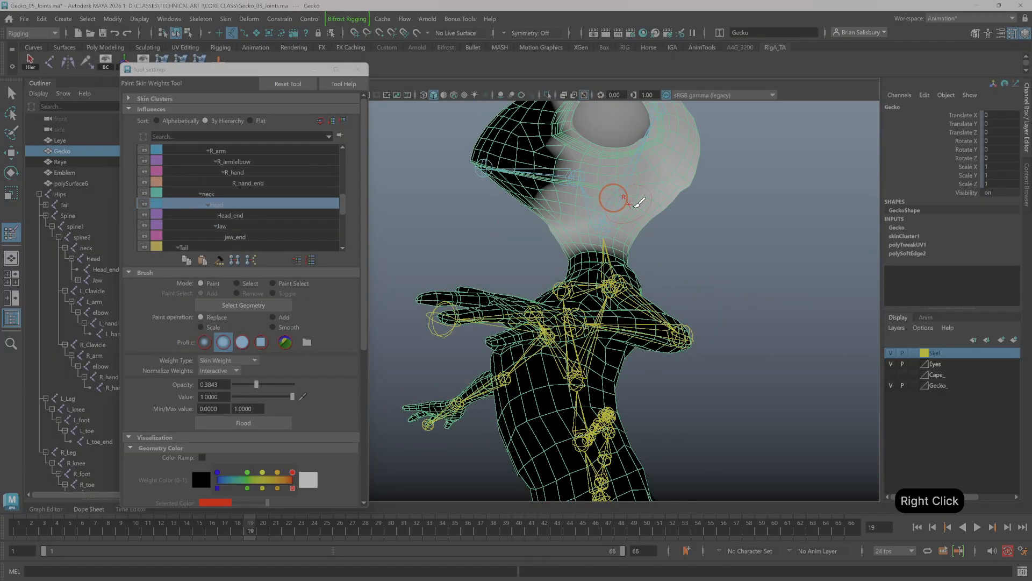
mouse_move(639, 202)
left_mouse_down("alt")
mouse_move(784, 228)
mouse_move(777, 295)
mouse_move(807, 287)
mouse_move(797, 283)
left_mouse_up("alt")
left_click_drag(639, 294, 638, 290)
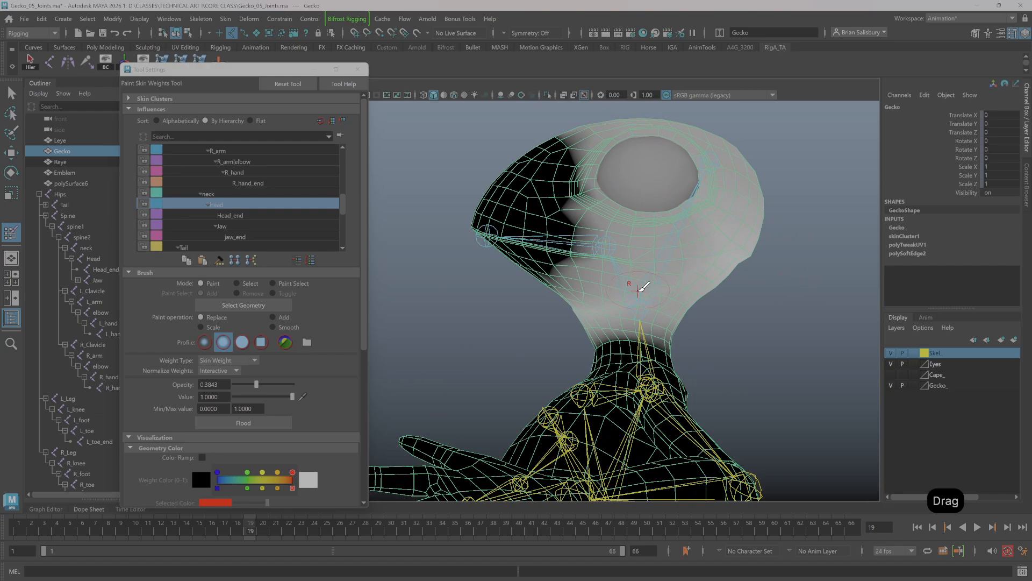
mouse_move(693, 269)
left_mouse_down()
mouse_move(657, 284)
mouse_move(686, 291)
mouse_move(666, 299)
left_mouse_up()
mouse_move(648, 299)
left_mouse_down()
mouse_move(610, 285)
mouse_move(640, 270)
left_mouse_up()
key("b")
right_click(640, 270)
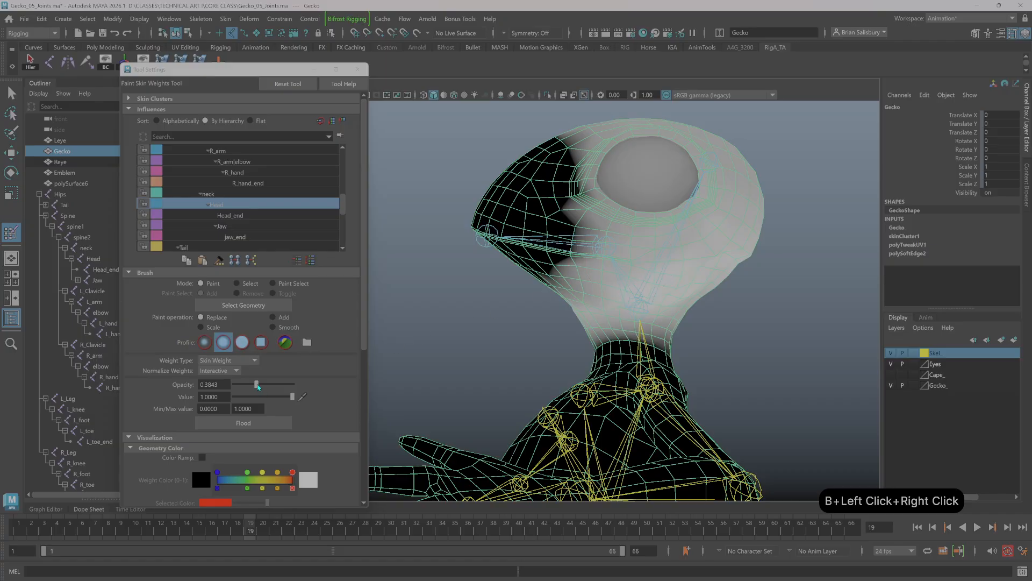
Set the brush opacity to 1.0 and paint Head weight across the cheek and snout into the jaw.
left_click_drag(257, 386, 297, 386)
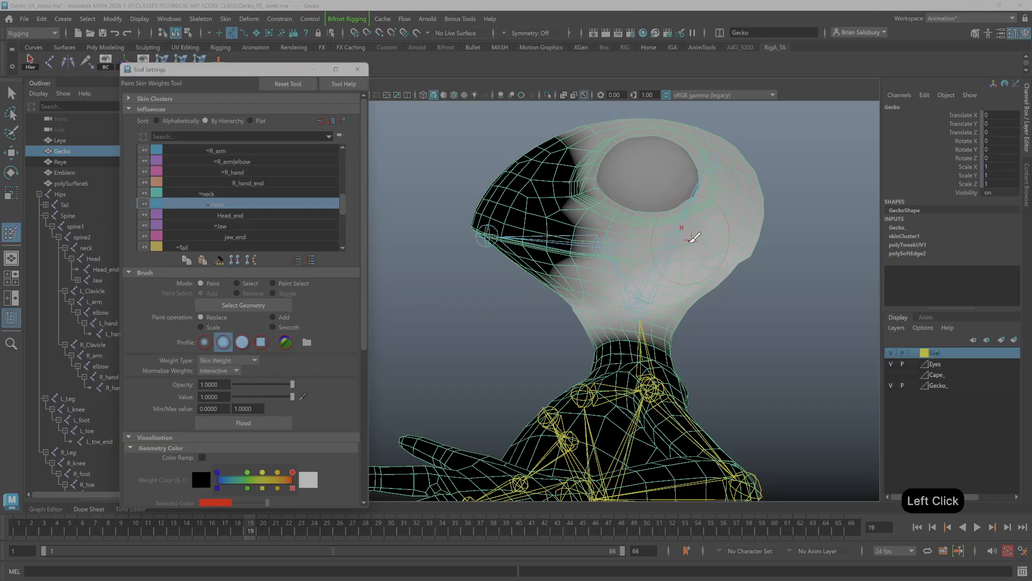
mouse_move(693, 237)
left_mouse_down()
mouse_move(590, 188)
mouse_move(583, 141)
mouse_move(703, 156)
mouse_move(712, 268)
mouse_move(648, 301)
mouse_move(530, 227)
left_mouse_up()
mouse_move(536, 248)
left_mouse_down()
mouse_move(502, 237)
mouse_move(534, 258)
left_mouse_up()
left_click(541, 250)
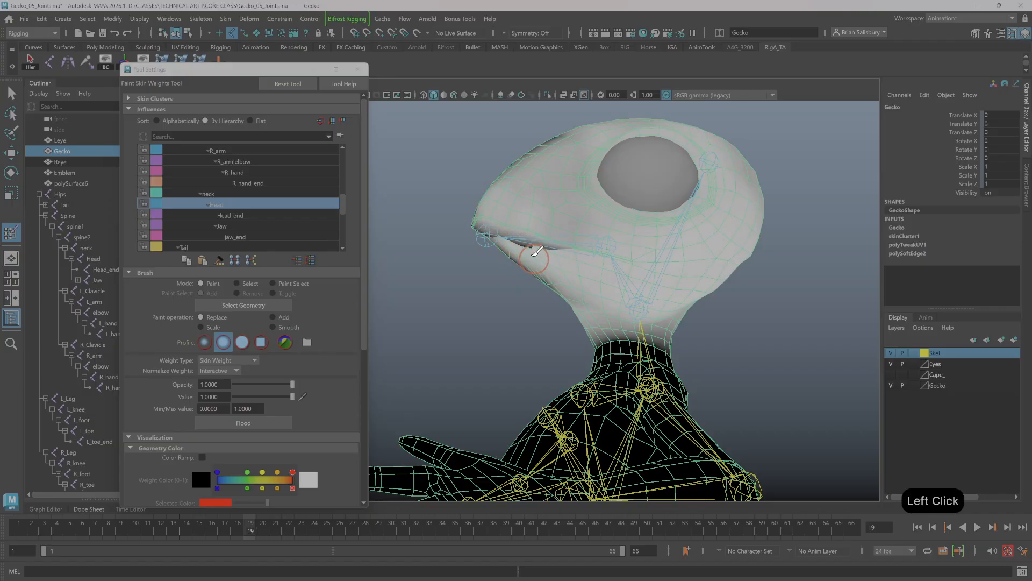
Paint full Head weight along the lips, mouth corner and tip of the snout.
left_click(511, 237)
left_click_drag(493, 231, 535, 266)
mouse_move(544, 270)
left_mouse_down()
mouse_move(555, 276)
mouse_move(488, 212)
left_mouse_up()
left_click_drag(480, 213, 555, 249)
left_click(559, 247)
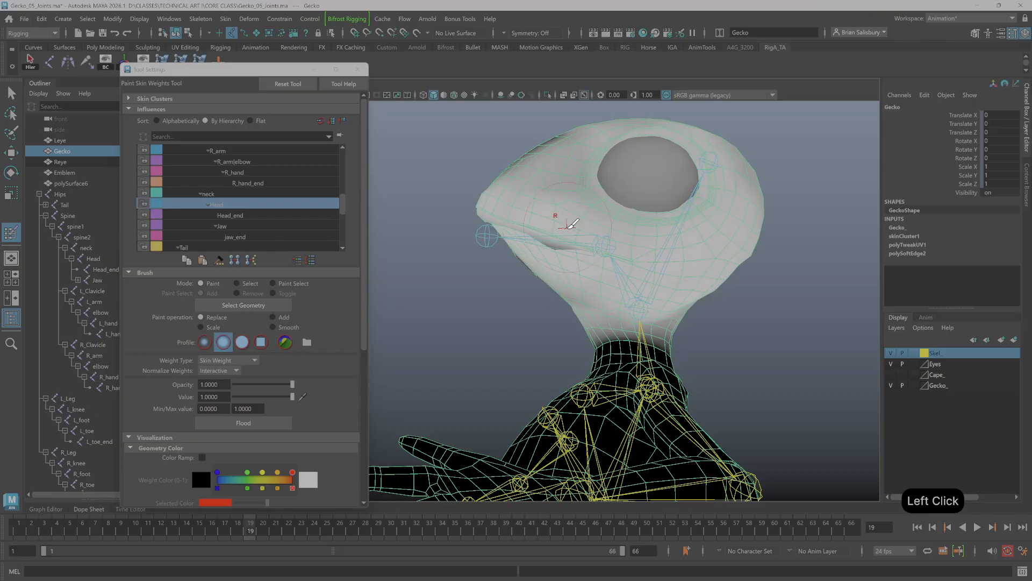
left_click_drag(629, 184, 666, 171, "alt")
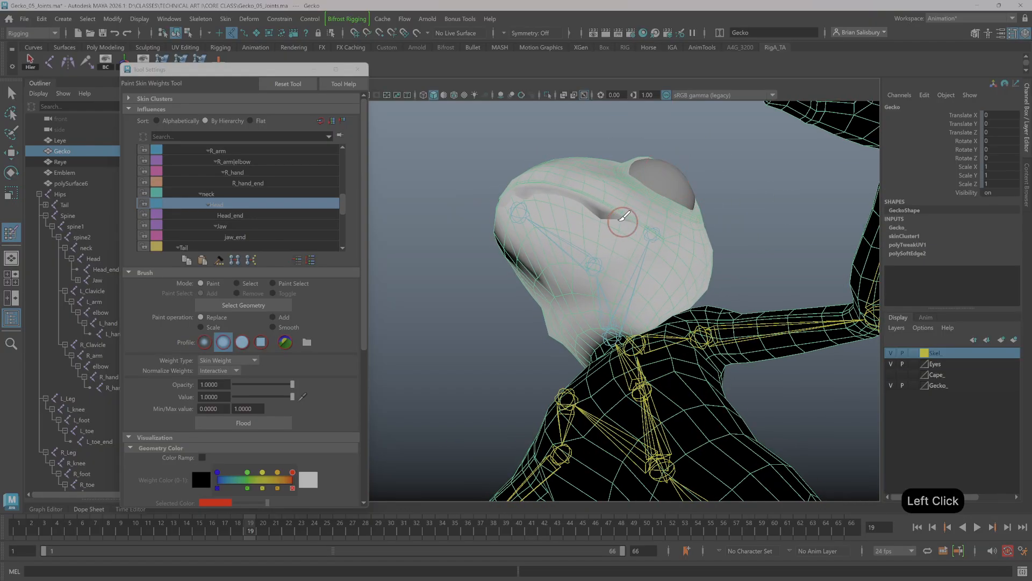
mouse_move(611, 200)
left_mouse_down()
mouse_move(575, 198)
mouse_move(586, 187)
left_mouse_up()
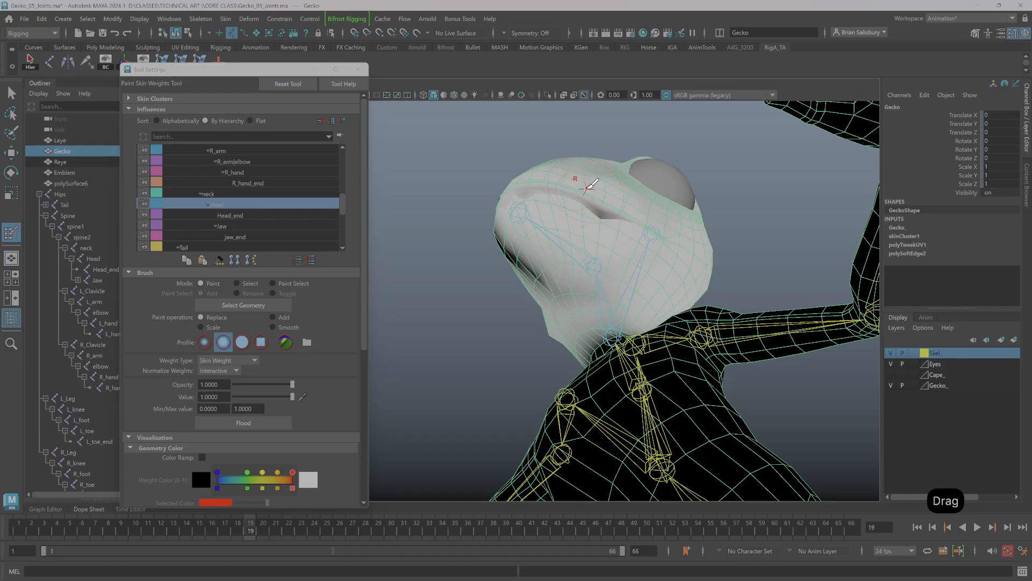
Go to frame 10 and paint Head weight across the front of the face and mouth.
left_click_drag(265, 529, 135, 529)
middle_click_drag(457, 318, 411, 472, "alt")
left_click_drag(412, 472, 453, 403, "alt")
mouse_move(660, 320)
left_mouse_down()
mouse_move(534, 304)
mouse_move(553, 296)
mouse_move(444, 435)
left_mouse_up()
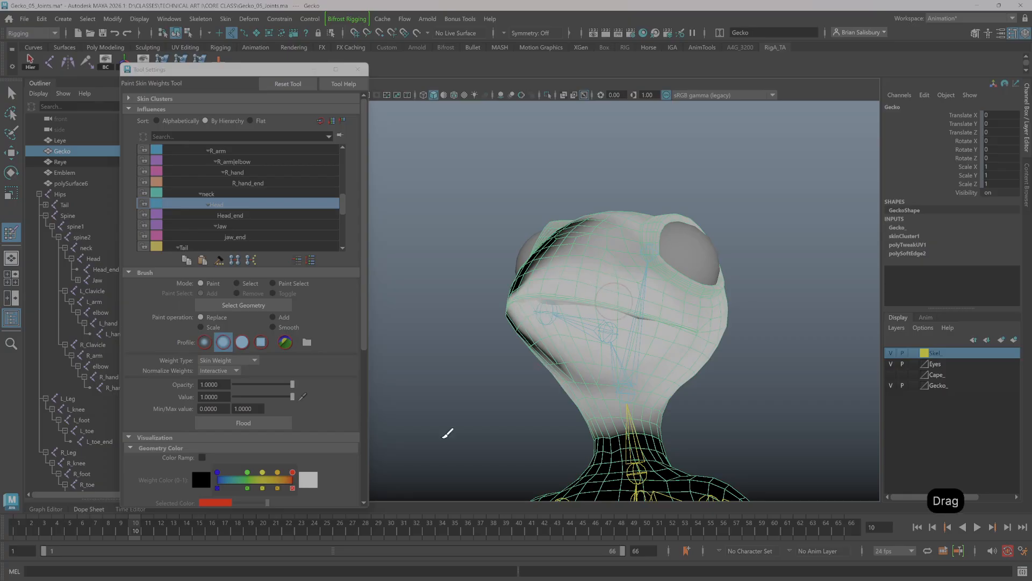
Go to frame 1 and paint Head weight over the front of the face between the eyes.
left_click_drag(135, 531, 11, 521)
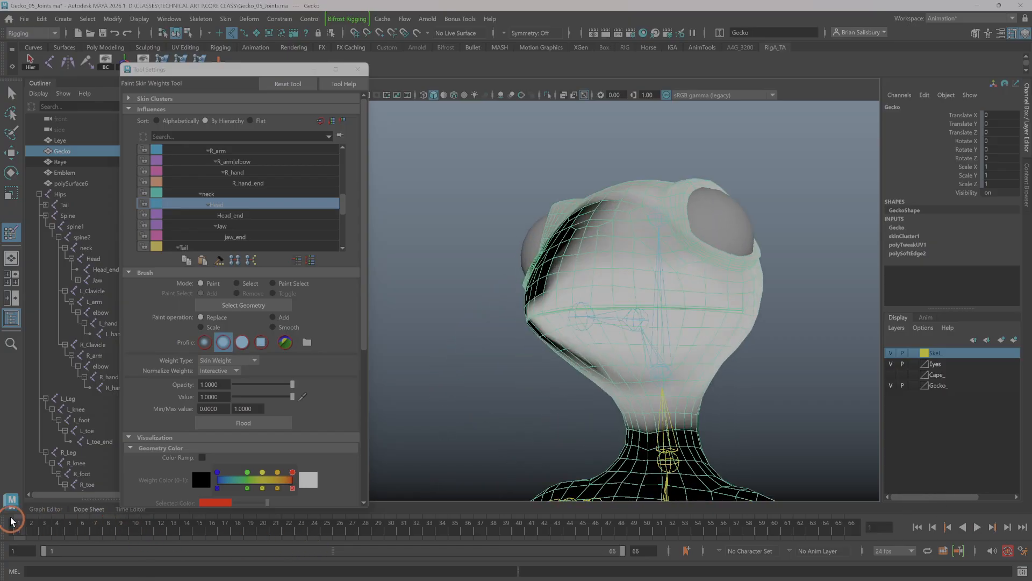
mouse_move(715, 302)
left_mouse_down()
mouse_move(574, 316)
mouse_move(626, 301)
mouse_move(626, 223)
mouse_move(589, 254)
left_mouse_up()
mouse_move(612, 206)
left_mouse_down()
mouse_move(639, 267)
mouse_move(667, 216)
mouse_move(672, 258)
left_mouse_up()
mouse_move(704, 294)
left_mouse_down()
mouse_move(554, 296)
mouse_move(635, 303)
left_mouse_up()
Paint full Head weight over the snout and the top of the head beside the left eye.
left_click_drag(763, 312, 677, 304, "alt")
left_click_drag(579, 371, 547, 366)
mouse_move(666, 339)
left_mouse_down()
mouse_move(702, 357)
mouse_move(661, 266)
mouse_move(694, 213)
mouse_move(737, 221)
mouse_move(684, 272)
left_mouse_up()
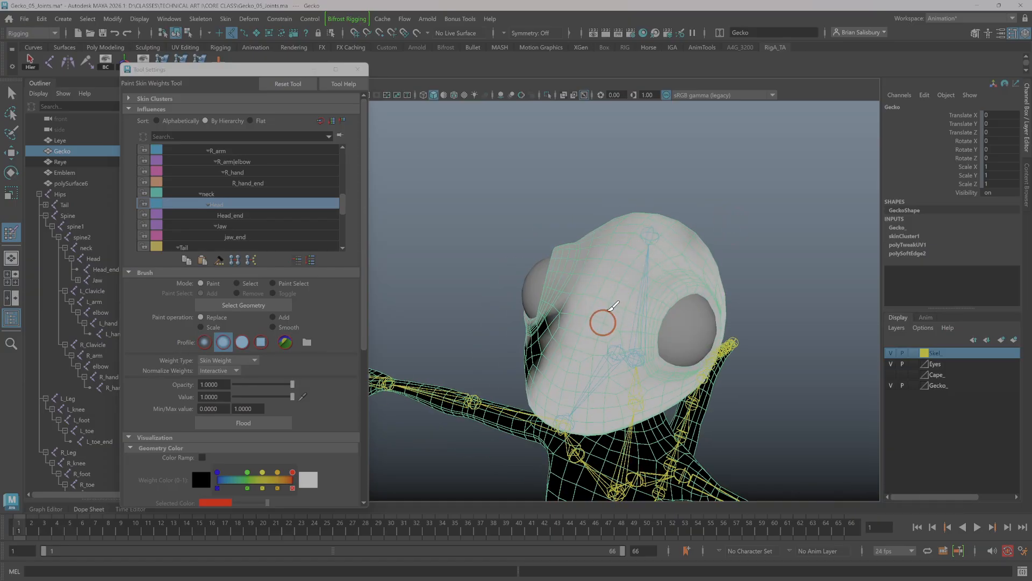
mouse_move(610, 325)
left_mouse_down()
mouse_move(618, 328)
mouse_move(595, 352)
mouse_move(701, 264)
mouse_move(688, 299)
left_mouse_up()
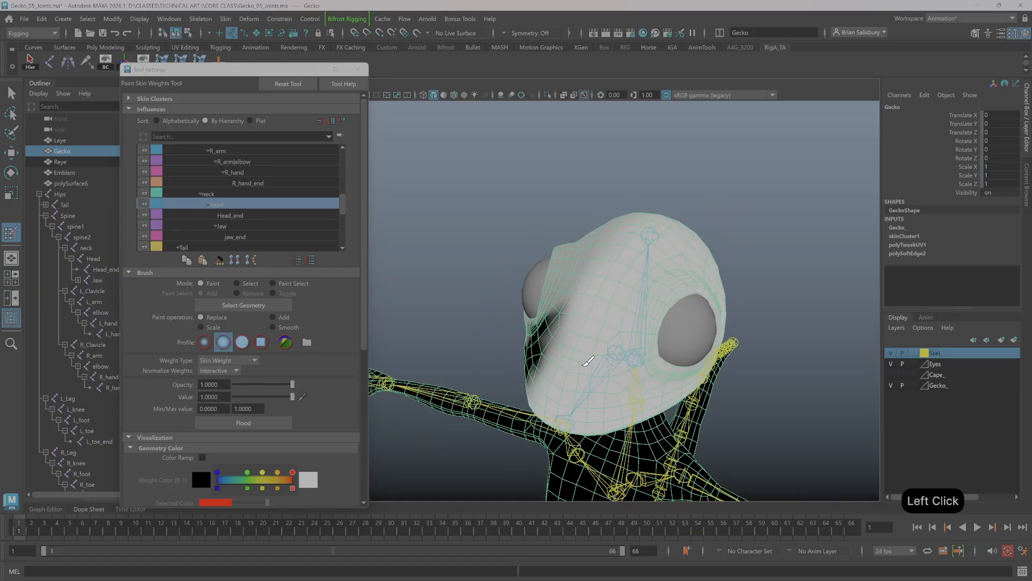
mouse_move(596, 359)
left_mouse_down()
mouse_move(587, 396)
mouse_move(569, 394)
mouse_move(557, 323)
left_mouse_up()
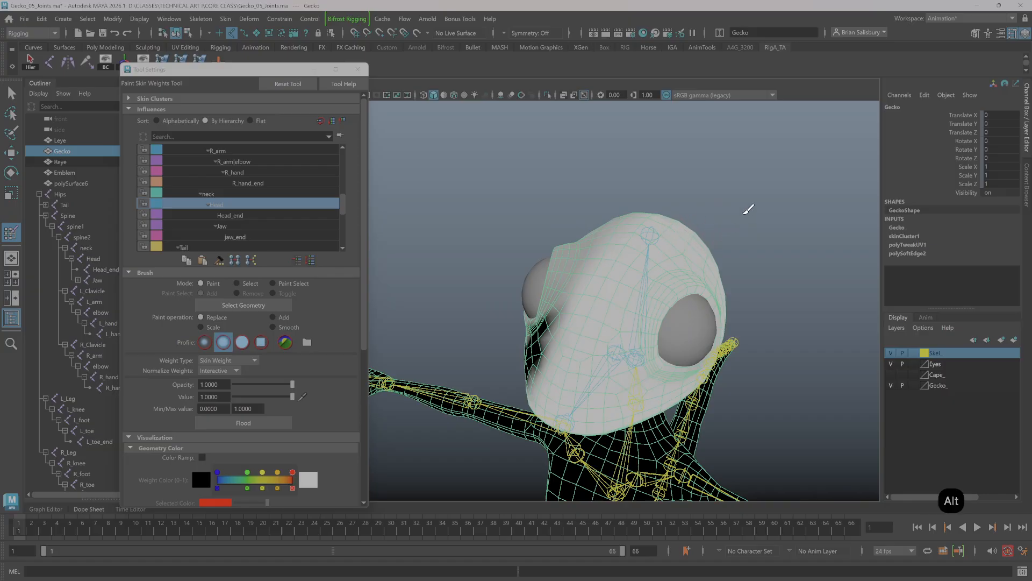
Fill in the Head weight around the left eye and on the side and back of the head.
left_click_drag(747, 210, 698, 196, "alt")
mouse_move(644, 237)
left_mouse_down()
mouse_move(615, 343)
mouse_move(583, 378)
mouse_move(527, 366)
left_mouse_up()
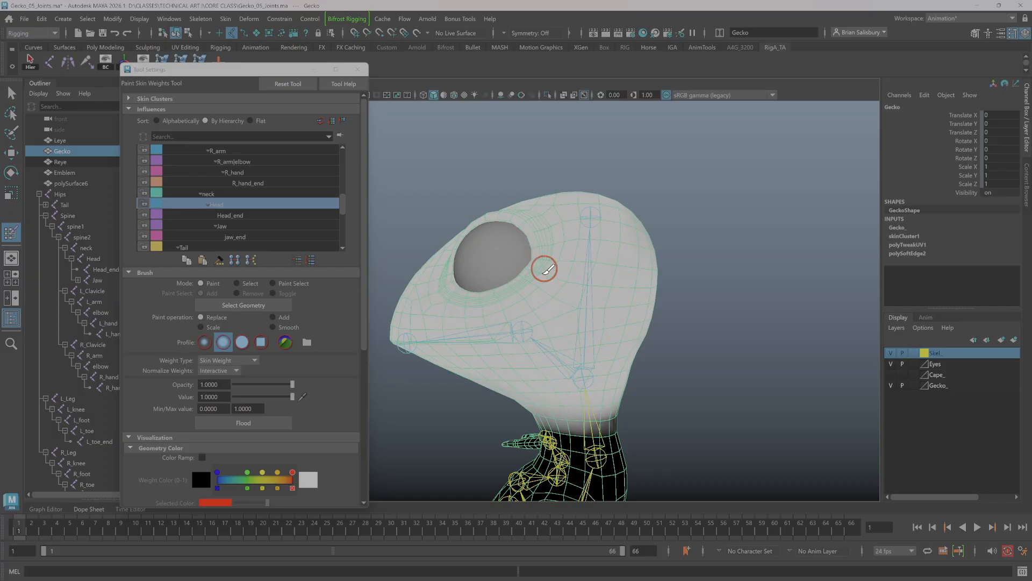
left_click_drag(597, 315, 626, 288)
left_click_drag(713, 286, 719, 269, "alt")
mouse_move(511, 177)
left_mouse_down()
mouse_move(516, 296)
mouse_move(502, 343)
left_mouse_up()
mouse_move(495, 308)
left_mouse_down("alt")
mouse_move(567, 330)
mouse_move(625, 326)
mouse_move(607, 307)
left_mouse_up("alt")
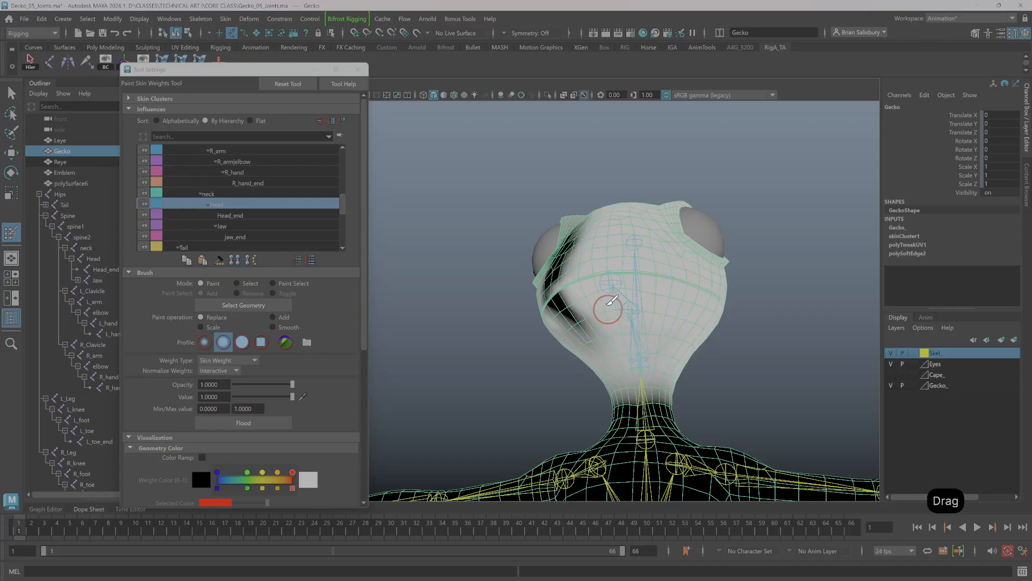
right_click(610, 334)
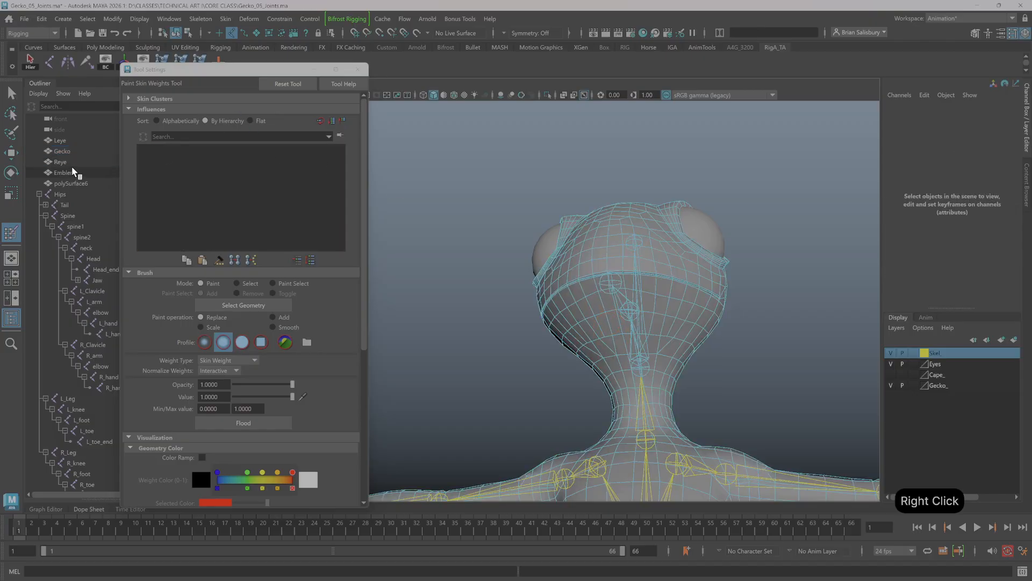
Reselect the Gecko mesh for weight painting and make the neck joint the active influence.
left_click(78, 150)
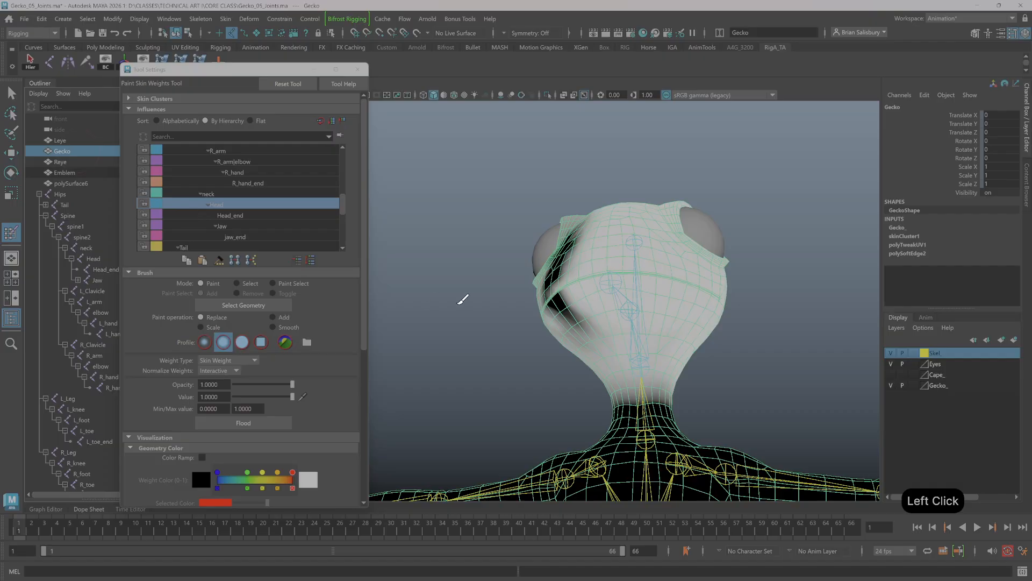
left_click_drag(507, 252, 479, 246, "alt")
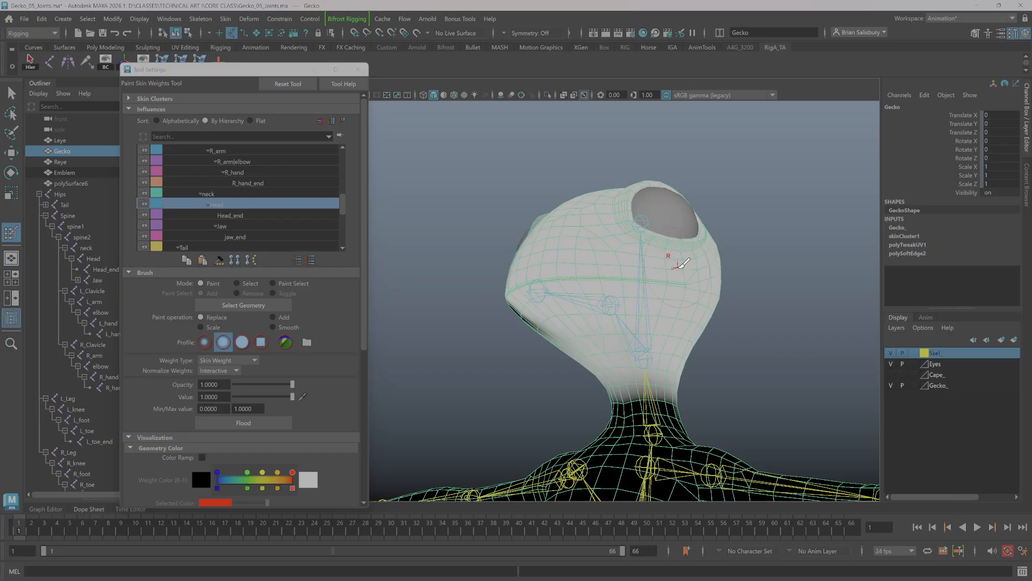
middle_click_drag(758, 213, 733, 212, "alt")
right_click_drag(733, 212, 761, 281, "alt")
left_click_drag(760, 281, 744, 282, "alt")
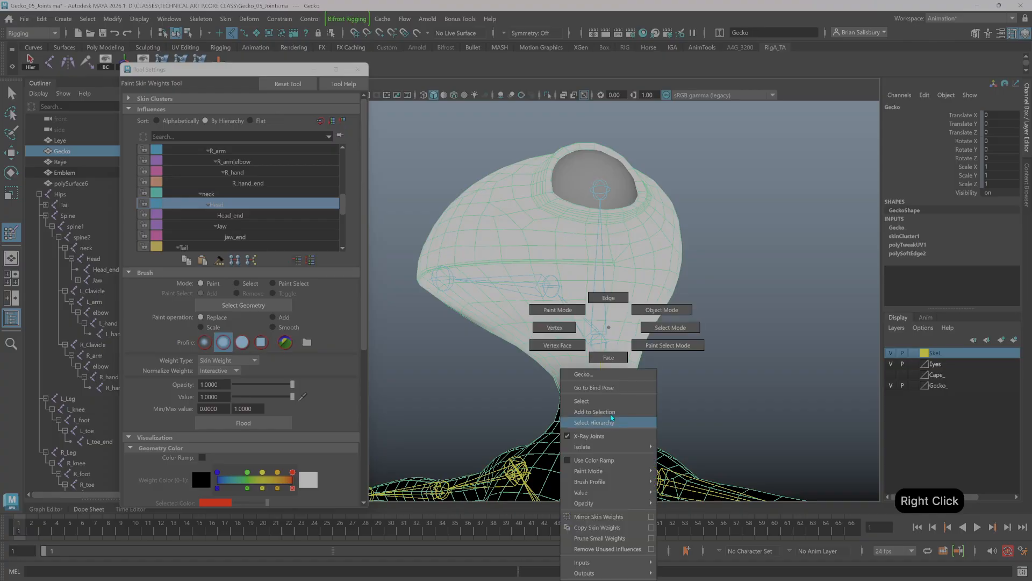
right_click_drag(613, 422, 609, 341)
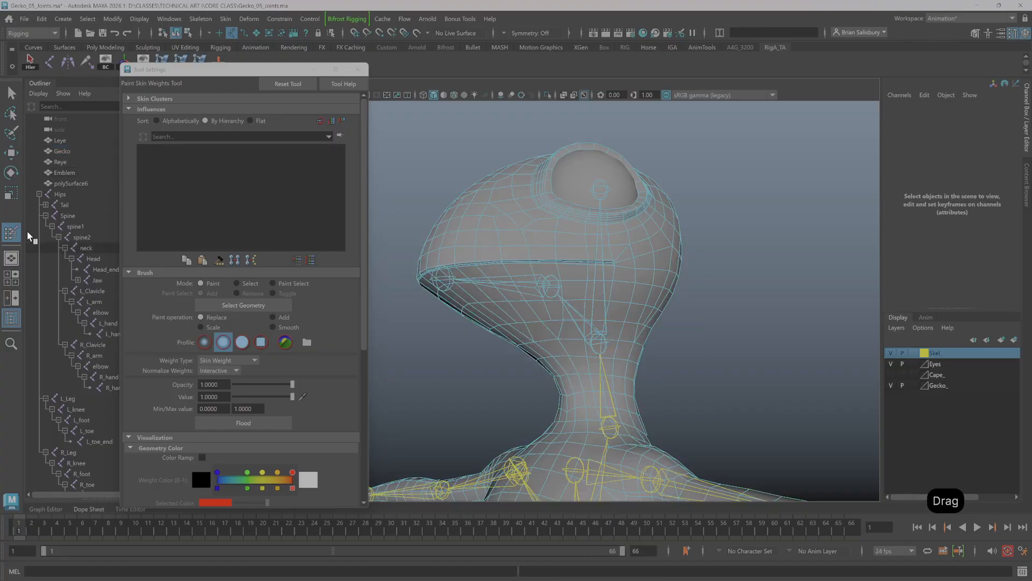
left_click(78, 153)
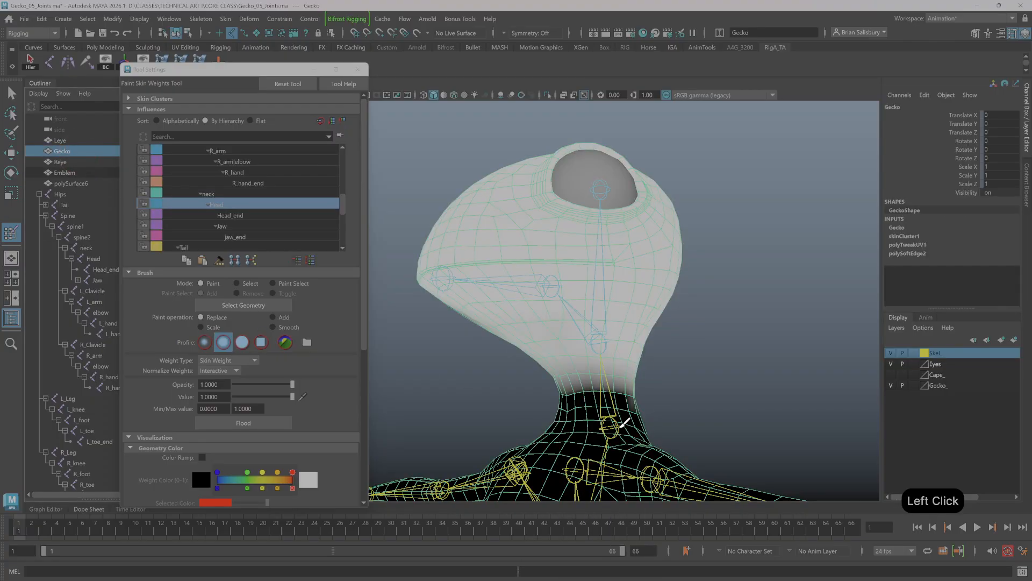
right_click_drag(616, 423, 630, 292)
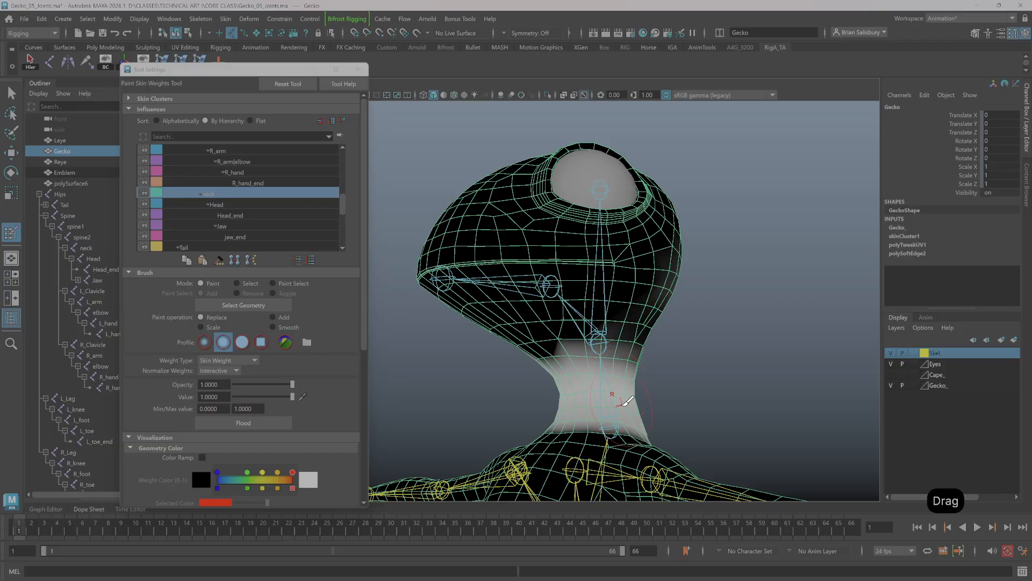
Paint neck weight all around the neck, from the shoulder line up to the base of the head.
left_click_drag(707, 333, 707, 351, "alt")
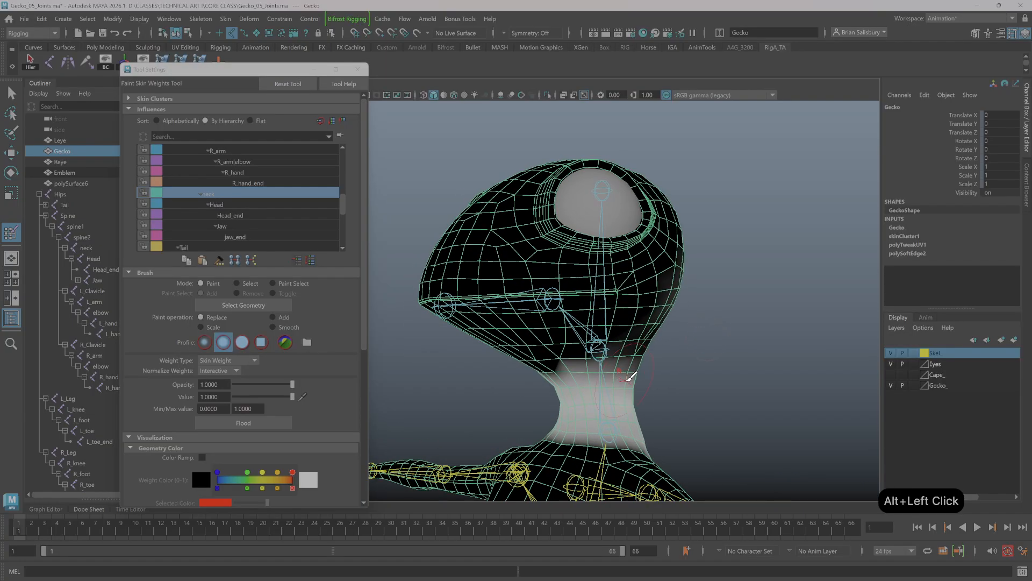
mouse_move(587, 379)
left_mouse_down()
mouse_move(611, 375)
mouse_move(582, 385)
mouse_move(594, 406)
mouse_move(627, 417)
mouse_move(570, 430)
mouse_move(623, 407)
mouse_move(654, 422)
left_mouse_up()
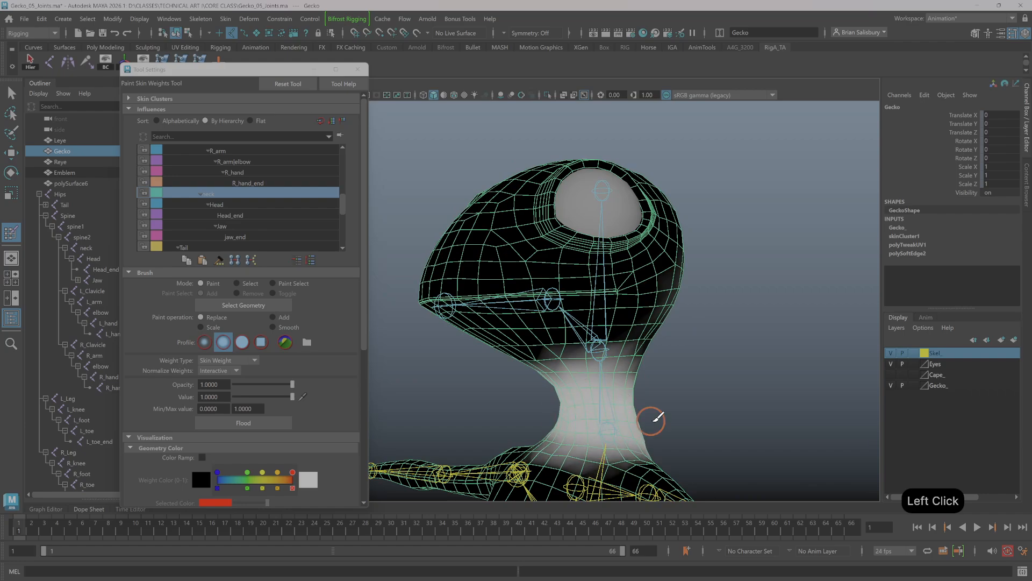
left_click_drag(723, 366, 661, 366, "alt")
mouse_move(469, 460)
left_mouse_down()
mouse_move(479, 428)
mouse_move(520, 436)
mouse_move(522, 446)
left_mouse_up()
left_click_drag(597, 381, 664, 361, "alt")
mouse_move(630, 361)
left_mouse_down()
mouse_move(624, 372)
mouse_move(633, 359)
left_mouse_up()
left_click_drag(707, 359, 670, 358, "alt")
mouse_move(515, 364)
left_mouse_down()
mouse_move(511, 375)
mouse_move(532, 371)
left_mouse_up()
mouse_move(626, 366)
left_mouse_down("alt")
mouse_move(694, 360)
mouse_move(605, 373)
mouse_move(598, 359)
left_mouse_up("alt")
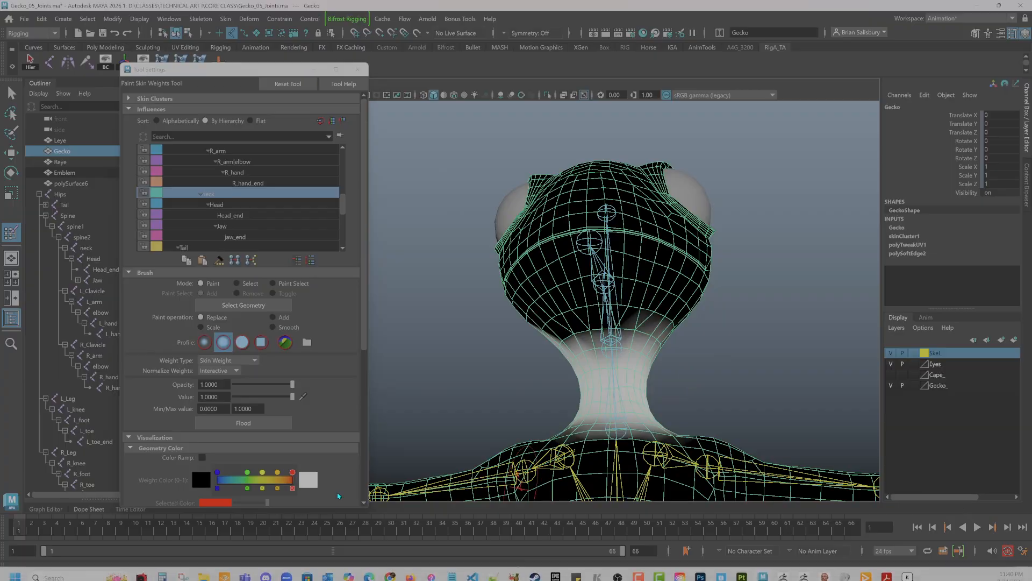
Check the neck deformation through the test poses, and at frame 38 soften the neck weight under the head with brush opacity 0.4259.
mouse_move(388, 522)
left_mouse_down()
mouse_move(529, 540)
mouse_move(337, 550)
mouse_move(376, 553)
mouse_move(391, 535)
left_mouse_up()
left_click_drag(474, 408, 518, 339, "alt")
left_click_drag(388, 527, 210, 514)
mouse_move(516, 301)
left_mouse_down("alt")
mouse_move(486, 299)
mouse_move(495, 309)
left_mouse_up("alt")
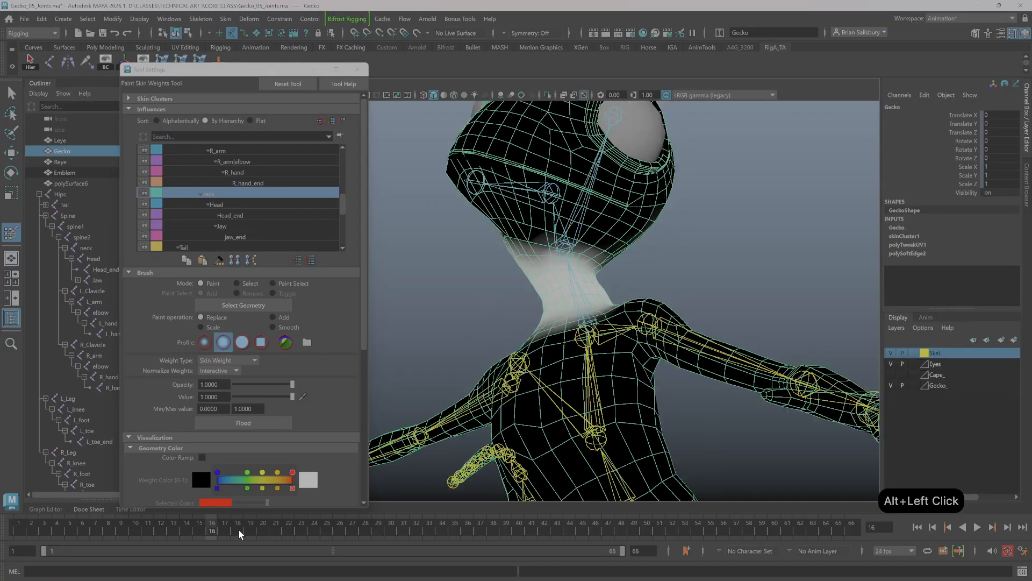
left_click_drag(240, 530, 489, 535)
left_click(570, 264)
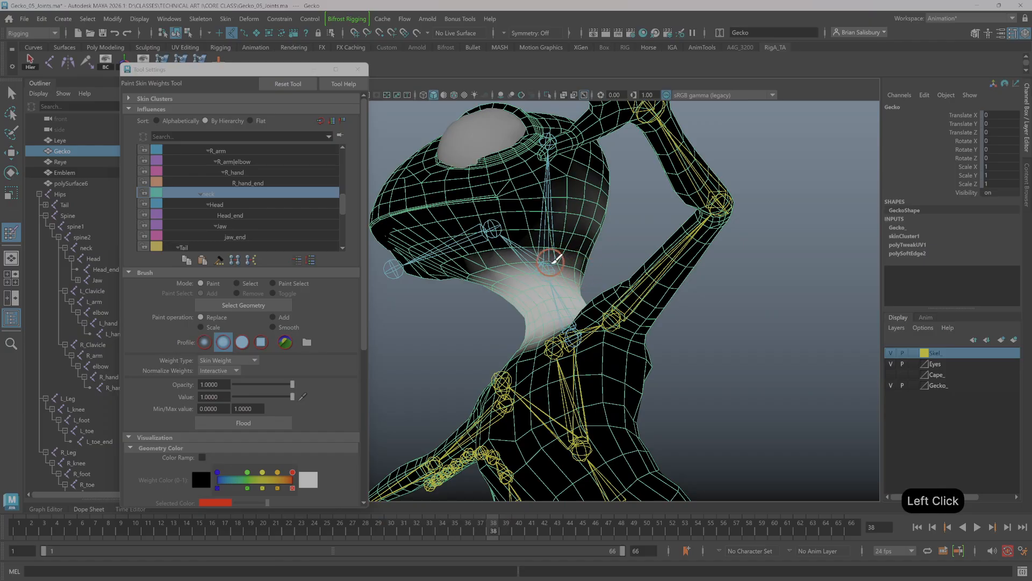
left_click_drag(576, 246, 602, 249, "alt")
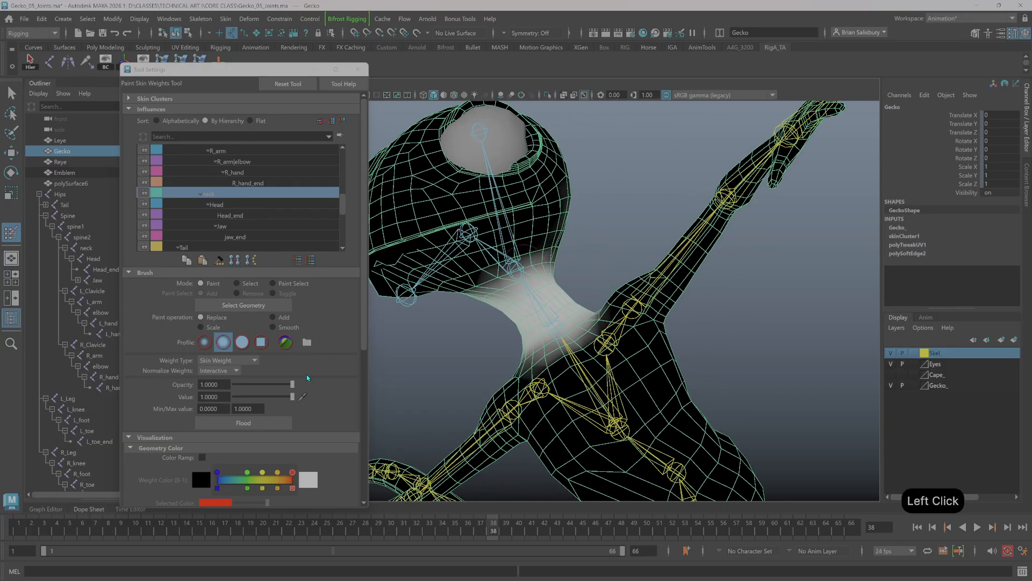
left_click_drag(292, 385, 262, 394)
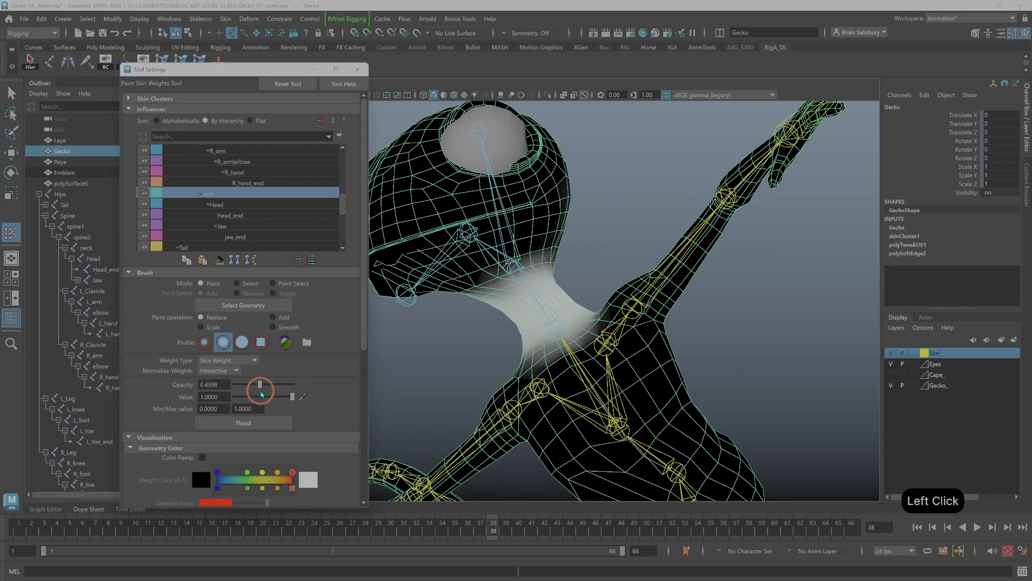
left_click_drag(531, 265, 523, 265)
left_click(545, 273)
left_click_drag(626, 249, 567, 247, "alt")
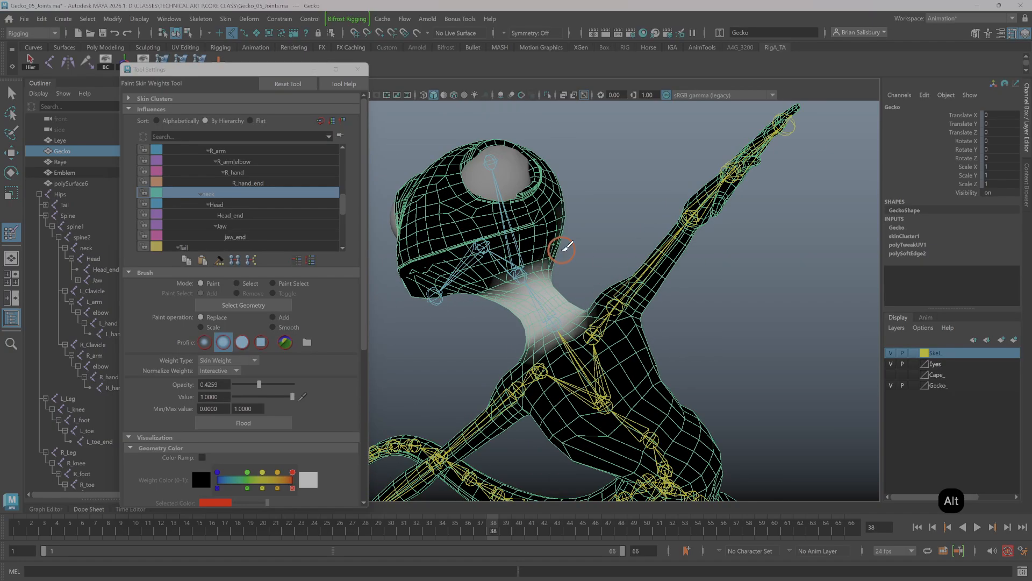
Go to frame 7 and touch up the neck weight across the upper and middle neck.
left_click_drag(246, 533, 102, 509)
left_click_drag(640, 301, 586, 313, "alt")
left_click(647, 234)
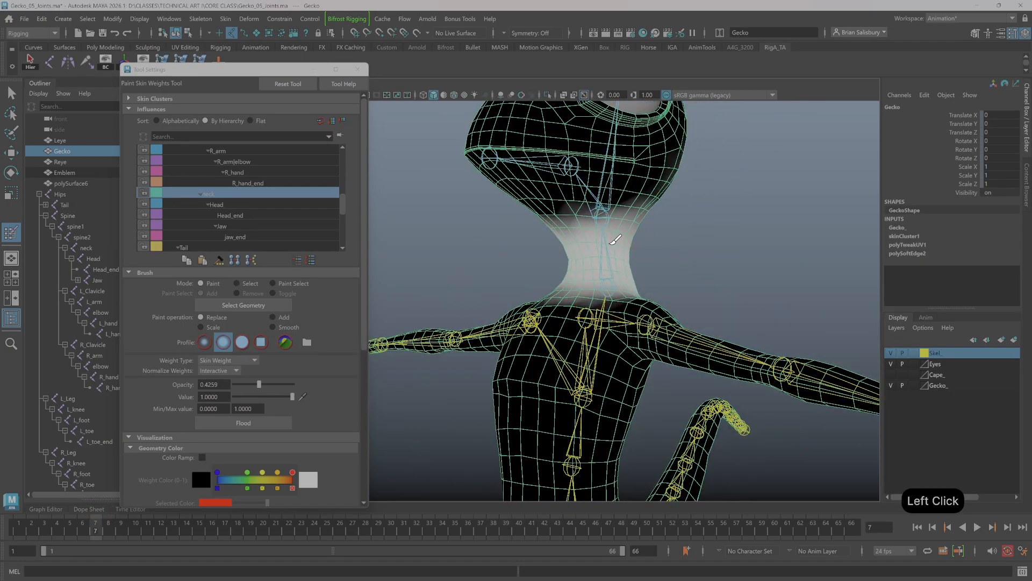
left_click_drag(591, 254, 588, 254)
Go to frame 28, dab neck weight behind the base of the head, and undo the last stroke there.
mouse_move(286, 530)
left_mouse_down()
mouse_move(388, 531)
mouse_move(366, 531)
left_mouse_up()
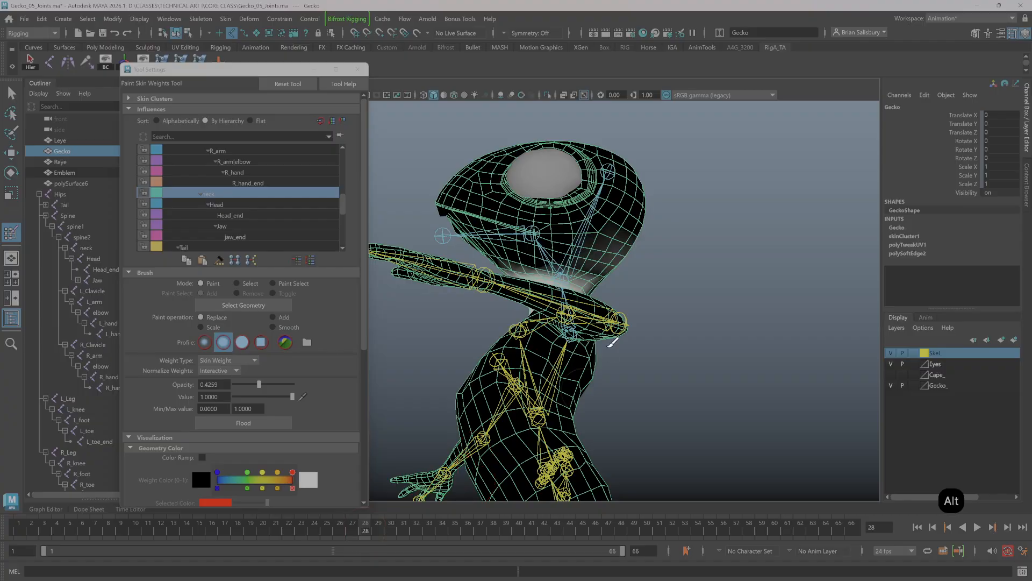
mouse_move(570, 328)
left_mouse_down("alt")
mouse_move(551, 323)
mouse_move(564, 323)
left_mouse_up("alt")
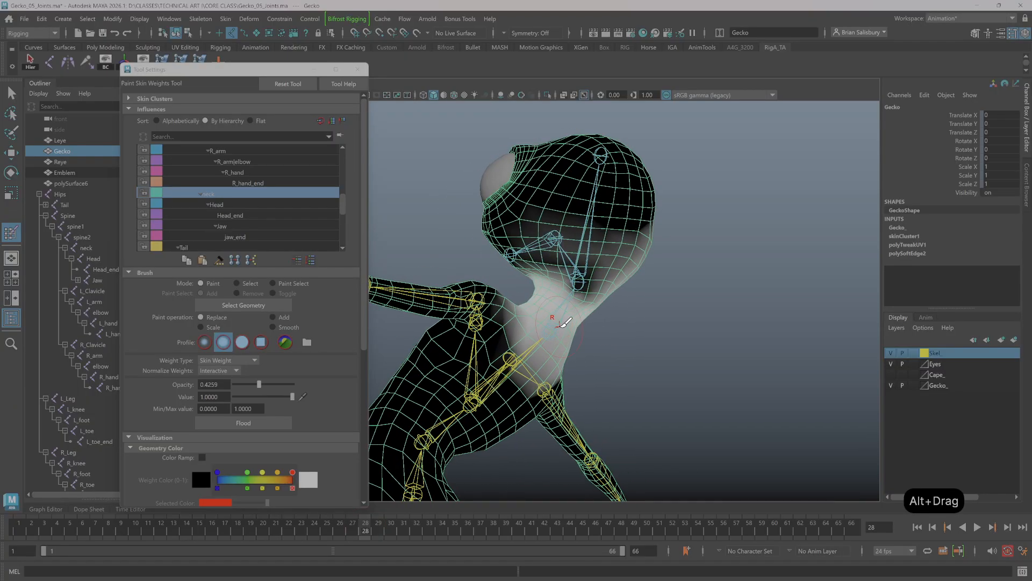
left_click(606, 289)
left_click(594, 286)
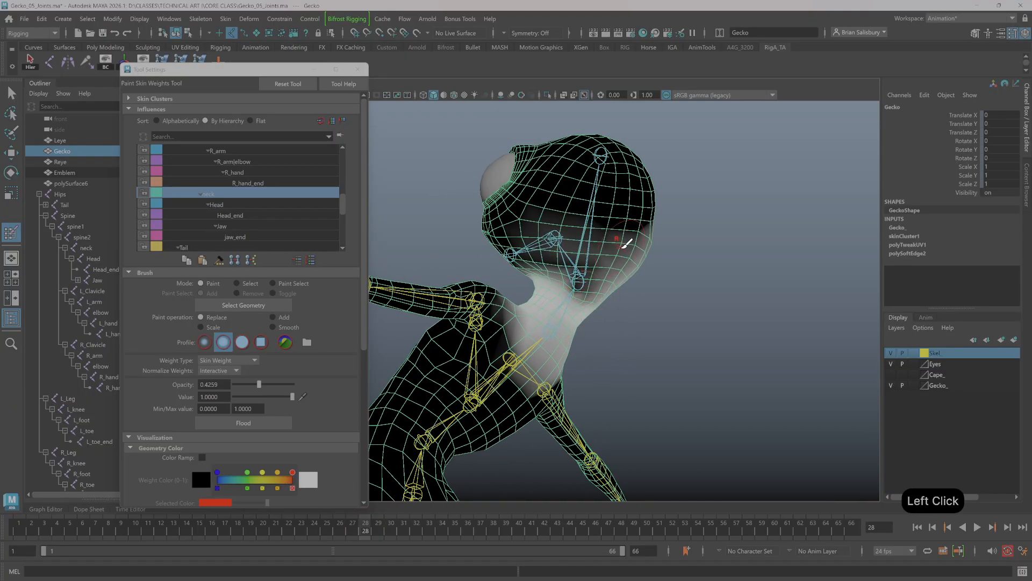
mouse_move(623, 249)
left_mouse_down()
mouse_move(573, 299)
mouse_move(578, 288)
left_mouse_up()
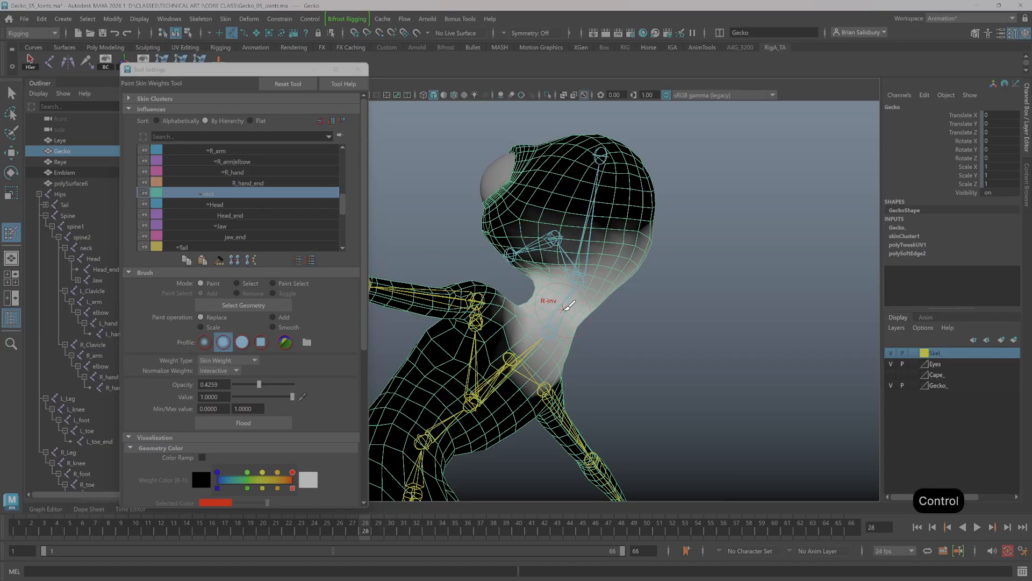
key("ctrl+z")
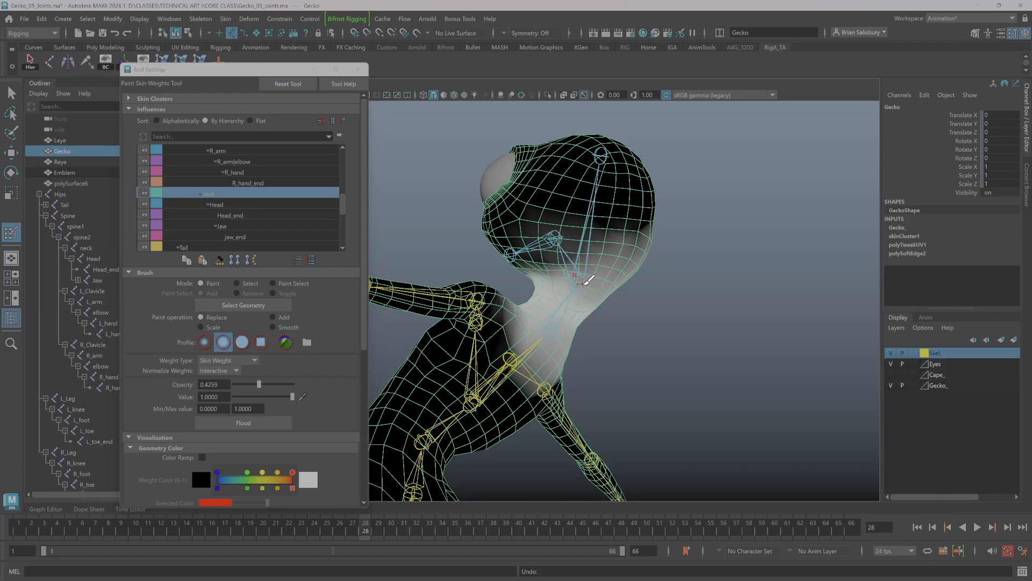
Make Head the active influence and paint its weight over the underside of the head where it meets the neck.
right_click_drag(587, 285, 592, 251)
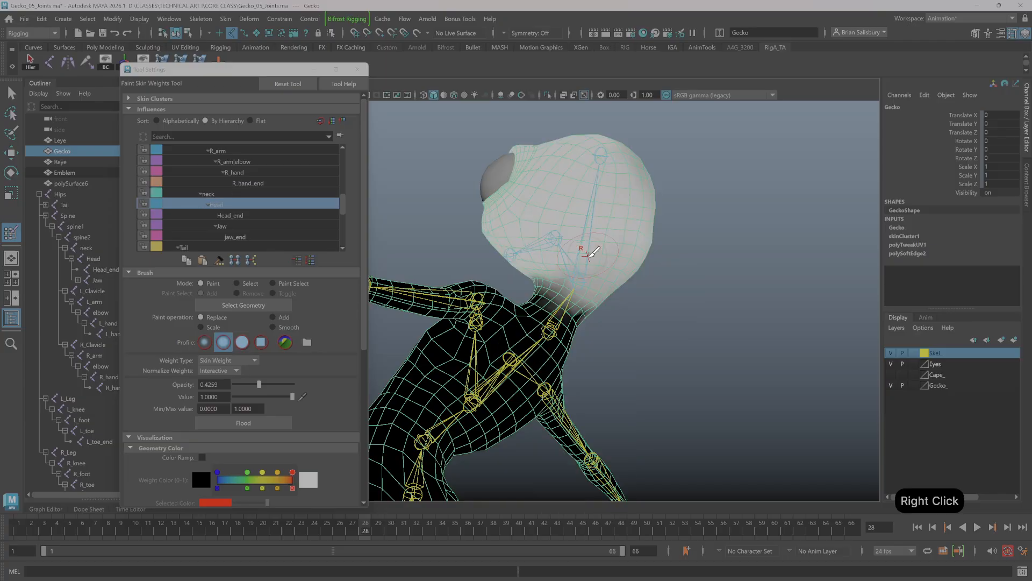
left_click(551, 264)
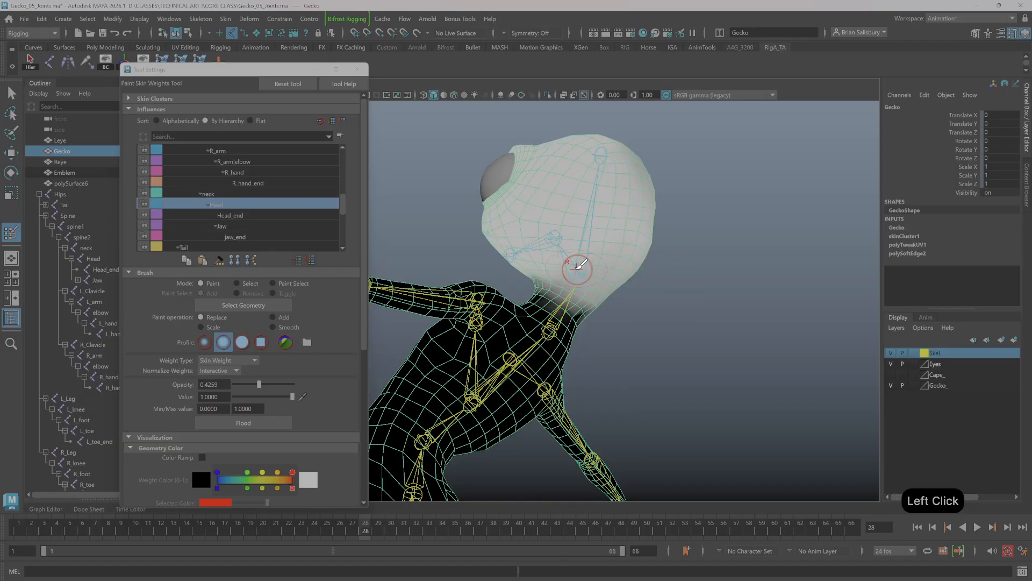
left_click_drag(640, 252, 745, 258, "alt")
left_click(560, 261)
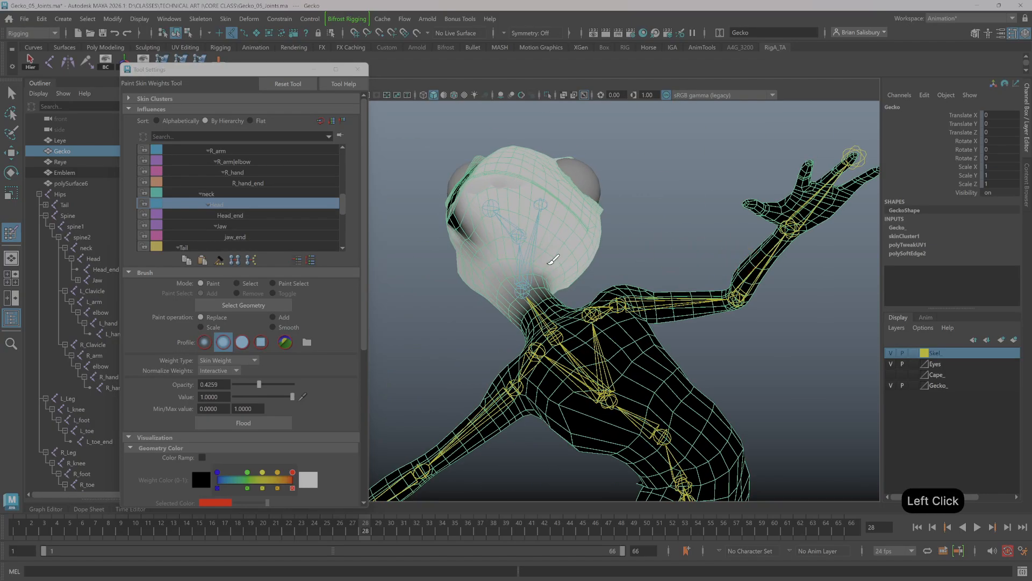
mouse_move(559, 242)
left_mouse_down("alt")
mouse_move(656, 235)
mouse_move(661, 223)
left_mouse_up("alt")
left_click(661, 224)
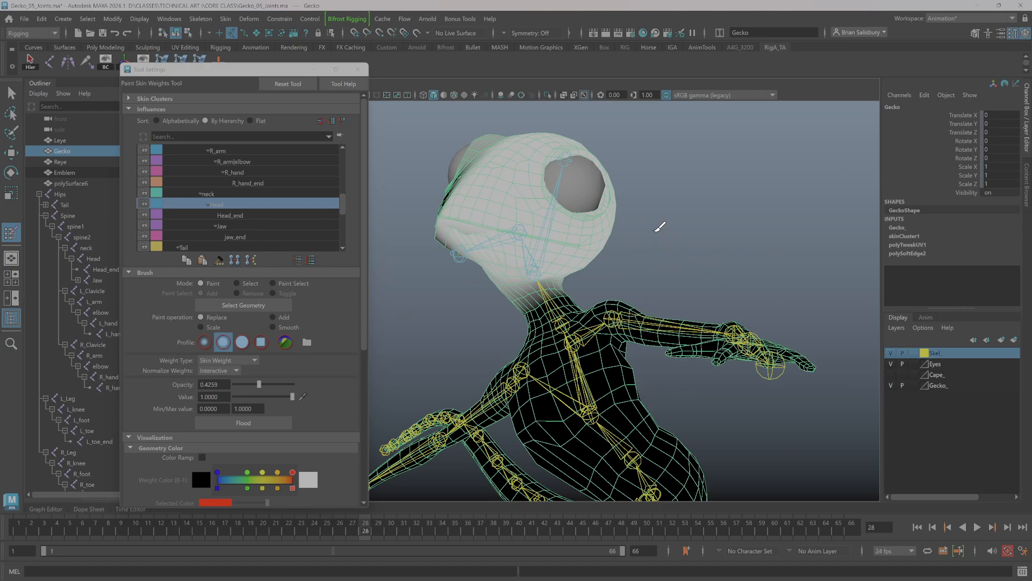
Inspect the L_arm influence at the left shoulder and paint L_Clavicle weight into the left armpit with a resized brush.
right_click_drag(617, 310, 624, 278)
left_click_drag(627, 284, 648, 274, "alt")
right_click_drag(647, 274, 722, 276, "alt")
middle_click_drag(718, 274, 640, 196, "alt")
left_click_drag(658, 218, 644, 197, "alt")
right_click_drag(644, 197, 728, 221, "alt")
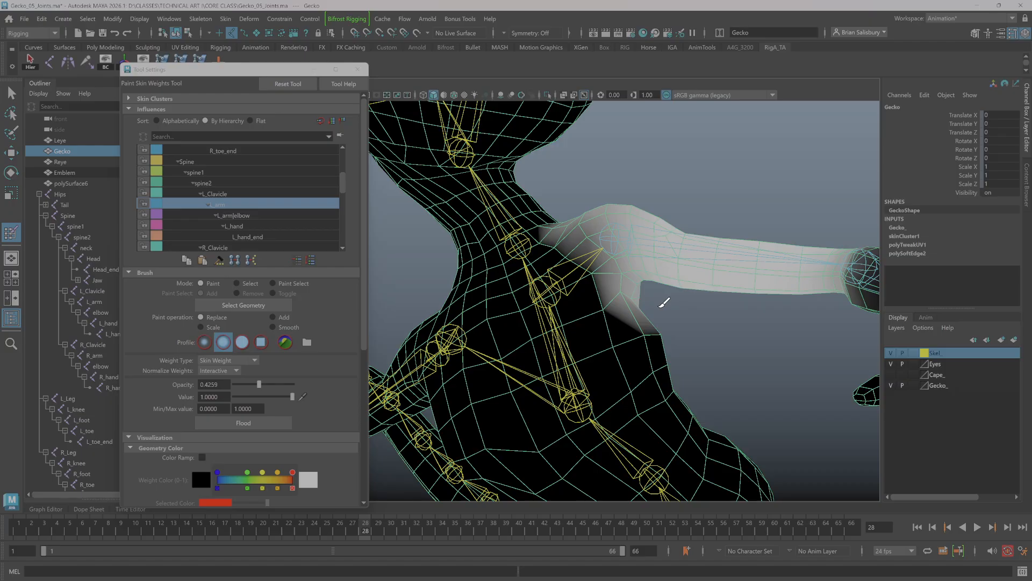
right_click(547, 277)
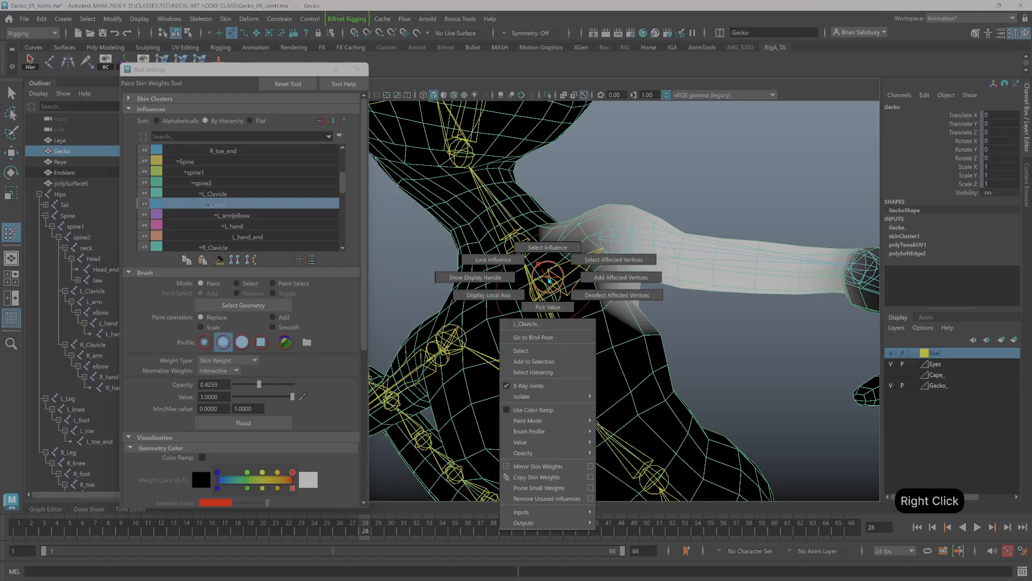
left_click(548, 248)
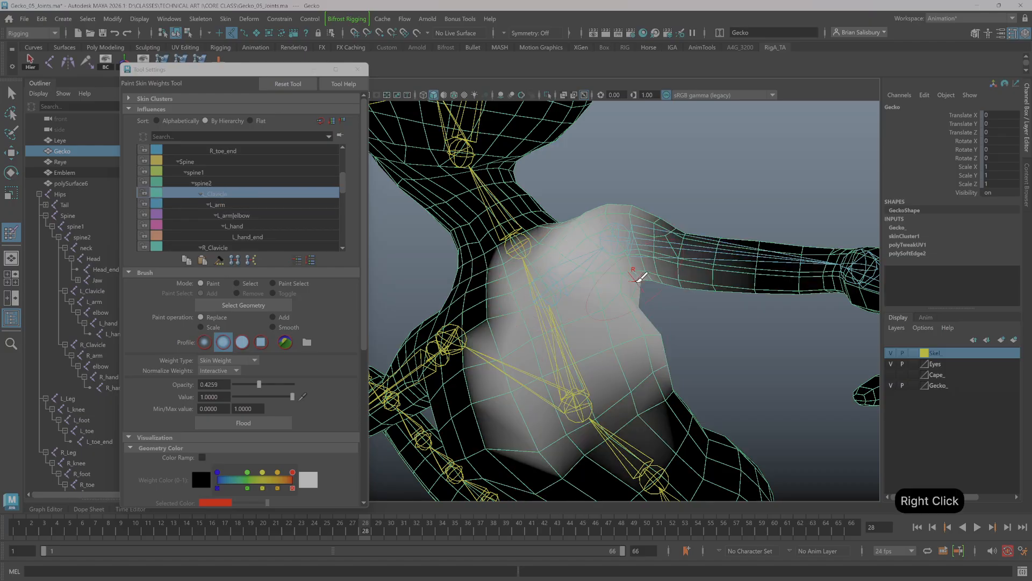
left_click_drag(636, 295, 642, 297)
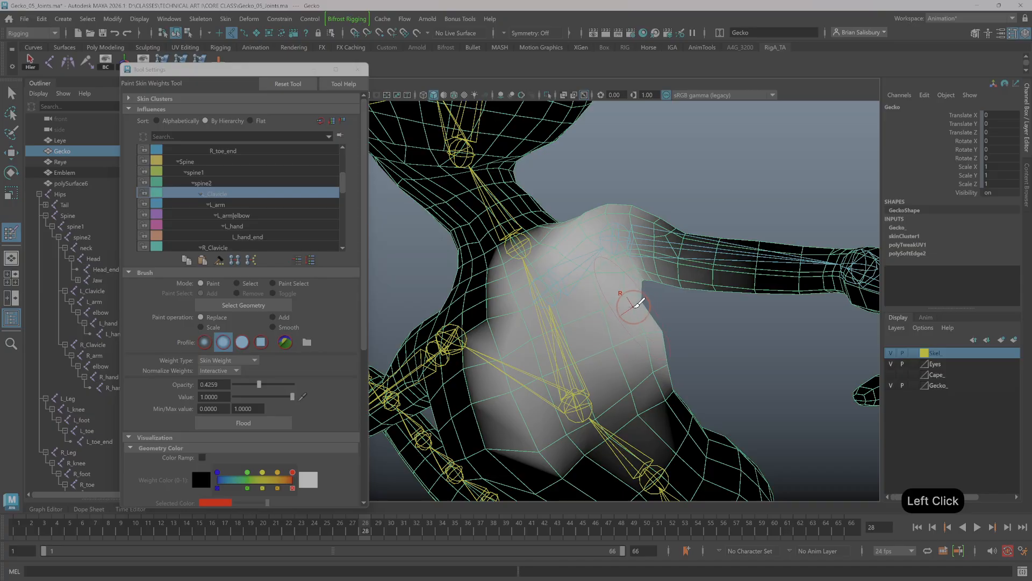
key("b")
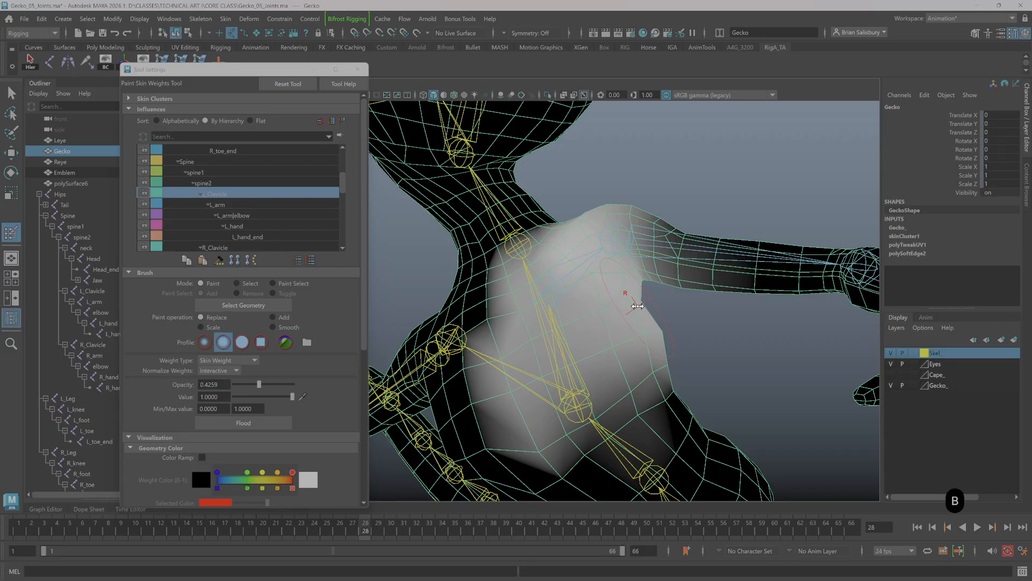
left_click_drag(638, 311, 625, 314)
left_click(640, 301)
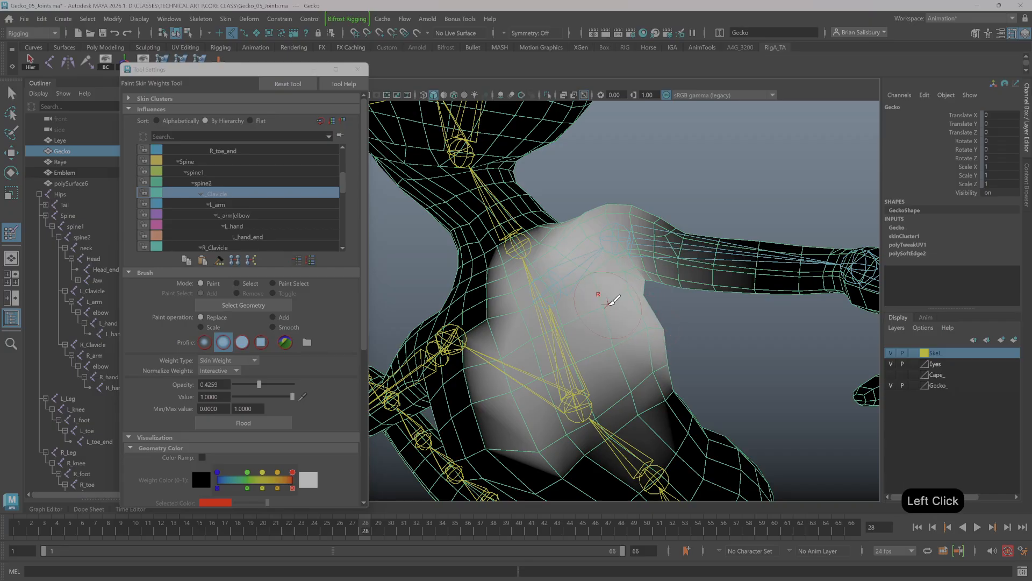
Make spine2 the active influence and paint its weight along the side of the torso below the left armpit.
right_click_drag(569, 327, 580, 292)
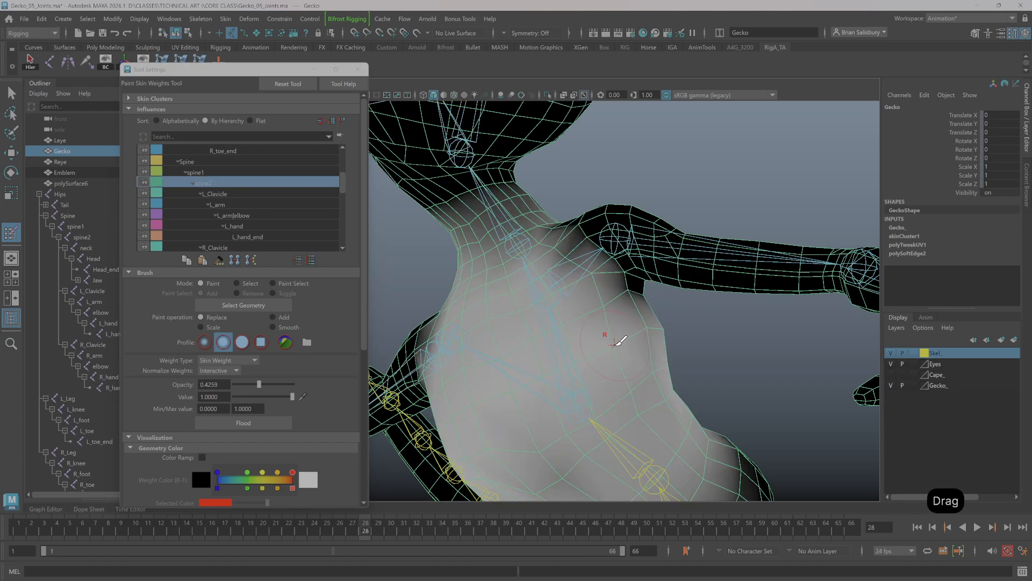
left_click_drag(624, 321, 620, 317)
left_click(635, 289)
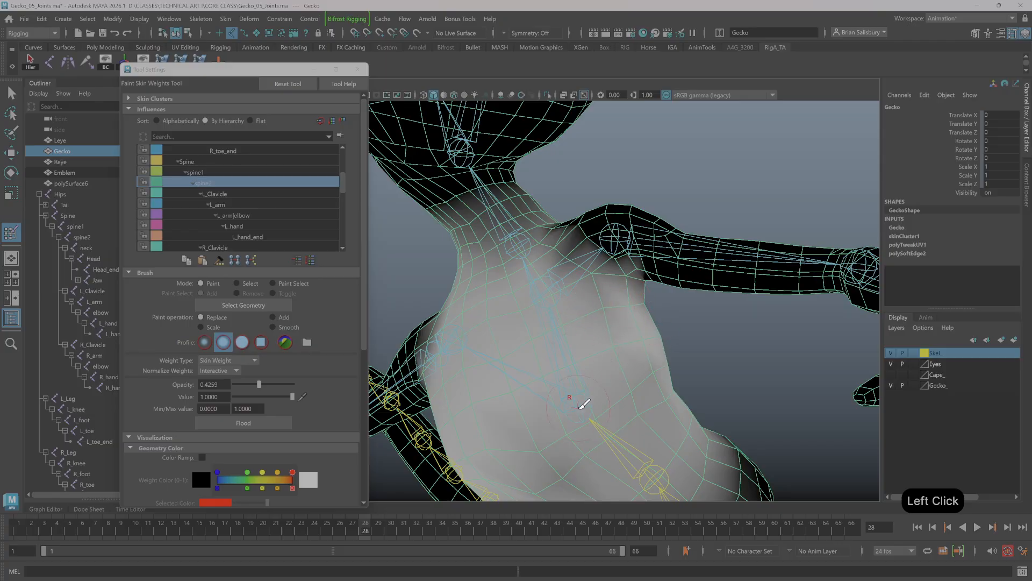
Brush spine2 weight onto the gecko's upper chest and make L_arm the active influence.
mouse_move(597, 302)
left_mouse_down()
mouse_move(590, 280)
mouse_move(571, 271)
mouse_move(572, 280)
left_mouse_up()
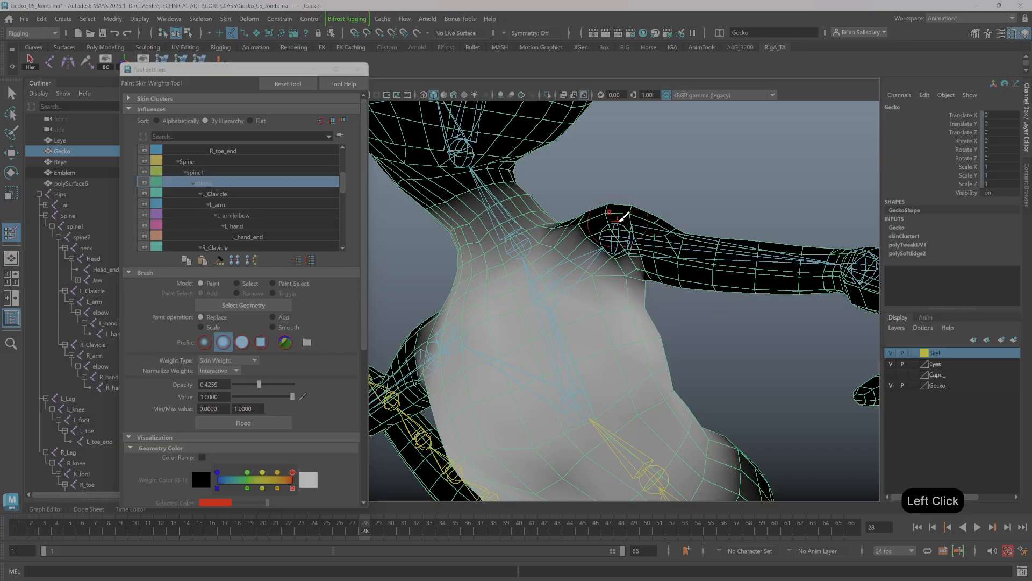
right_click(620, 227)
right_click_drag(620, 227, 629, 189)
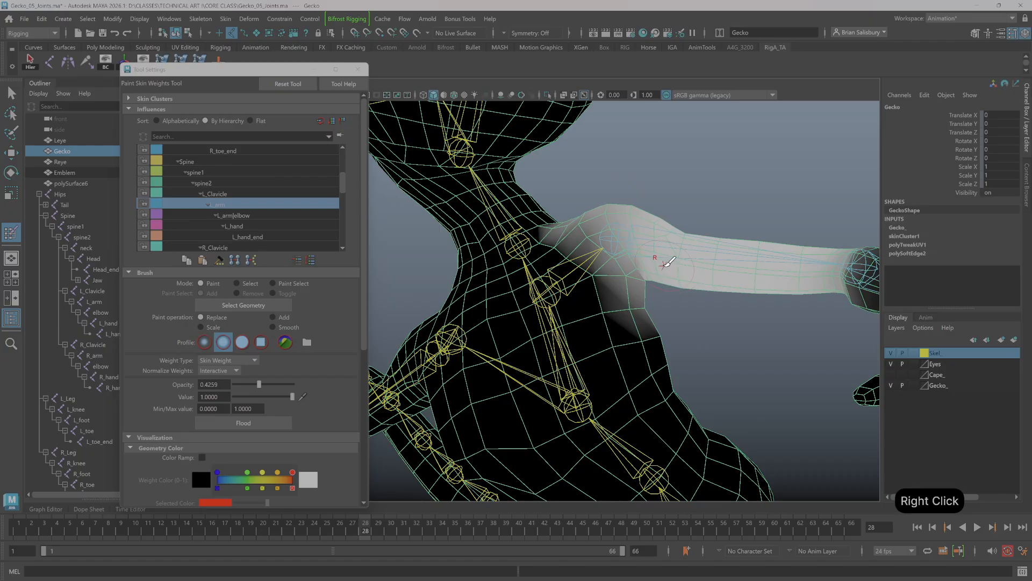
left_click(659, 267)
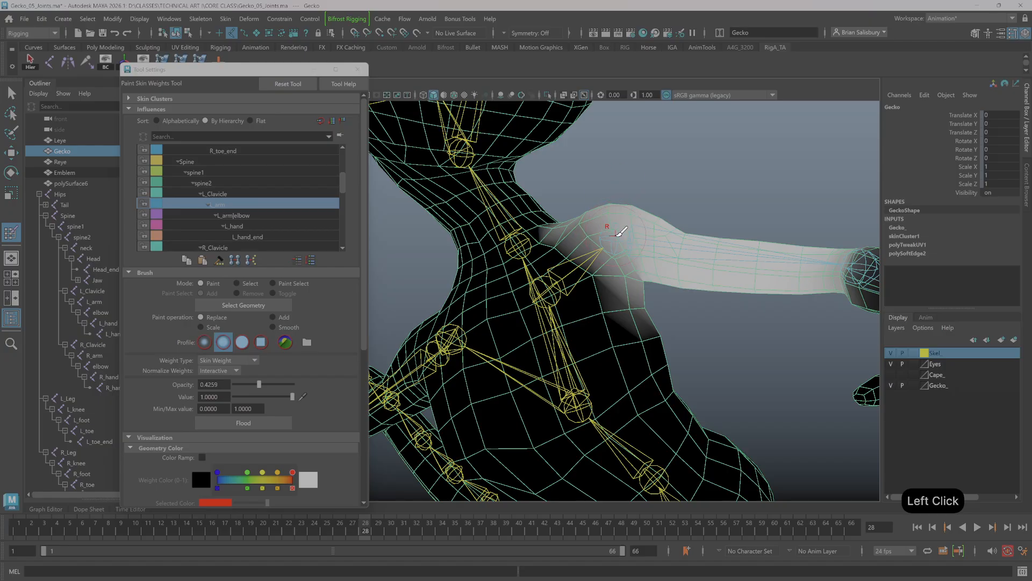
Examine the L_arm weights around the left shoulder and armpit while scrubbing the animation to frame 32 and back to frame 23.
left_click_drag(627, 206, 552, 171, "alt")
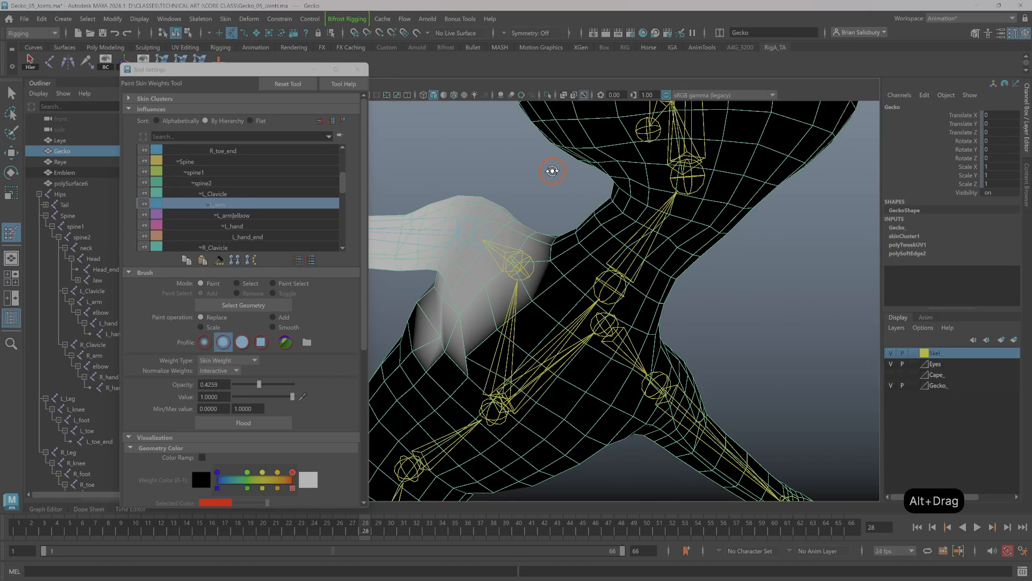
left_click(484, 223)
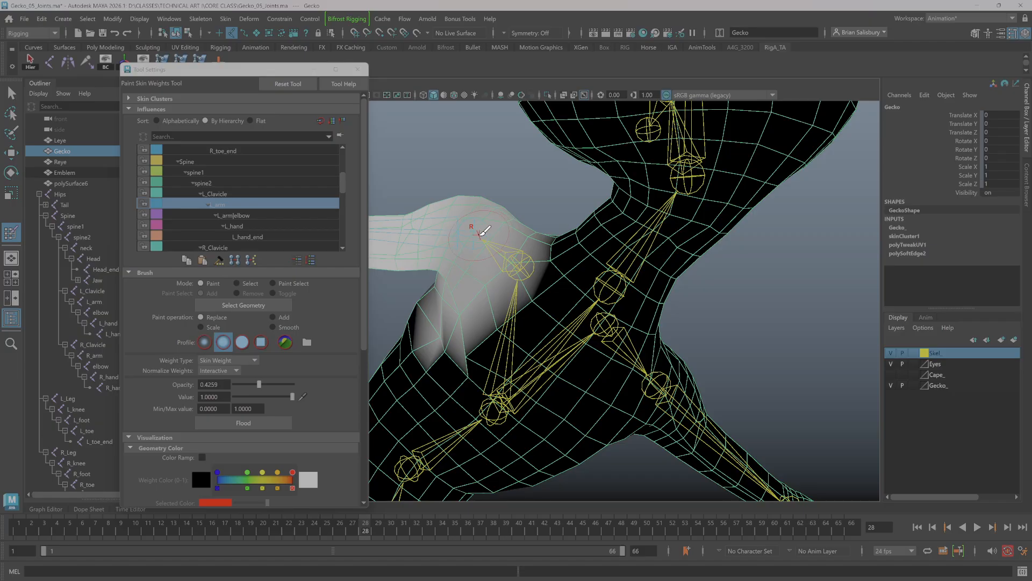
left_click_drag(375, 532, 416, 528)
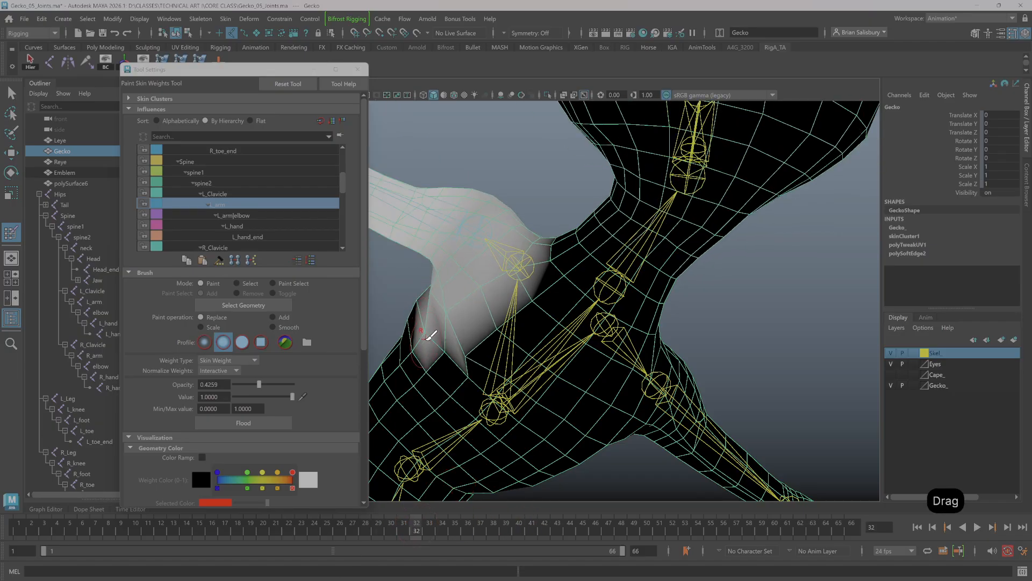
left_click_drag(415, 528, 308, 475)
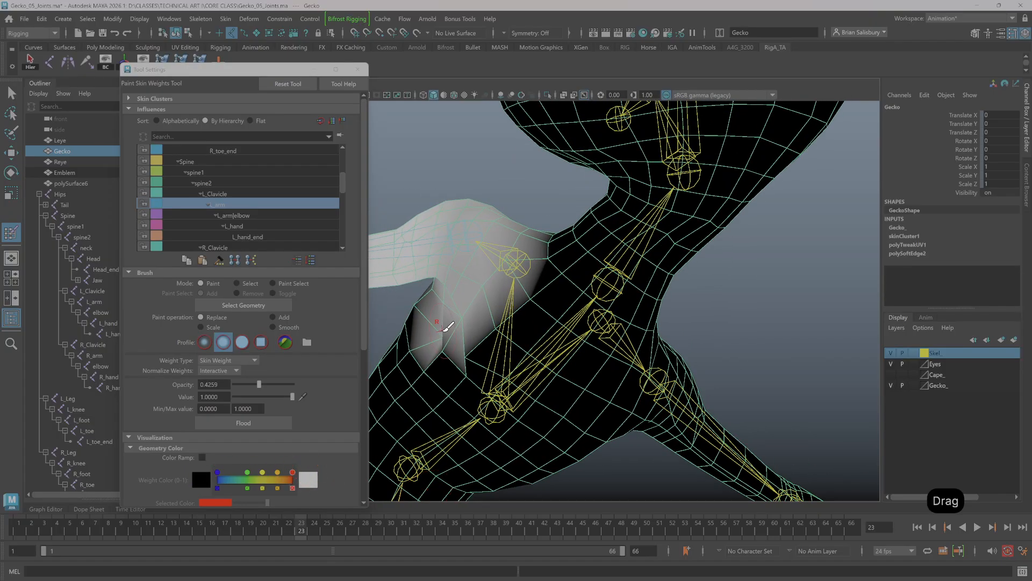
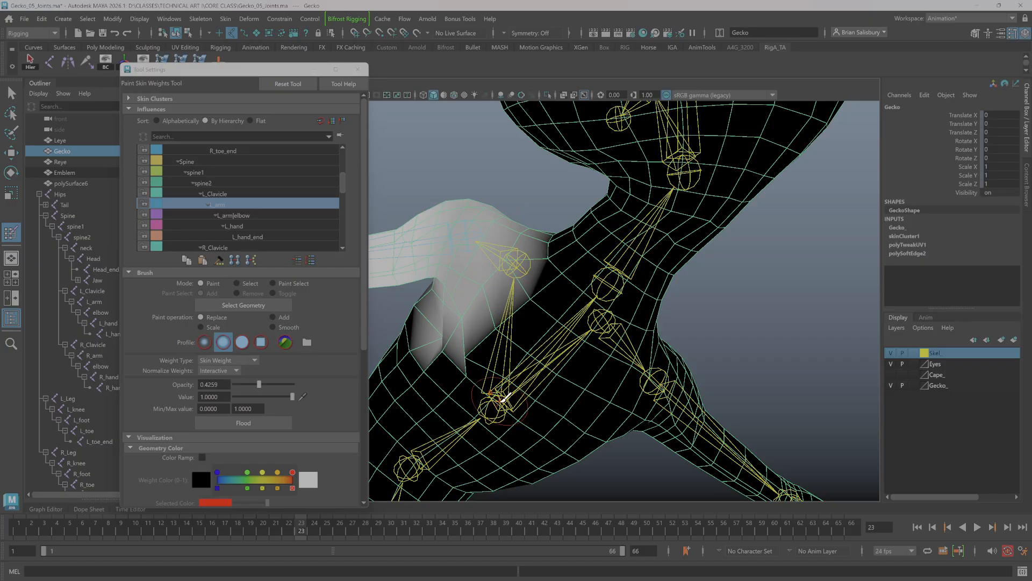
mouse_move(503, 398)
right_mouse_down()
mouse_move(497, 309)
mouse_move(492, 346)
mouse_move(760, 327)
right_mouse_up()
left_click(655, 384)
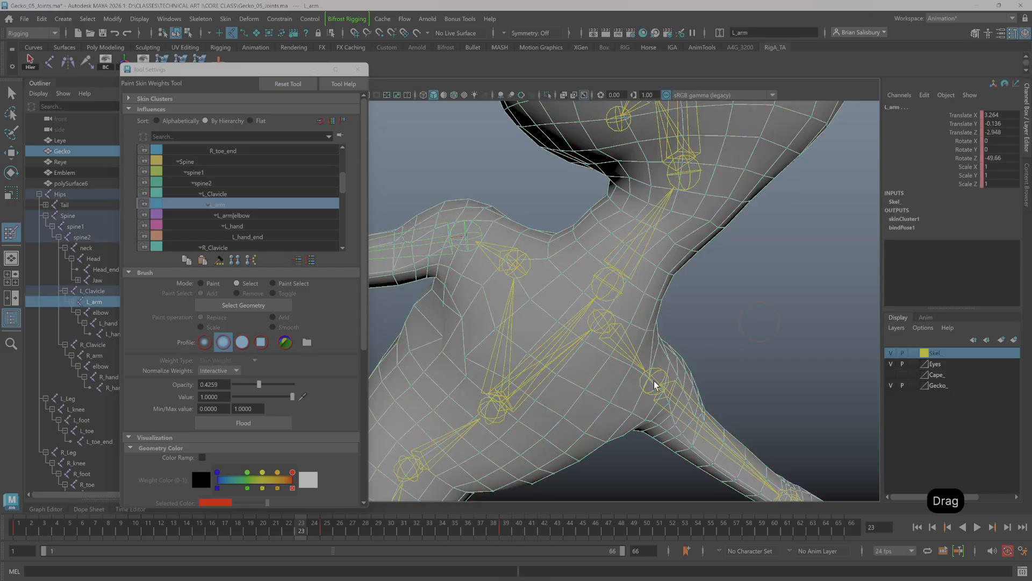
left_click(71, 153)
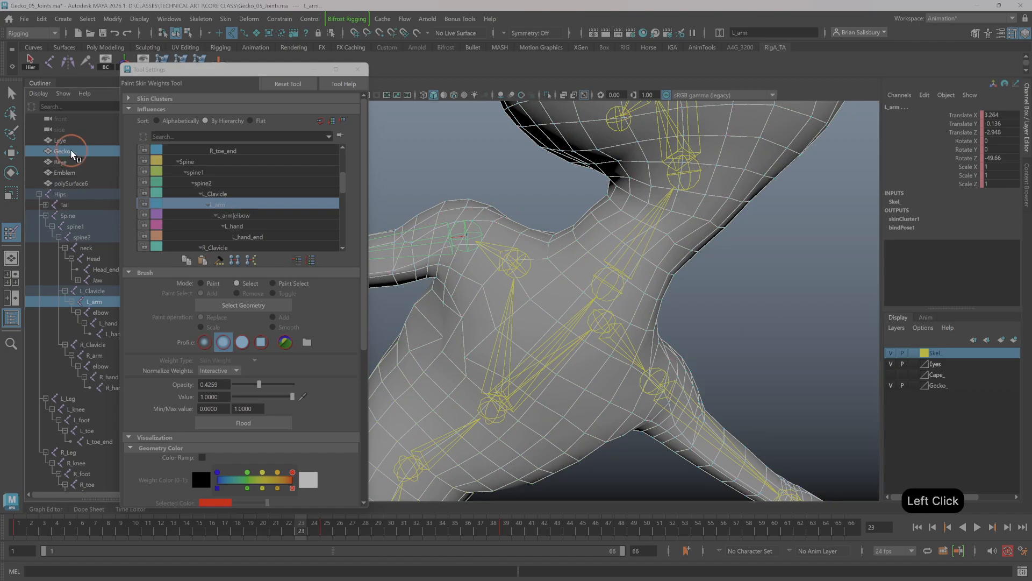
left_click(419, 173)
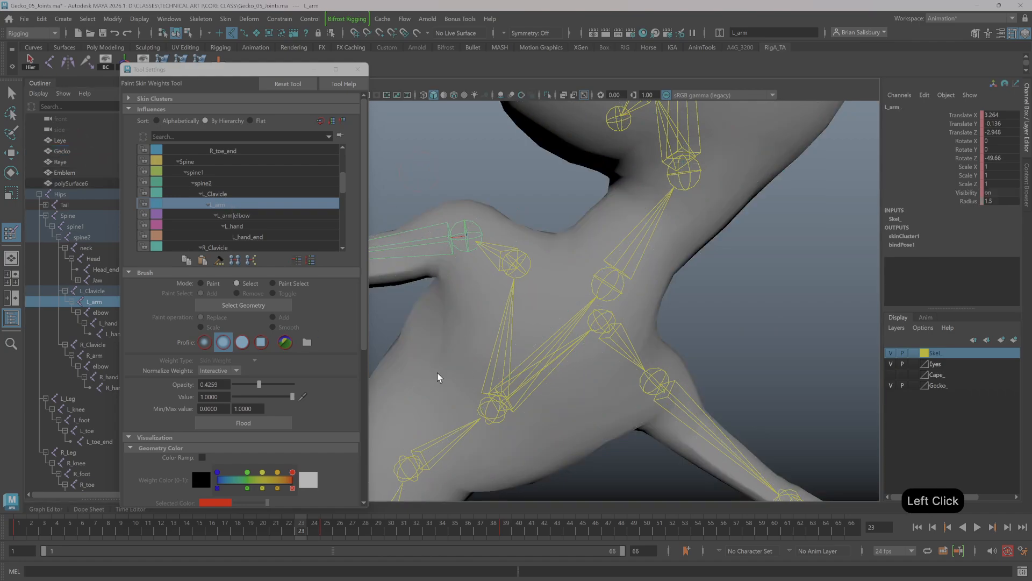
left_click(76, 156)
left_click(84, 155)
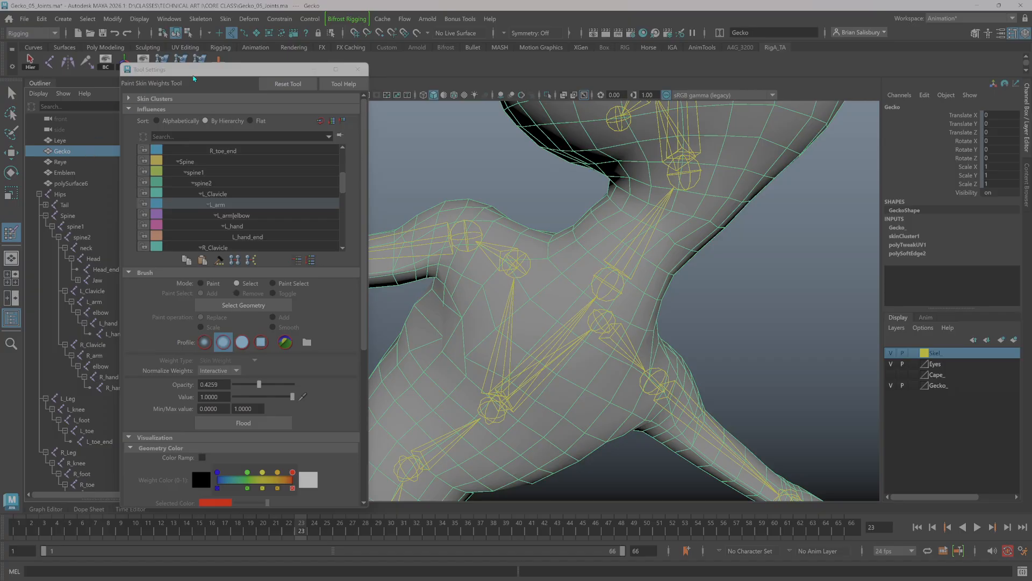
left_click_drag(200, 72, 179, 157)
left_click(525, 212)
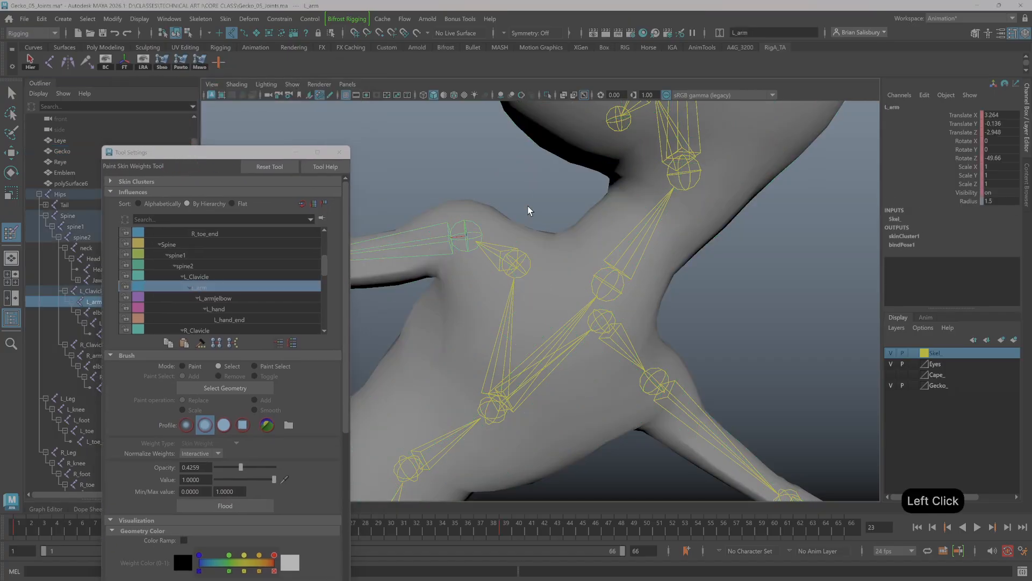
left_click_drag(568, 222, 571, 301)
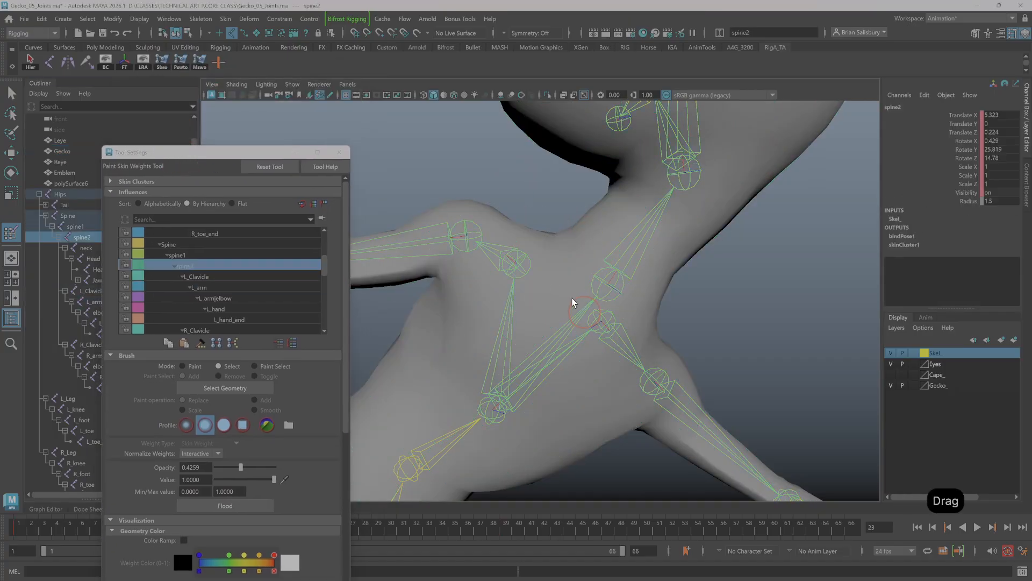
left_click(491, 176)
left_click(78, 150)
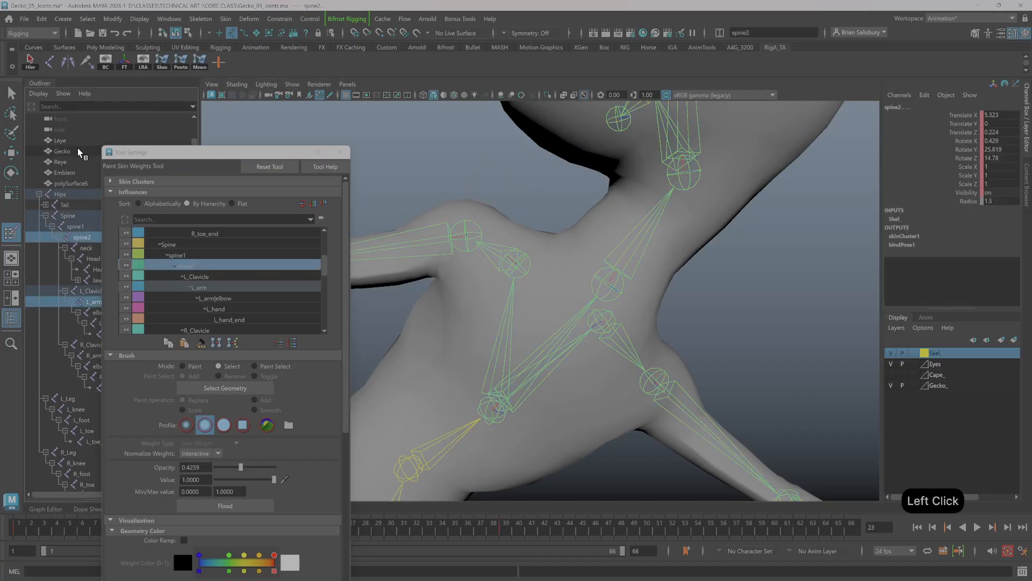
left_click(181, 62)
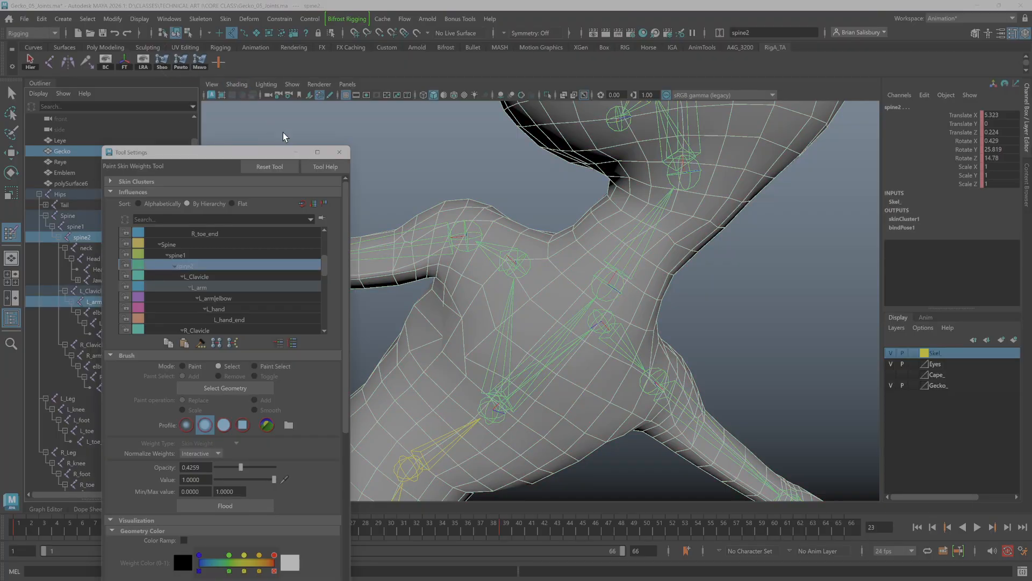
left_click(560, 200)
left_click_drag(557, 215, 569, 267)
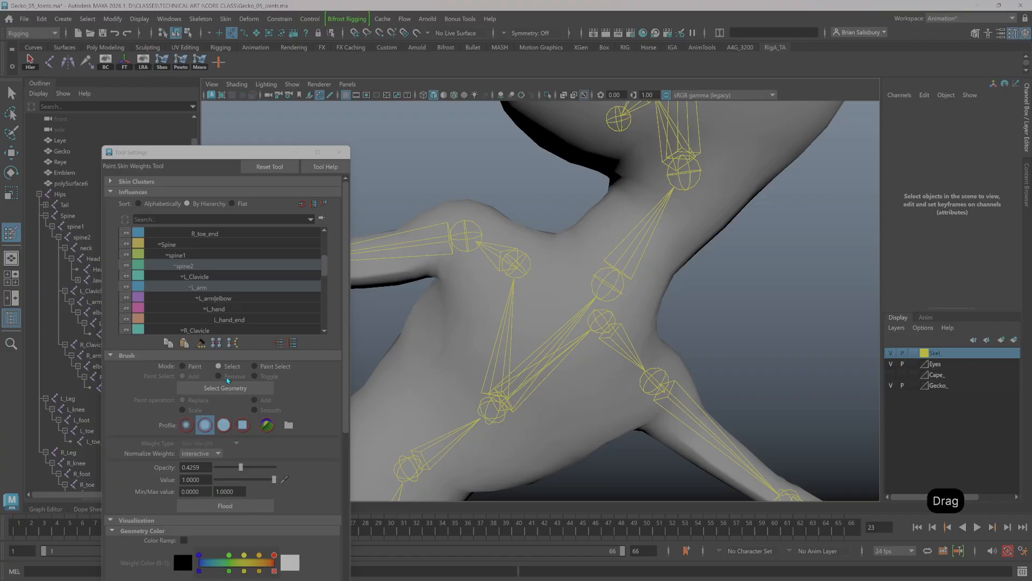
Return the skin weights brush to Paint mode and select the Gecko mesh for painting.
left_click(183, 366)
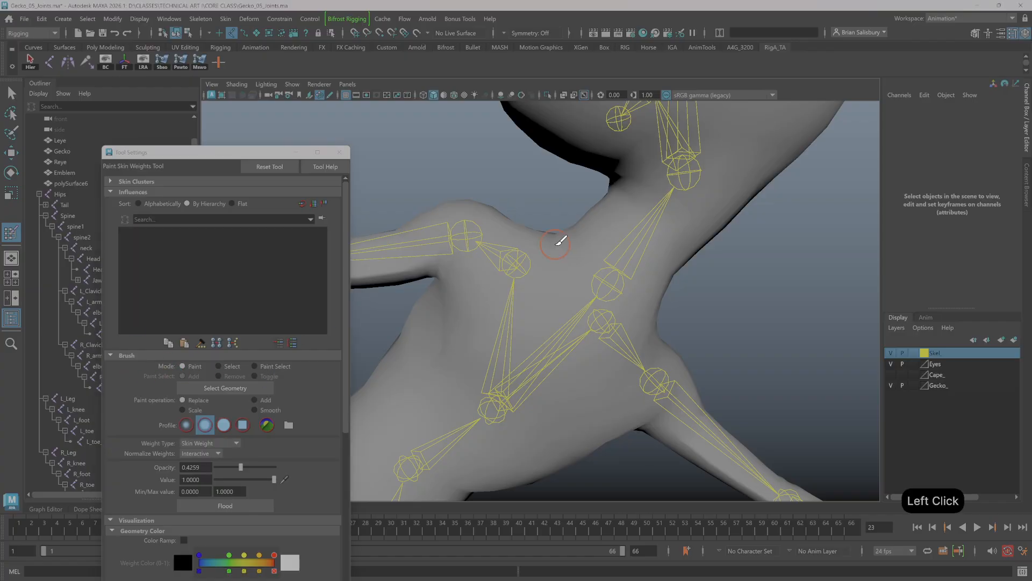
left_click(67, 150)
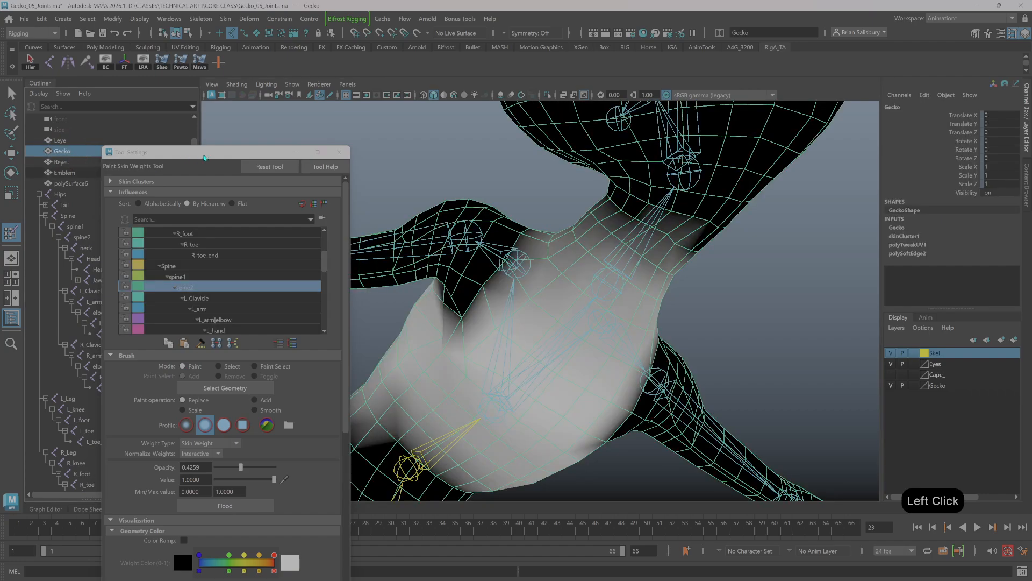
left_click_drag(210, 153, 202, 107)
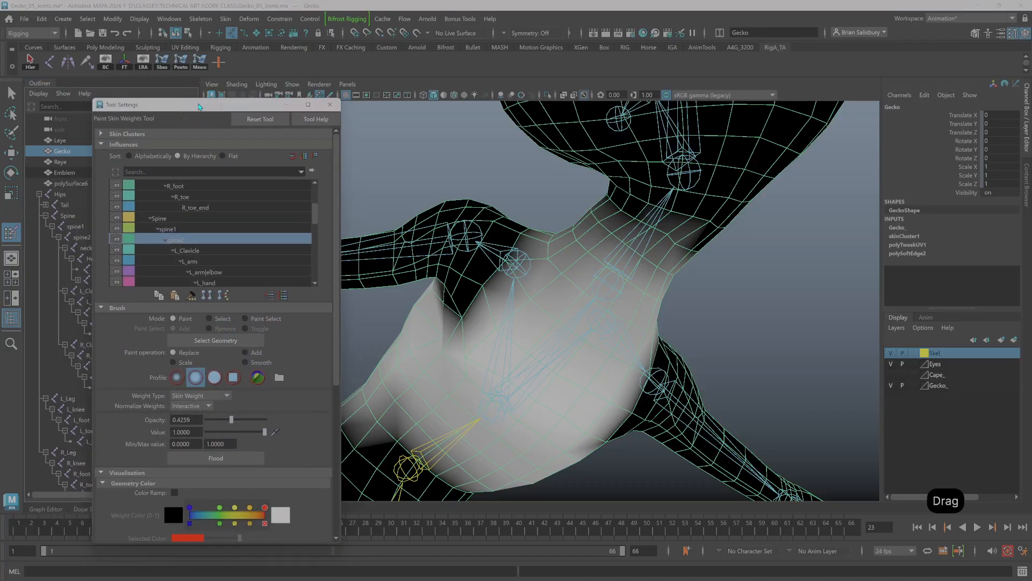
Paint spine2 weight with the Replace operation over the dark notch beneath the left armpit.
mouse_move(699, 301)
left_mouse_down("alt")
mouse_move(723, 300)
mouse_move(710, 297)
left_mouse_up("alt")
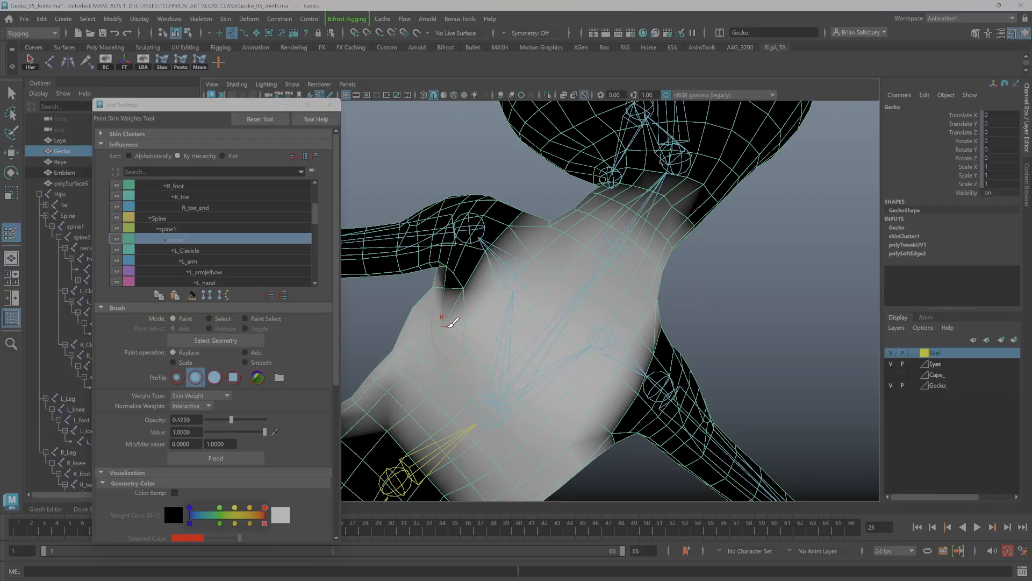
mouse_move(454, 315)
left_mouse_down()
mouse_move(430, 317)
mouse_move(431, 327)
left_mouse_up()
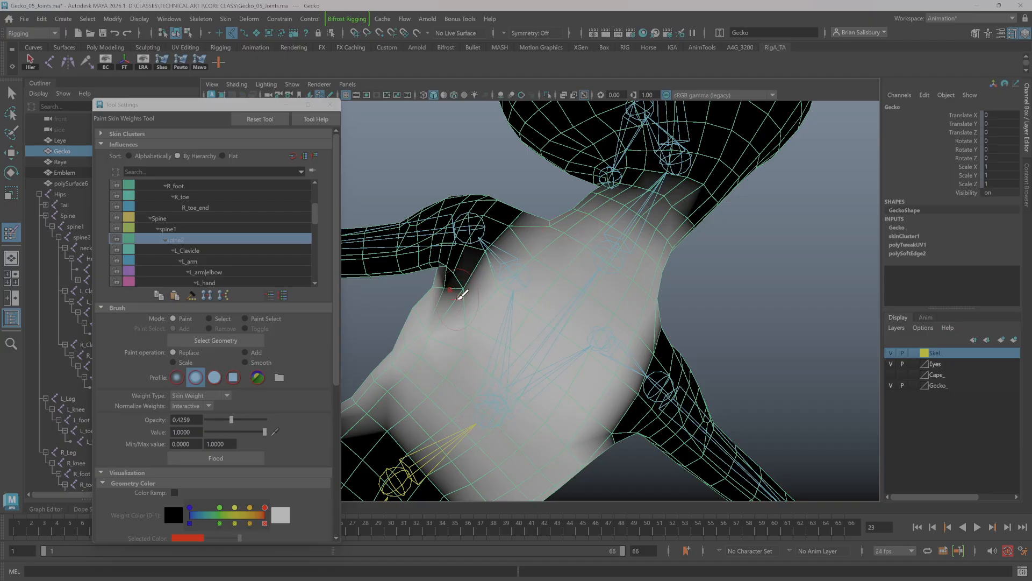
mouse_move(461, 296)
left_mouse_down()
mouse_move(453, 286)
mouse_move(439, 312)
mouse_move(442, 297)
left_mouse_up()
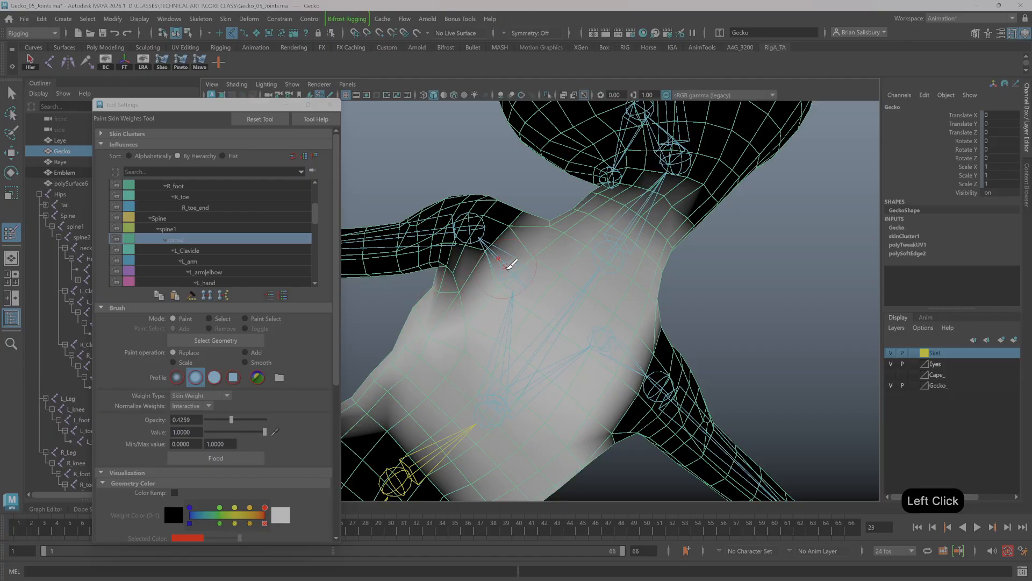
Make L_Clavicle the active influence and paint its weight from the base of the neck across the shoulder to below the left armpit.
mouse_move(524, 266)
right_mouse_down()
mouse_move(534, 271)
mouse_move(538, 252)
right_mouse_up()
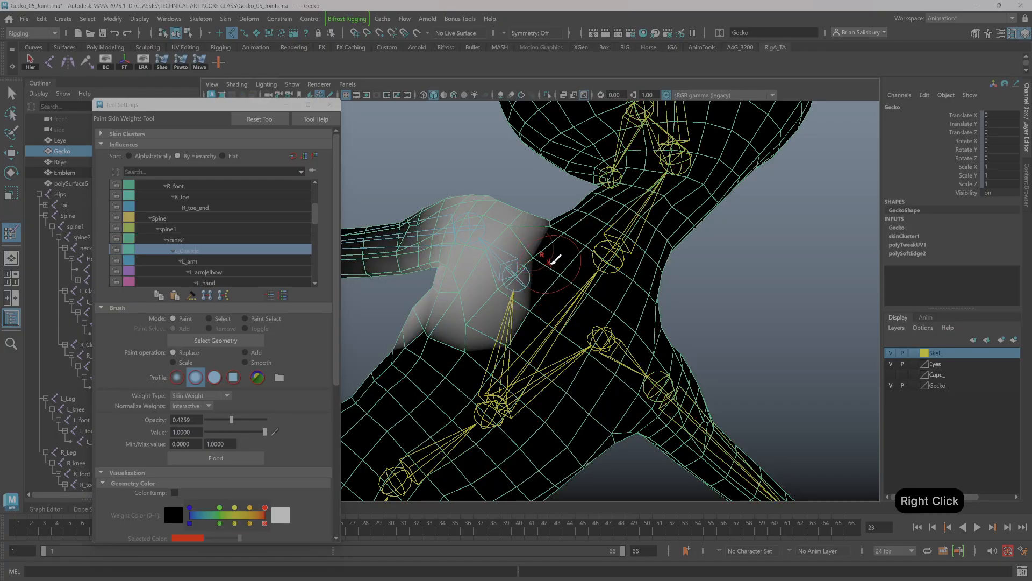
mouse_move(547, 248)
left_mouse_down()
mouse_move(532, 280)
mouse_move(429, 285)
mouse_move(445, 341)
left_mouse_up()
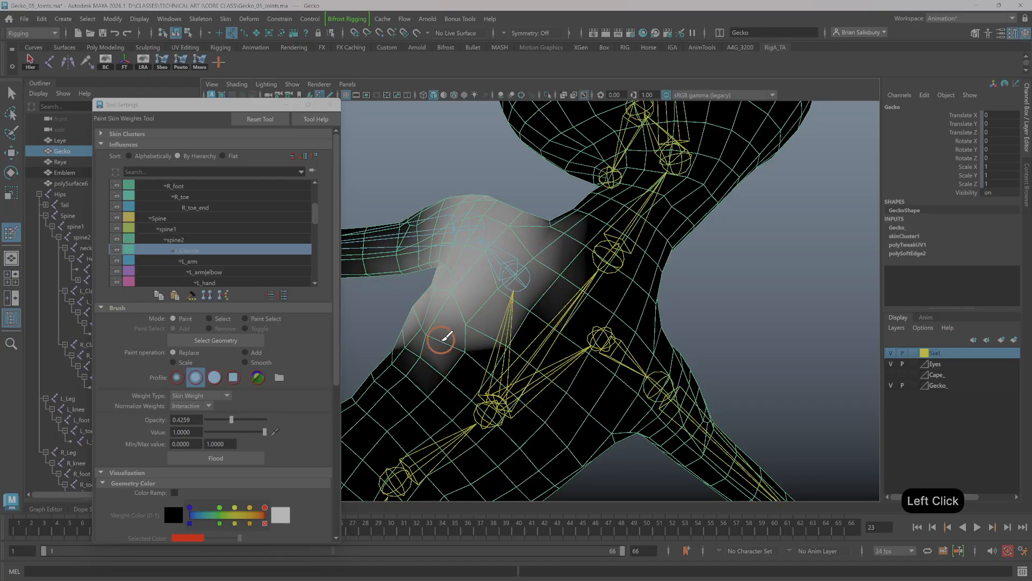
mouse_move(521, 268)
left_mouse_down()
mouse_move(439, 286)
mouse_move(421, 315)
mouse_move(475, 327)
mouse_move(462, 349)
mouse_move(514, 281)
mouse_move(452, 283)
mouse_move(538, 219)
left_mouse_up()
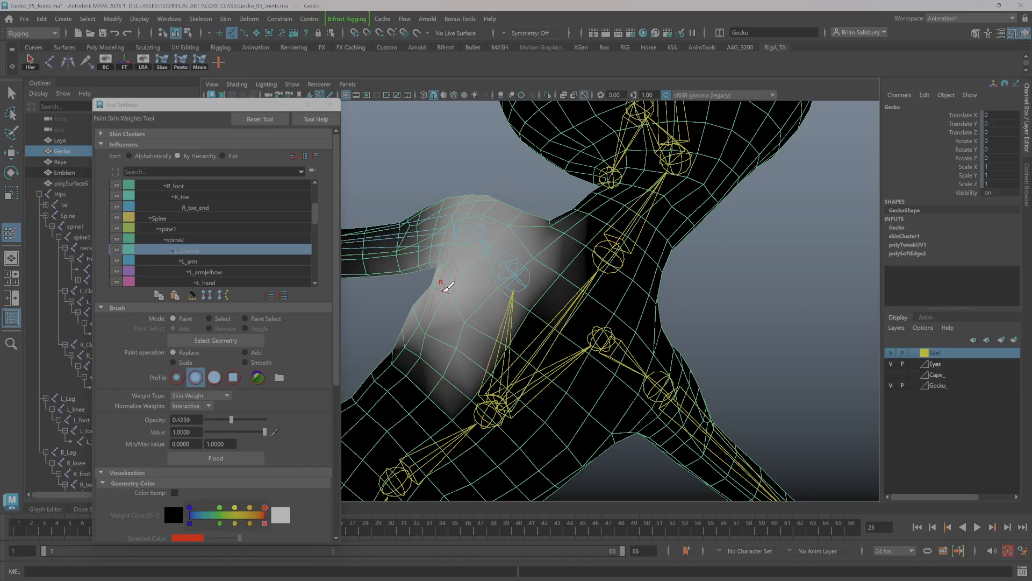
mouse_move(437, 284)
left_mouse_down()
mouse_move(441, 310)
mouse_move(462, 323)
left_mouse_up()
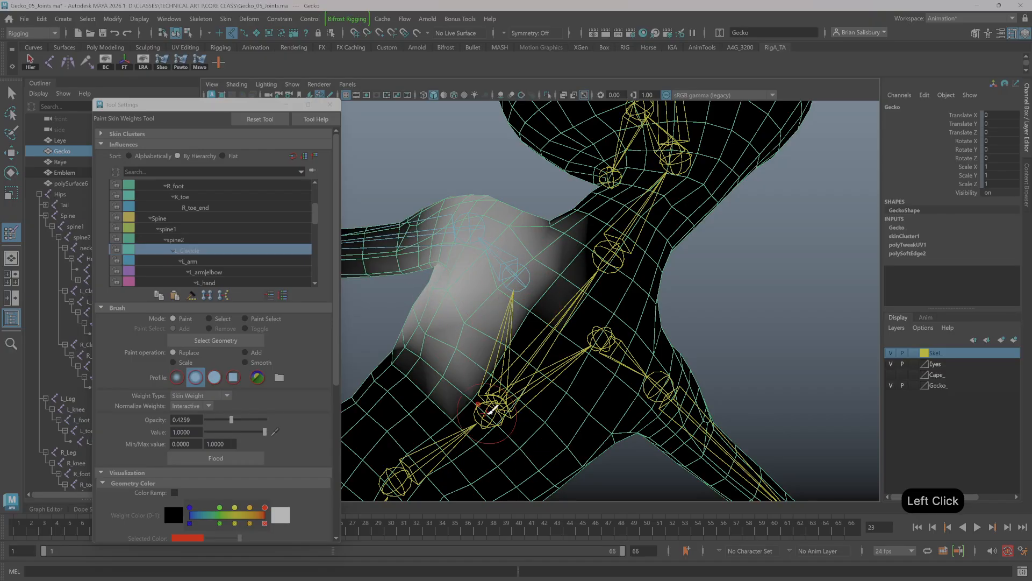
Switch to the spine2 influence and paint its weight over the side of the ribcage below the left armpit.
right_click(490, 403)
mouse_move(490, 403)
right_mouse_down()
mouse_move(487, 301)
mouse_move(500, 315)
right_mouse_up()
mouse_move(496, 319)
left_mouse_down()
mouse_move(399, 353)
mouse_move(442, 343)
left_mouse_up()
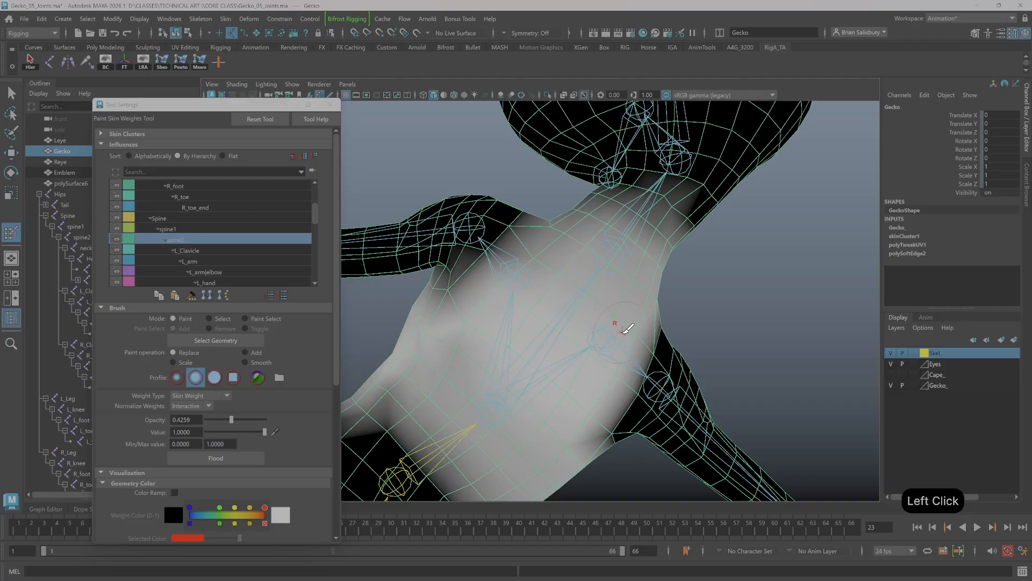
Make L_knee the active influence for weight painting on the gecko's bent left leg.
right_click_drag(594, 327, 274, 292, "alt")
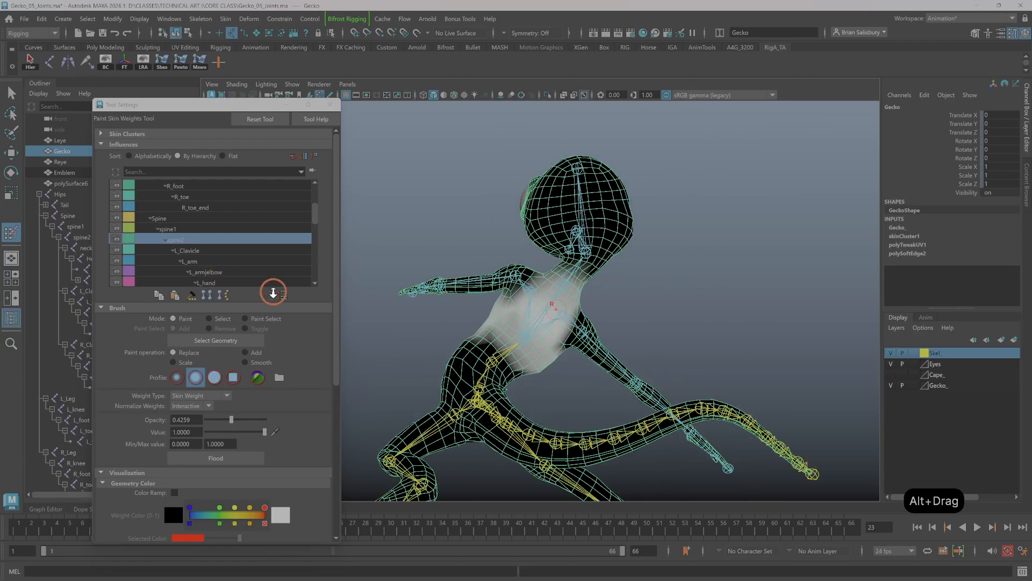
middle_click_drag(557, 424, 590, 256, "alt")
left_click_drag(578, 263, 570, 296, "alt")
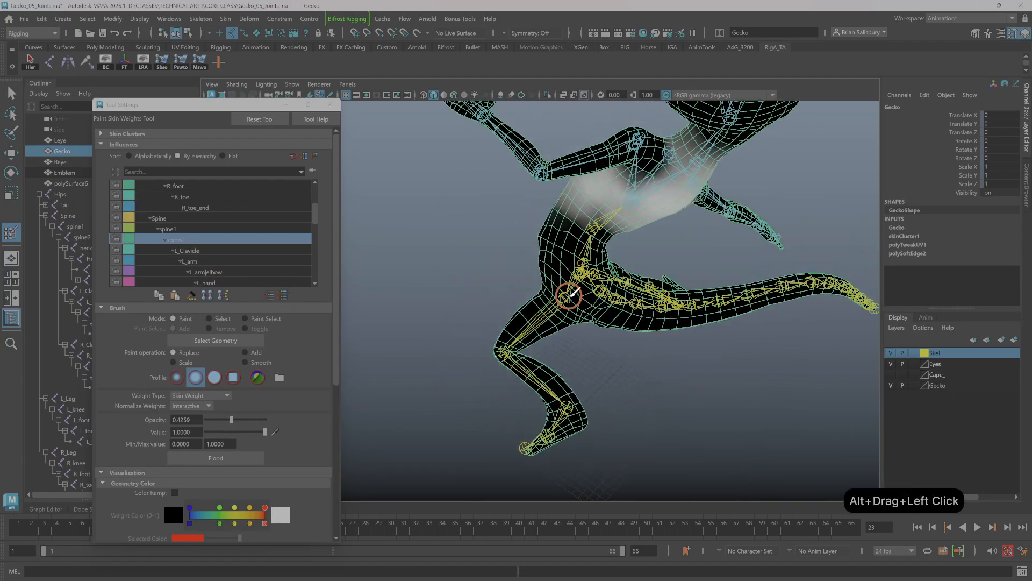
right_click_drag(570, 295, 691, 299, "alt")
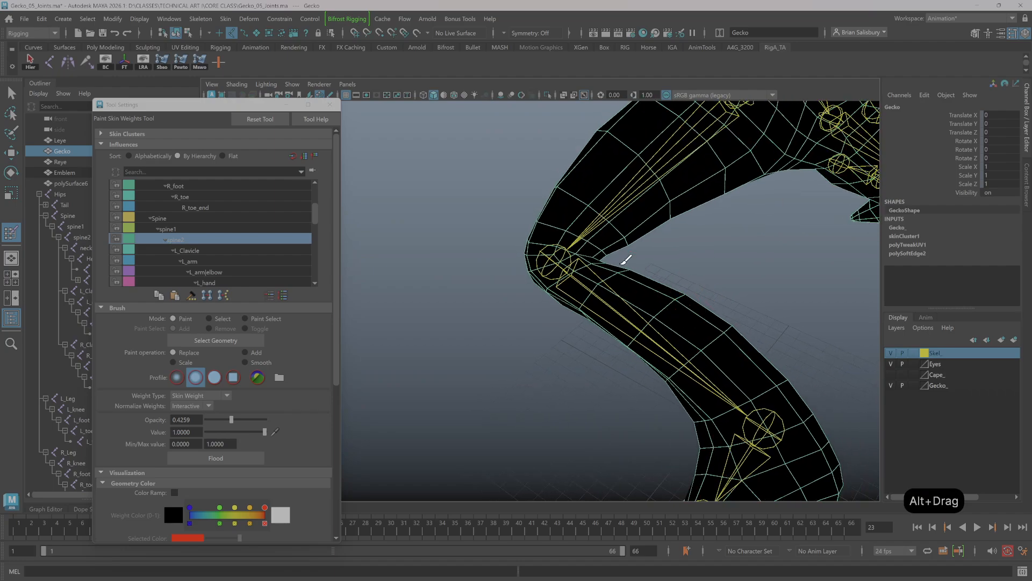
right_click(547, 256)
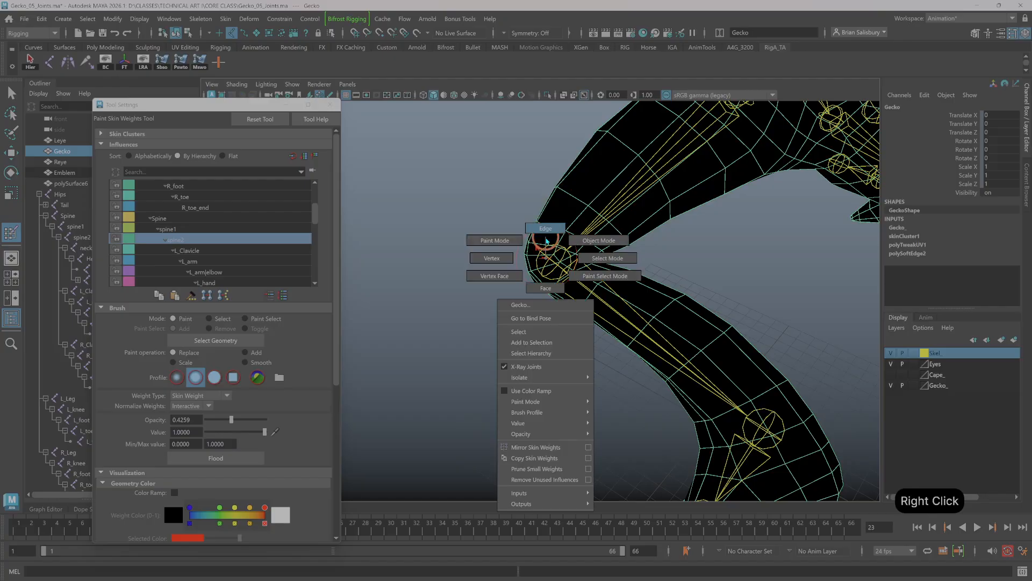
right_click(571, 255)
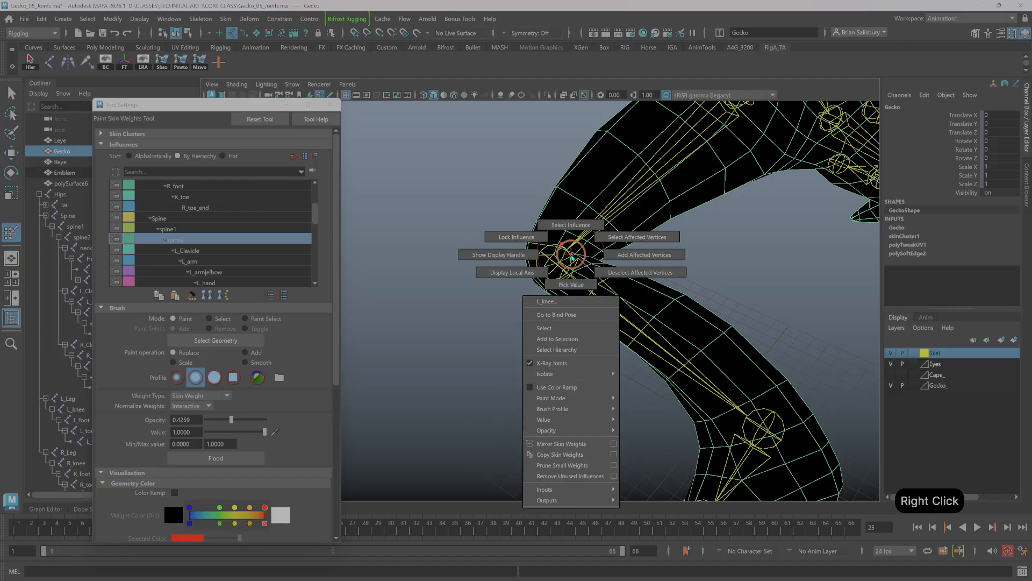
left_click(573, 224)
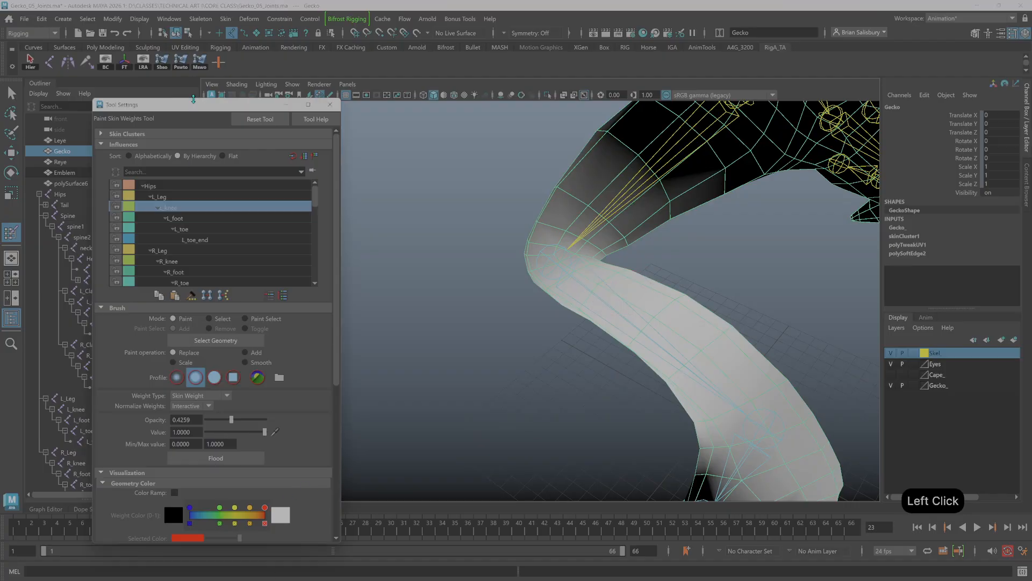
left_click_drag(194, 100, 190, 76)
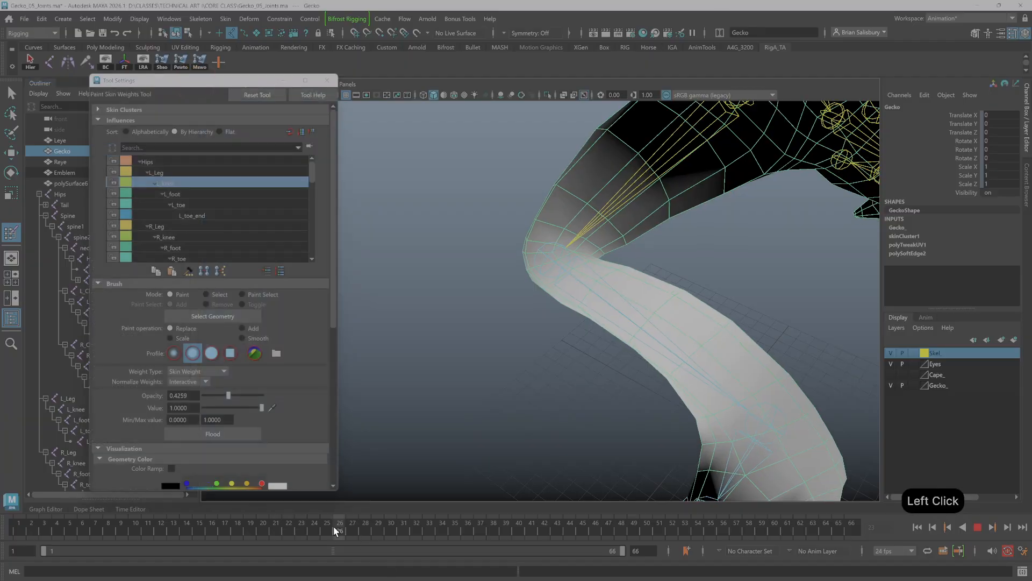
Go to frame 19 of the animation and paint L_knee weight over the inner bend of the left knee.
left_click_drag(334, 526, 11, 495)
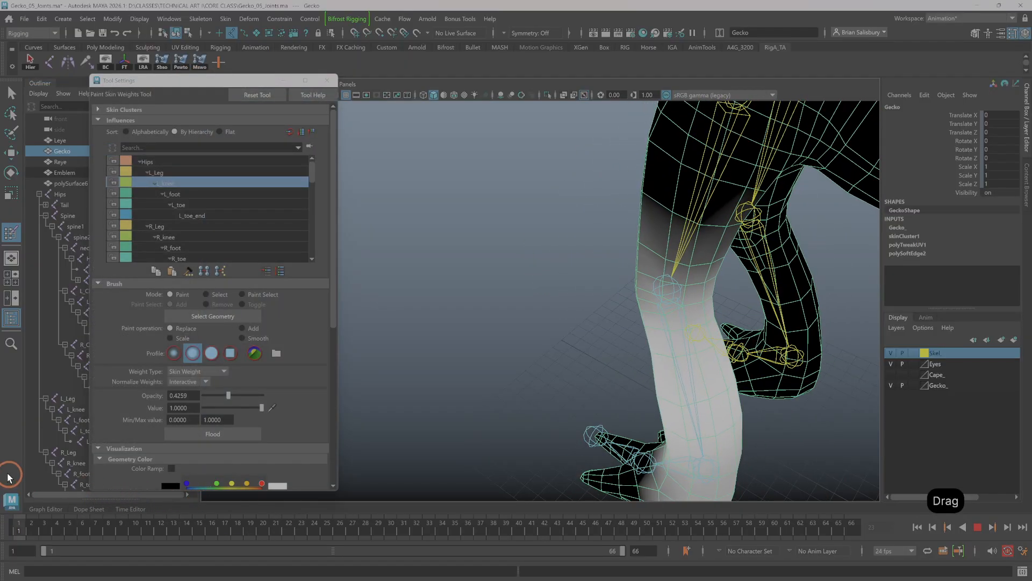
left_click_drag(592, 330, 489, 323, "alt")
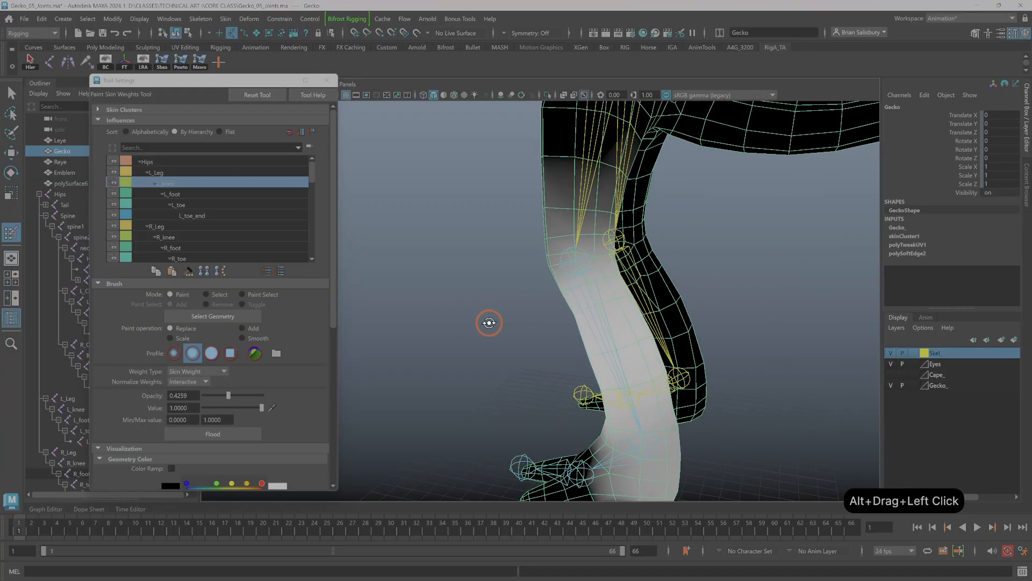
left_click_drag(105, 530, 237, 525)
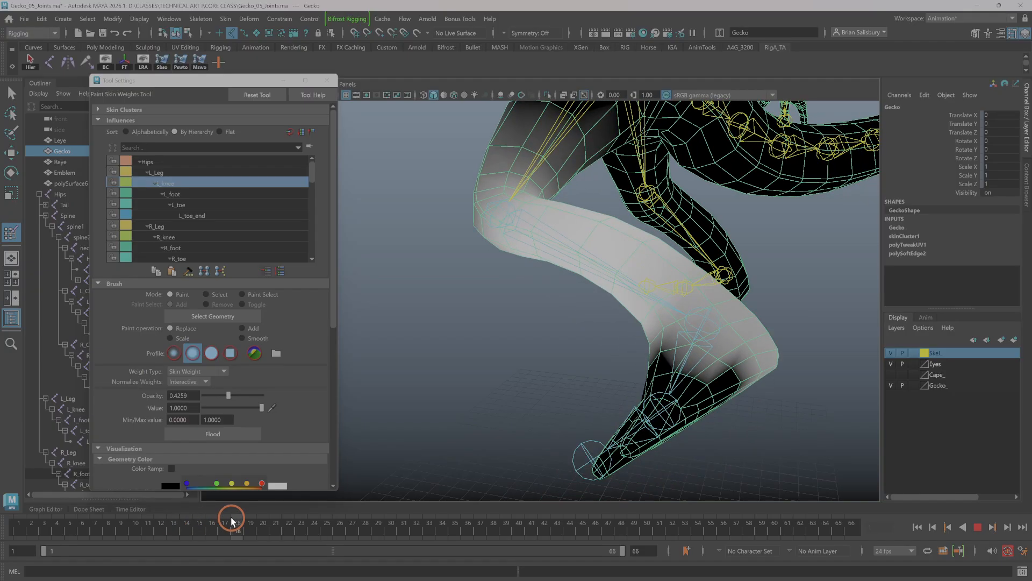
mouse_move(489, 373)
left_mouse_down("alt")
mouse_move(475, 369)
mouse_move(483, 376)
left_mouse_up("alt")
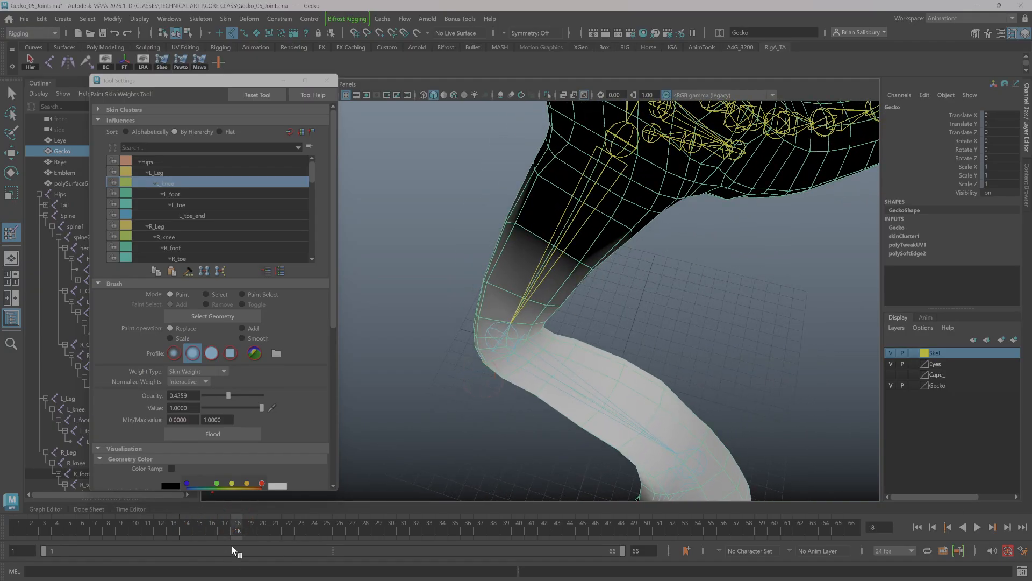
left_click_drag(283, 528, 258, 568)
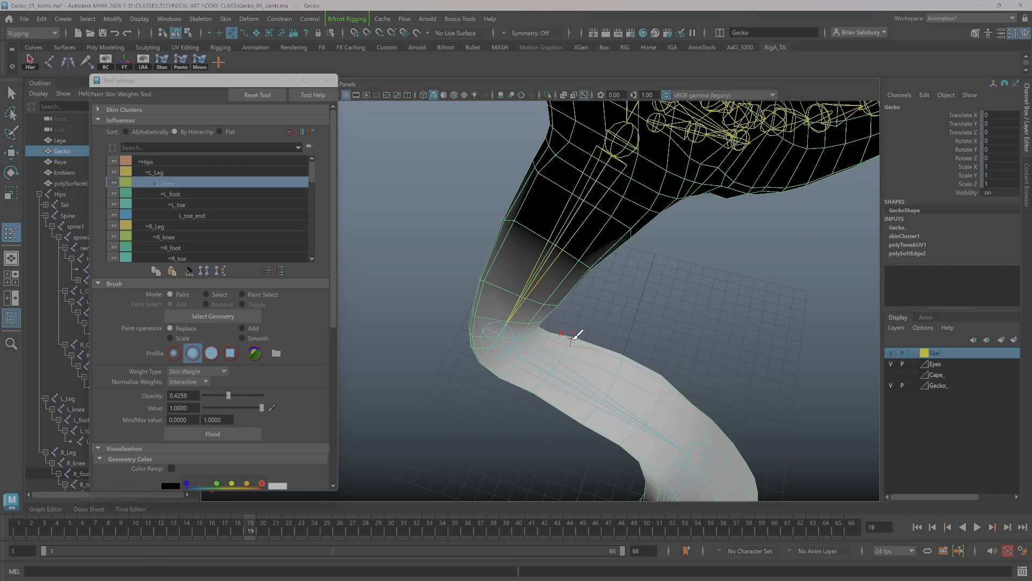
key("b")
mouse_move(555, 347)
left_mouse_down()
mouse_move(557, 337)
mouse_move(621, 339)
left_mouse_up()
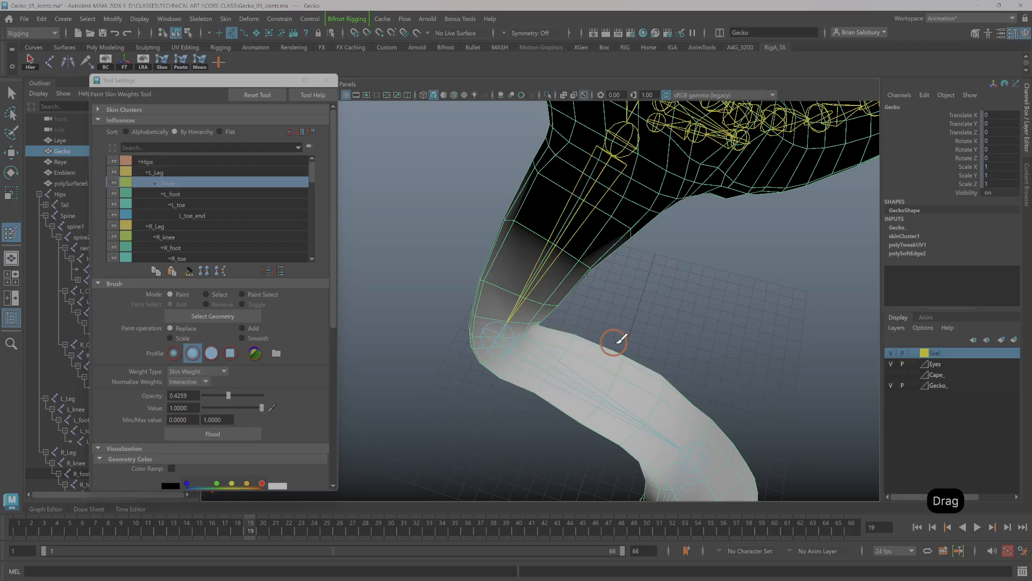
left_click(528, 371)
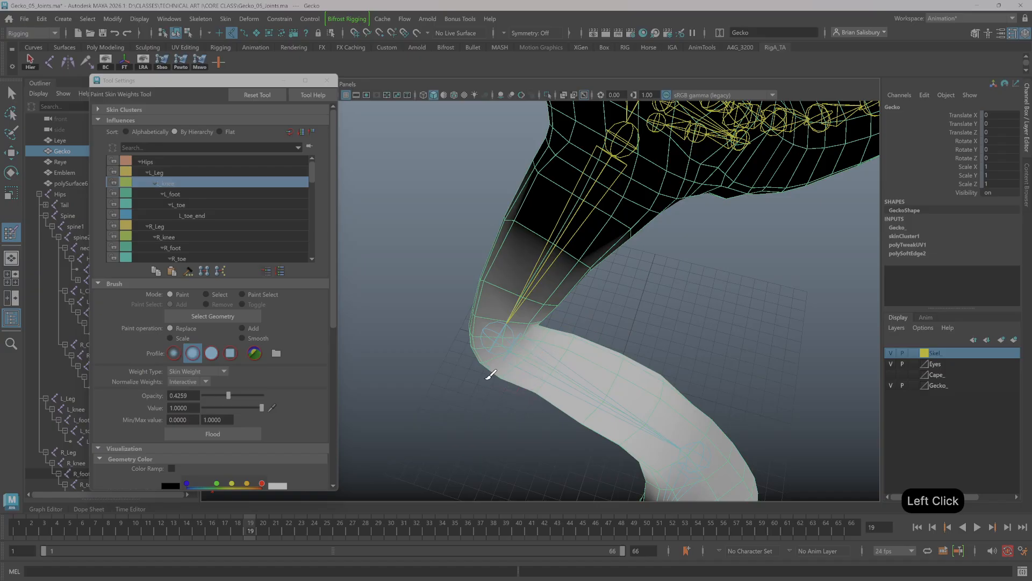
Paint L_knee weight on the front of the left knee, just below the kneecap.
left_click_drag(643, 306, 654, 302, "alt")
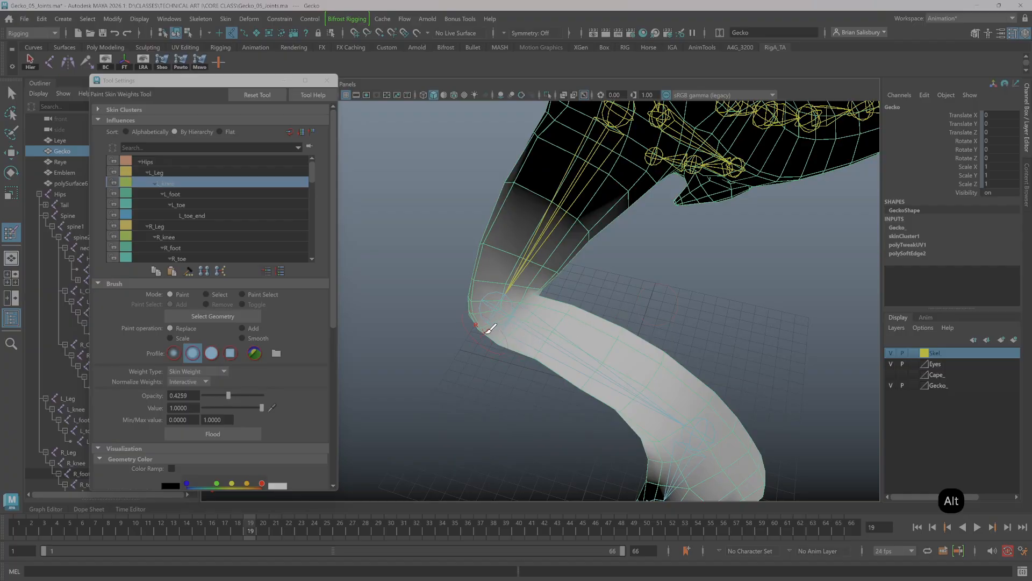
mouse_move(657, 281)
left_mouse_down("alt")
mouse_move(670, 282)
mouse_move(586, 296)
left_mouse_up("alt")
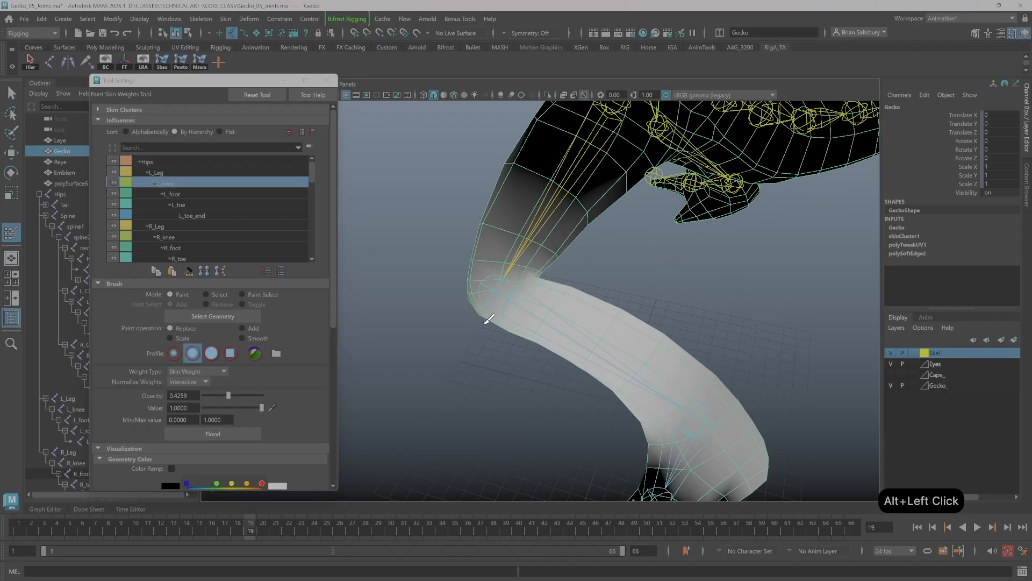
left_click(486, 305)
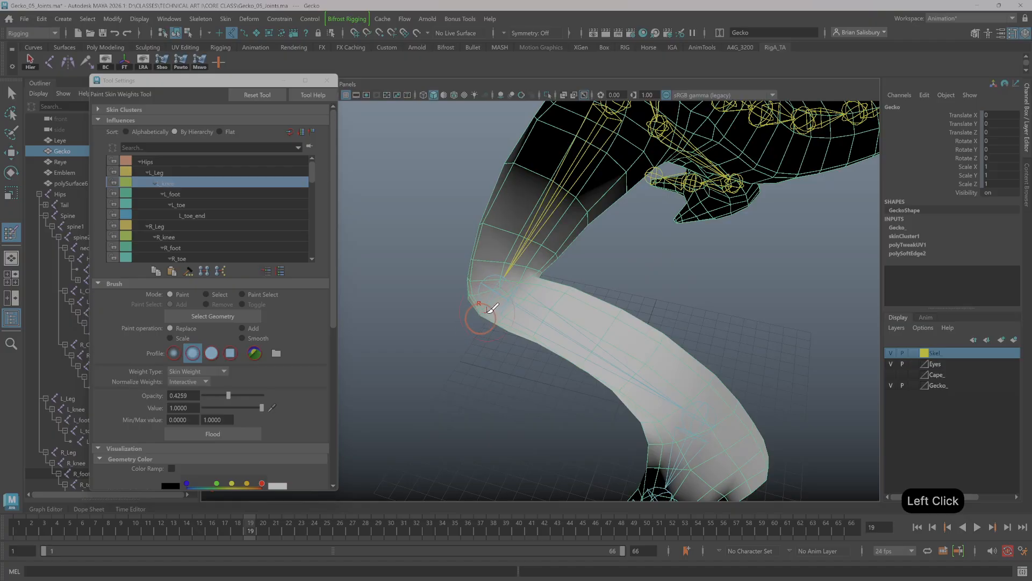
mouse_move(533, 301)
left_mouse_down("alt")
mouse_move(712, 259)
mouse_move(667, 237)
mouse_move(618, 309)
mouse_move(569, 298)
mouse_move(614, 301)
left_mouse_up("alt")
left_click(645, 226)
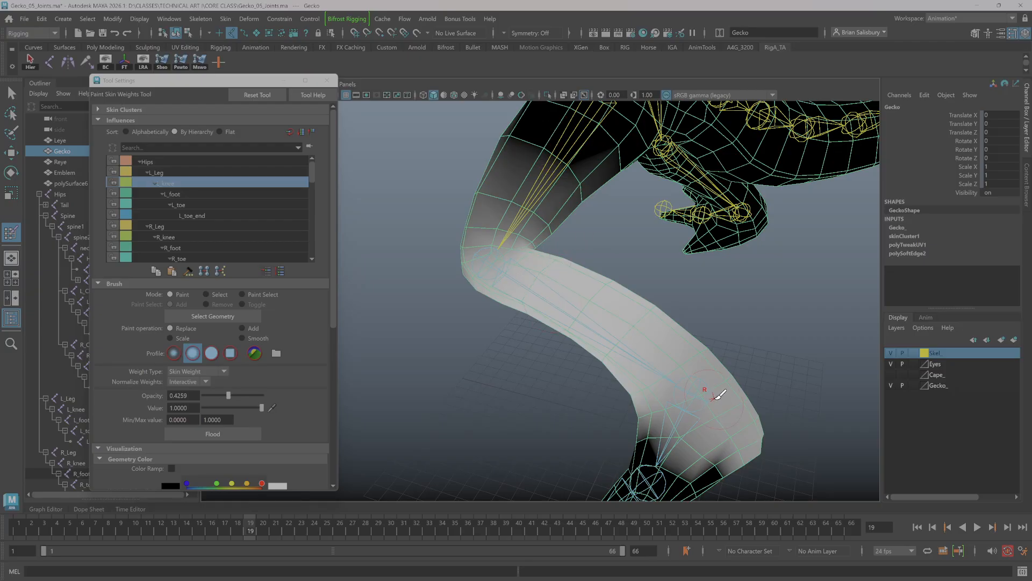
mouse_move(697, 326)
right_mouse_down()
mouse_move(718, 327)
mouse_move(700, 336)
mouse_move(702, 320)
right_mouse_up()
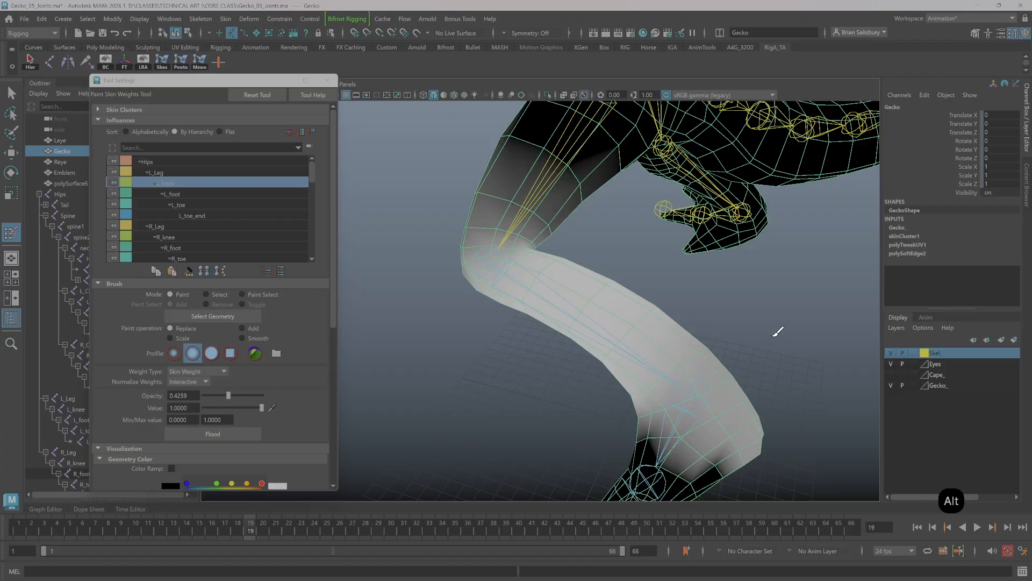
Make L_arm|elbow the active influence and paint its weight on the left forearm near the elbow.
left_click_drag(781, 330, 452, 292, "alt")
right_click_drag(451, 292, 519, 210, "alt")
middle_click_drag(519, 210, 479, 337, "alt")
right_click_drag(464, 308, 534, 226)
middle_click_drag(407, 207, 511, 209, "alt")
left_click_drag(516, 205, 518, 199, "alt")
left_click(584, 262)
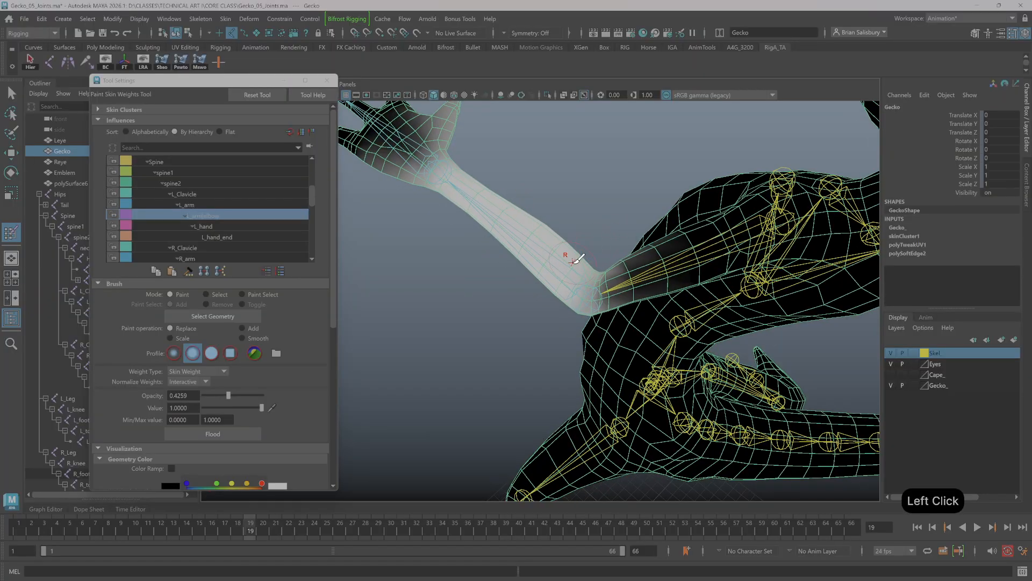
mouse_move(573, 256)
left_mouse_down()
mouse_move(553, 242)
mouse_move(518, 252)
mouse_move(488, 191)
mouse_move(471, 200)
mouse_move(567, 260)
mouse_move(564, 291)
left_mouse_up()
left_click(565, 273)
Switch to the L_arm influence and paint its weight into the inner crease of the left elbow.
mouse_move(649, 217)
left_mouse_down("alt")
mouse_move(575, 224)
mouse_move(586, 229)
left_mouse_up("alt")
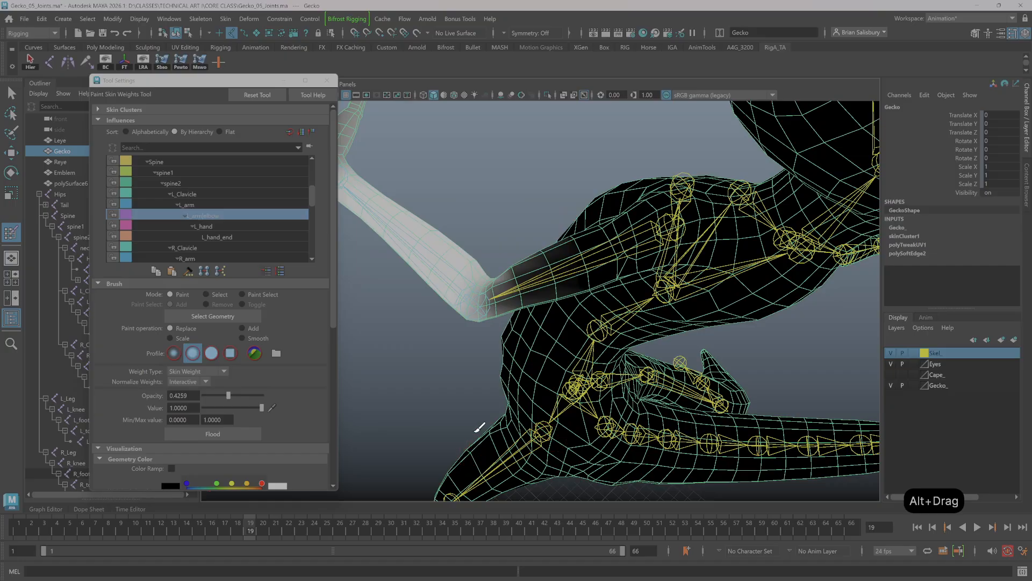
right_click_drag(487, 305, 500, 226, "alt")
mouse_move(500, 226)
left_mouse_down("alt")
mouse_move(512, 208)
mouse_move(500, 227)
left_mouse_up("alt")
middle_click_drag(528, 338, 463, 328, "alt")
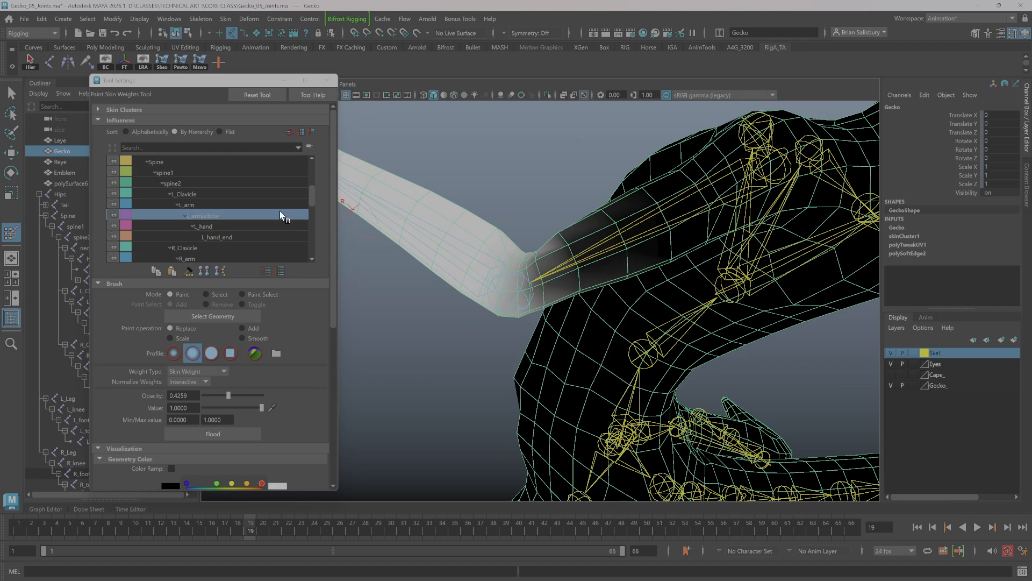
left_click(195, 205)
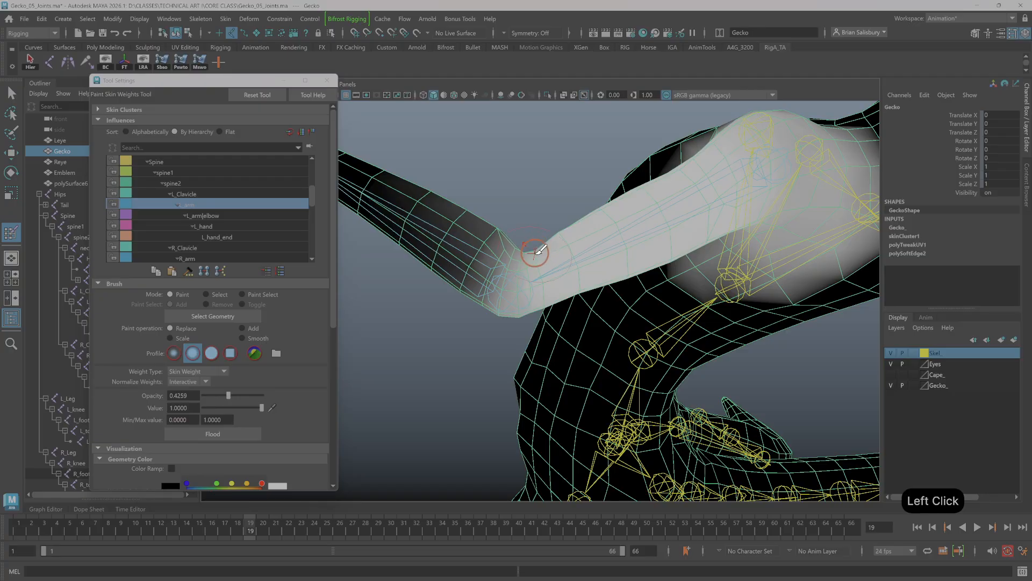
left_click_drag(532, 177, 535, 197, "alt")
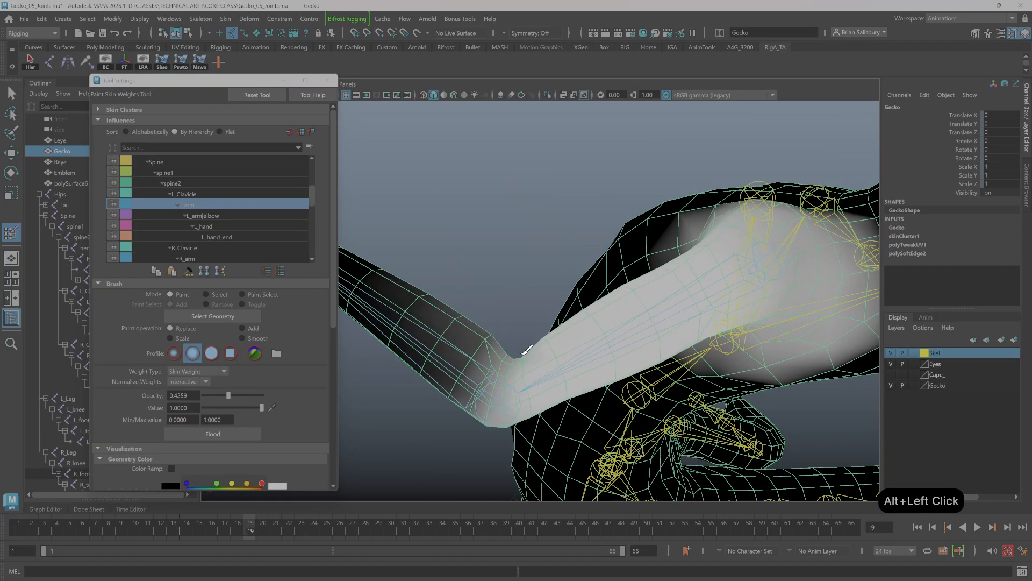
left_click_drag(522, 353, 524, 351)
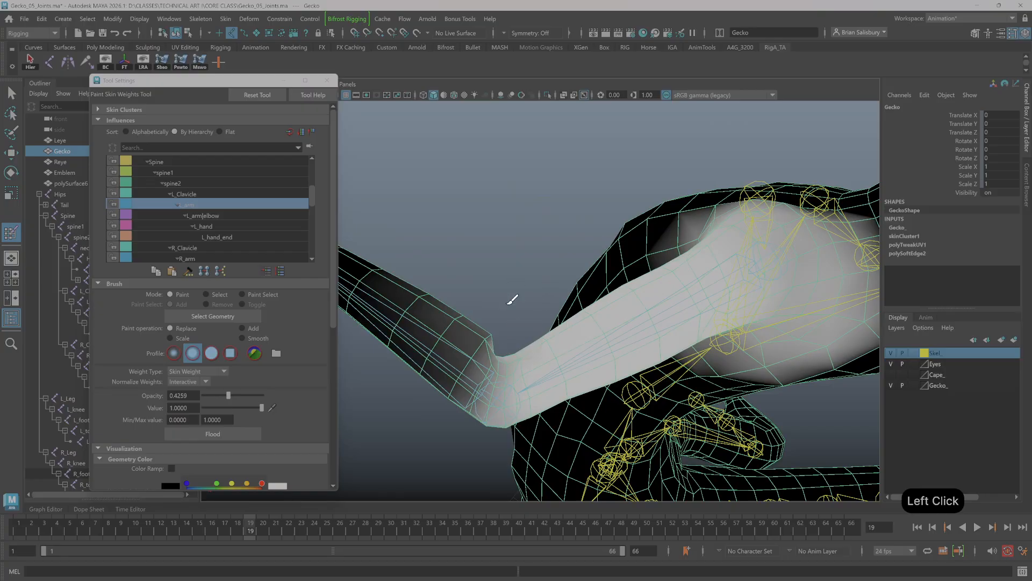
Rebalance the left elbow's inner crease by painting L_arm|elbow weight followed by L_arm weight.
left_click(220, 218)
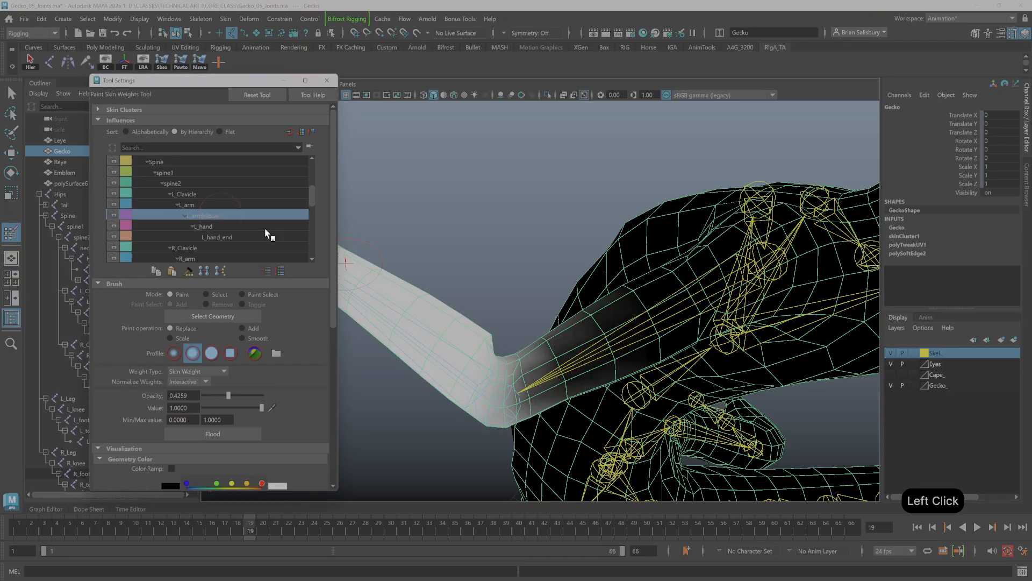
left_click_drag(490, 349, 522, 322)
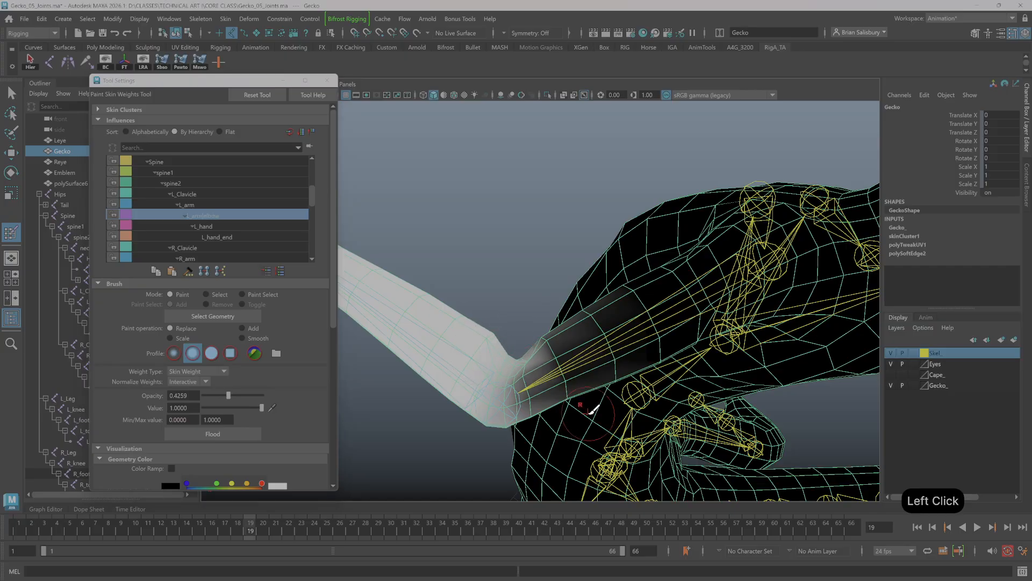
left_click(218, 203)
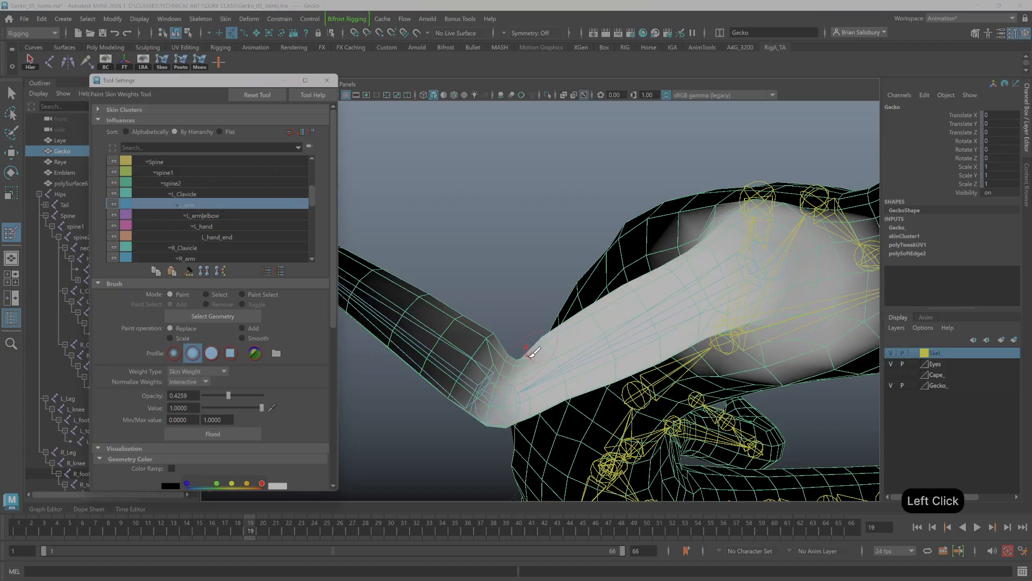
mouse_move(527, 346)
left_mouse_down()
mouse_move(527, 360)
mouse_move(515, 339)
left_mouse_up()
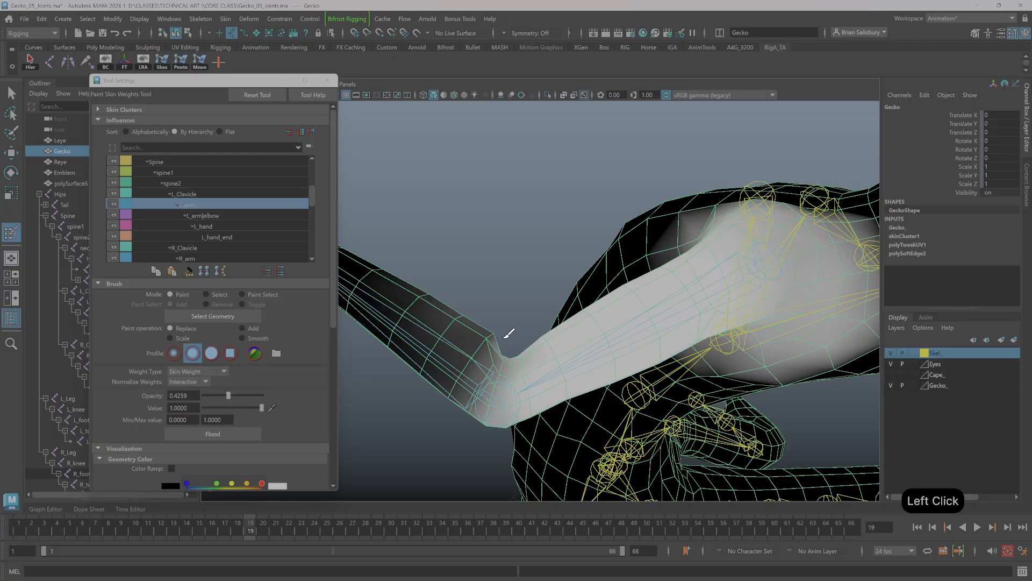
Return to the L_arm|elbow influence and paint its weight over the sharp notch on the forearm side of the elbow crease.
left_click(213, 195)
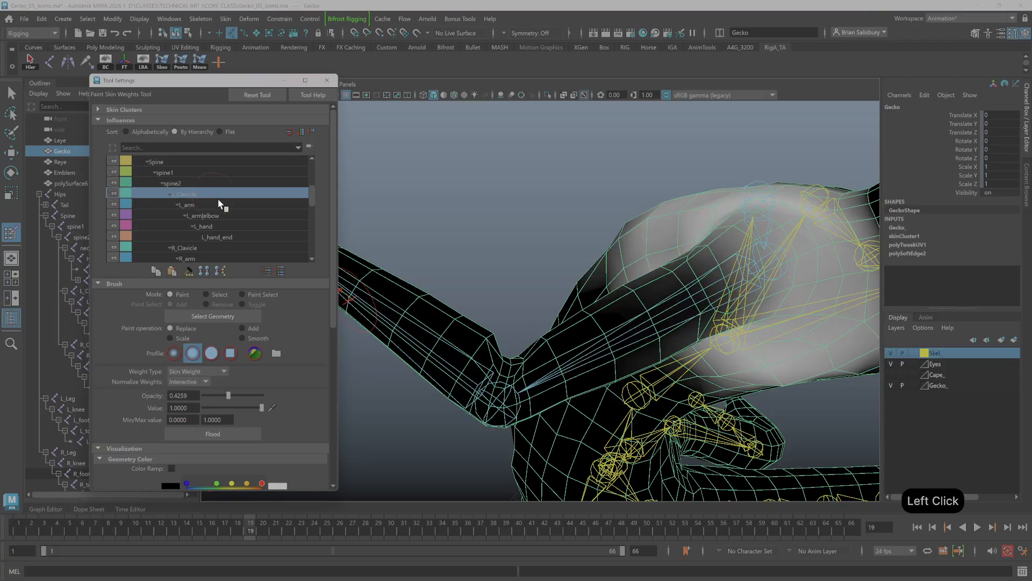
left_click(212, 206)
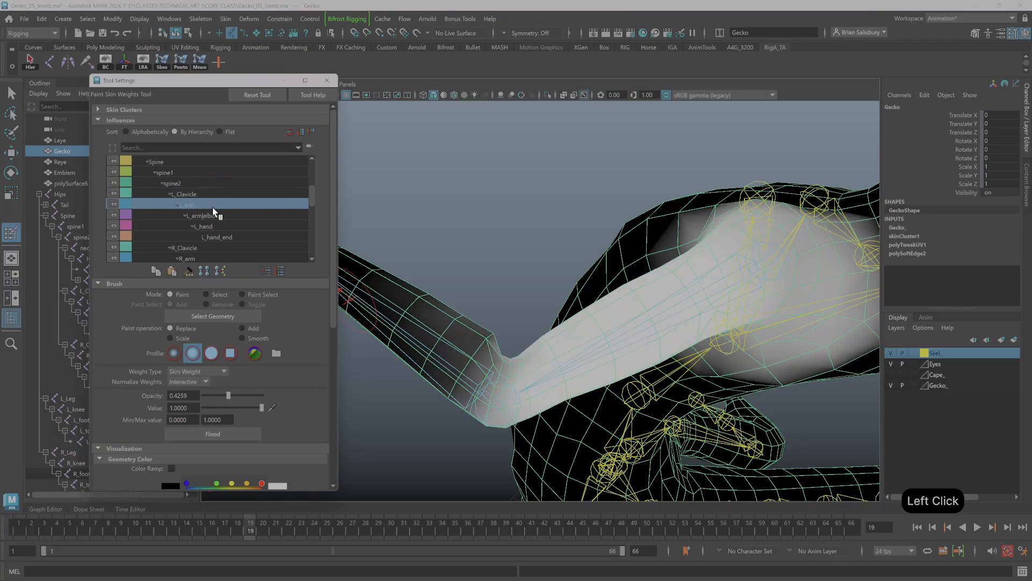
left_click(221, 216)
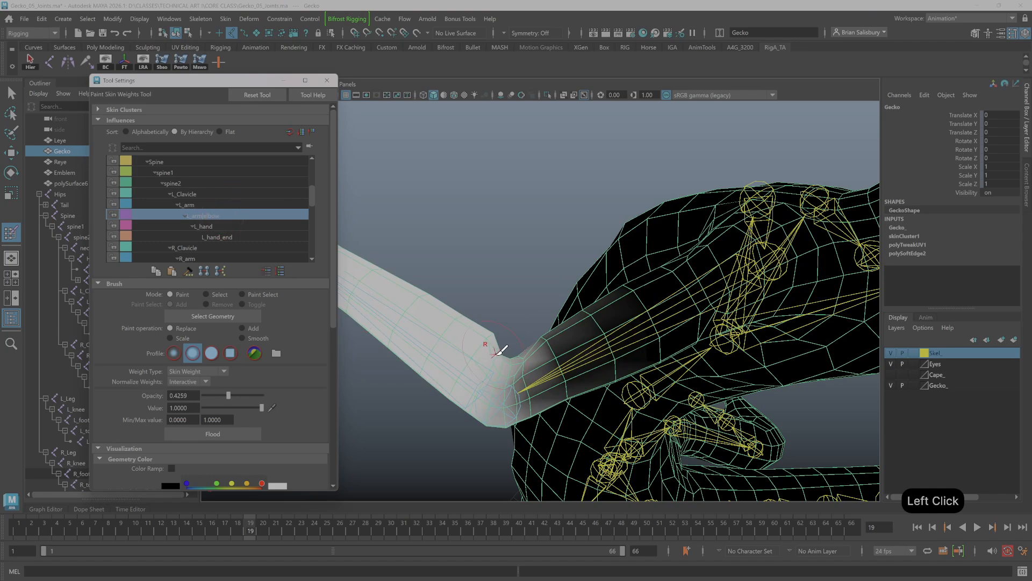
key("b")
left_click_drag(489, 359, 482, 366)
left_click_drag(512, 272, 505, 267, "alt")
left_click(450, 444)
left_click(452, 443)
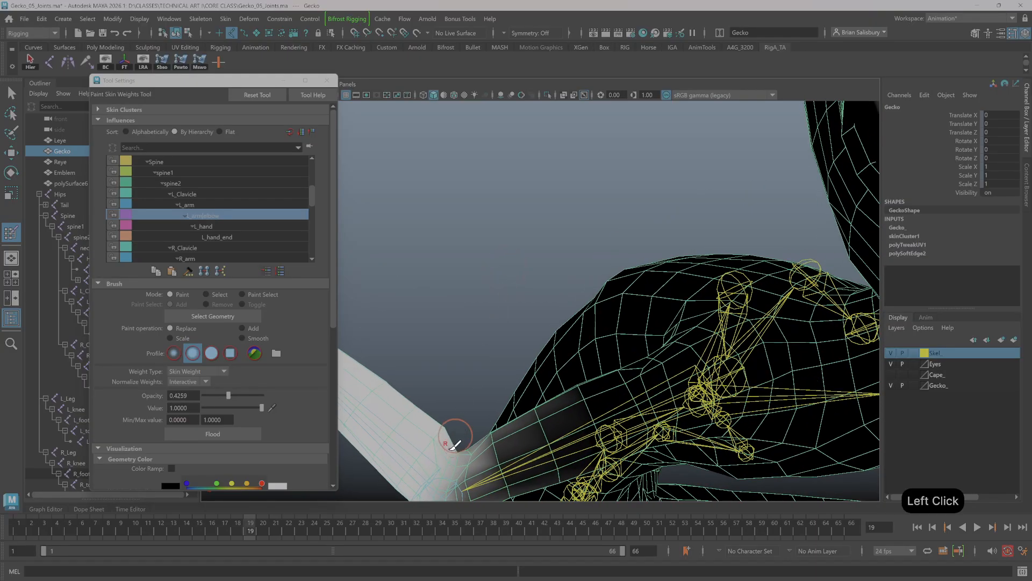
left_click_drag(494, 347, 505, 317, "alt")
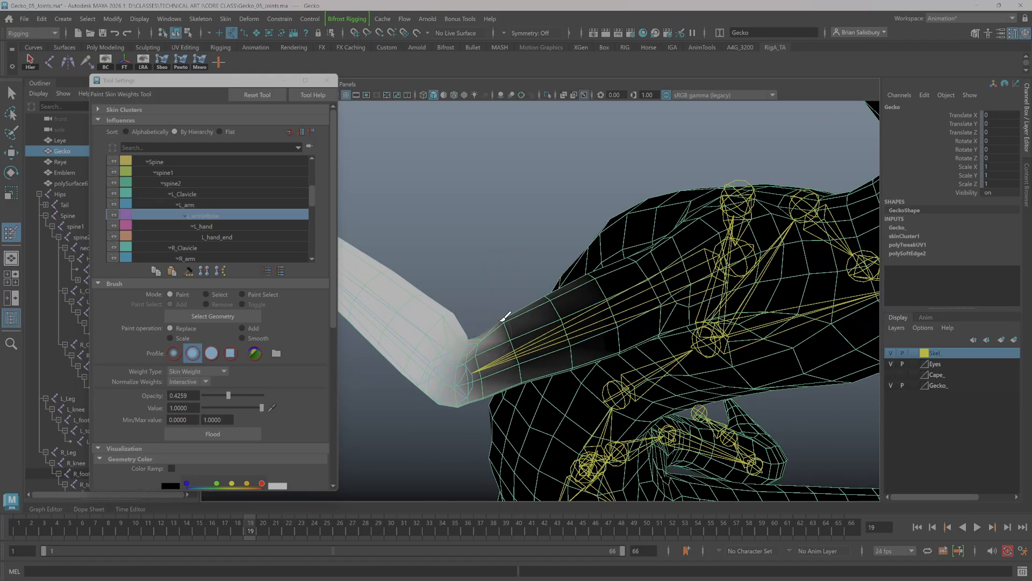
Make L_arm the active influence and dab its weight on the upper-arm side of the left elbow crease.
left_click(218, 205)
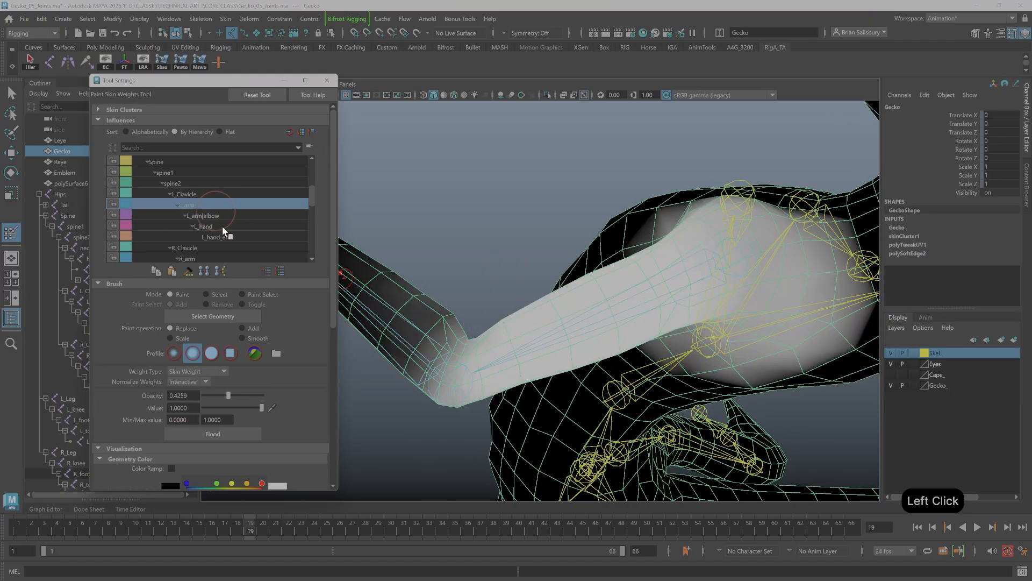
left_click(483, 339)
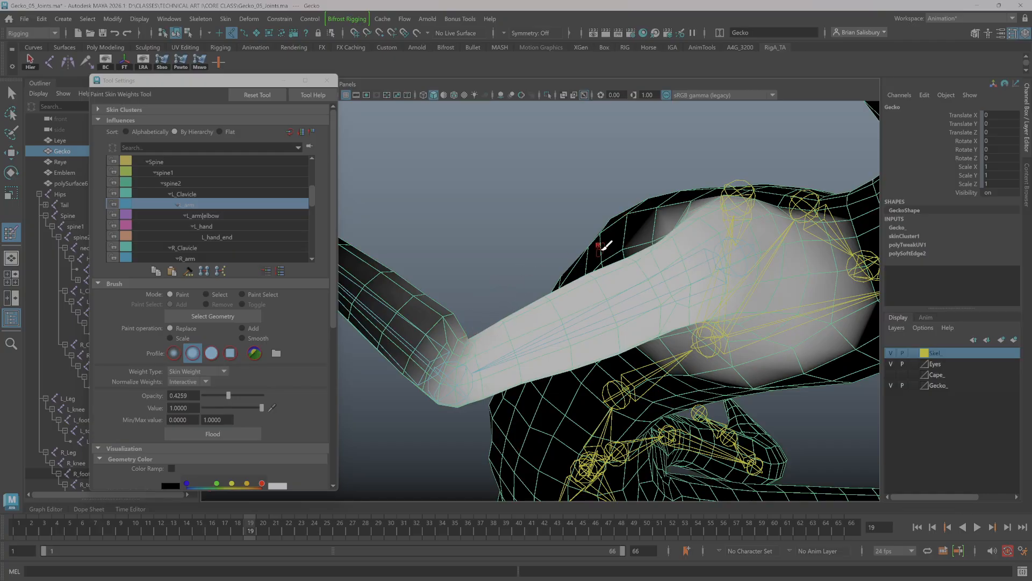
Go to frame 14 of the animation and make Hips the active influence for weight painting around the pelvis.
left_click_drag(664, 188, 630, 183, "alt")
middle_click_drag(666, 180, 685, 282, "alt")
left_click_drag(683, 277, 689, 200, "alt")
mouse_move(805, 362)
left_mouse_down("alt")
mouse_move(721, 337)
mouse_move(733, 346)
mouse_move(737, 285)
mouse_move(742, 320)
mouse_move(760, 258)
mouse_move(745, 259)
mouse_move(632, 149)
left_mouse_up("alt")
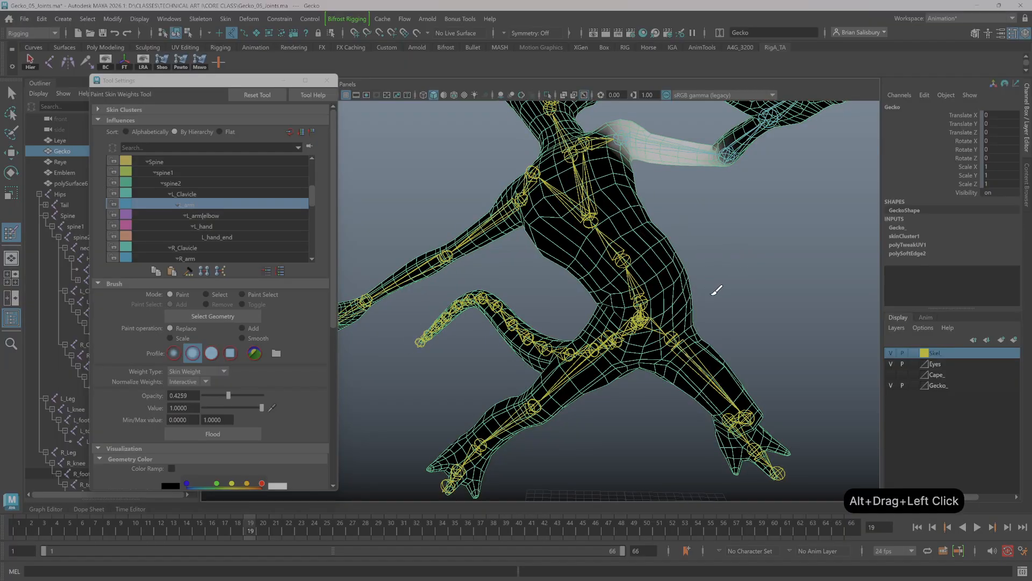
left_click_drag(716, 290, 628, 264, "alt")
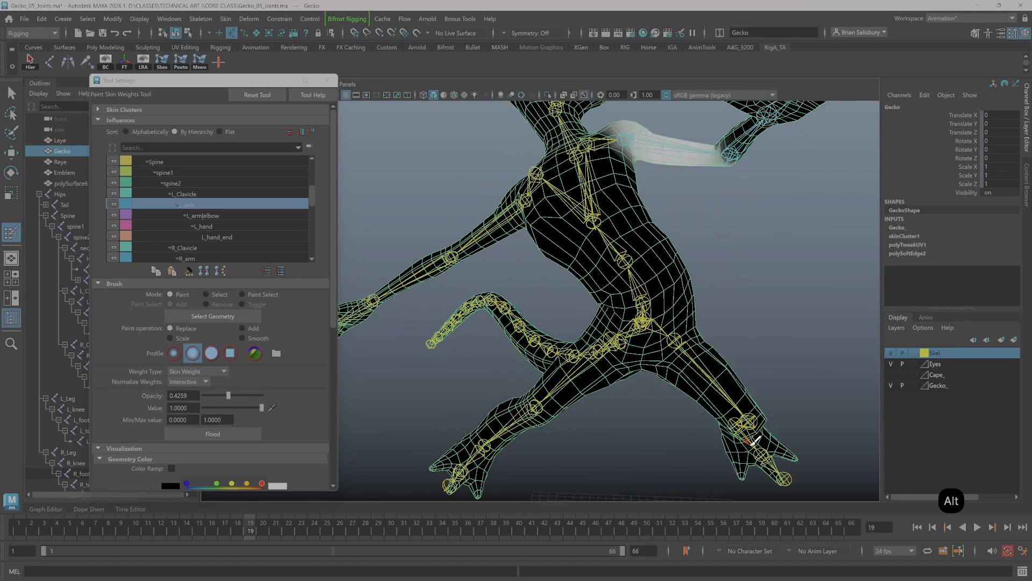
left_click_drag(742, 301, 699, 316, "alt")
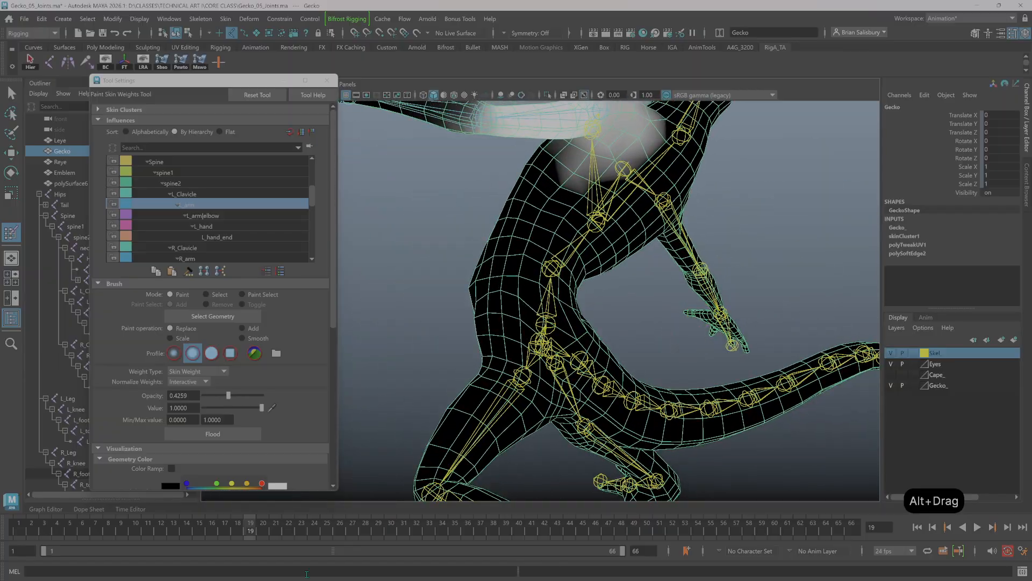
left_click_drag(241, 524, 188, 503)
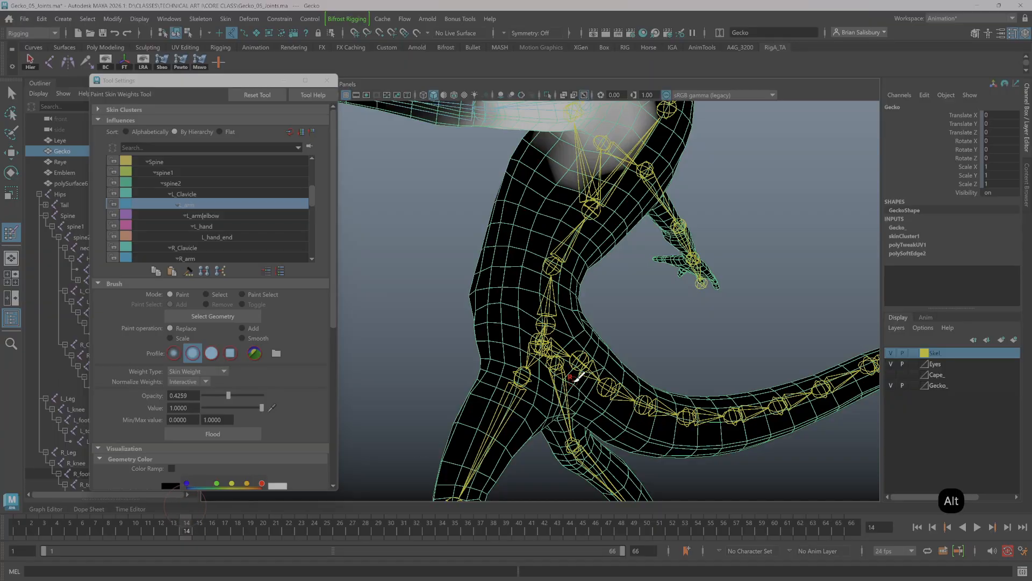
left_click_drag(580, 376, 603, 357, "alt")
scroll(164, 164, "up", 2)
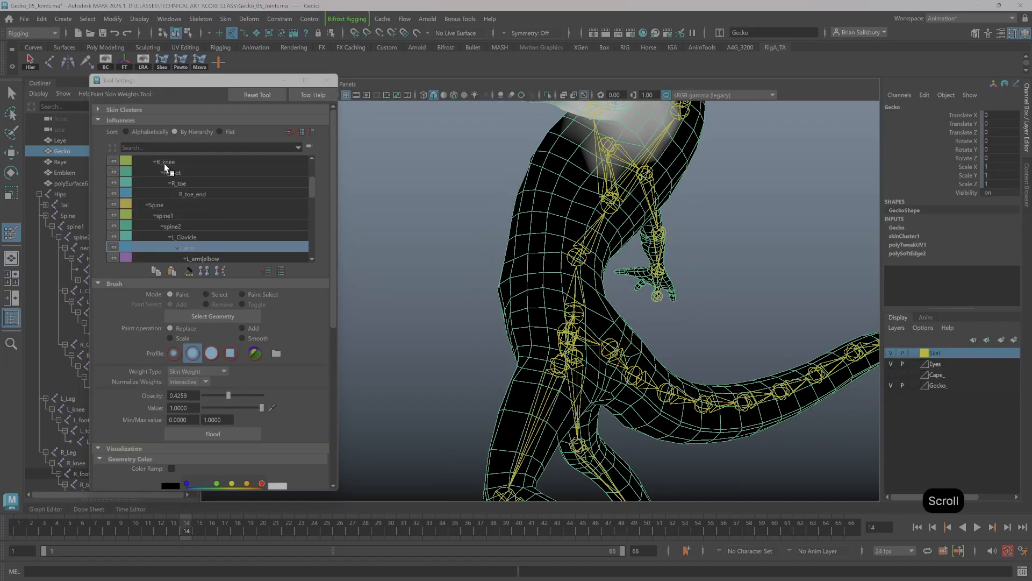
scroll(164, 164, "up", 4)
left_click(162, 162)
mouse_move(645, 301)
left_mouse_down("alt")
mouse_move(684, 324)
mouse_move(678, 309)
mouse_move(642, 298)
mouse_move(670, 304)
left_mouse_up("alt")
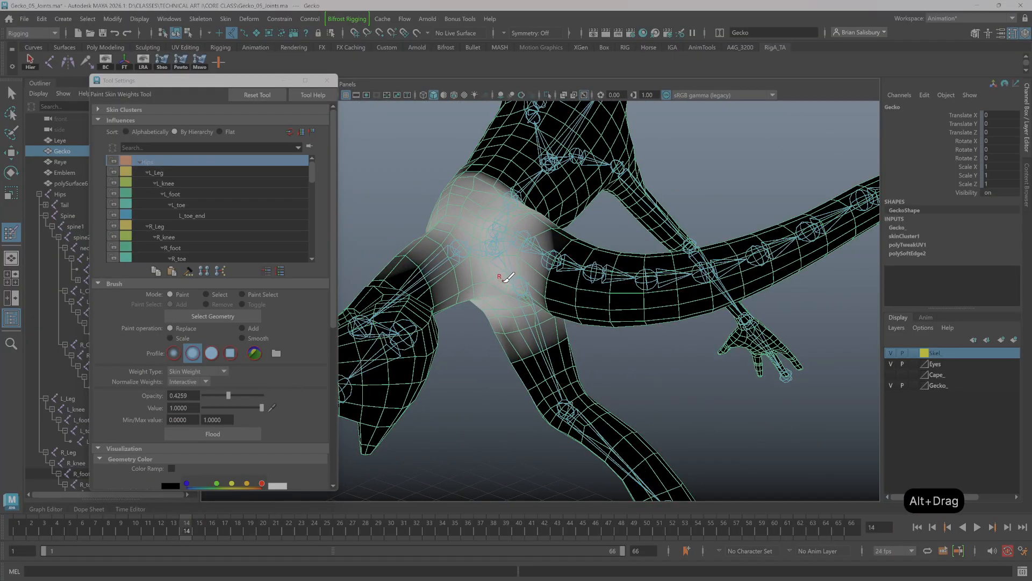
Resize the brush and dab Hips weight over the lower pelvis between the legs.
key("b")
left_click_drag(500, 285, 510, 285)
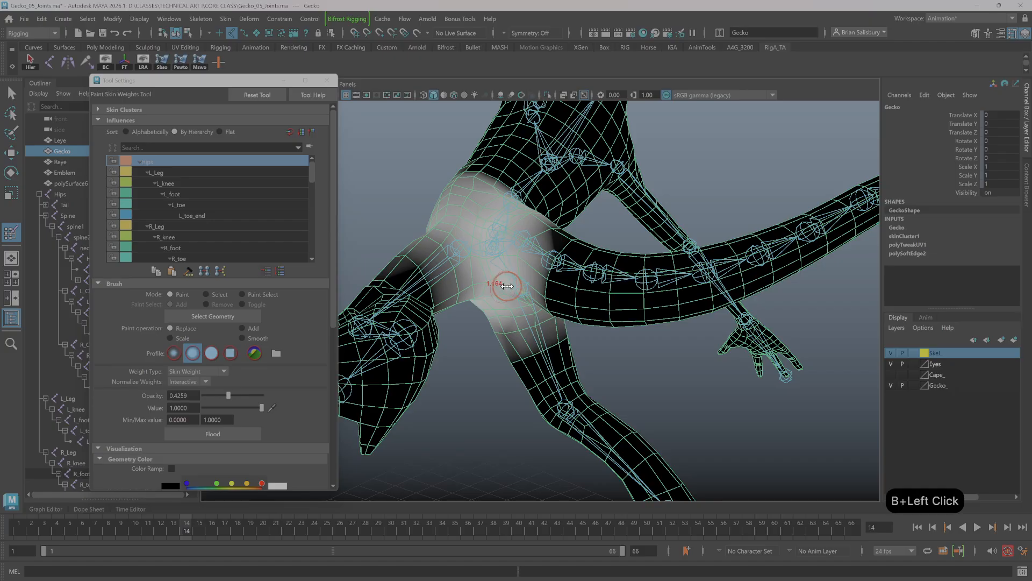
left_click(499, 292)
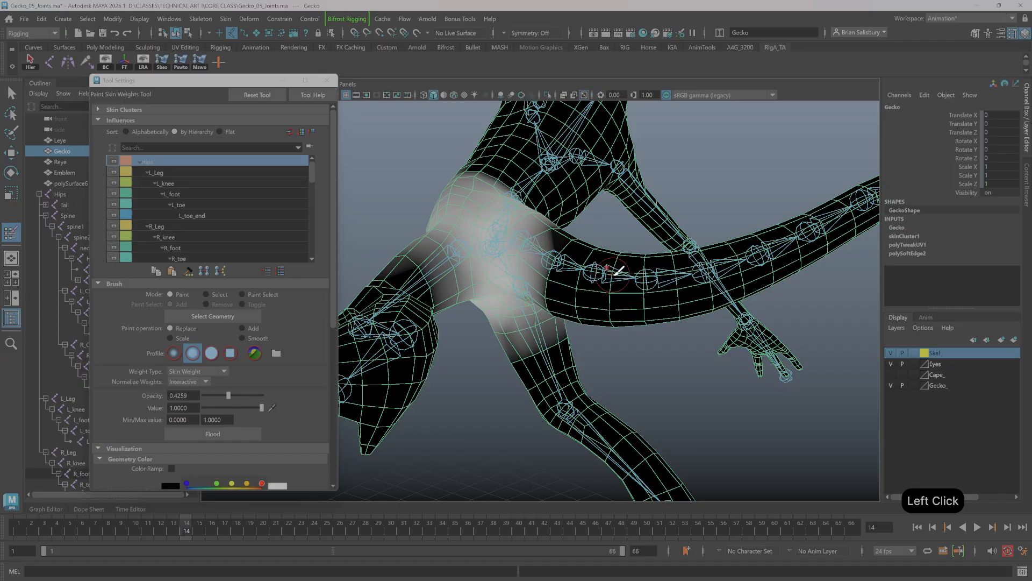
mouse_move(621, 287)
left_mouse_down("alt")
mouse_move(460, 196)
mouse_move(496, 227)
mouse_move(483, 231)
mouse_move(549, 231)
left_mouse_up("alt")
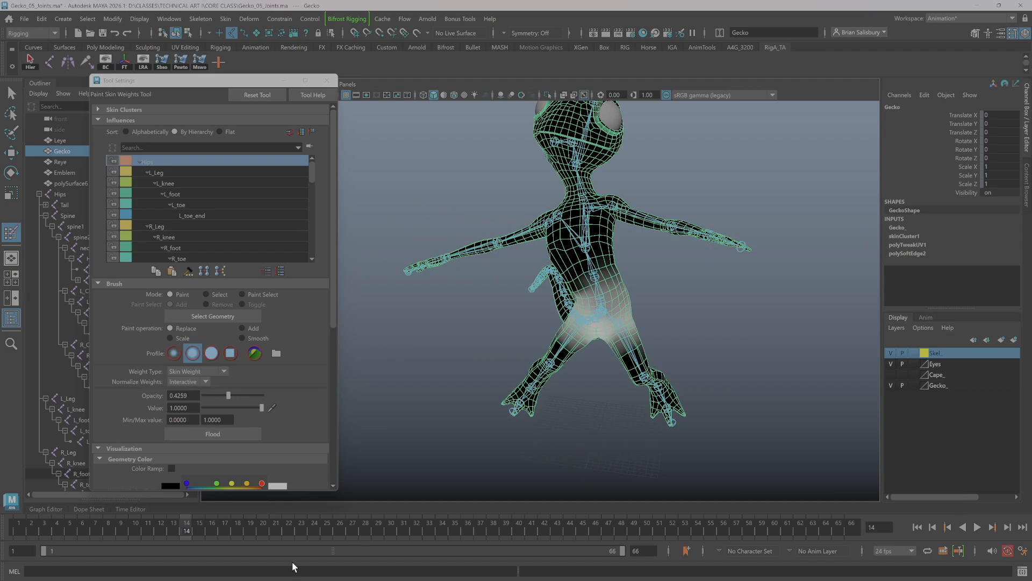
Scrub the animation back to frame 1 so the gecko stands in its starting pose.
left_click_drag(308, 528, 4, 548)
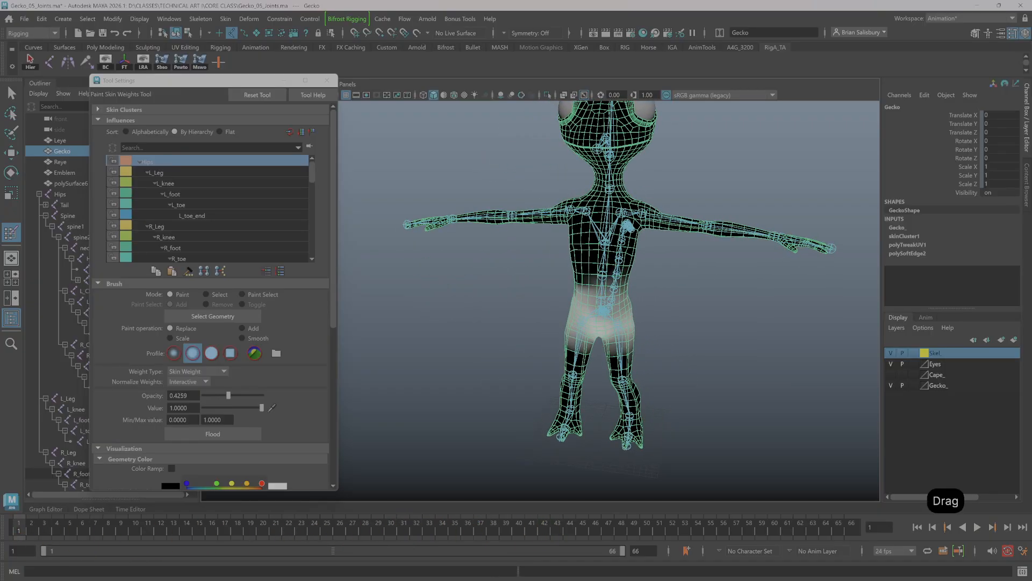
middle_click_drag(479, 444, 439, 376, "alt")
left_click_drag(438, 377, 398, 374, "alt")
left_click_drag(106, 535, 2, 517)
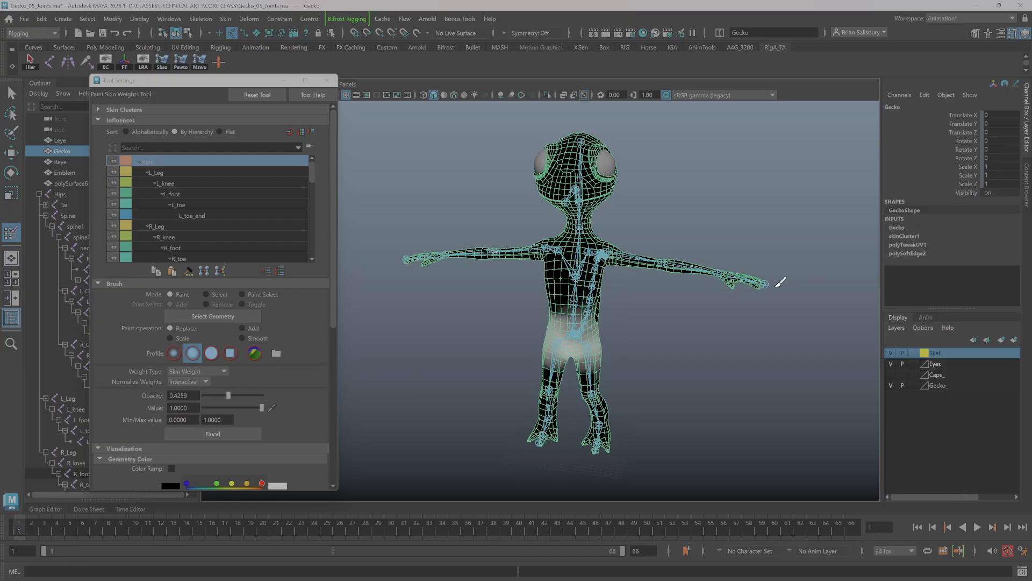
left_click_drag(763, 265, 757, 260, "alt")
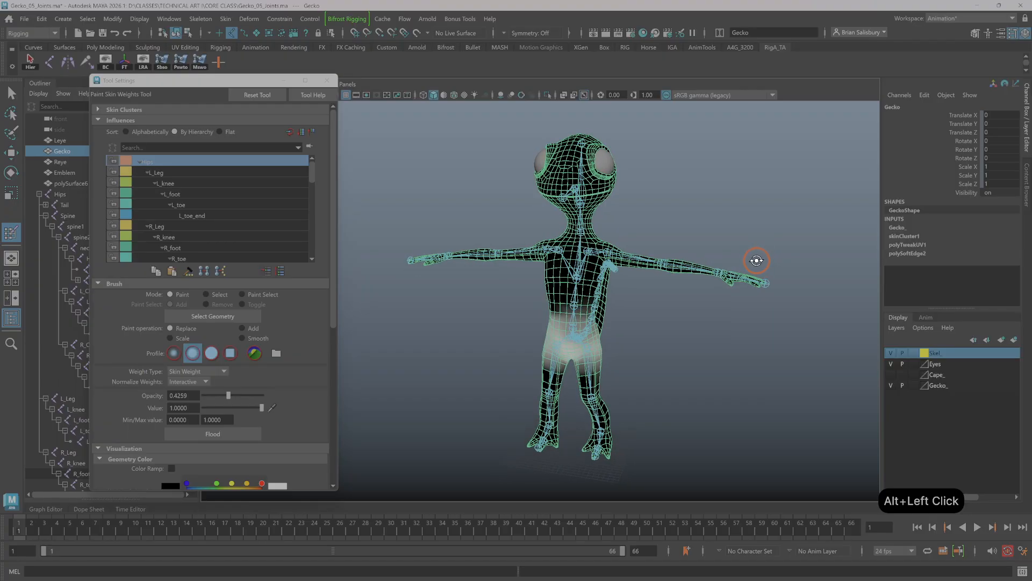
Leave weight painting, close the tool settings window and deselect the gecko.
key("q")
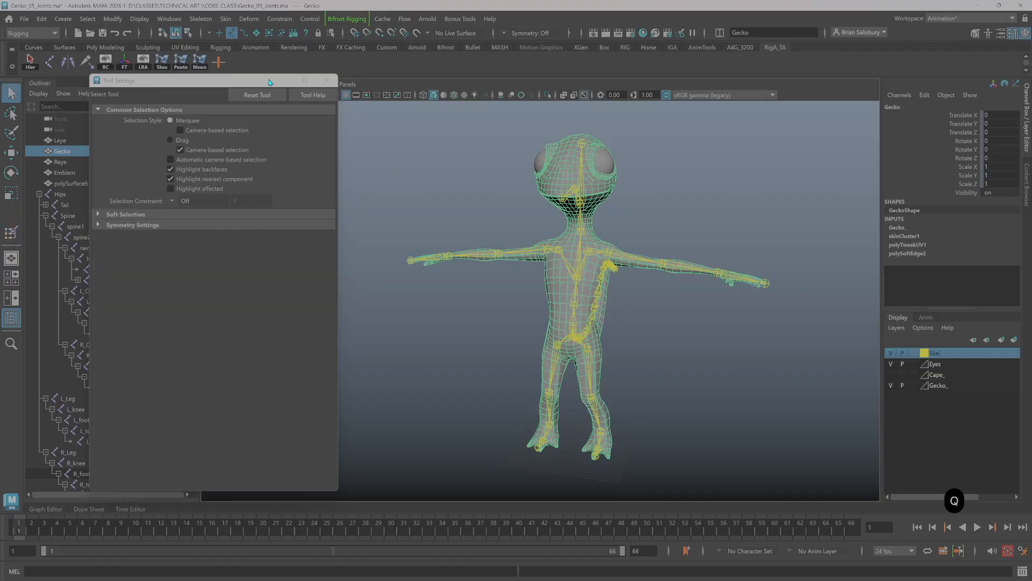
left_click(327, 81)
left_click(449, 198)
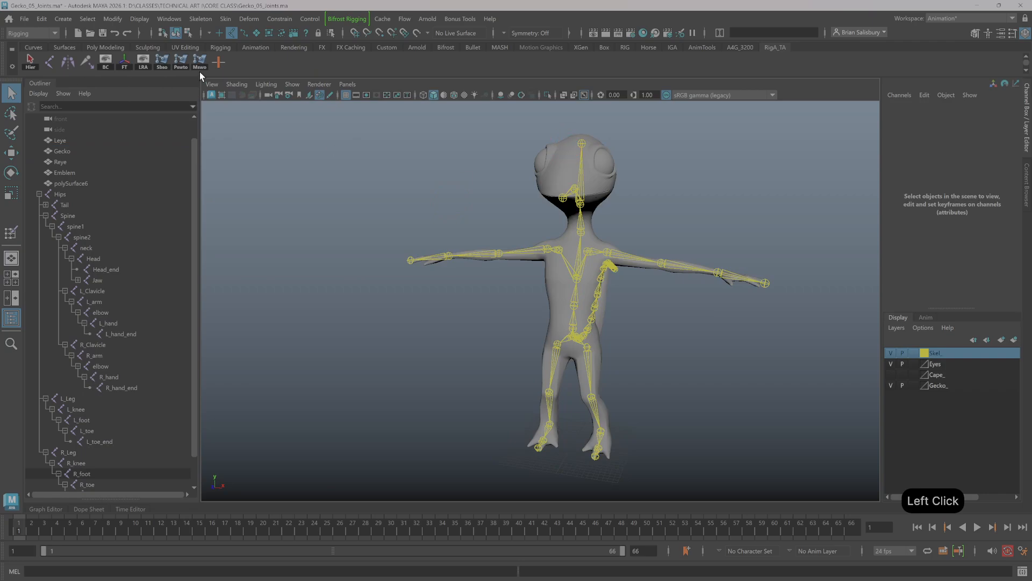
Make surface objects selectable and select the Gecko mesh as the target for mirroring weights.
left_click(256, 33)
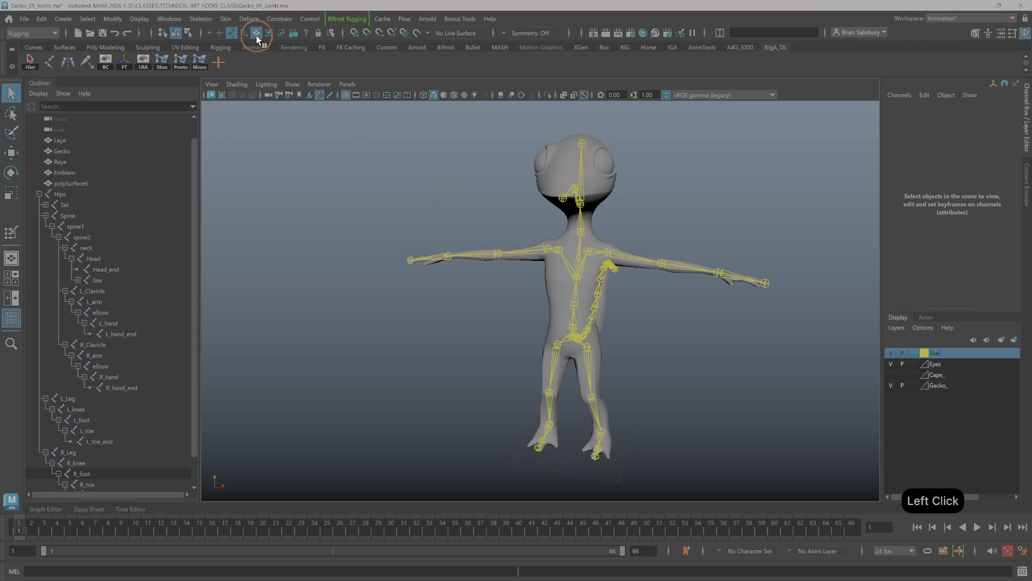
left_click(595, 142)
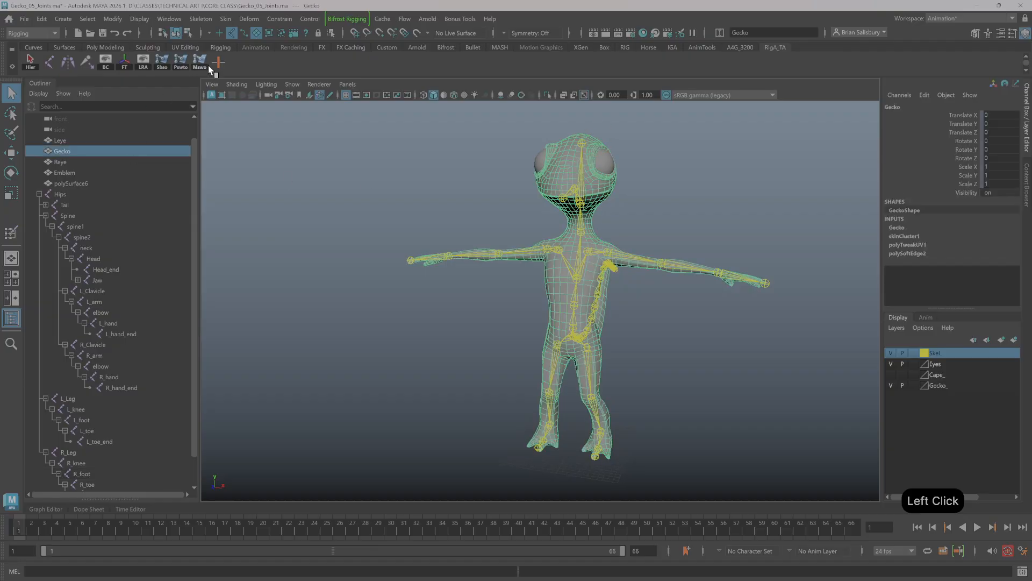
left_click(226, 20)
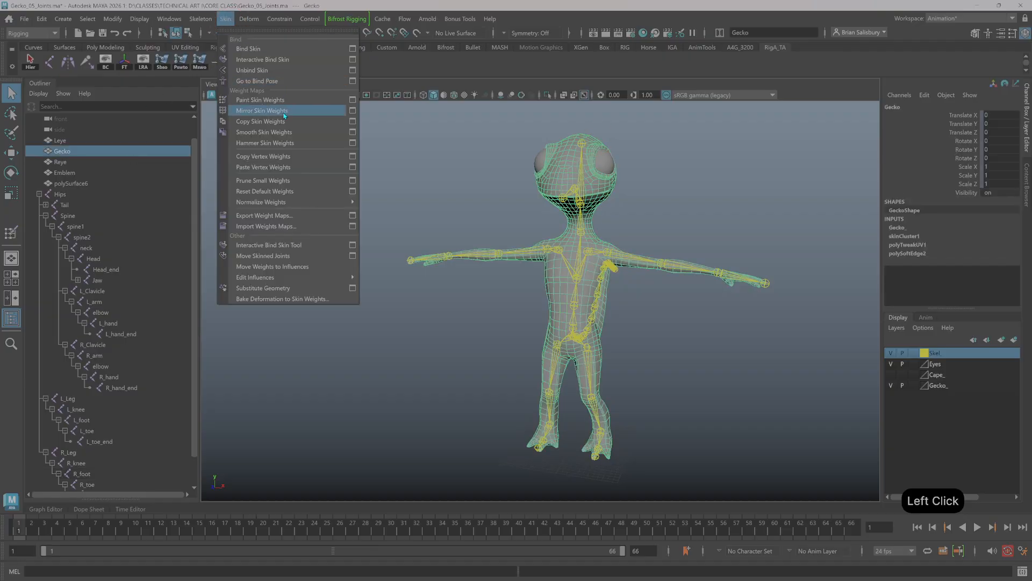
left_click(457, 121)
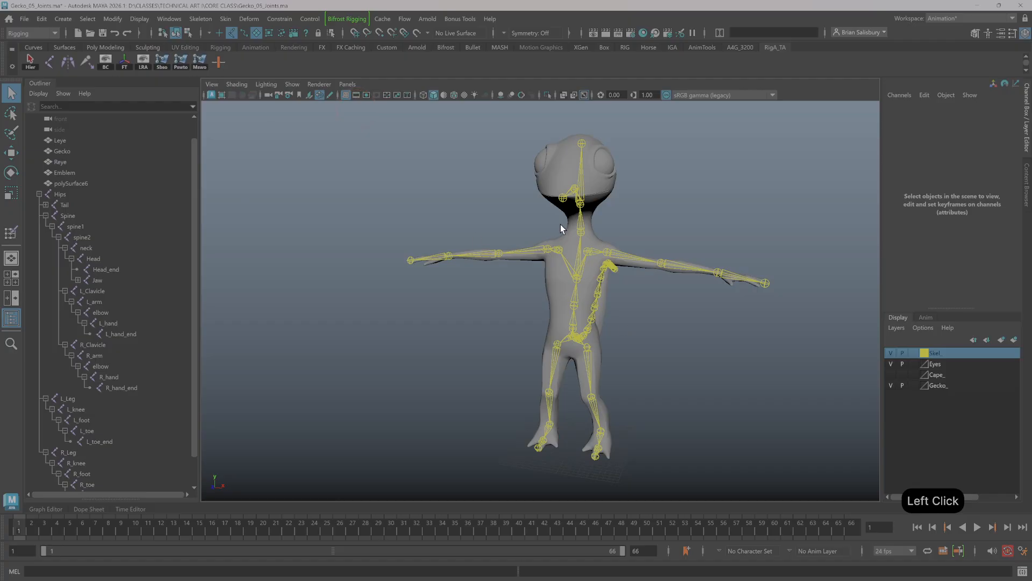
left_click(558, 166)
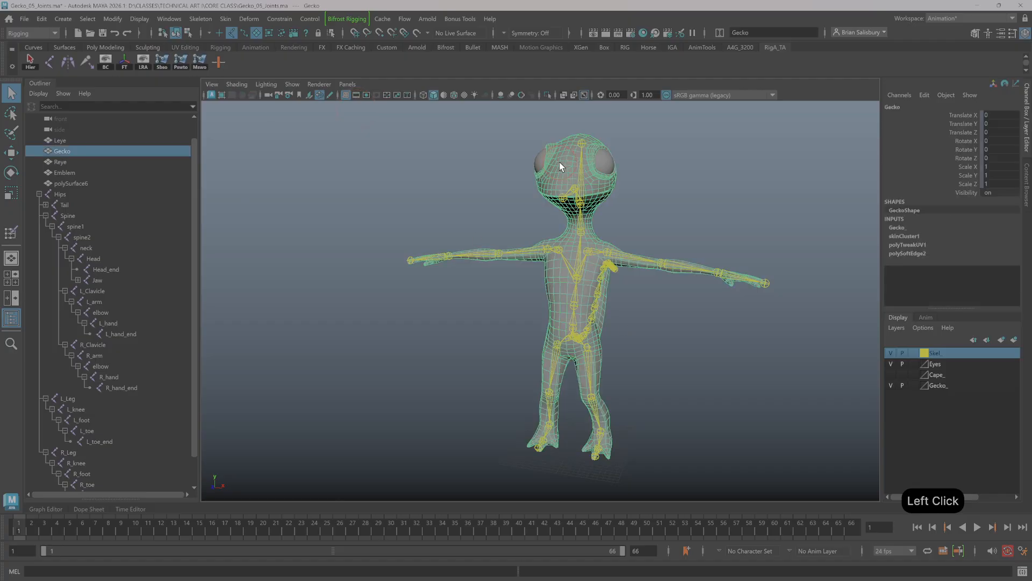
Open the Mirror Skin Weights options and reset them to their defaults.
left_click(200, 59)
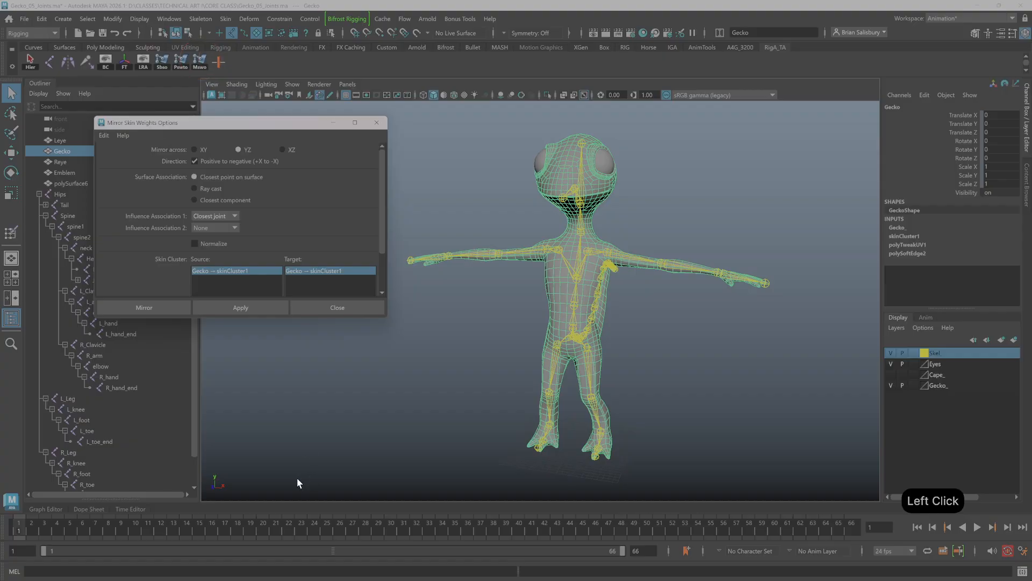
left_click(104, 136)
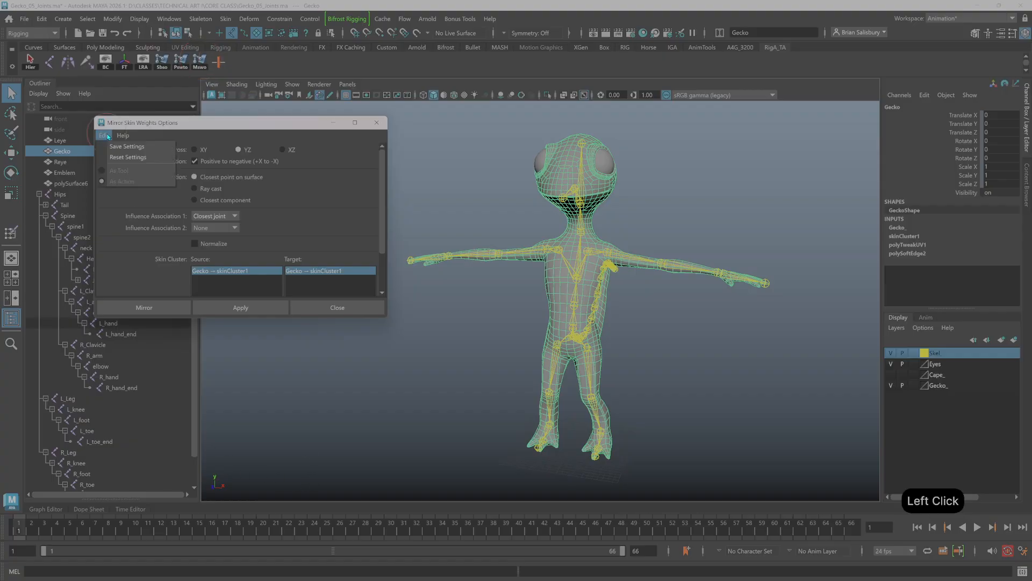
left_click(119, 157)
left_click(100, 138)
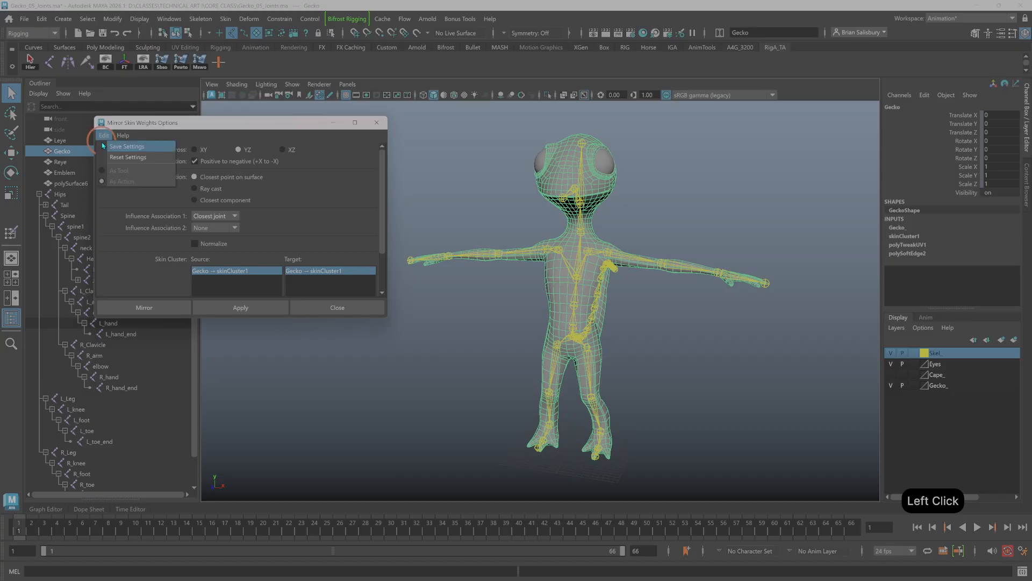
left_click(115, 157)
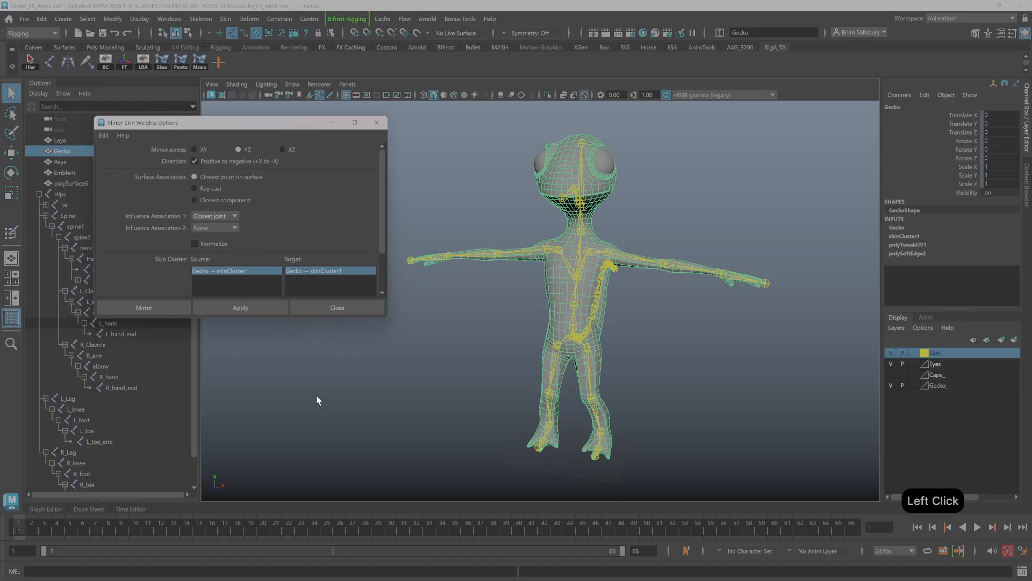
Mirror the Gecko skin weights across YZ from +X to -X, using Closest point on surface and Closest joint association.
left_click_drag(316, 398, 329, 363, "alt")
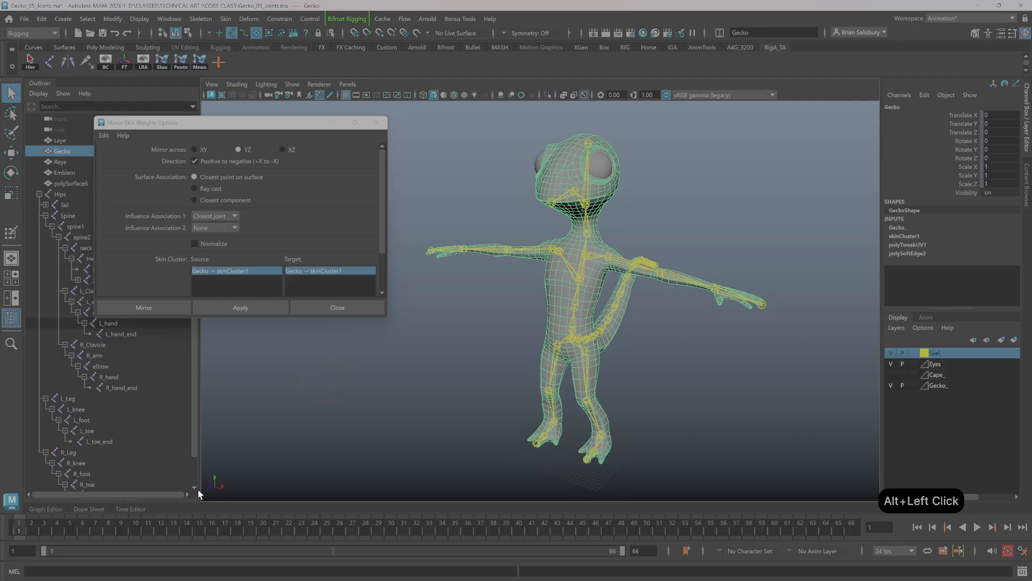
left_click_drag(291, 466, 348, 434, "alt")
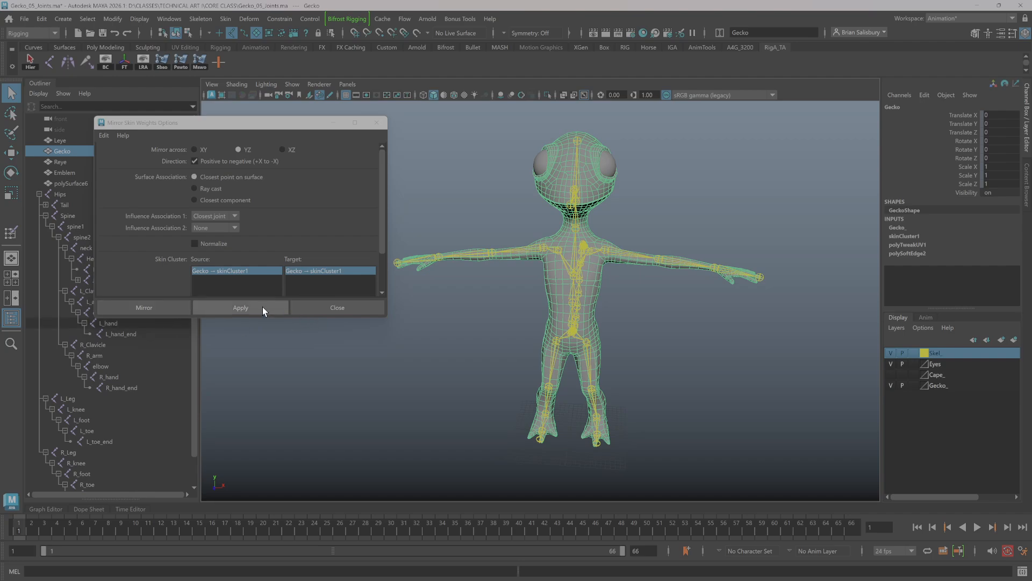
left_click(246, 307)
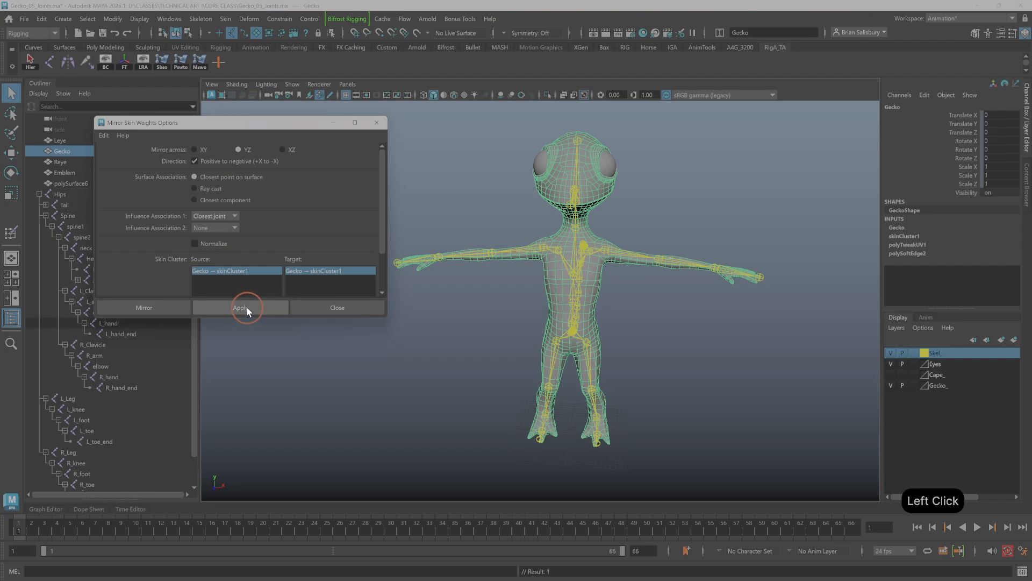
left_click(145, 305)
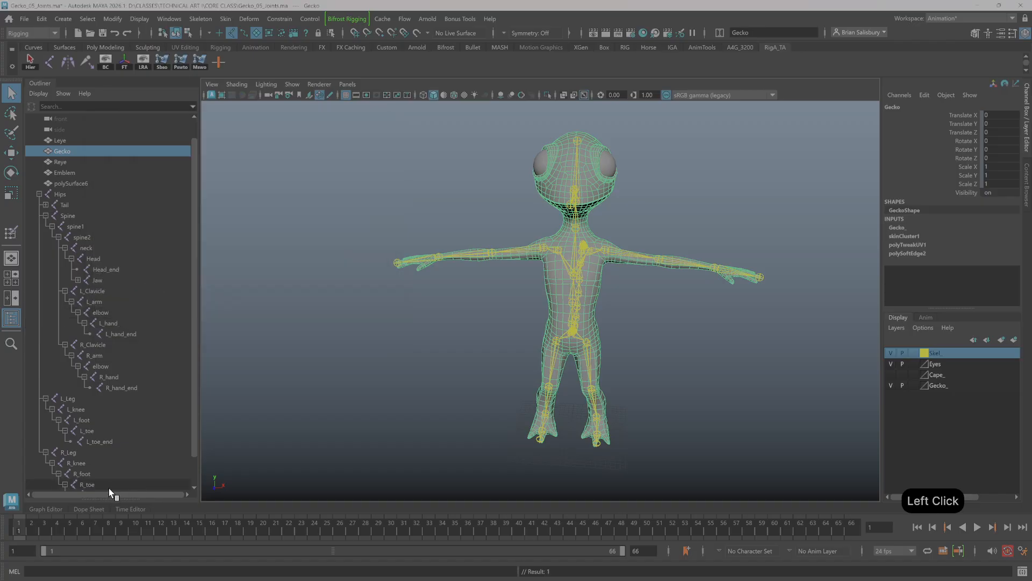
Scrub the animation and inspect the gecko from several angles to check the mirrored weights, ending on frame 1.
left_click_drag(64, 537, 7, 444)
left_click_drag(333, 403, 322, 377, "alt")
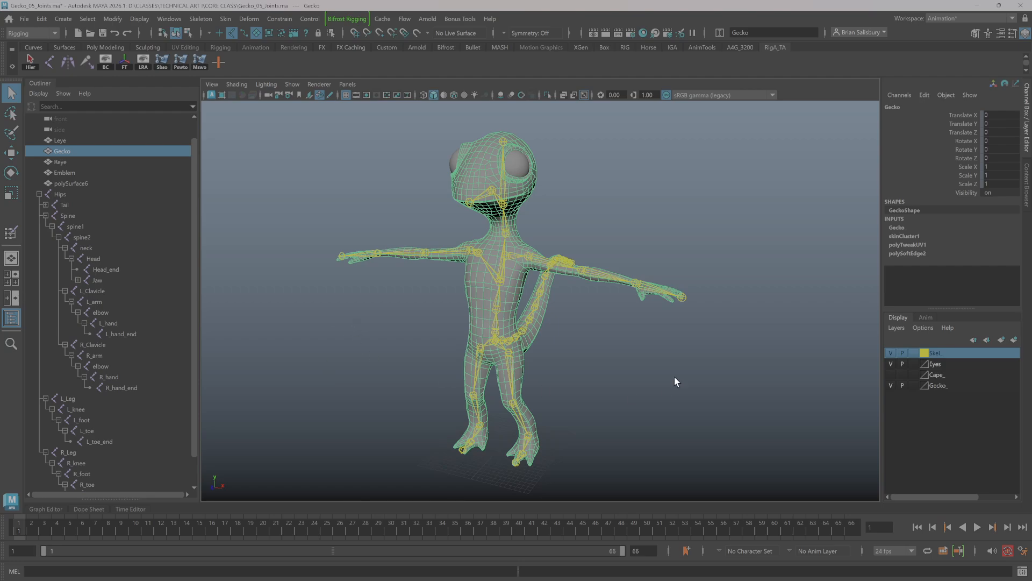
mouse_move(644, 365)
right_mouse_down("alt")
mouse_move(434, 295)
mouse_move(641, 346)
right_mouse_up("alt")
mouse_move(641, 345)
middle_mouse_down("alt")
mouse_move(627, 341)
mouse_move(630, 359)
middle_mouse_up("alt")
left_click_drag(630, 359, 577, 349, "alt")
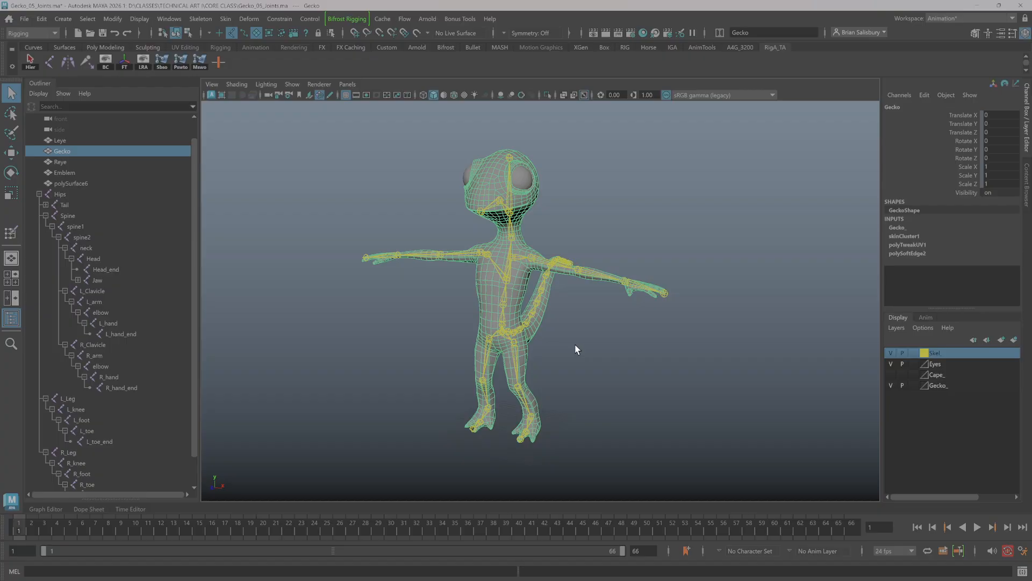
right_click_drag(493, 367, 618, 357, "alt")
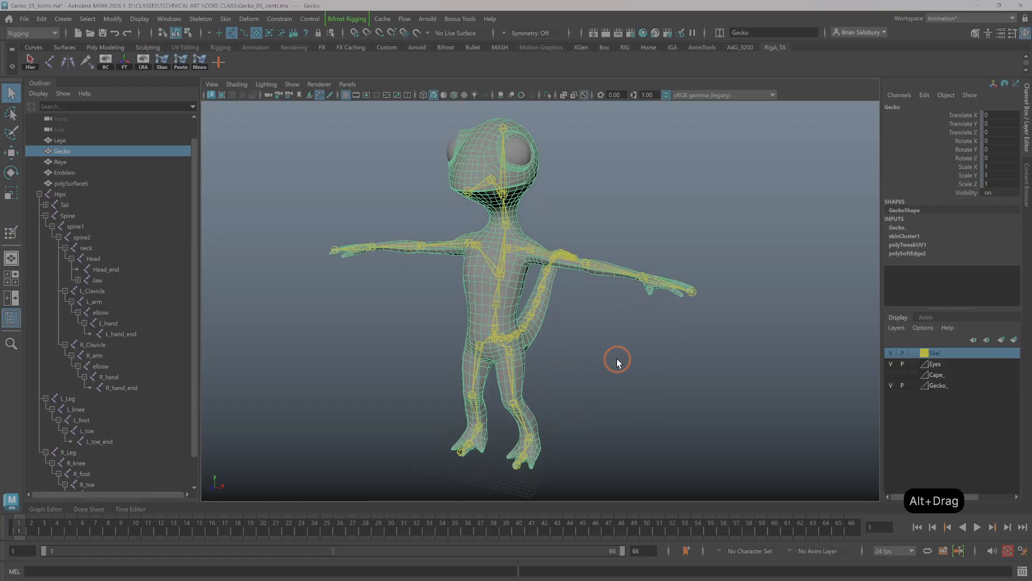
mouse_move(618, 357)
left_mouse_down("alt")
mouse_move(607, 357)
mouse_move(621, 359)
left_mouse_up("alt")
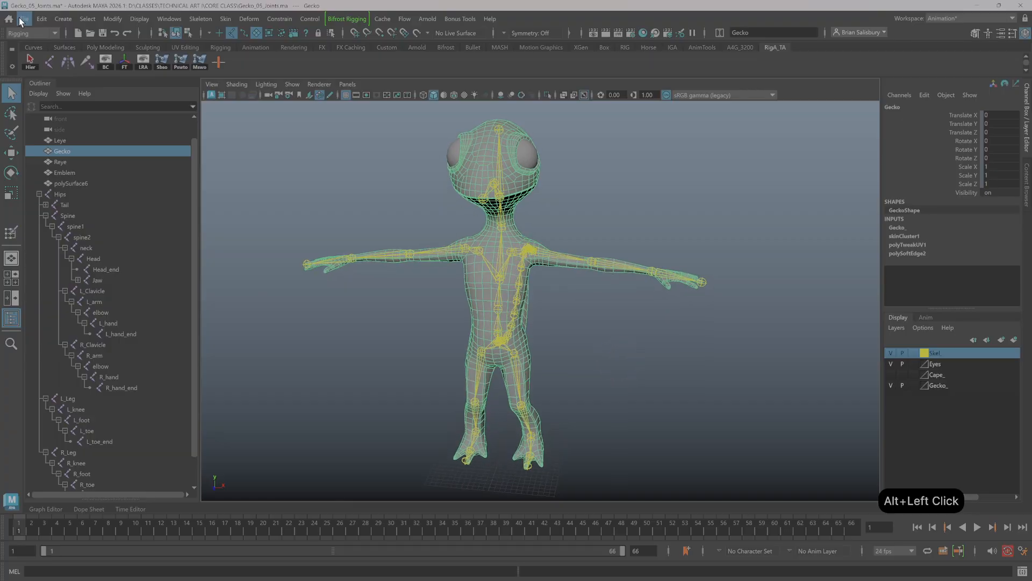
Save the scene as Gecko_06_MirrorWeights.ma, accept the student version notice and deselect the gecko.
left_click_drag(24, 18, 95, 75)
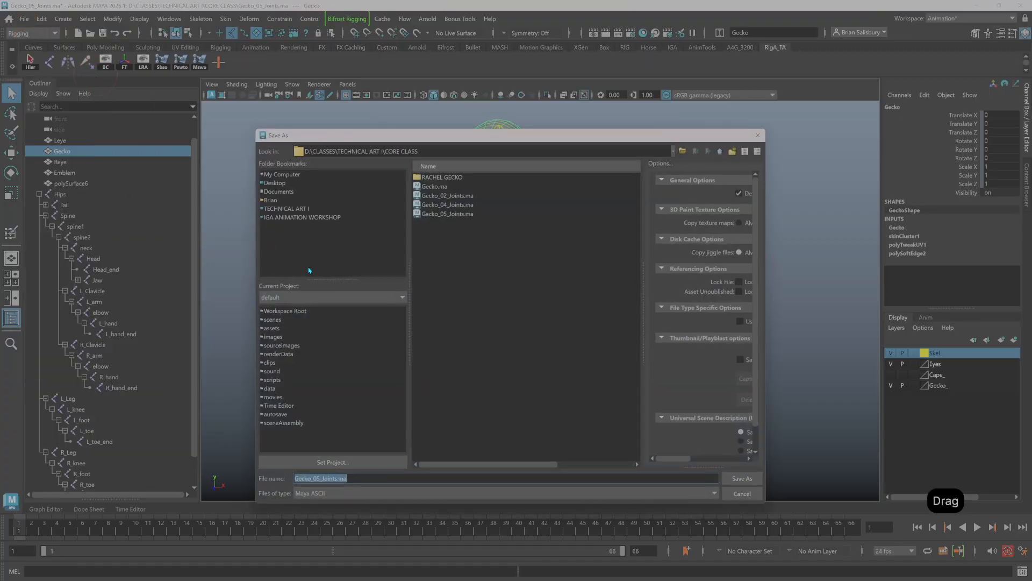
left_click(378, 478)
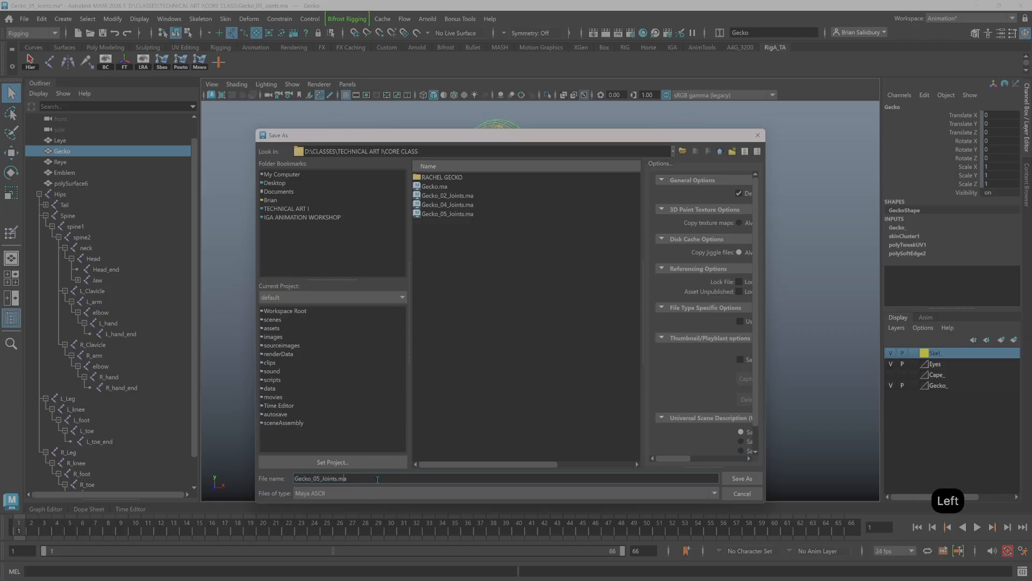
key("BackSpace")
key("BackSpace")
key("BackSpace")
key("BackSpace")
key("BackSpace")
key("BackSpace")
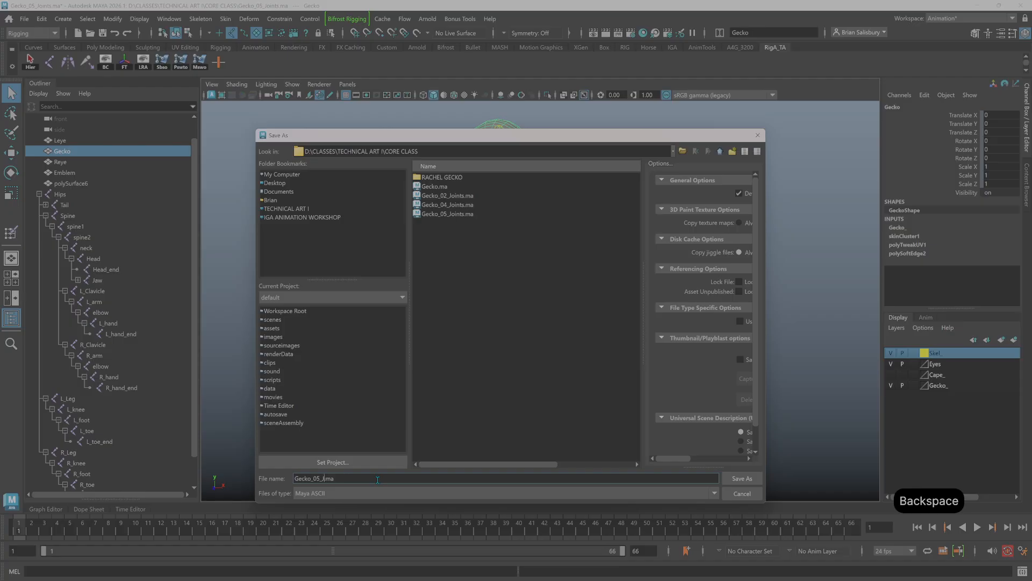
key("BackSpace")
type("6")
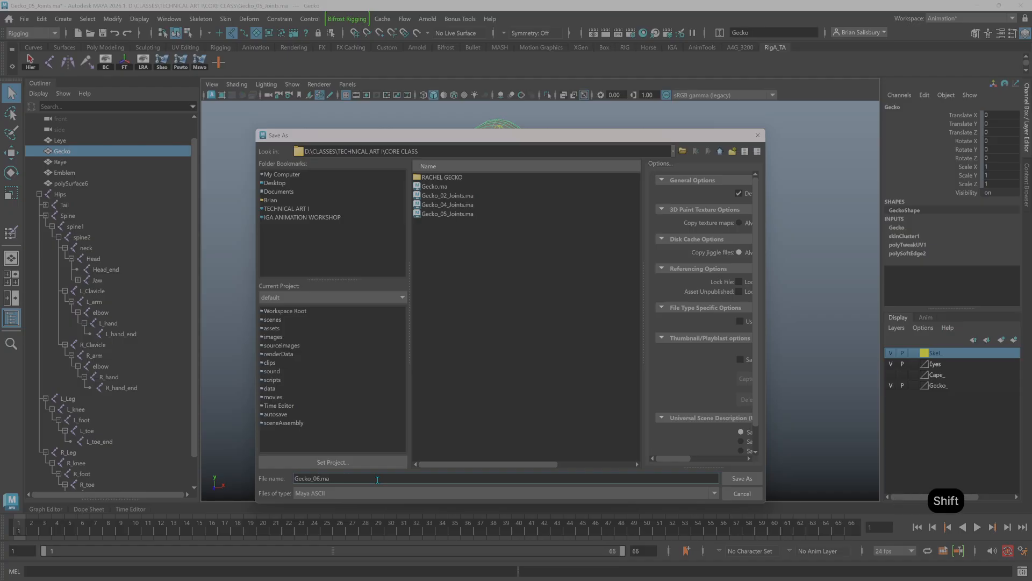
type("_")
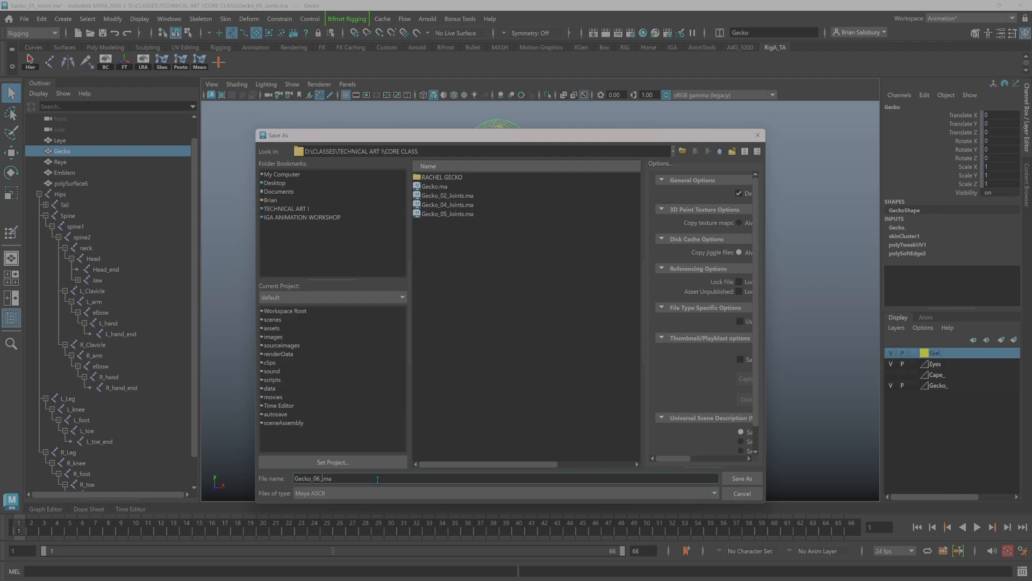
type("Mo")
key("BackSpace")
type("irrorW")
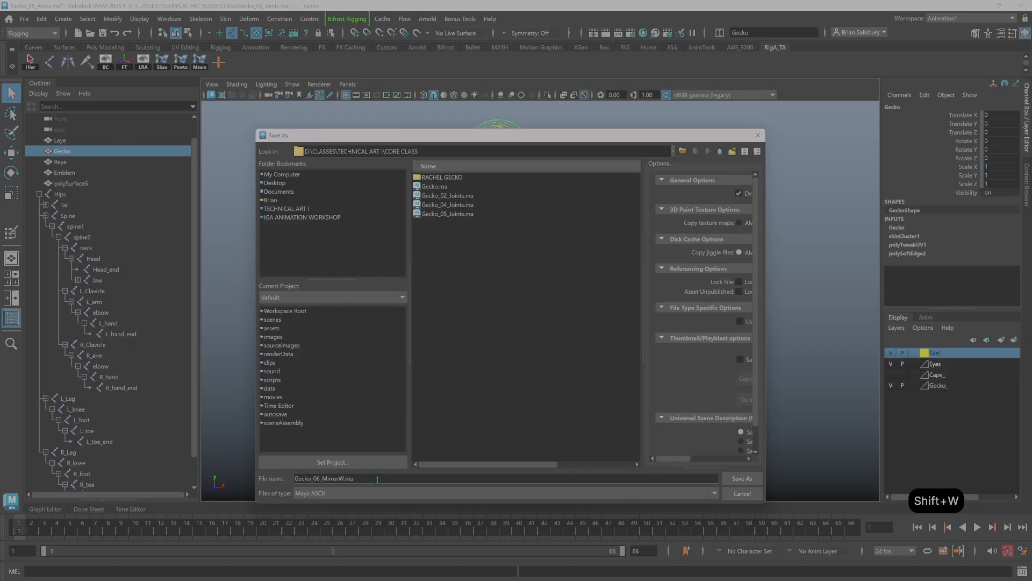
type("eights")
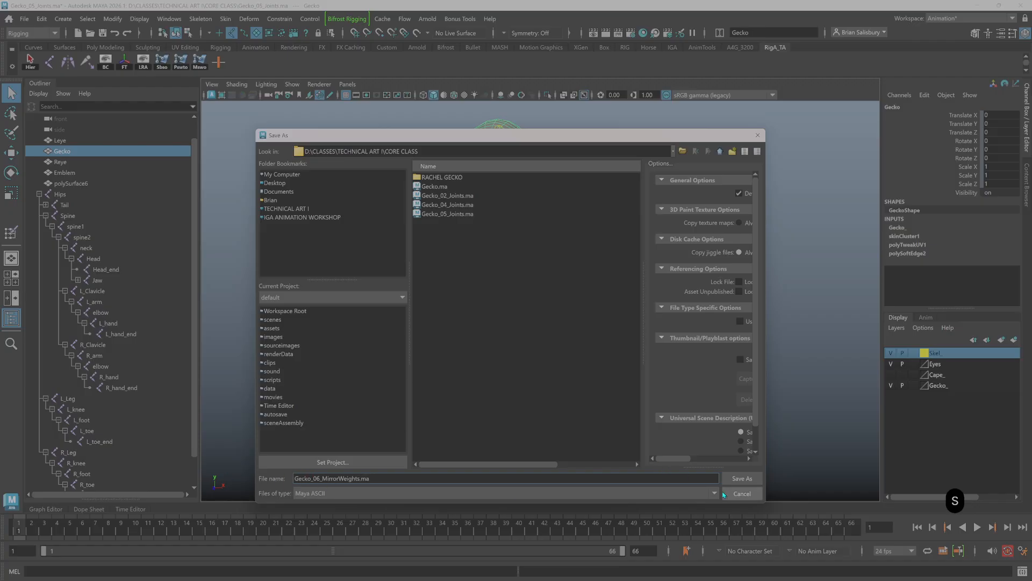
left_click(745, 479)
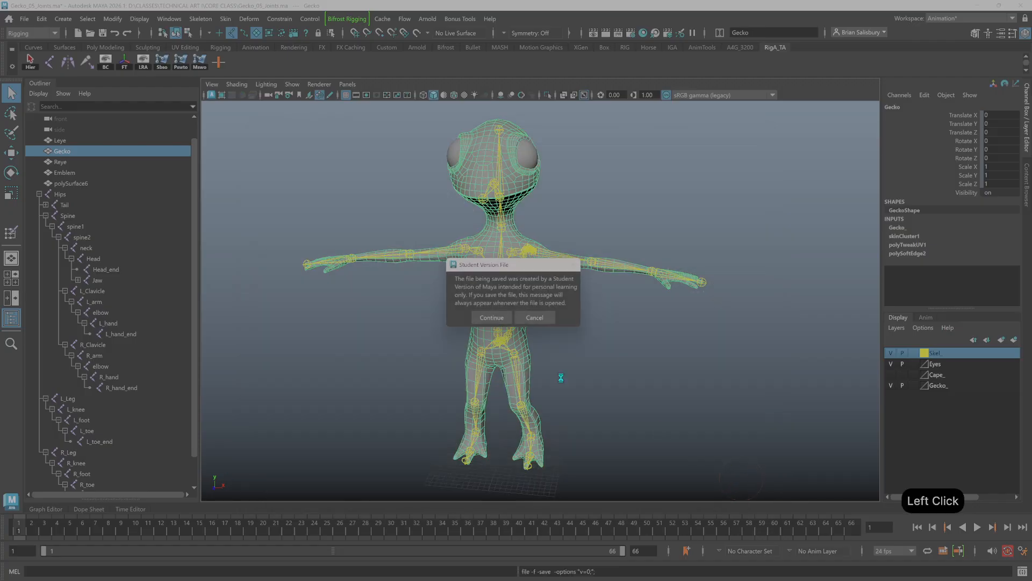
left_click(491, 317)
left_click(652, 356)
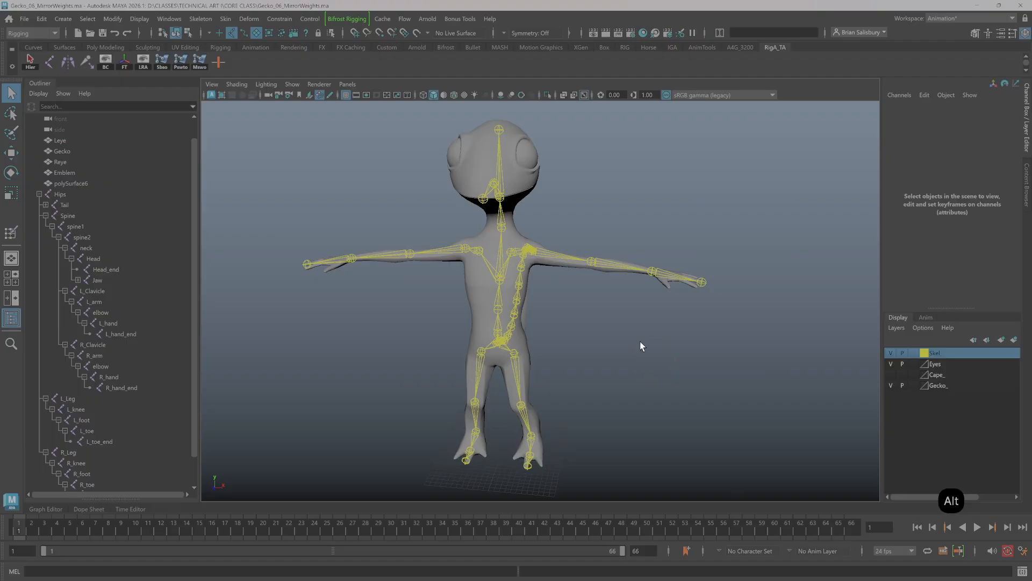
left_click_drag(640, 346, 612, 328, "alt")
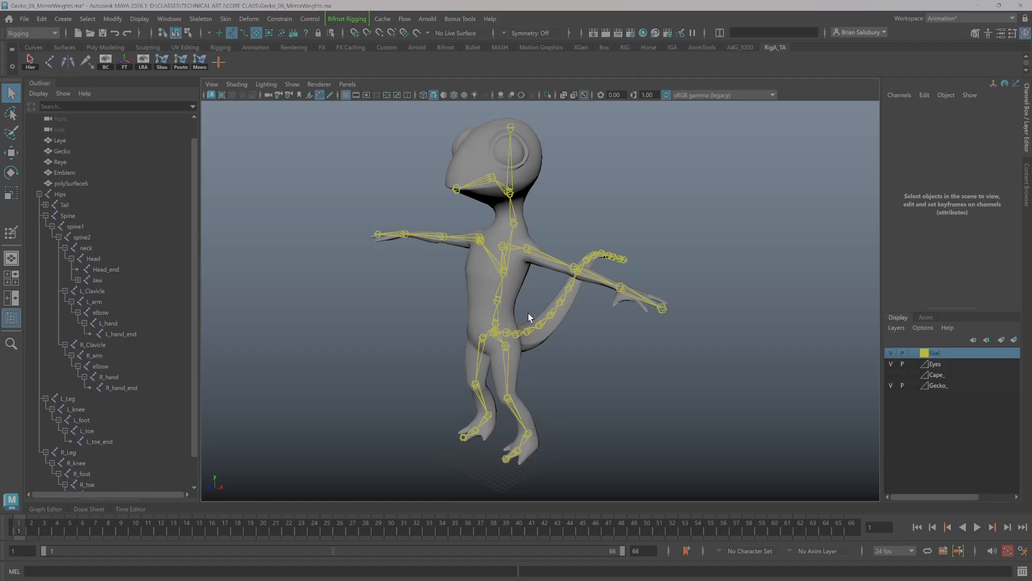
Go to frame 12 and rotate the Head joint slightly to test how the eyes follow the head.
middle_click_drag(424, 206, 403, 272, "alt")
right_click_drag(252, 201, 461, 242, "alt")
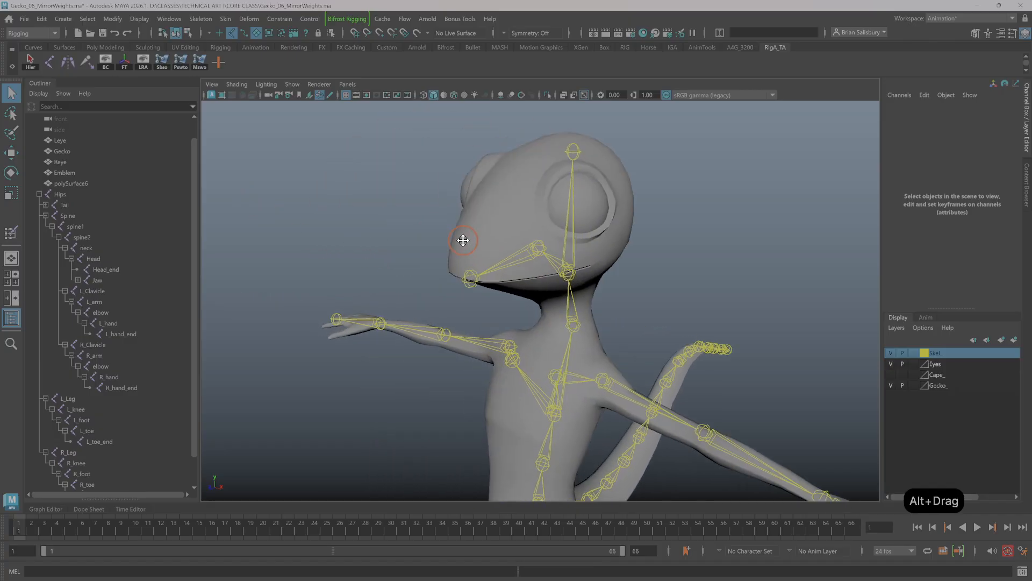
left_click_drag(461, 242, 376, 228, "alt")
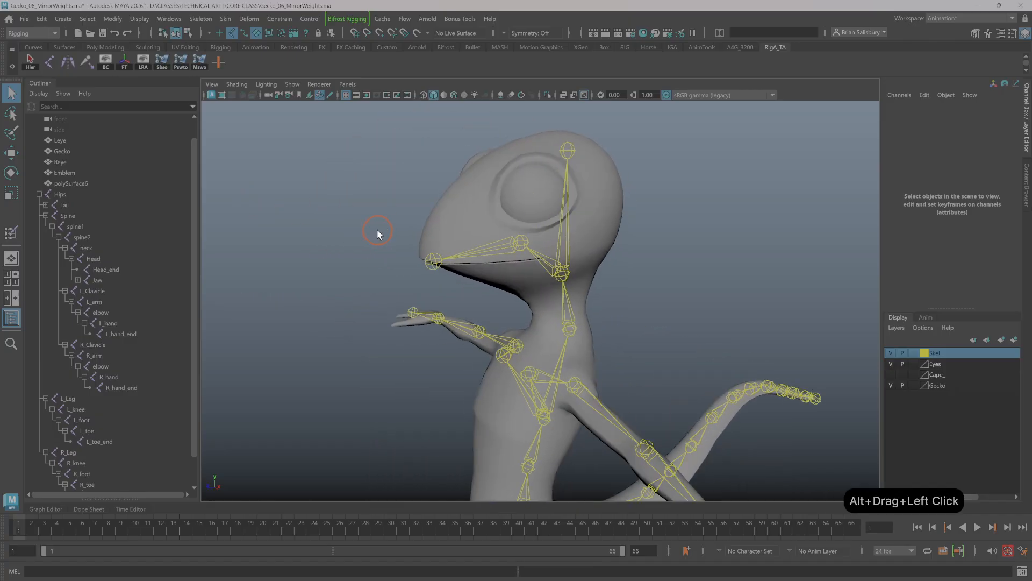
left_click(563, 276)
left_click(564, 226)
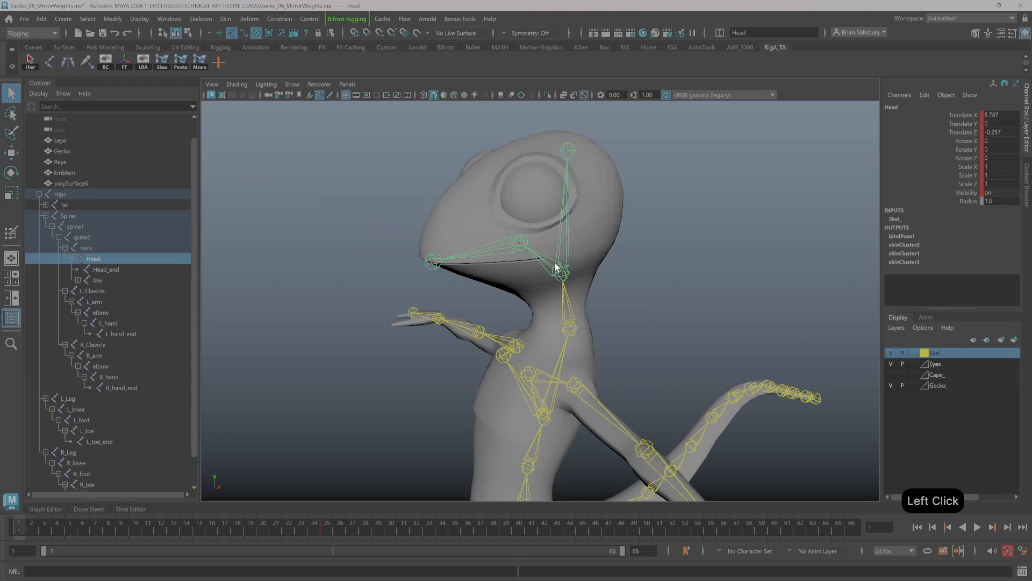
left_click_drag(50, 527, 161, 532)
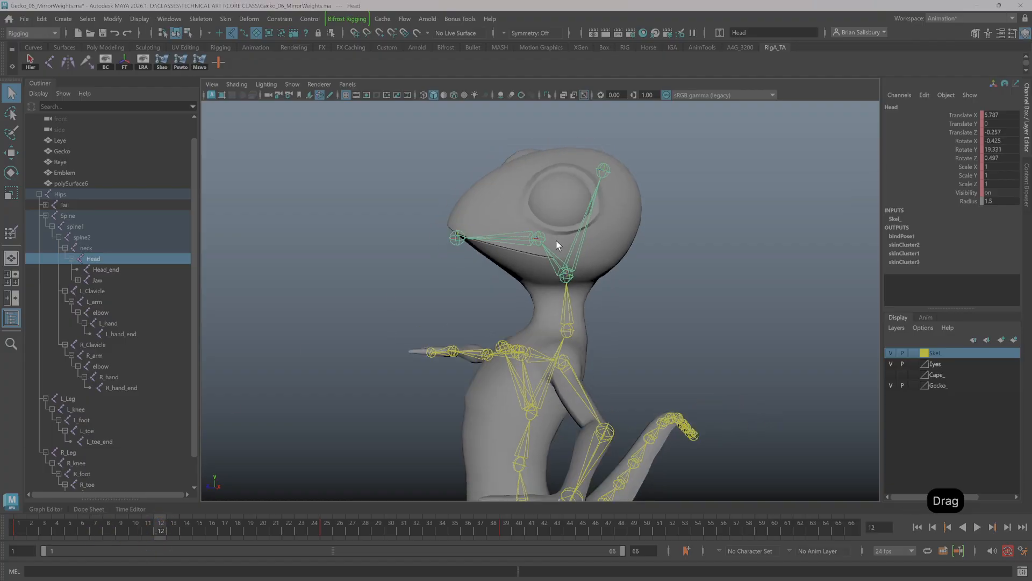
key("e")
mouse_move(568, 232)
left_mouse_down()
mouse_move(560, 229)
mouse_move(592, 237)
mouse_move(570, 251)
left_mouse_up()
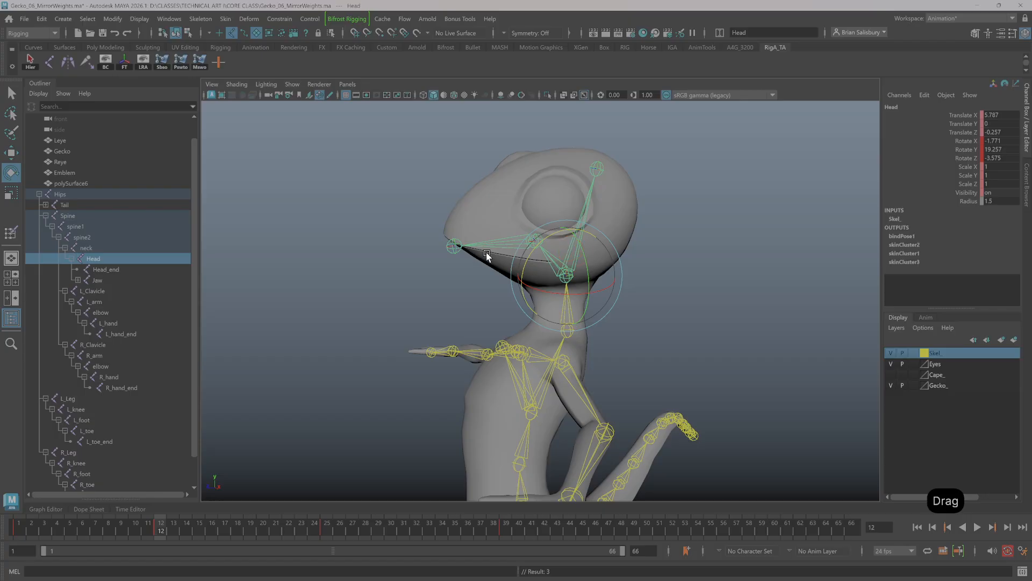
Try rotating the Jaw joint to about -34 in Z to test its influence on the eyes, and undo it.
left_click(508, 241)
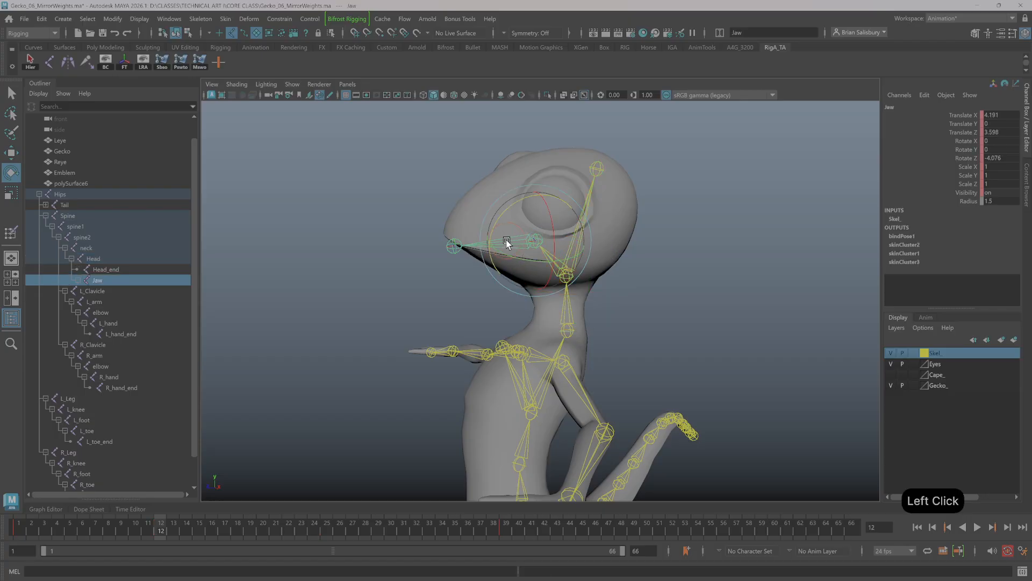
left_click_drag(527, 202, 519, 231)
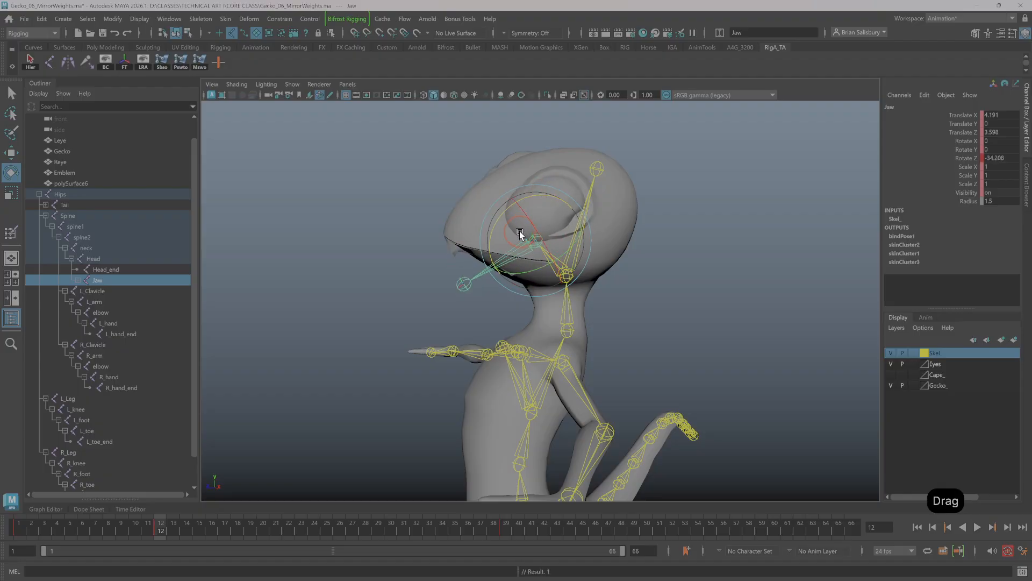
key("z")
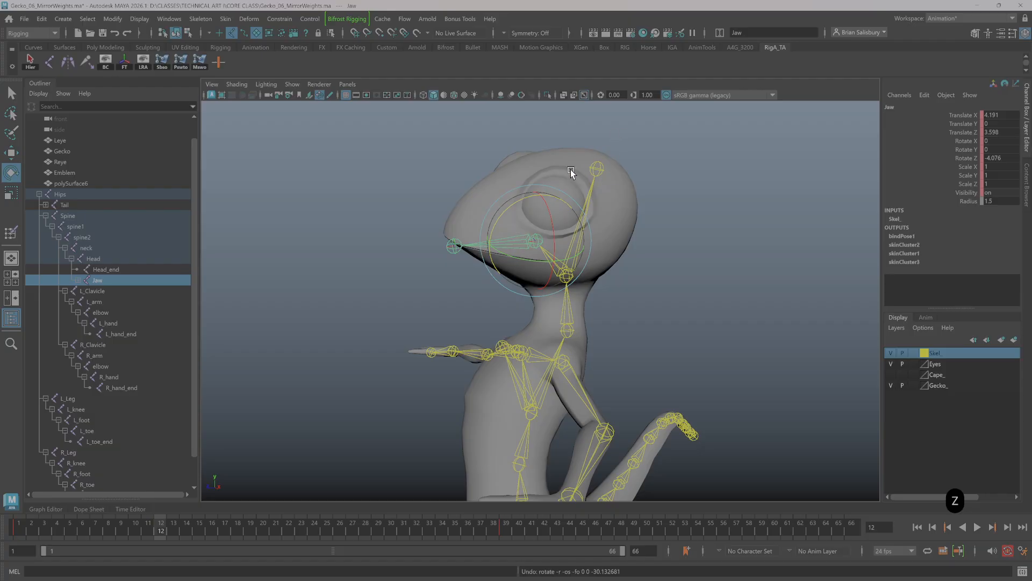
Select both eye meshes and try to select the left eye's vertices in vertex mode.
left_click(560, 193)
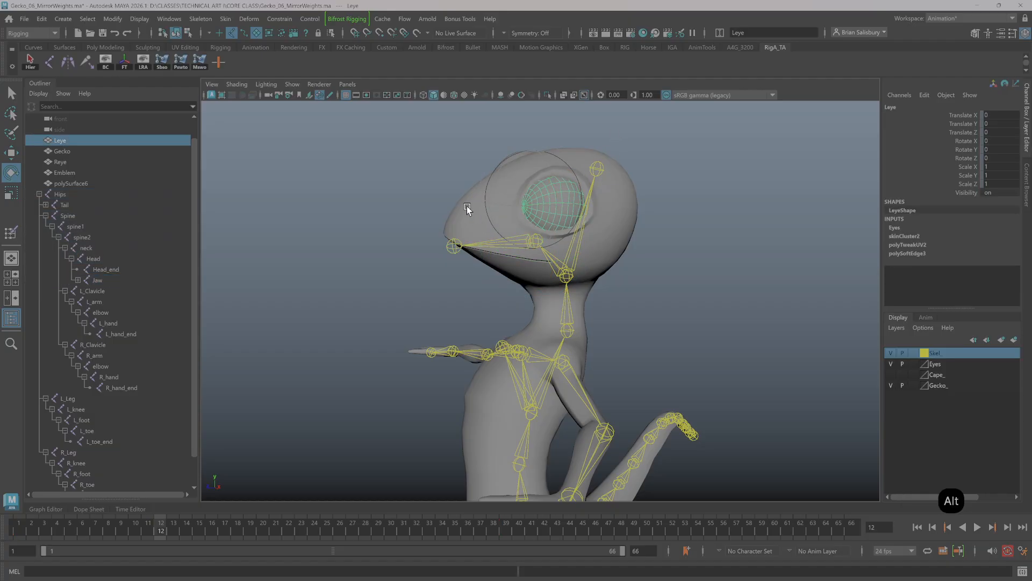
left_click_drag(467, 205, 502, 217, "alt")
left_click(455, 193, "shift")
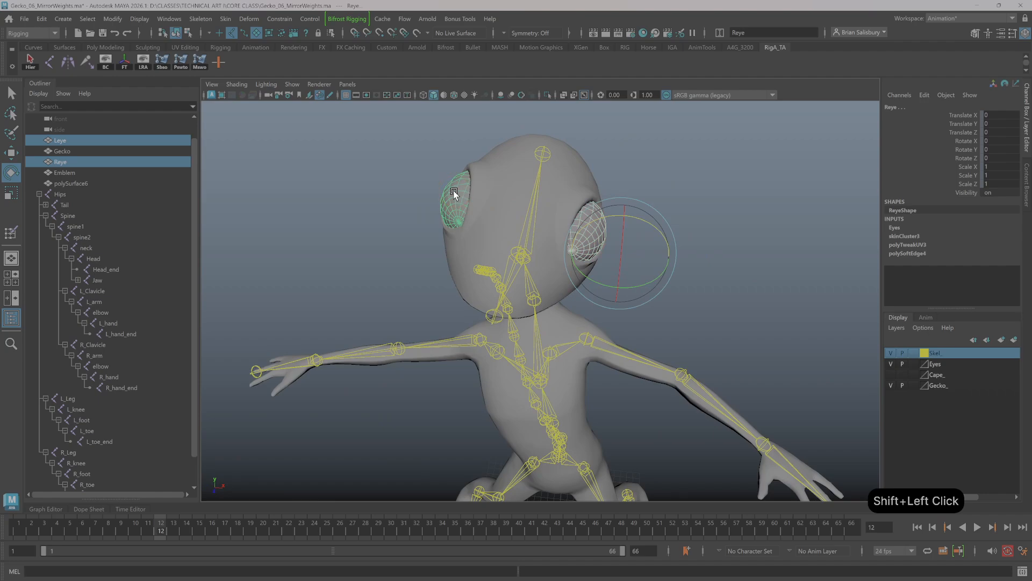
left_click_drag(396, 231, 367, 196, "alt")
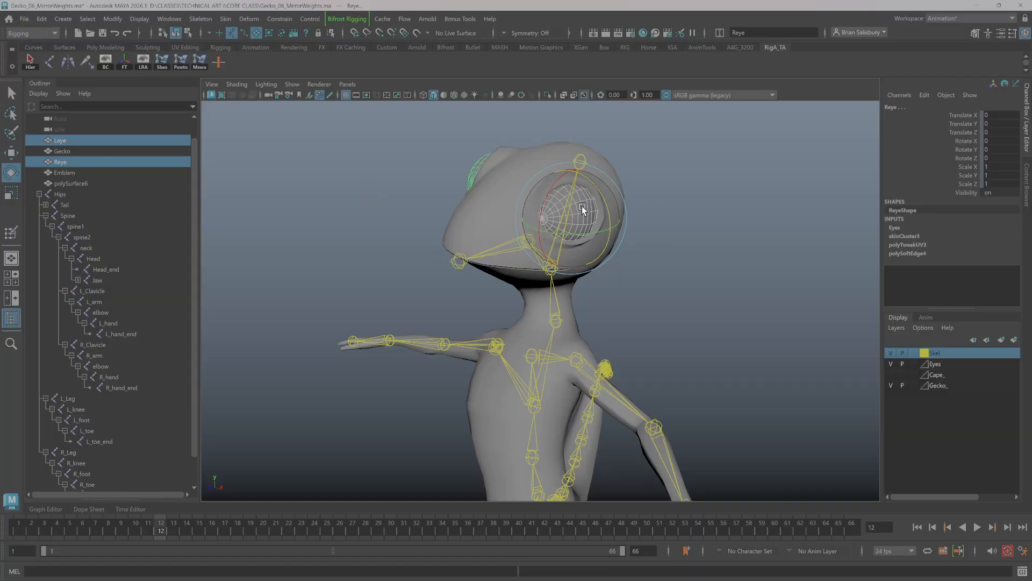
right_click_drag(582, 205, 530, 206)
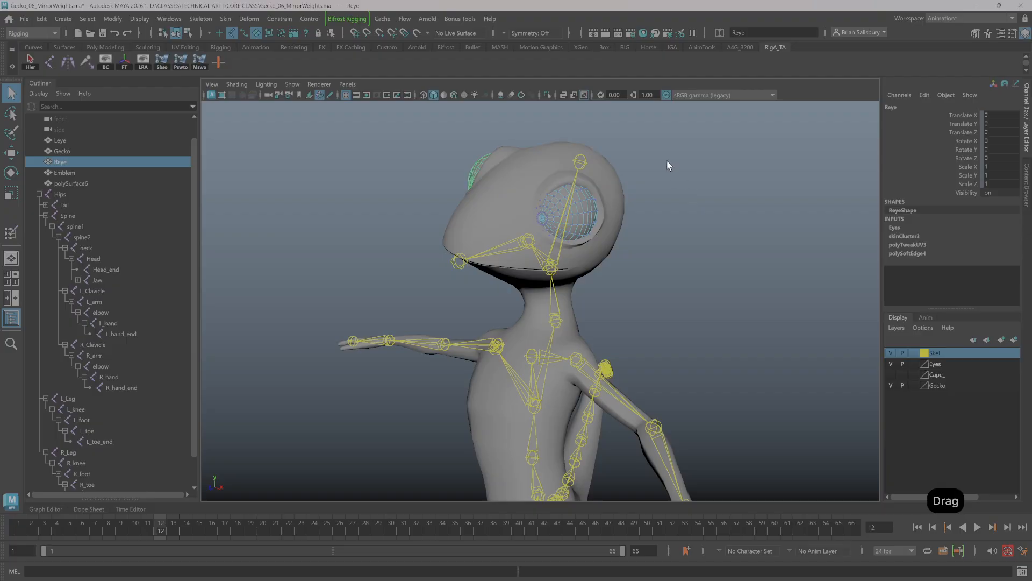
left_click_drag(562, 245, 525, 265)
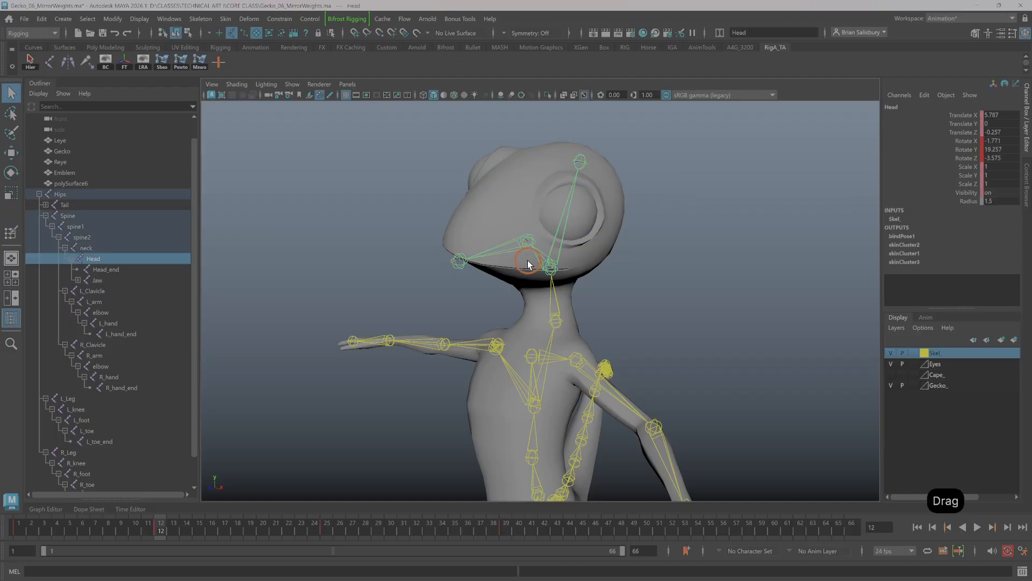
Disable joint selection in the selection mask and select all vertices of the left eye.
left_click(557, 213)
right_click_drag(558, 210, 538, 212)
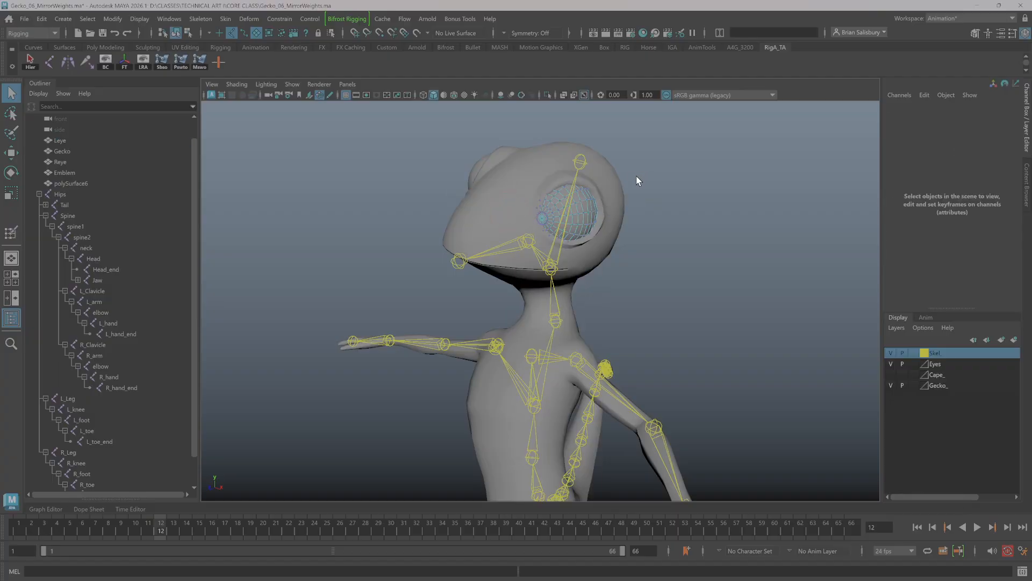
left_click(234, 32)
left_click_drag(633, 172, 478, 255)
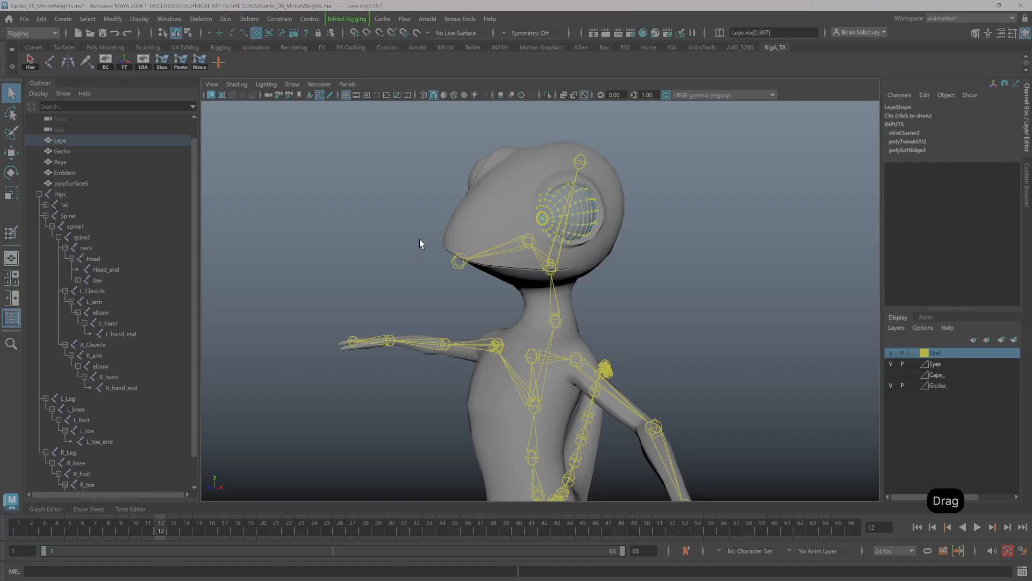
Switch the view to wireframe and select starting vertices on both eyes in vertex mode.
key("4")
left_click_drag(385, 257, 405, 246, "alt")
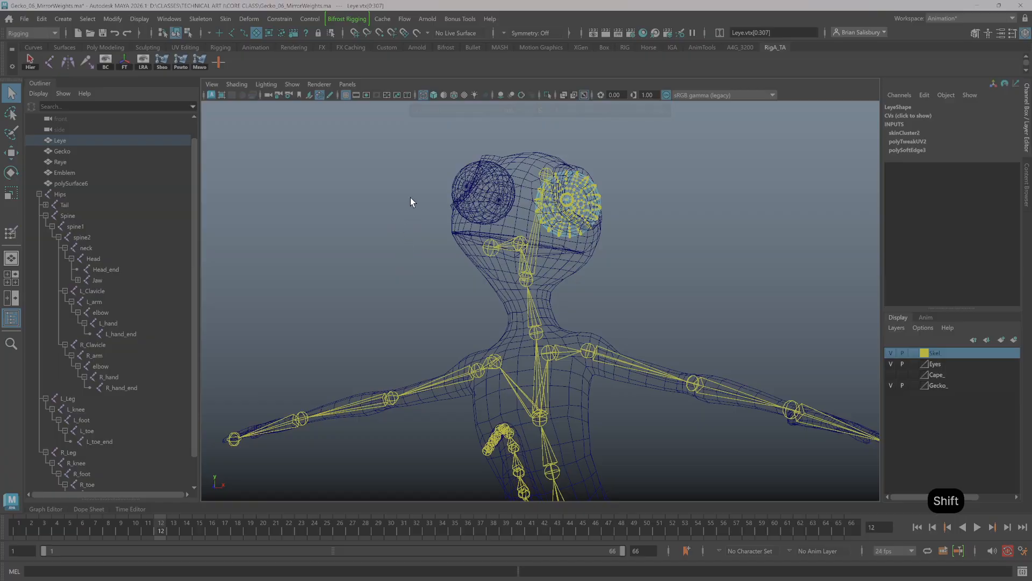
left_click(461, 176, "shift")
right_click_drag(461, 177, 396, 173)
left_click(458, 180)
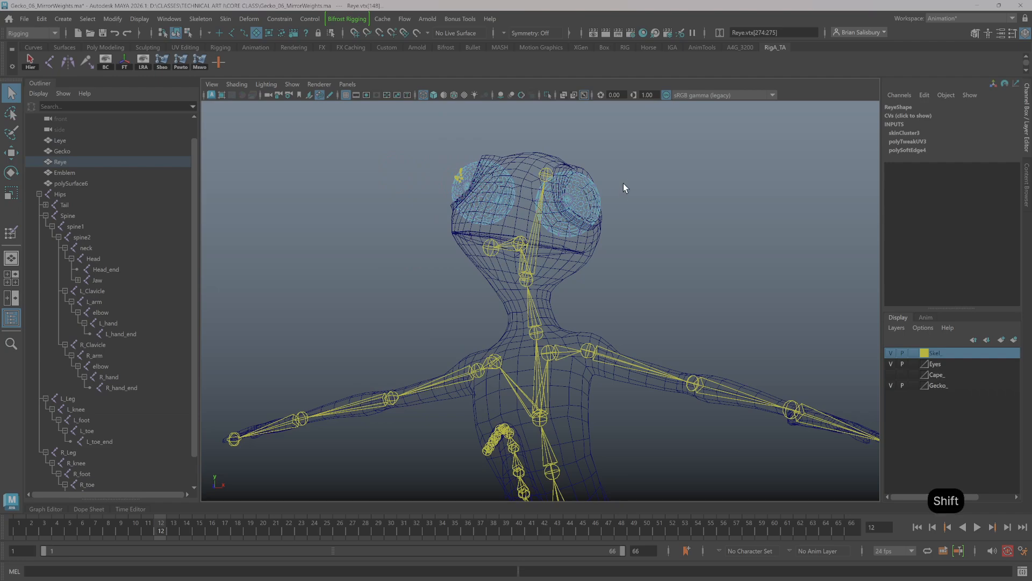
left_click(599, 196, "shift")
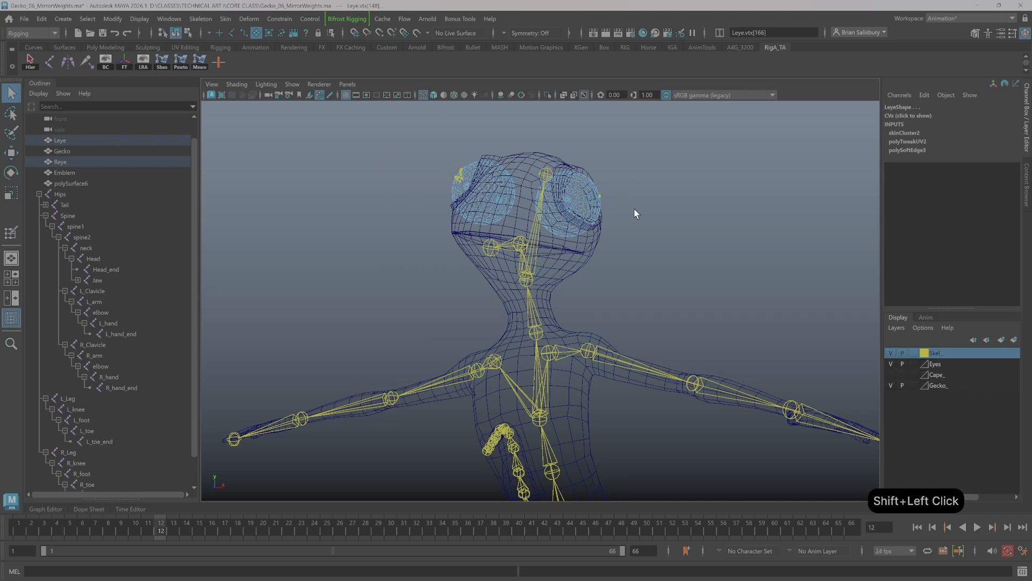
Grow the selection until it covers all vertices of both eyes.
mouse_move(630, 213)
left_mouse_down("alt")
mouse_move(645, 218)
mouse_move(605, 217)
mouse_move(636, 217)
left_mouse_up("alt")
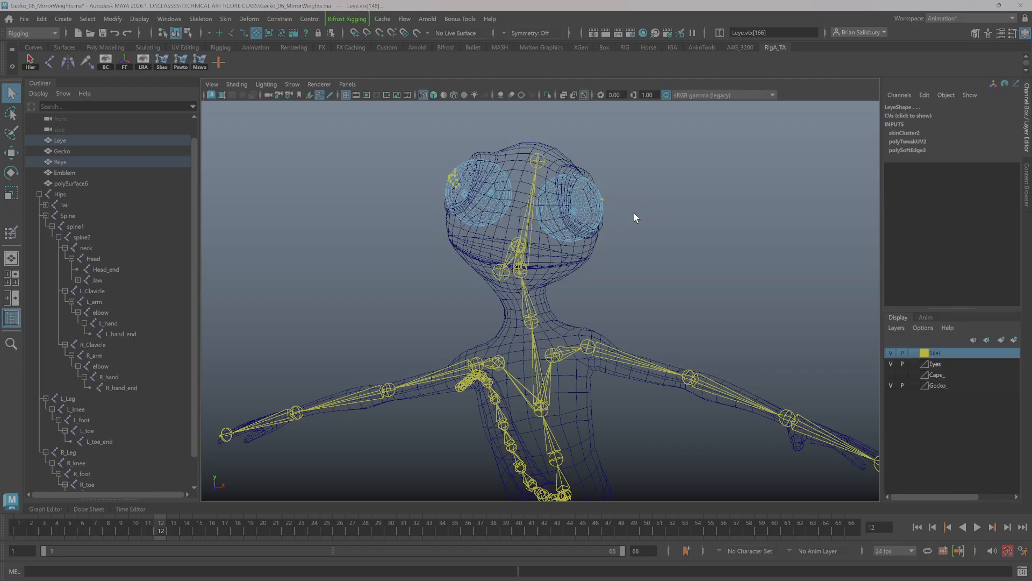
key("shift")
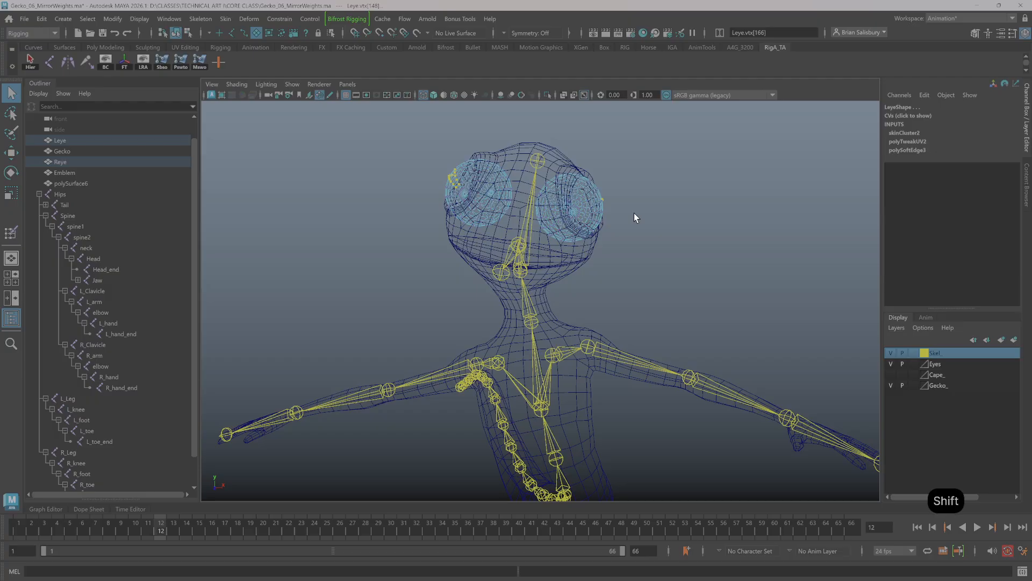
key("shift+period")
key("shift+period")
key("shift+period")
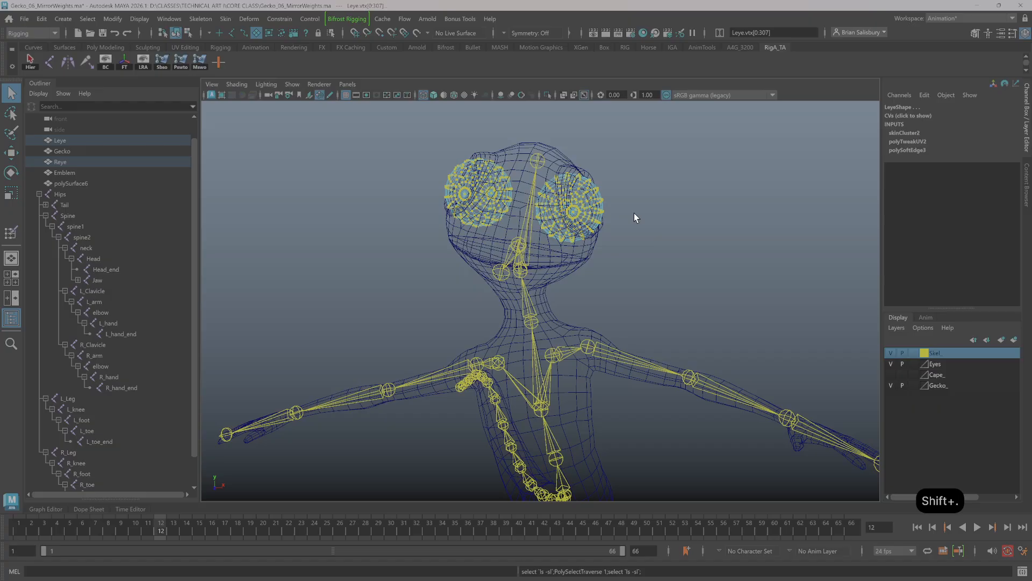
left_click_drag(708, 238, 686, 229, "alt")
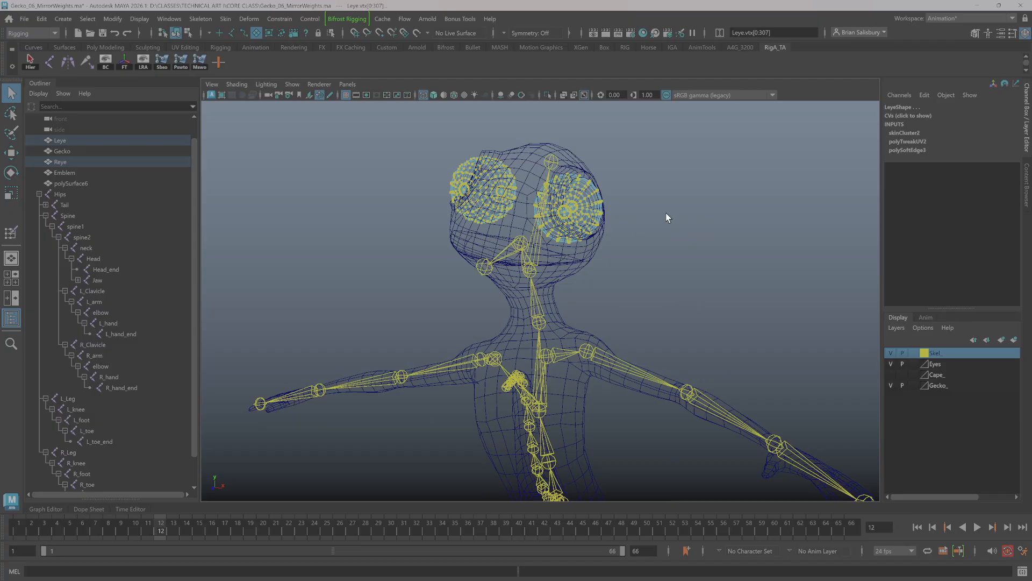
Add a shortcut for the Component Editor to the RigA_TA shelf.
left_click(175, 20)
mouse_move(200, 75)
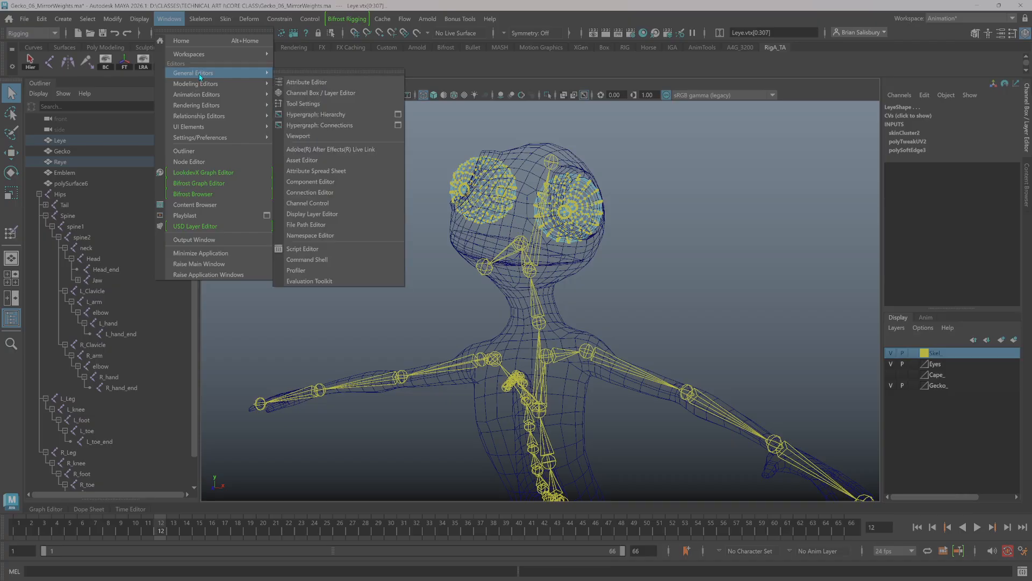
left_click(329, 185, "ctrl+shift")
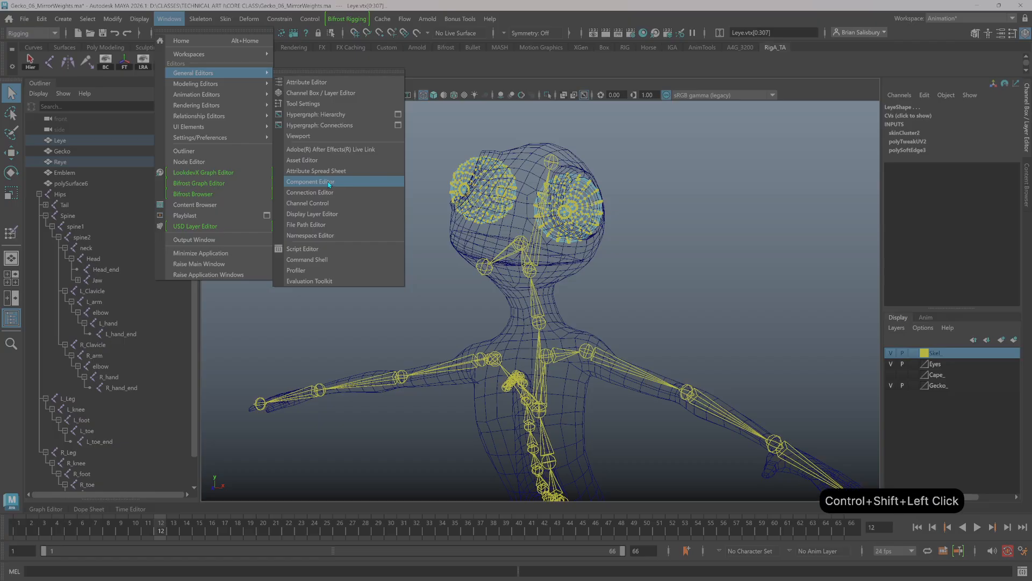
left_click(472, 62)
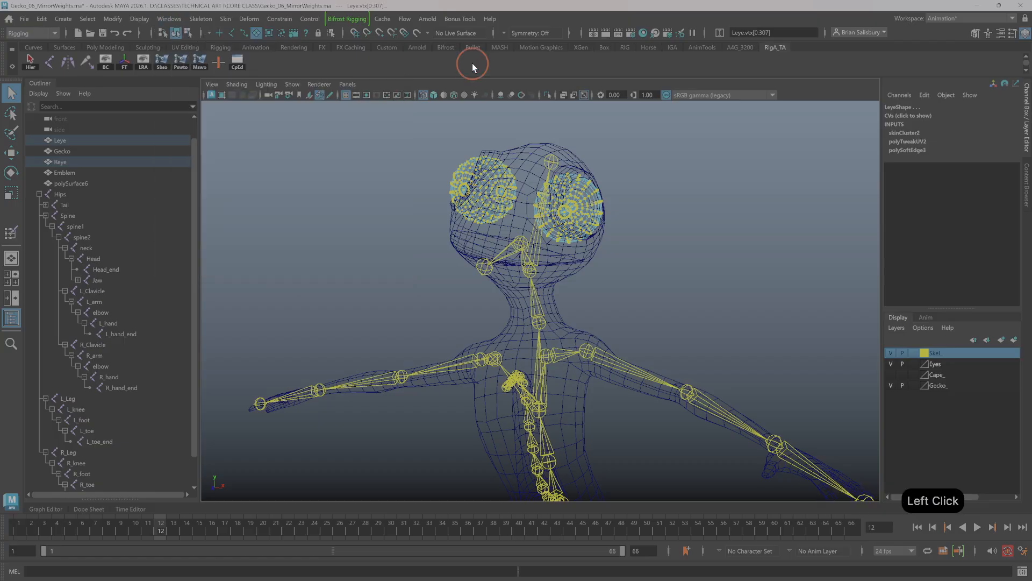
Open the Component Editor from the shelf, resize it beside the gecko's head and show the Smooth Skins weights.
left_click(237, 60)
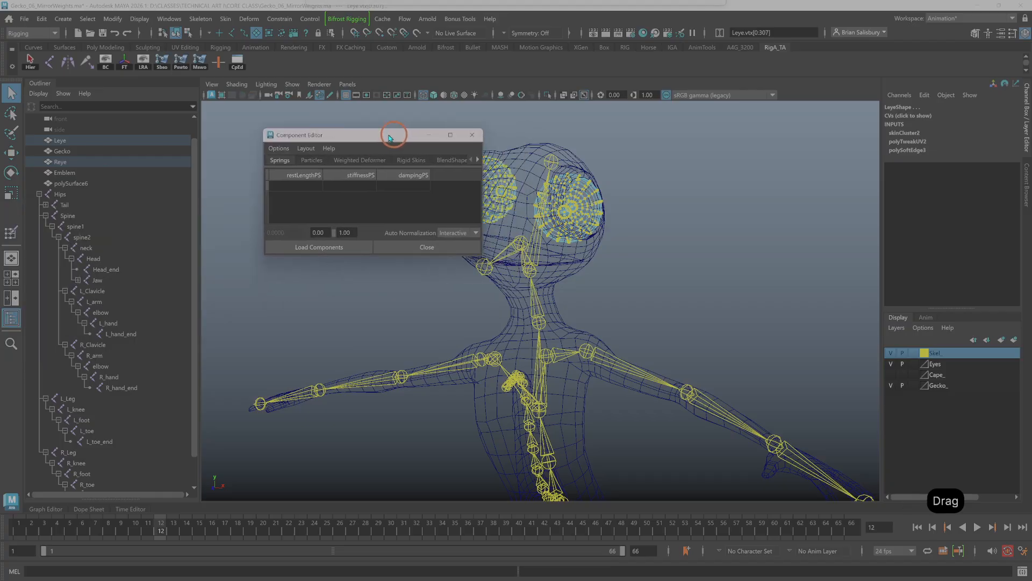
left_click_drag(392, 130, 311, 126)
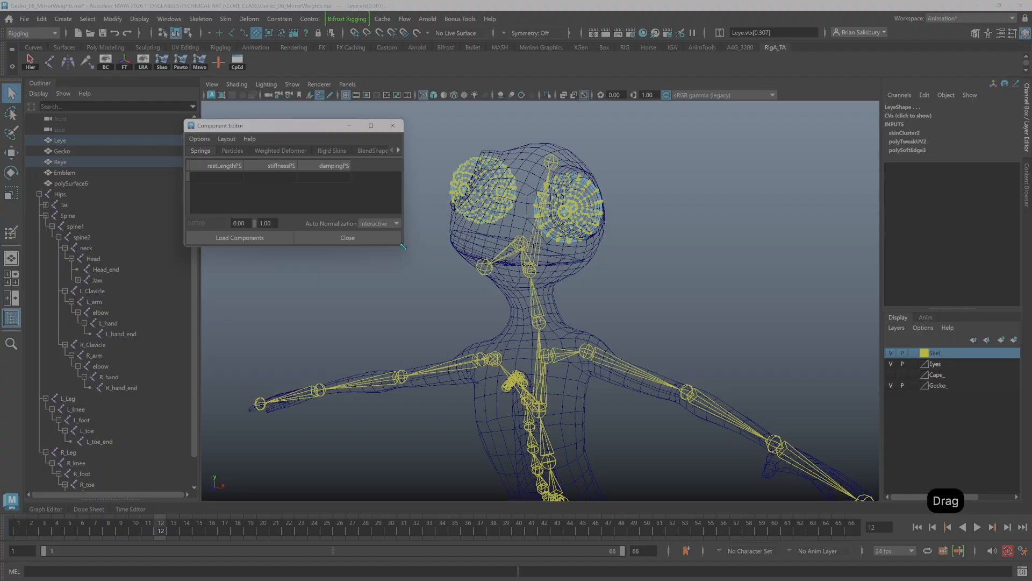
left_click_drag(402, 246, 613, 413)
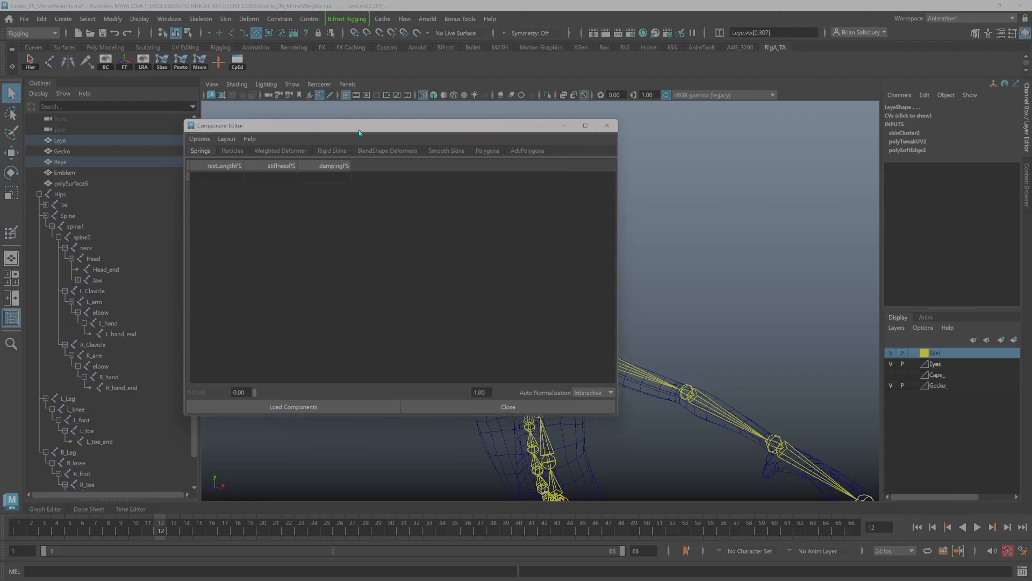
left_click_drag(358, 132, 219, 124)
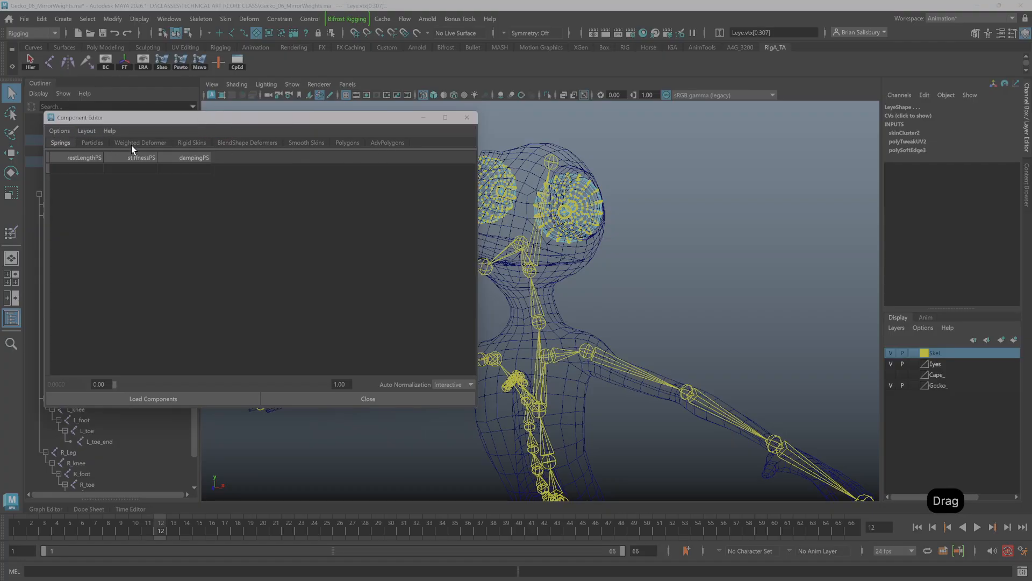
left_click(306, 143)
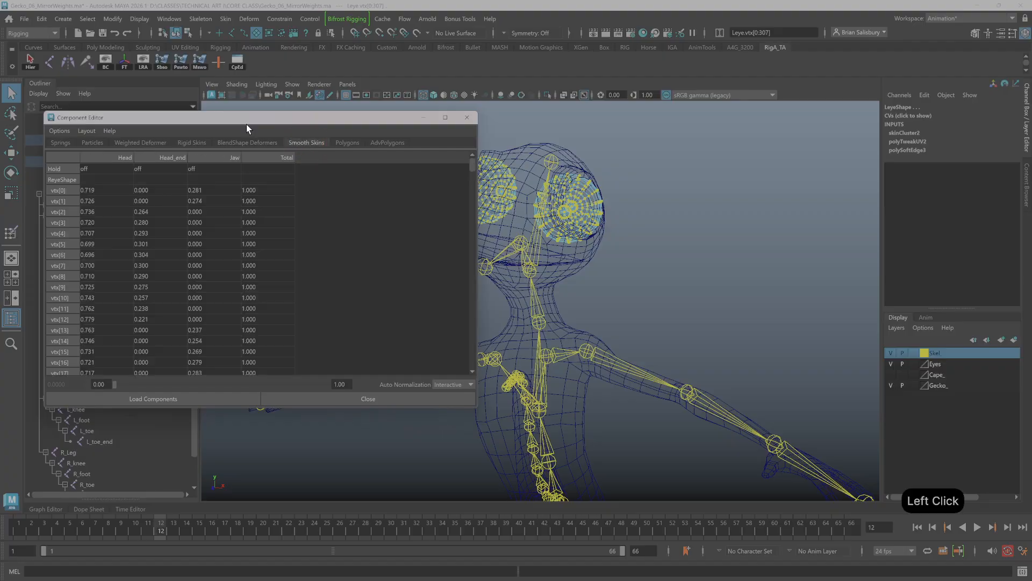
left_click_drag(235, 118, 264, 108)
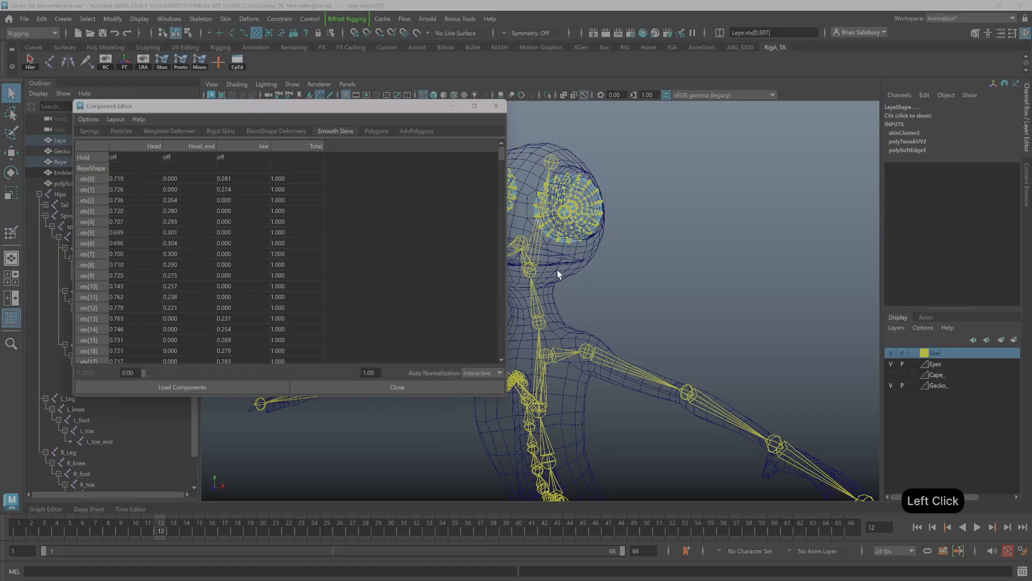
left_click_drag(506, 243, 405, 232)
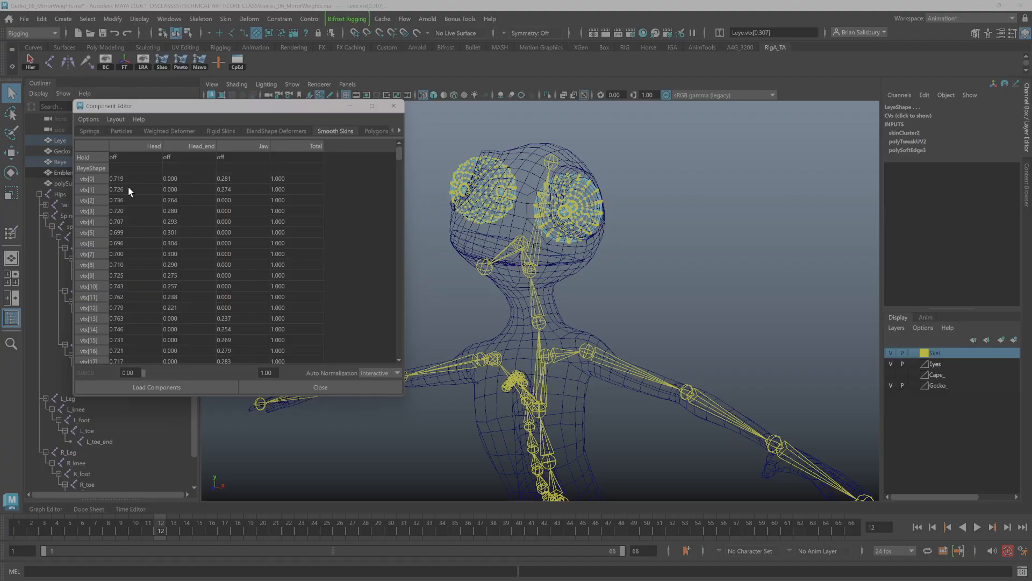
left_click_drag(185, 114, 237, 118)
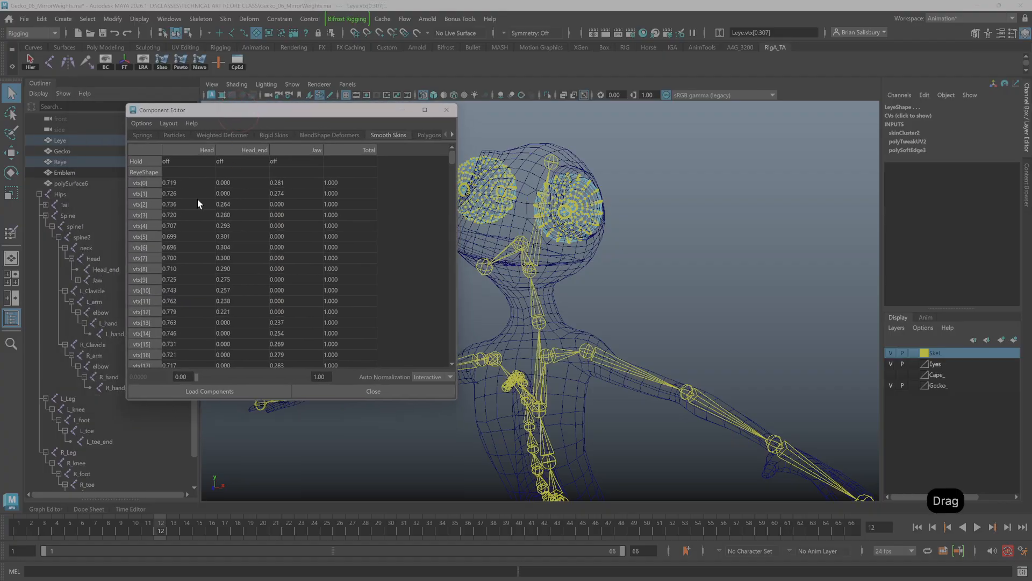
Set the Head joint's weight to 1.0 for all selected eye vertices and check the listed values.
left_click(185, 152)
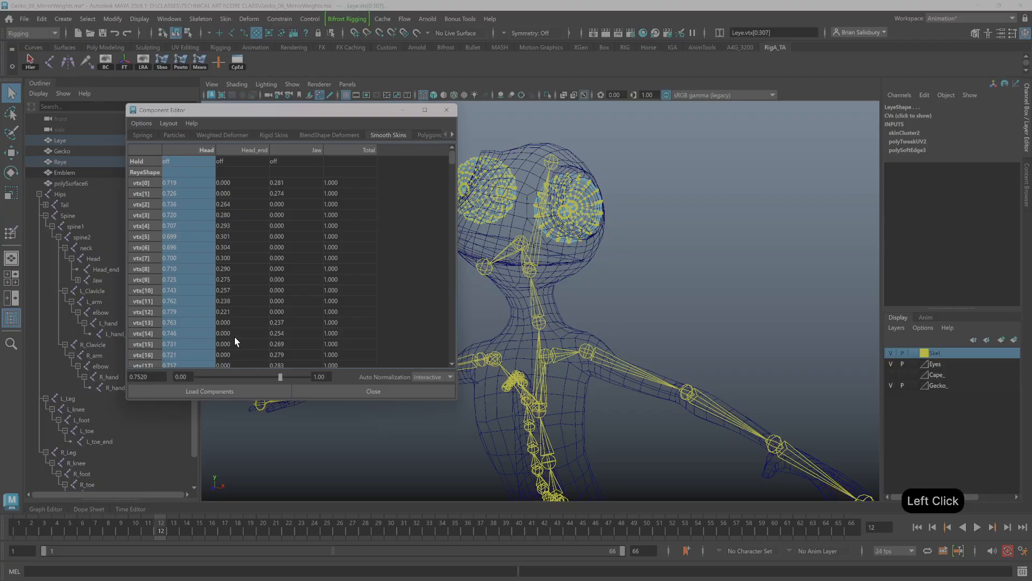
left_click_drag(281, 375, 359, 346)
scroll(355, 292, "down", 15)
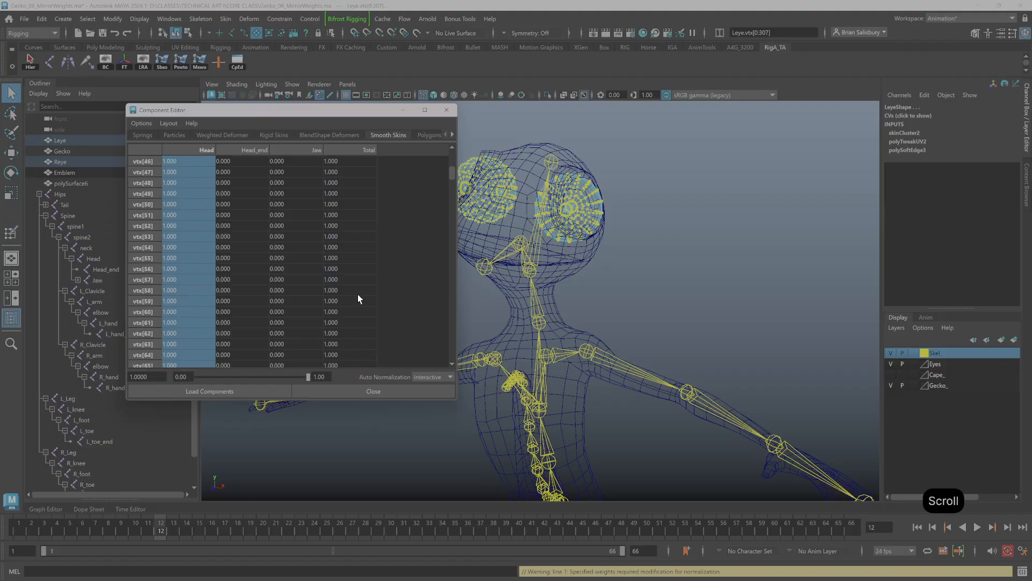
Finish checking the eye vertices' Head weights, close the Component Editor and return to shaded display with nothing selected.
scroll(357, 295, "down", 20)
left_click_drag(453, 201, 455, 230)
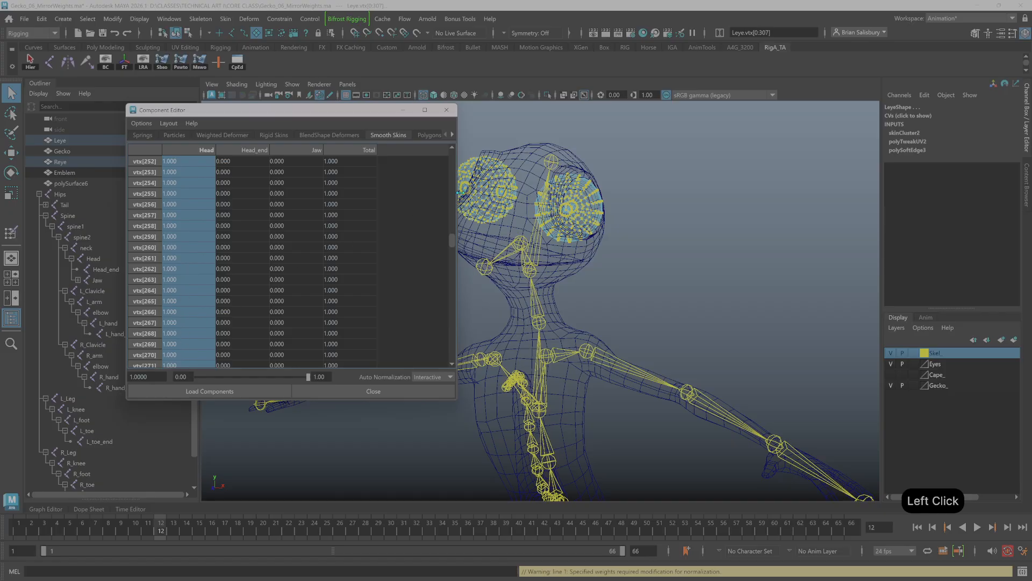
left_click_drag(454, 243, 481, 153)
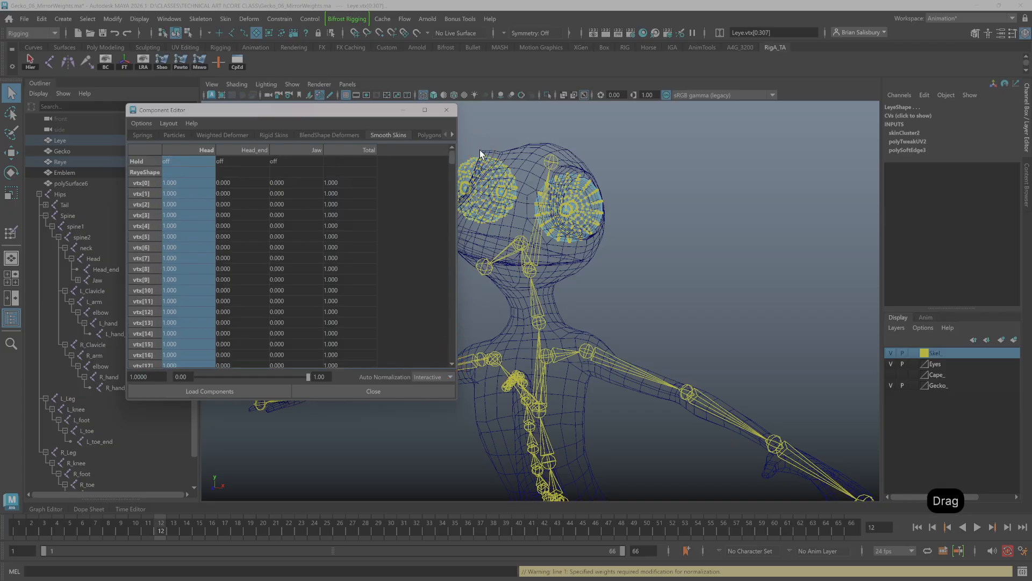
left_click(371, 395)
left_click(706, 255)
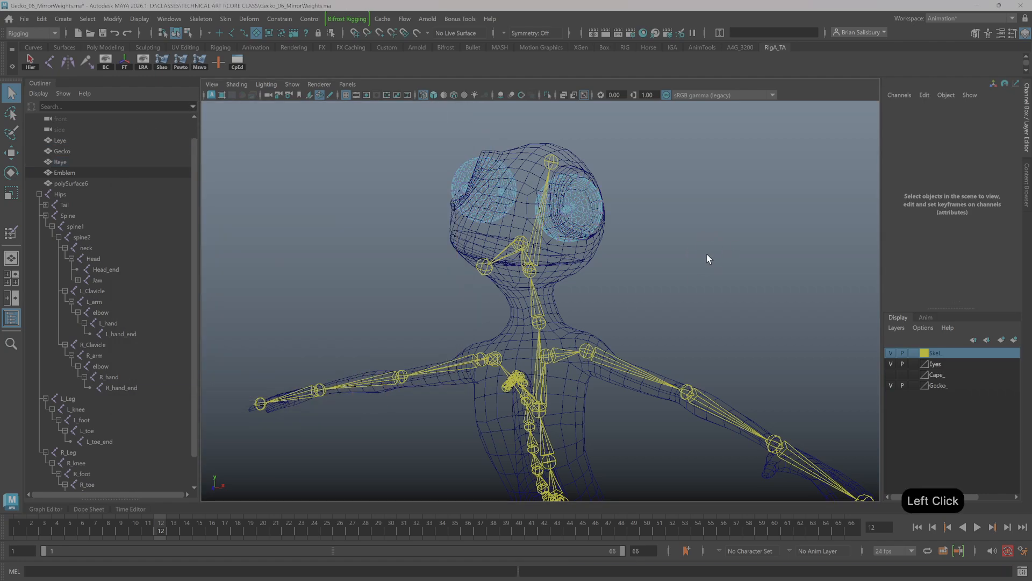
key("5")
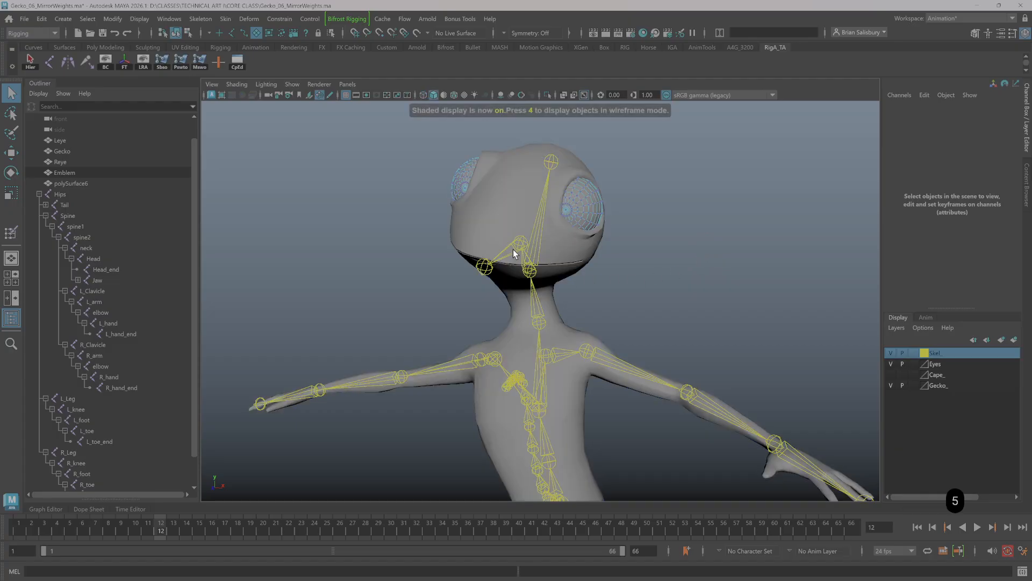
Enable joint selection, select the Jaw joint and rotate it about Z to test how the mouth and eye sockets deform.
left_click(508, 244)
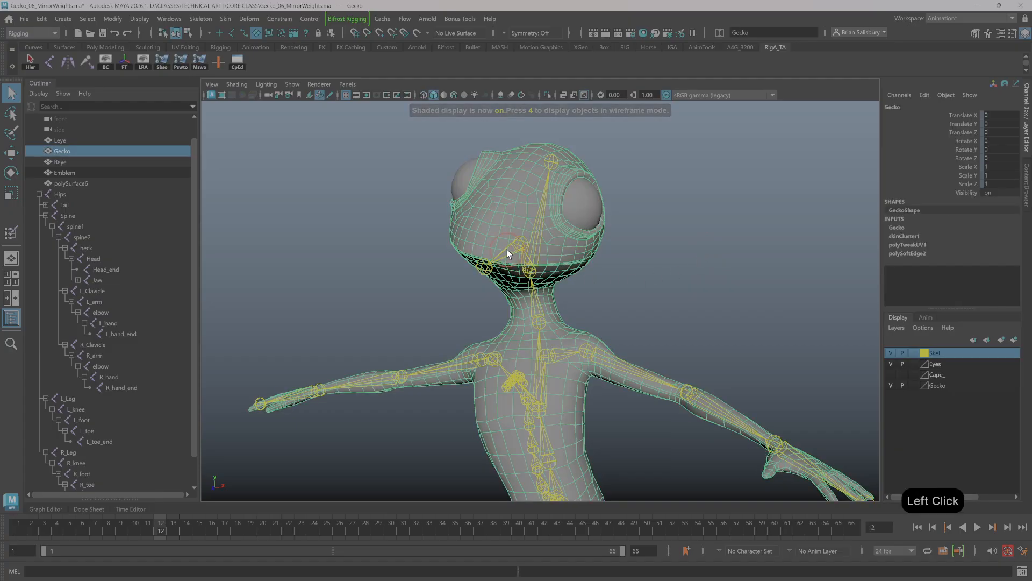
right_click(507, 253)
left_click(231, 32)
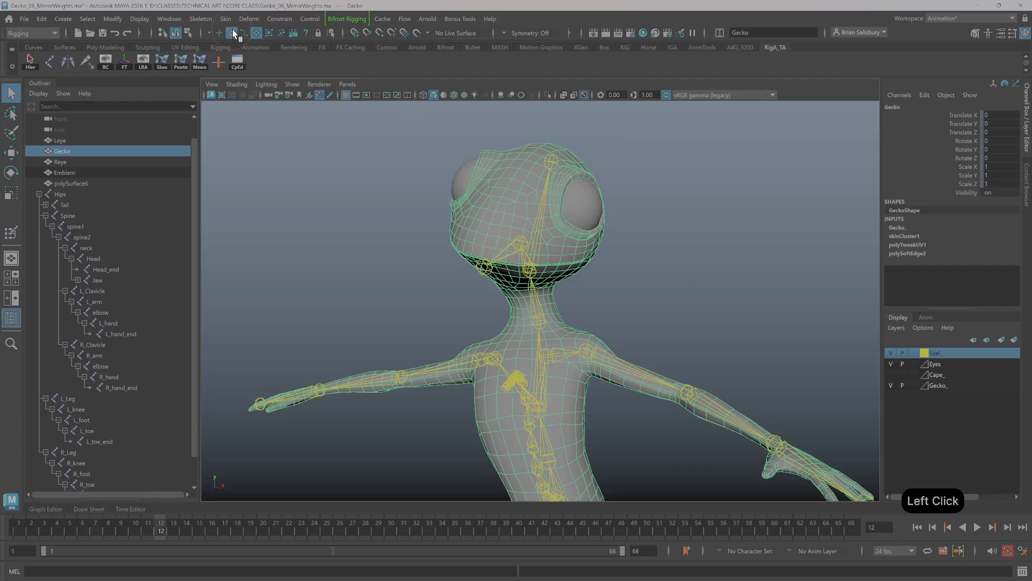
left_click(508, 259)
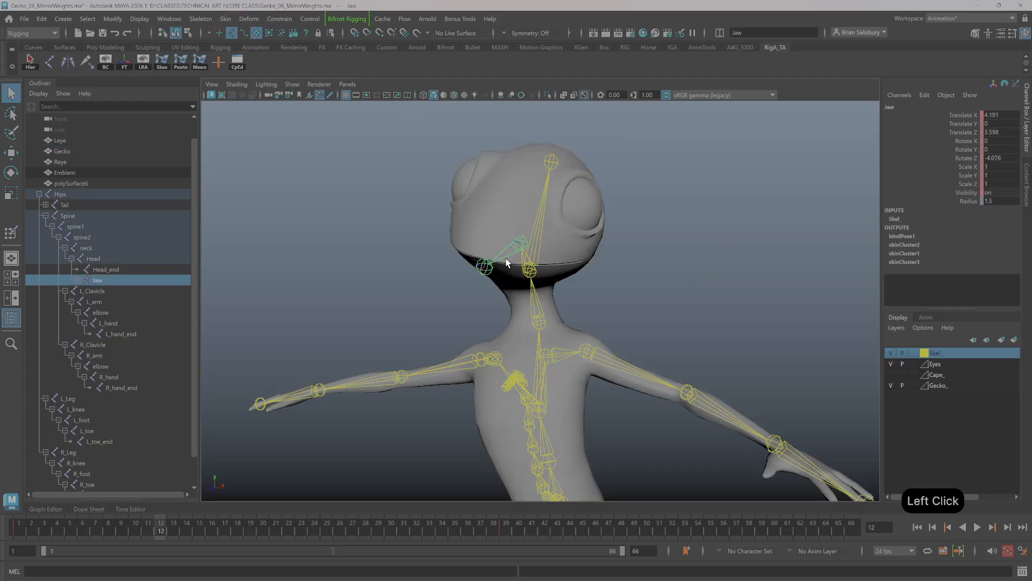
key("e")
left_click_drag(514, 223, 514, 267)
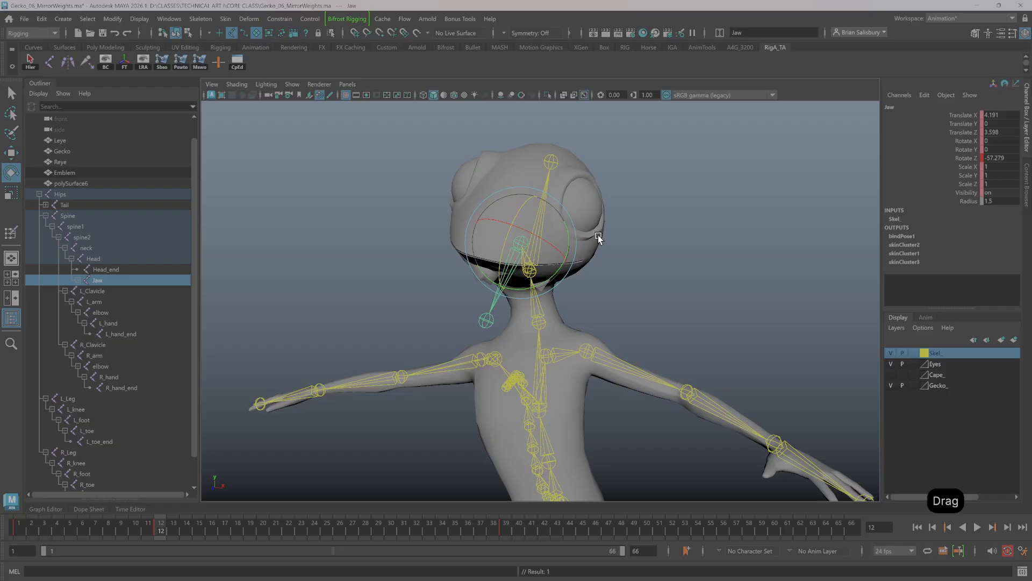
left_click_drag(598, 243, 555, 211, "alt")
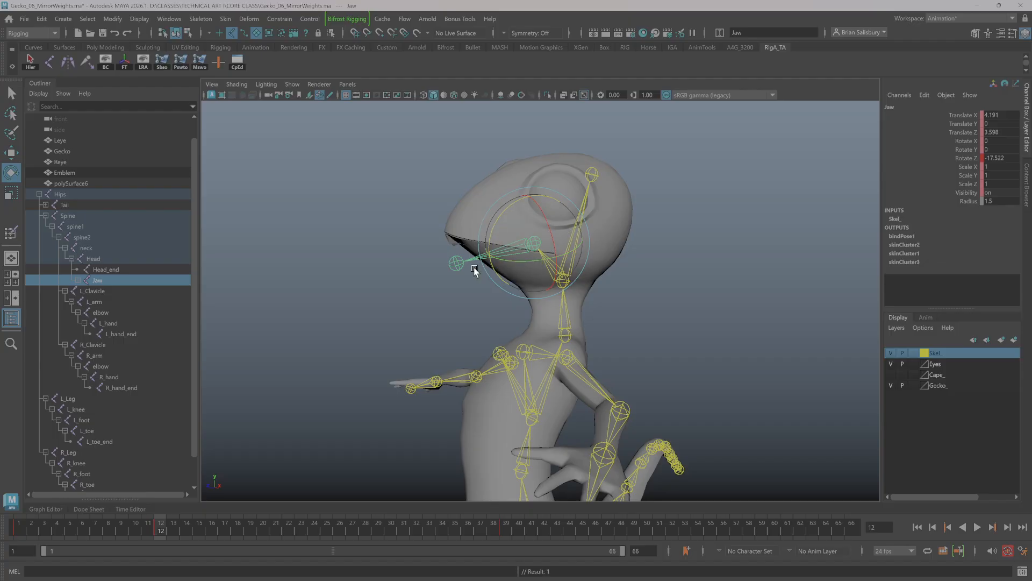
Scrub the animation to check the head's deformation, stop at frame 8 and rotate the Jaw joint to about -52 degrees in Z.
left_click_drag(169, 531, 16, 528)
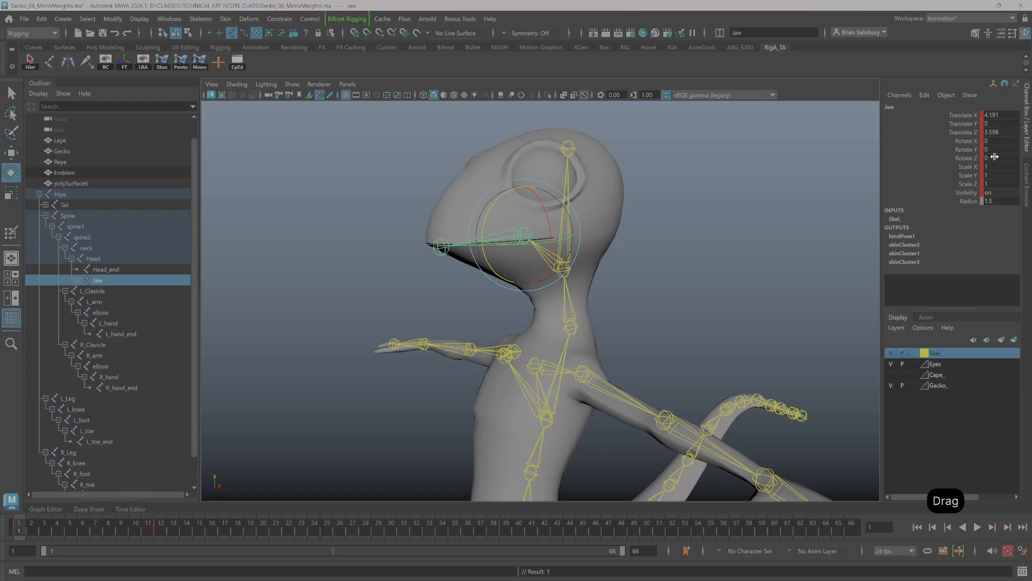
left_click(670, 180)
left_click(590, 197)
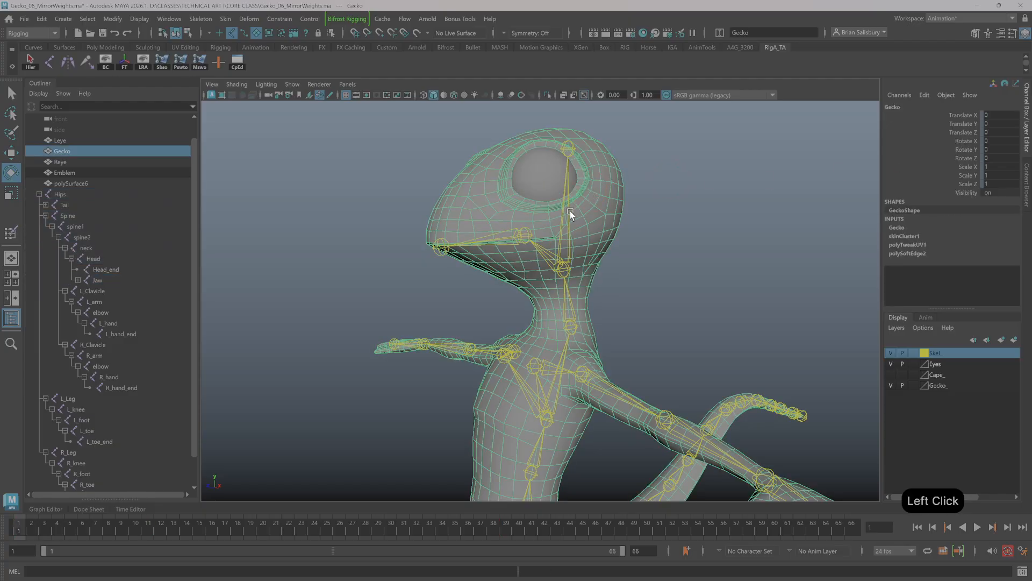
left_click_drag(27, 534, 119, 531)
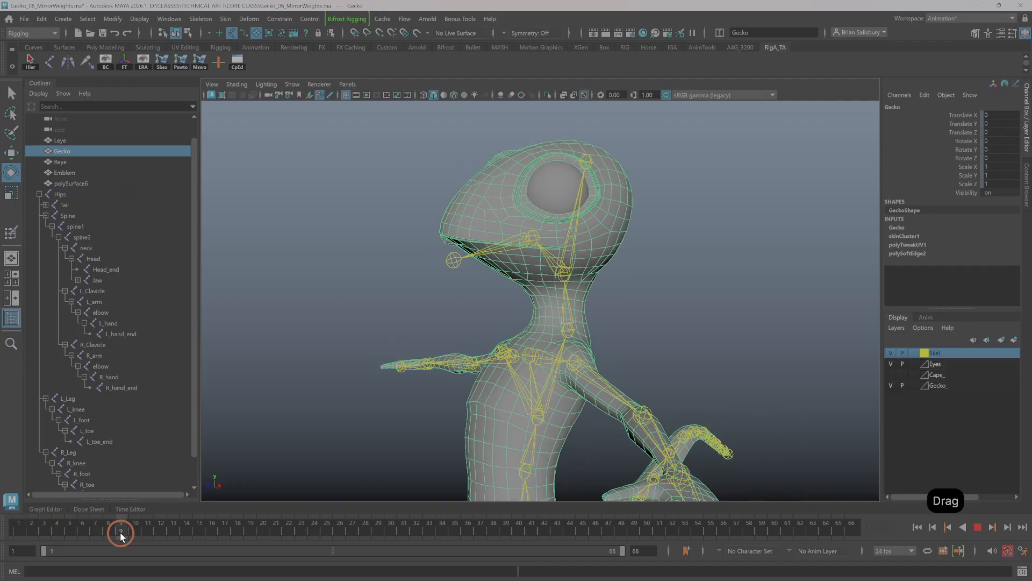
left_click(502, 253)
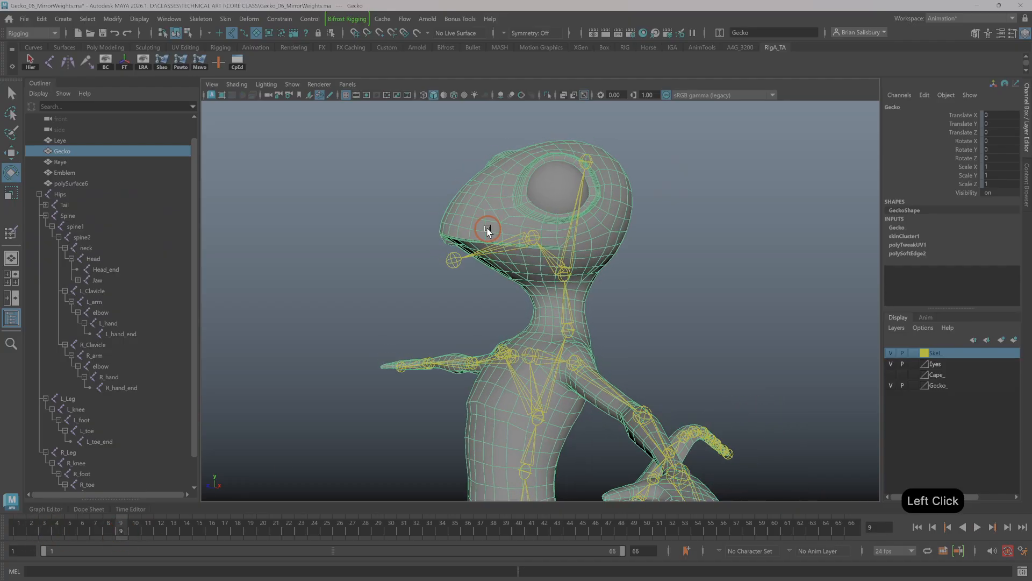
left_click_drag(79, 537, 108, 532)
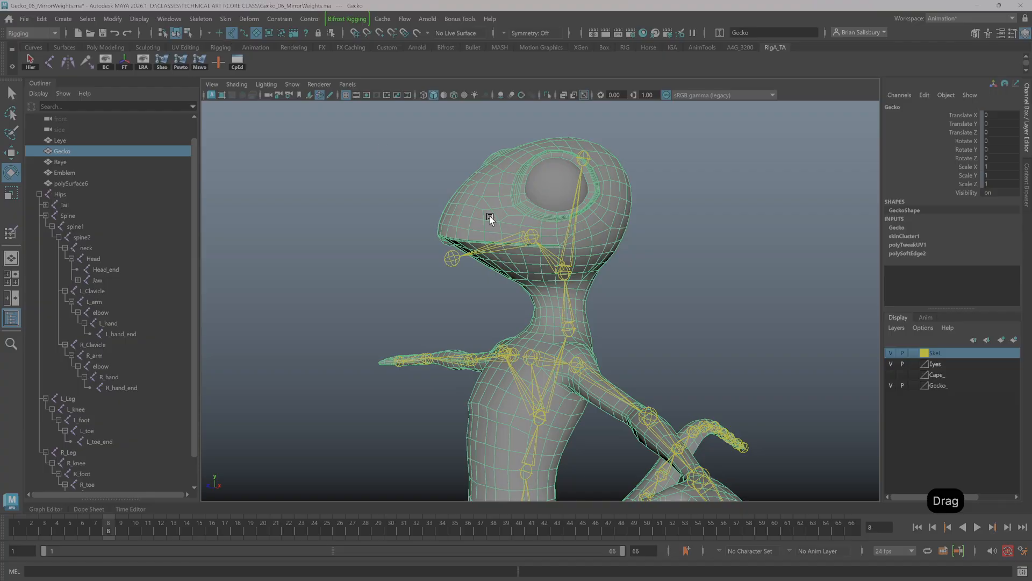
left_click(533, 238)
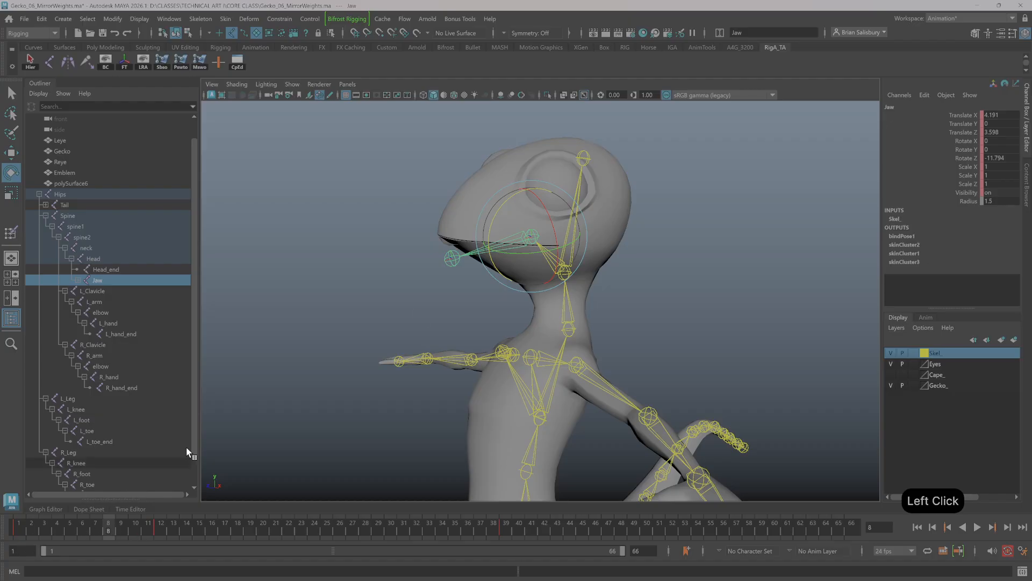
left_click_drag(515, 195, 540, 239)
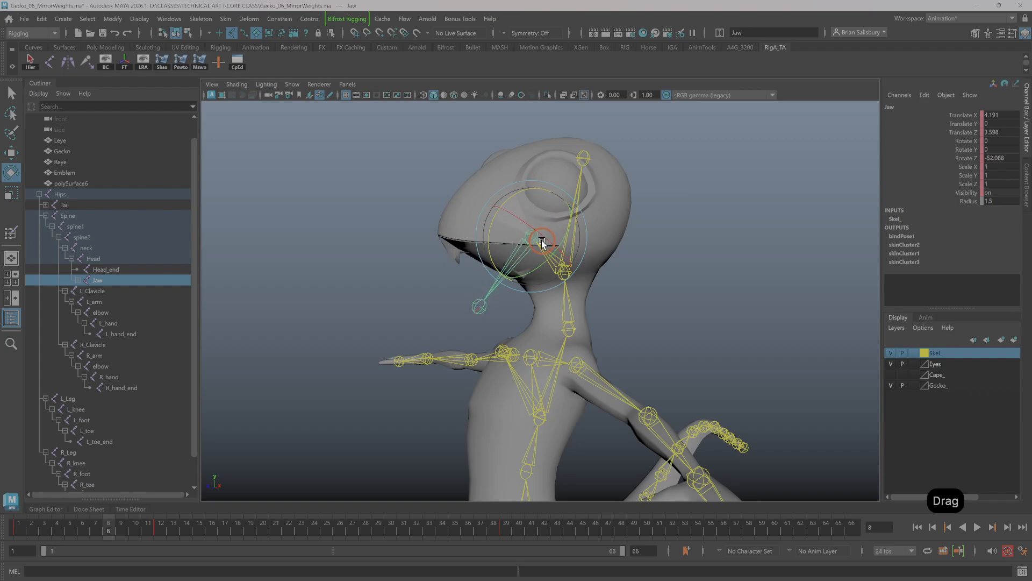
Switch the Gecko mesh to vertex mode, disable joint selection and select the vertices around the lower half of the near eye socket.
left_click(594, 197)
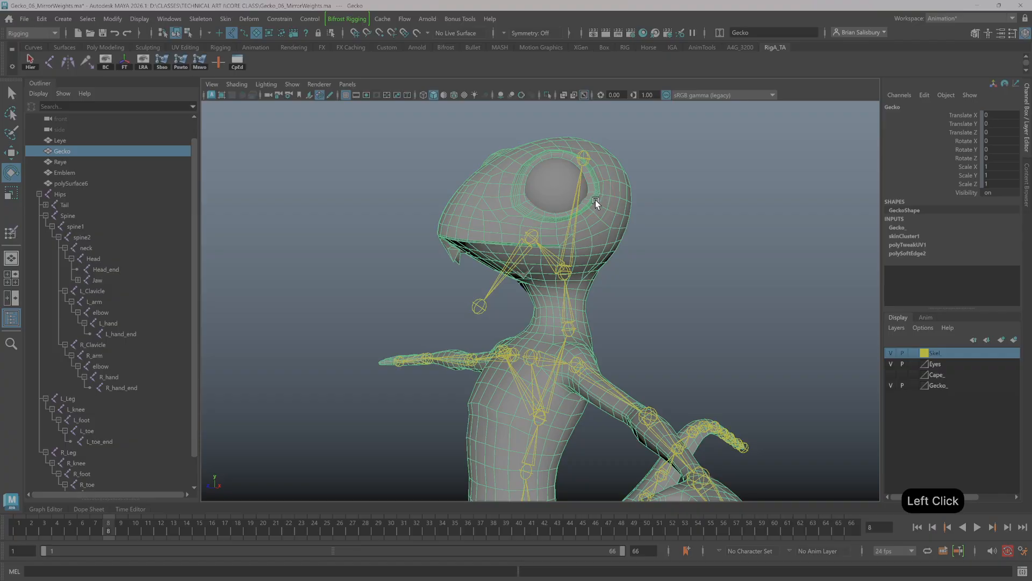
right_click(596, 198)
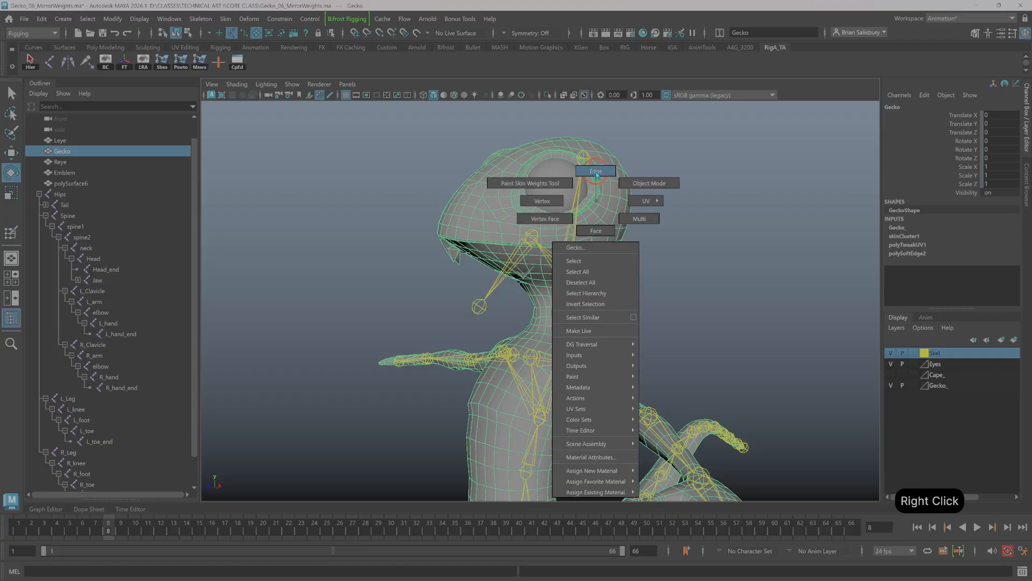
right_click_drag(597, 173, 549, 203)
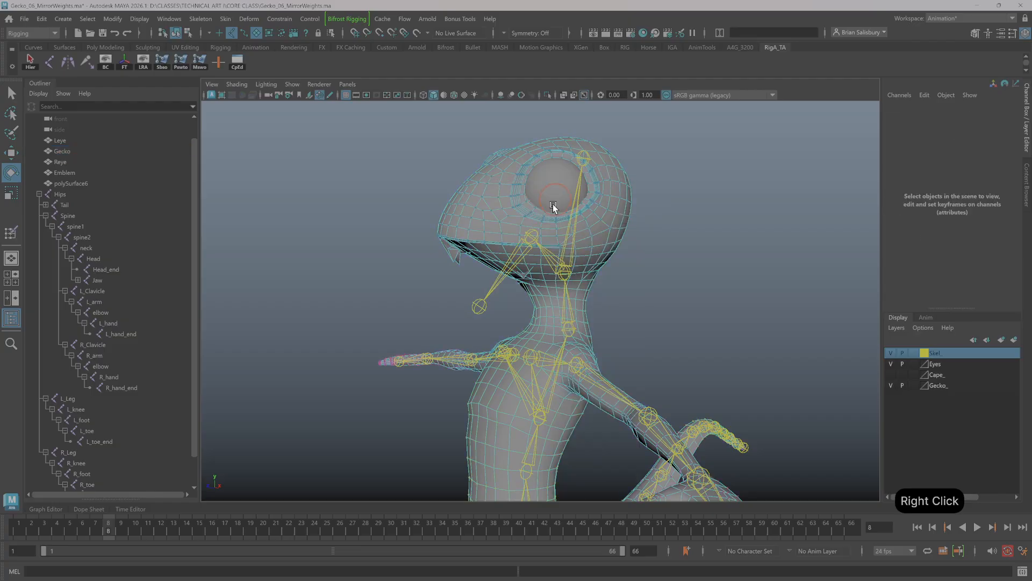
left_click(235, 34)
left_click_drag(613, 185, 493, 224)
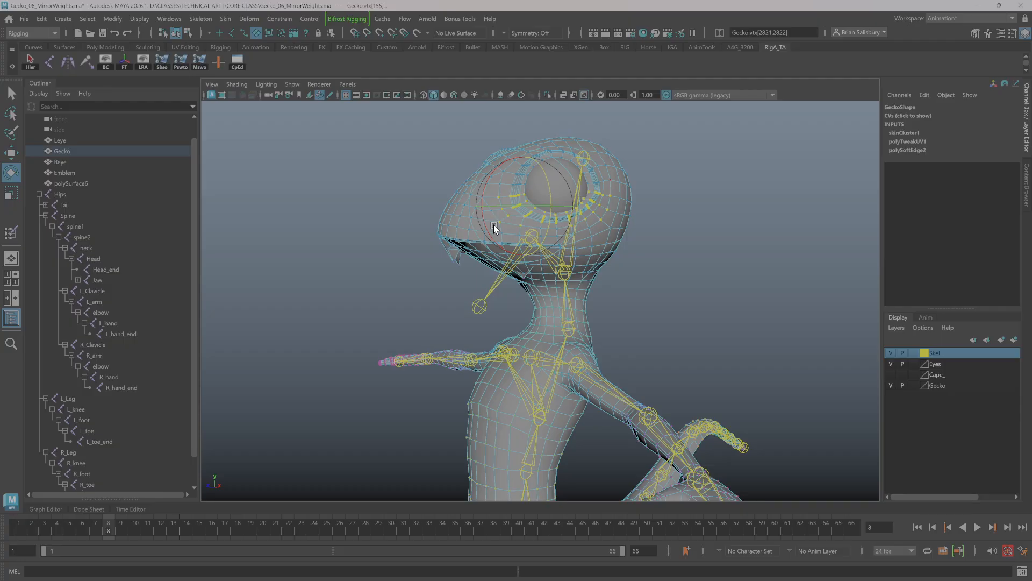
left_click_drag(493, 225, 530, 221, "alt")
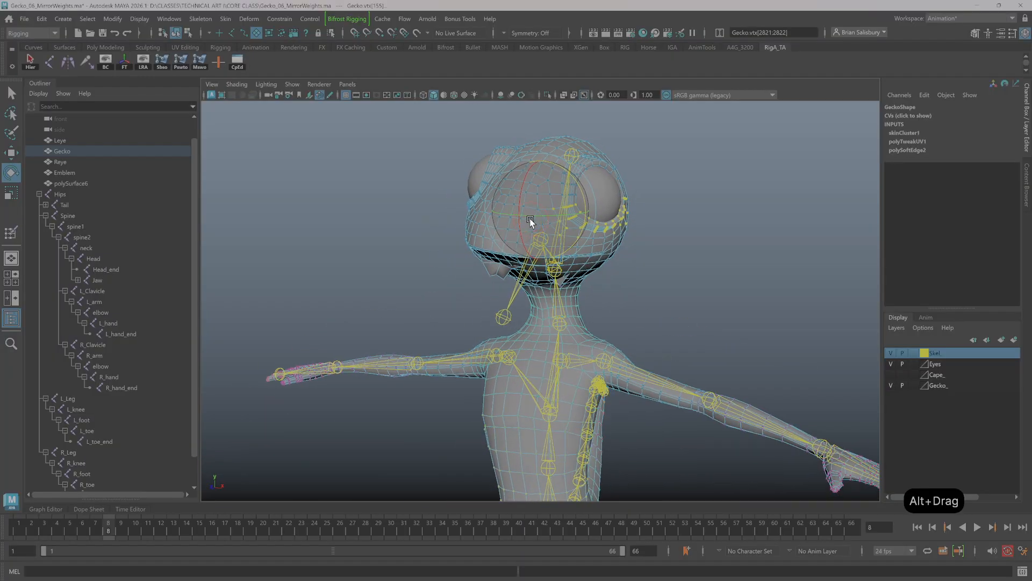
Open the Component Editor, move it clear of the shelf and examine the Smooth Skins weights of the selected eye socket vertices.
left_click(236, 63)
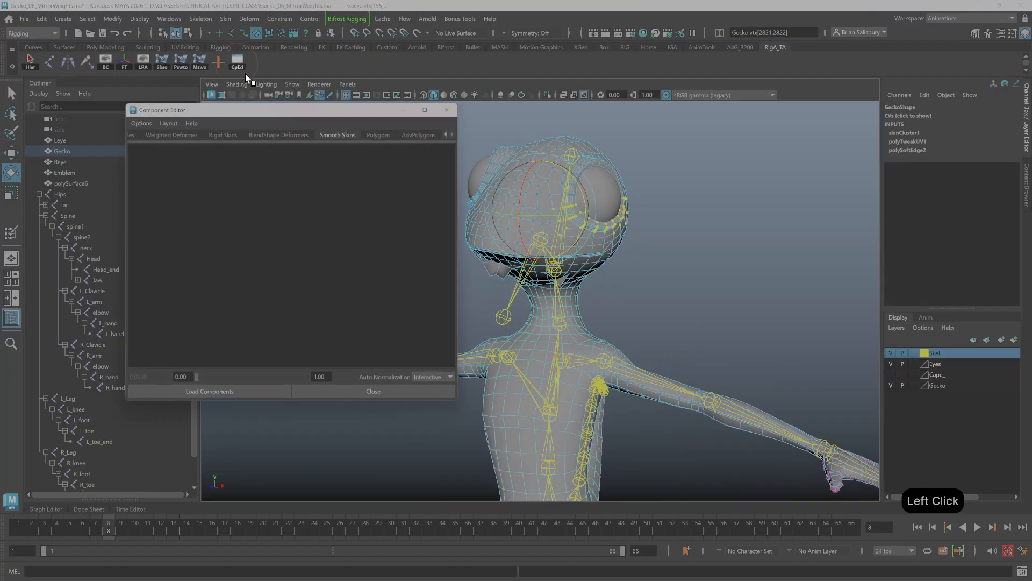
left_click(169, 19)
mouse_move(217, 73)
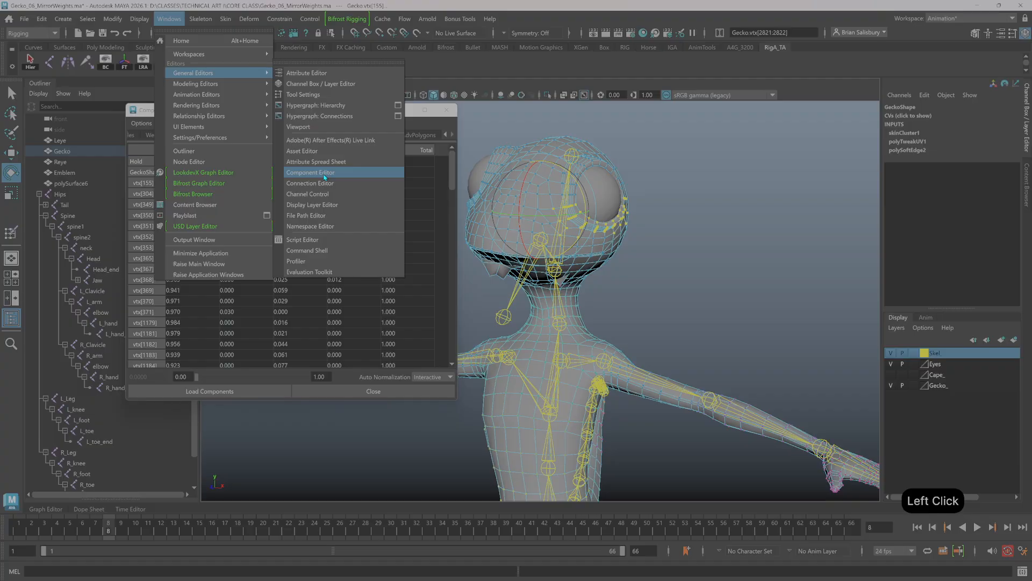
left_click(325, 177)
left_click(363, 110)
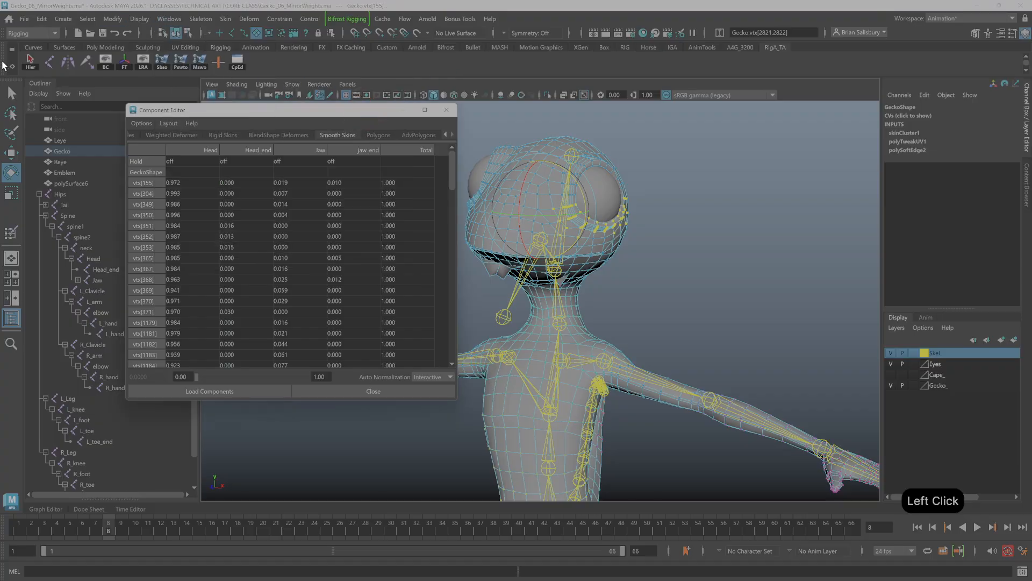
left_click_drag(250, 112, 260, 106)
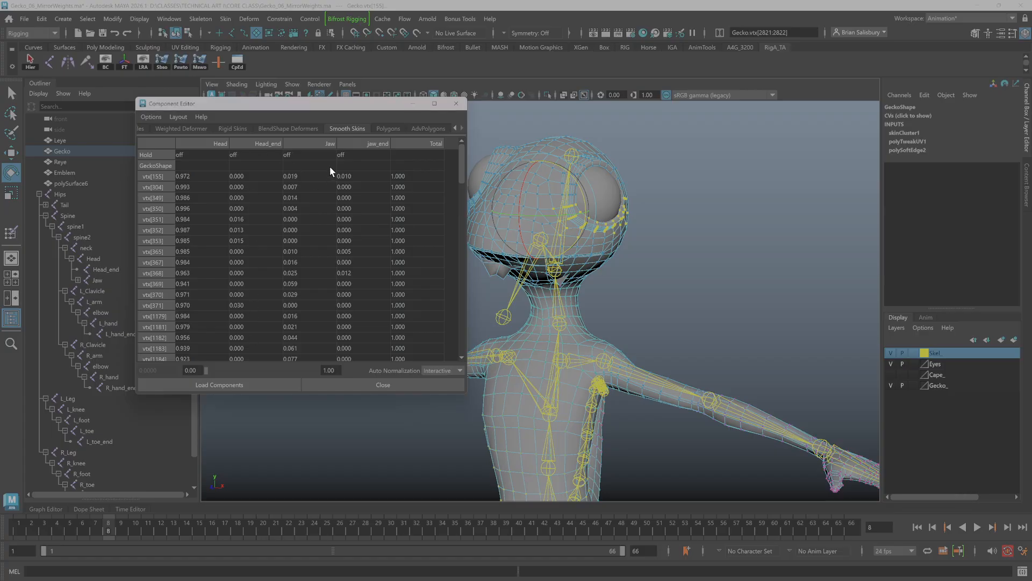
scroll(310, 259, "down", 2)
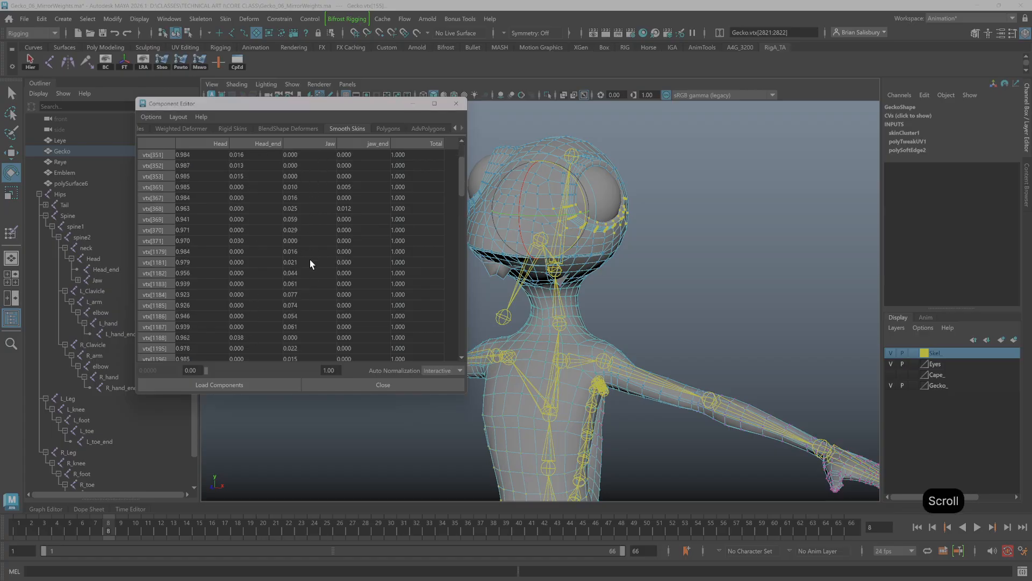
scroll(305, 218, "up", 2)
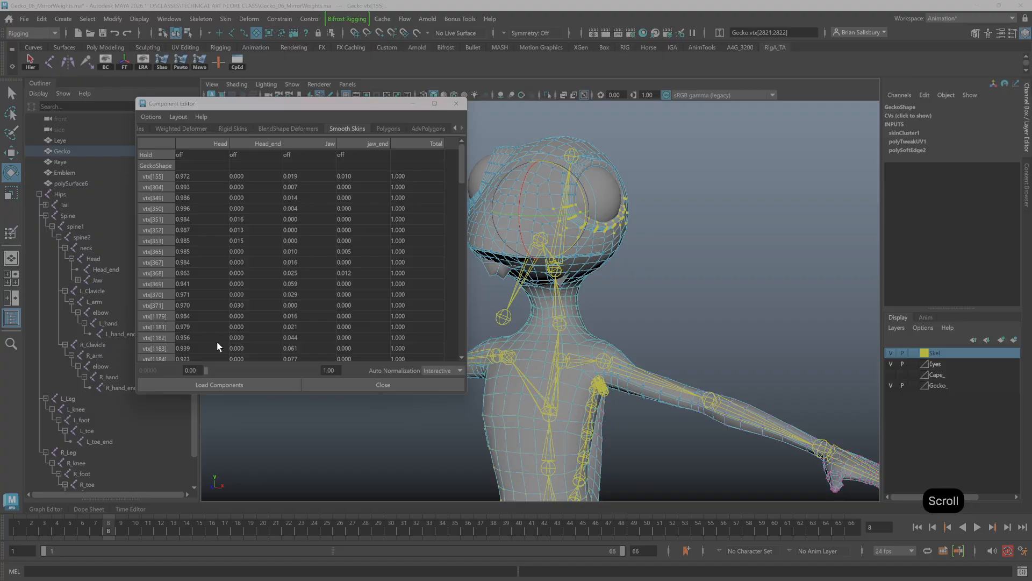
Set the Head joint's weight to 1.0 for all selected eye socket vertices and check the list for leftover Jaw influence.
left_click(201, 144)
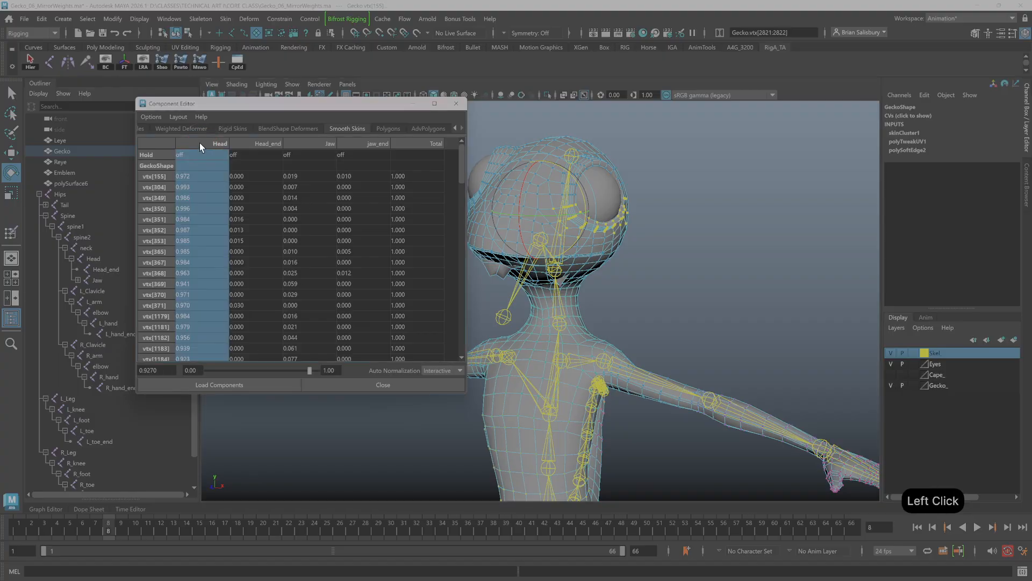
left_click_drag(310, 373, 360, 372)
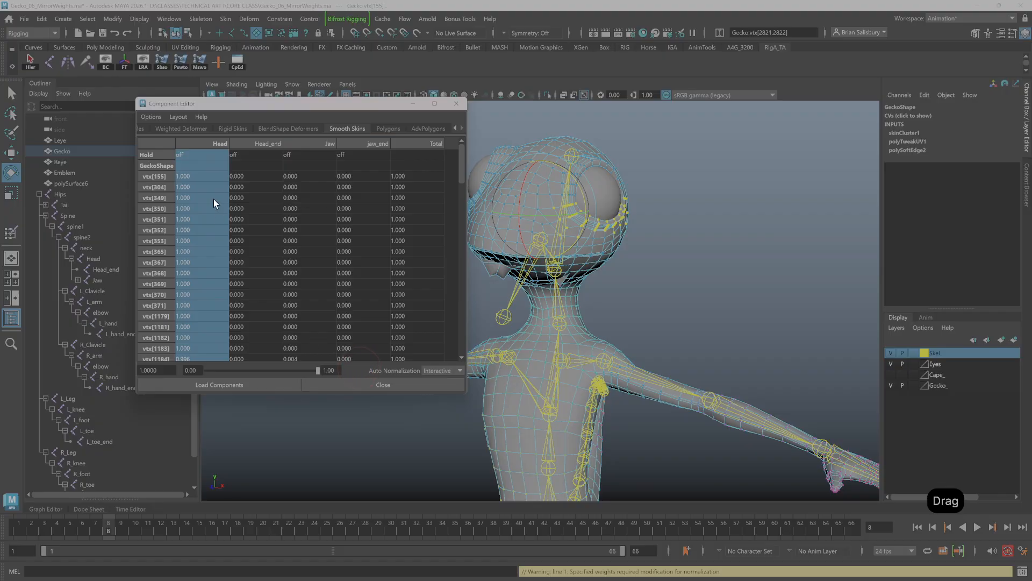
scroll(211, 186, "down", 5)
scroll(211, 191, "down", 3)
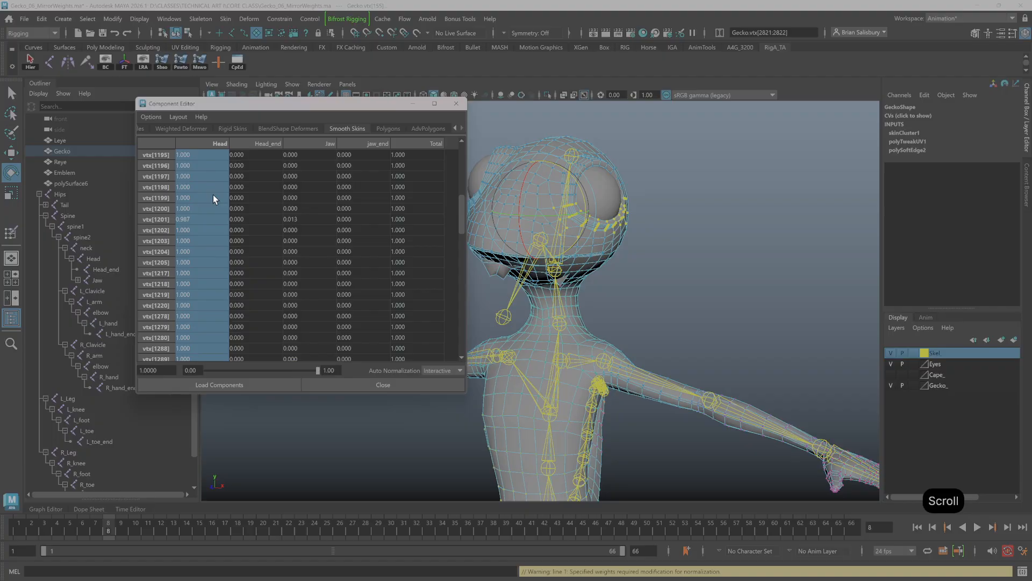
Set the Jaw weight of vtx[1201] to 0.
left_click(290, 218)
left_click(290, 218)
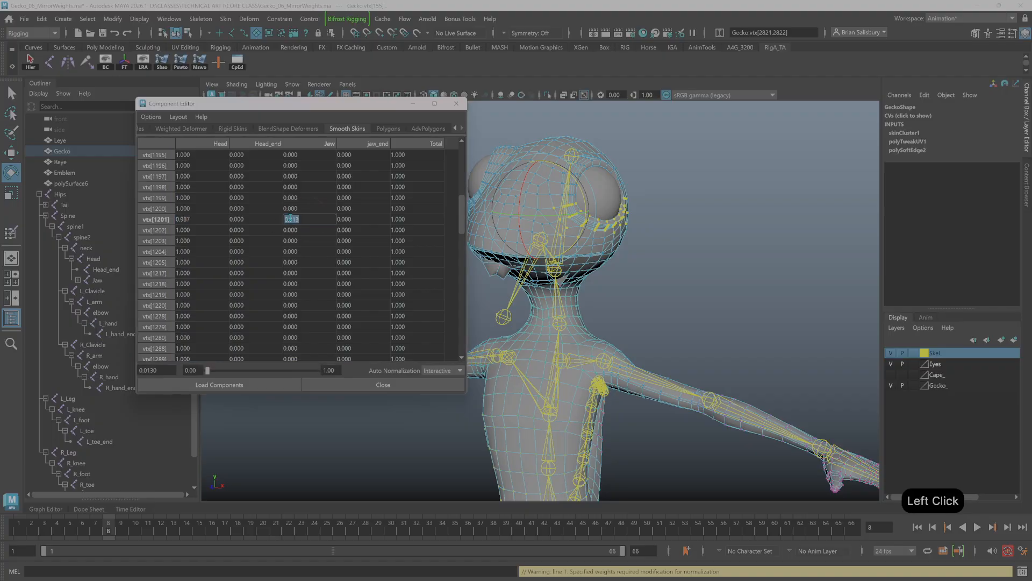
type("0")
key("Return")
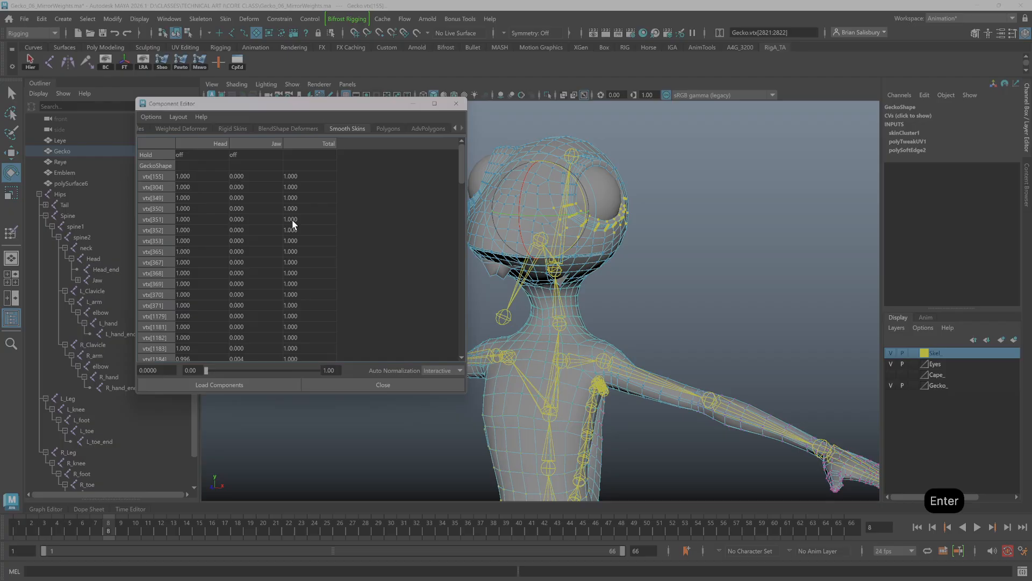
Select the whole Head weight column and review the Head and Jaw values of all listed eye socket vertices.
left_click(193, 147)
scroll(257, 290, "down", 6)
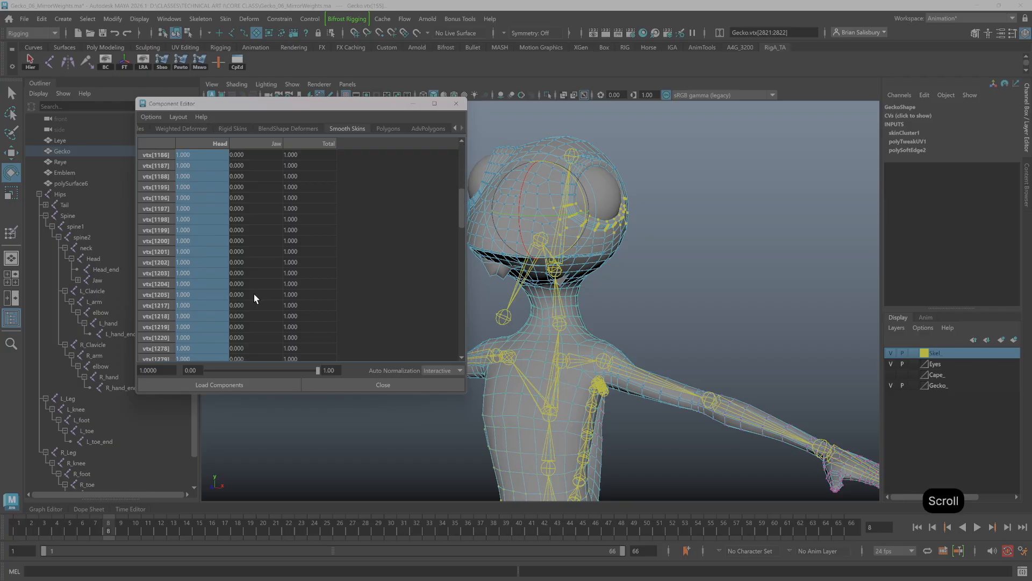
scroll(257, 291, "down", 15)
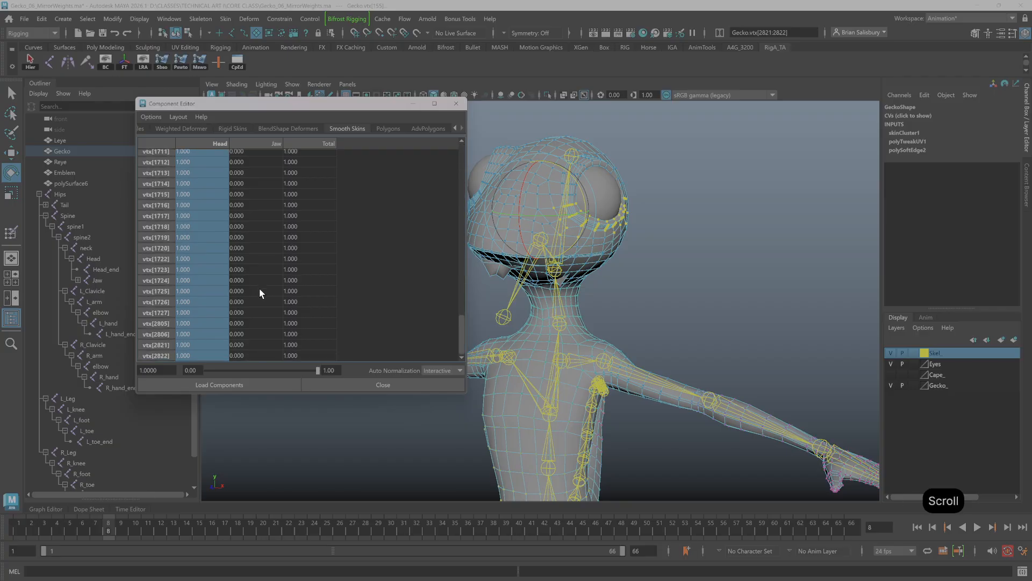
scroll(259, 288, "up", 6)
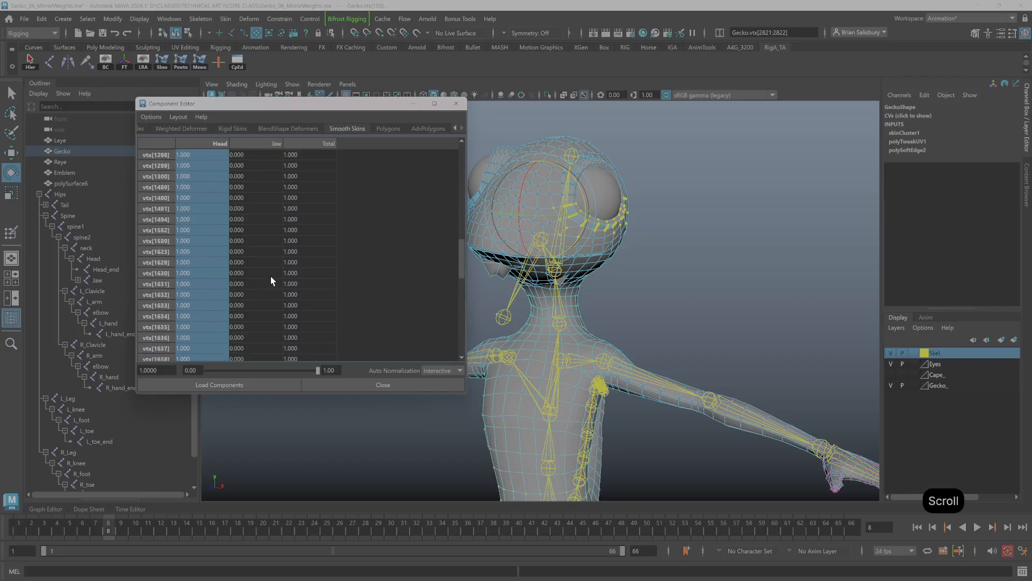
Select the stray vertices hanging below the front of the upper lip and set their Head weight to 1.0.
scroll(270, 276, "up", 2)
left_click(506, 286)
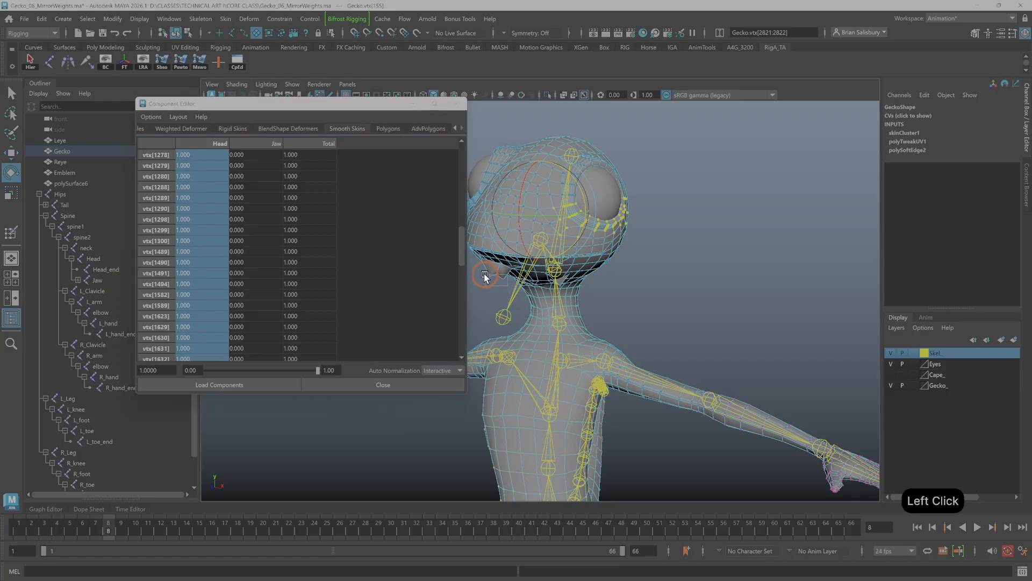
left_click(484, 277)
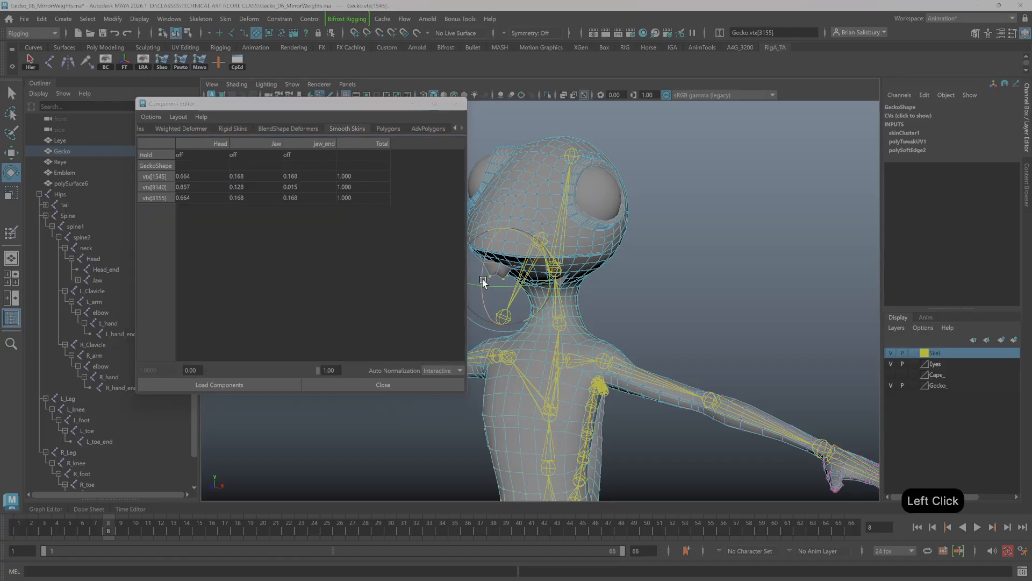
left_click_drag(190, 179, 185, 198)
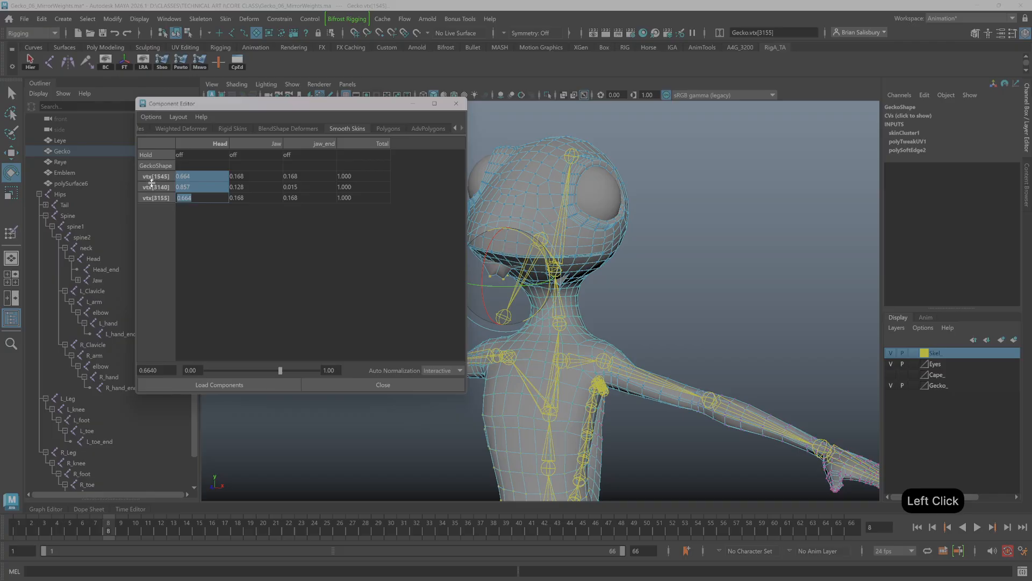
left_click(262, 175)
left_click_drag(196, 173, 200, 201)
left_click(212, 238)
left_click(204, 144)
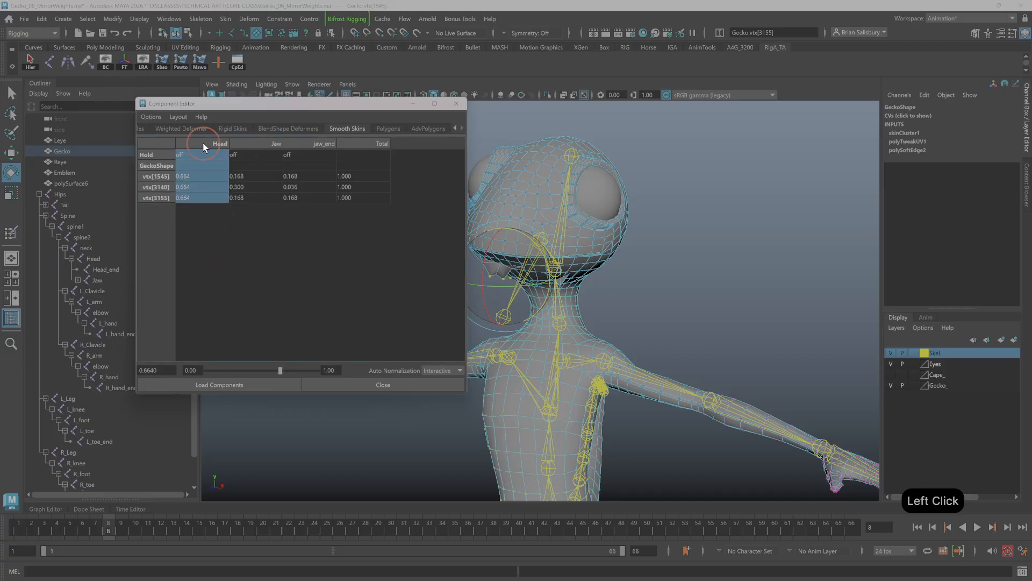
left_click(229, 254)
left_click_drag(199, 175, 203, 198)
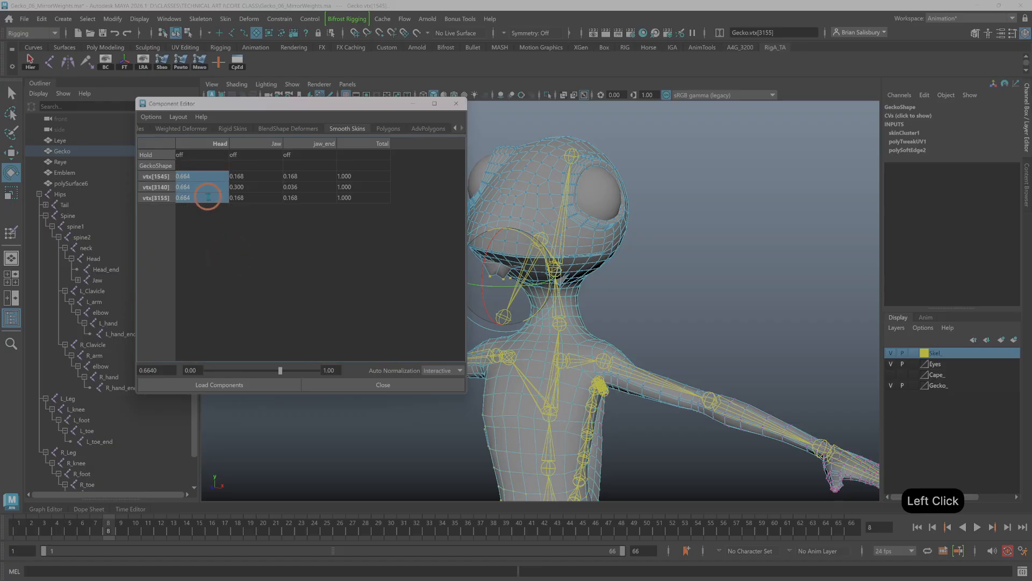
left_click_drag(280, 371, 375, 359)
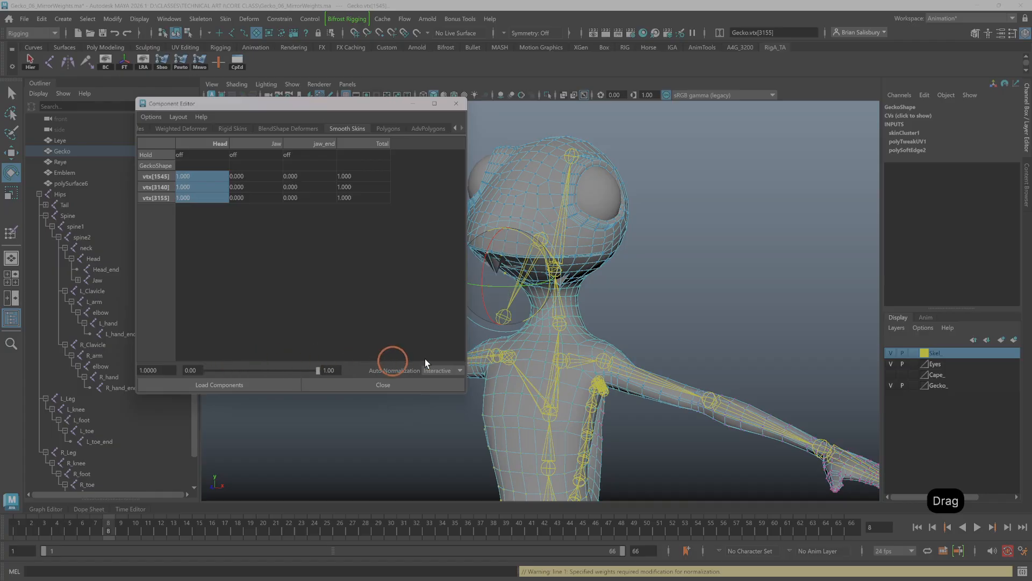
Select the remaining spike vertex vtx[1648] below the upper lip and set its Head weight to 1.0.
left_click(702, 272)
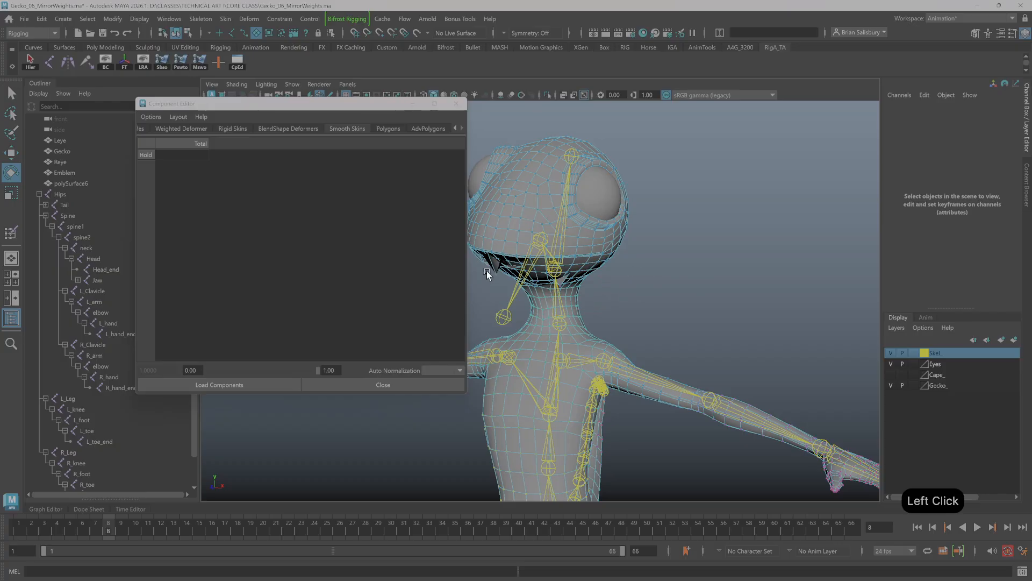
left_click(498, 279)
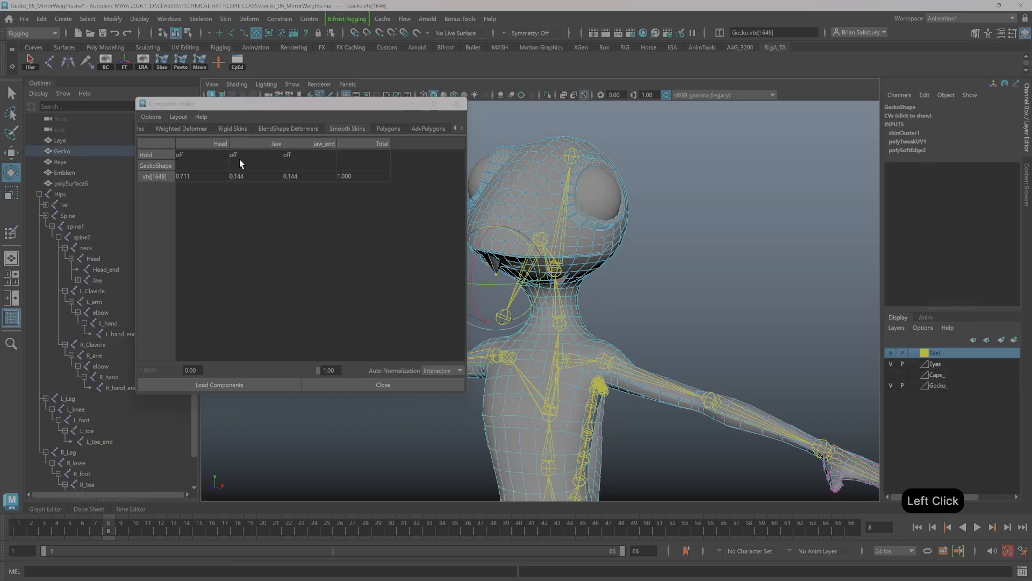
left_click(203, 176)
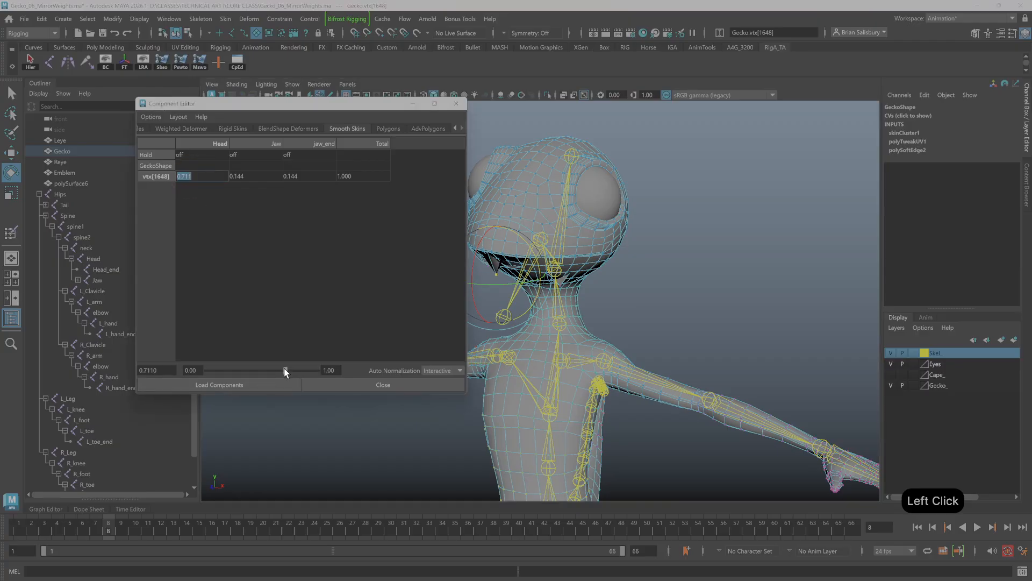
left_click_drag(285, 371, 383, 359)
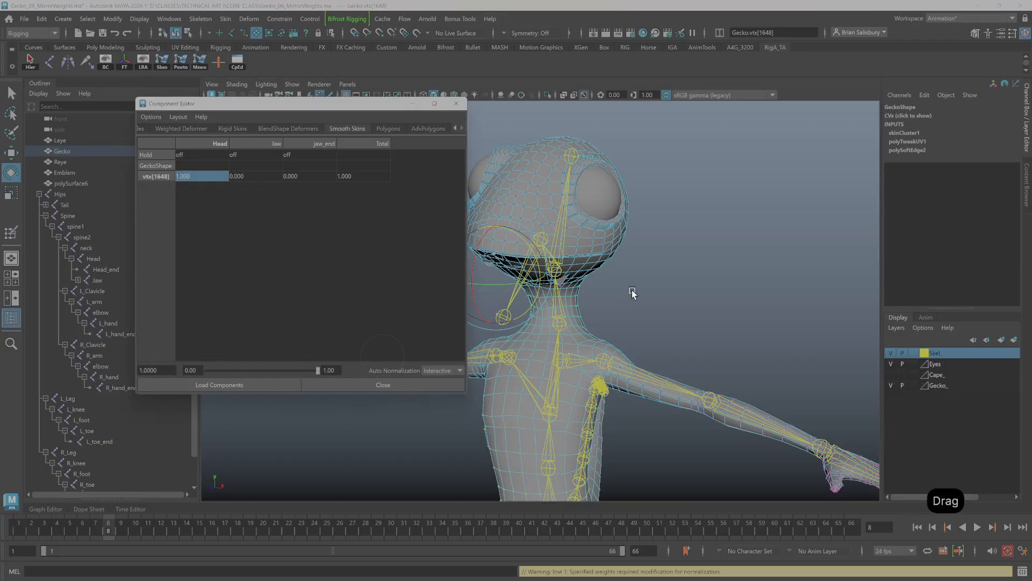
Select the stray vertices along the upper lip's front and inner mouth, and raise their Head weight to 1.0.
left_click_drag(661, 258, 744, 276, "alt")
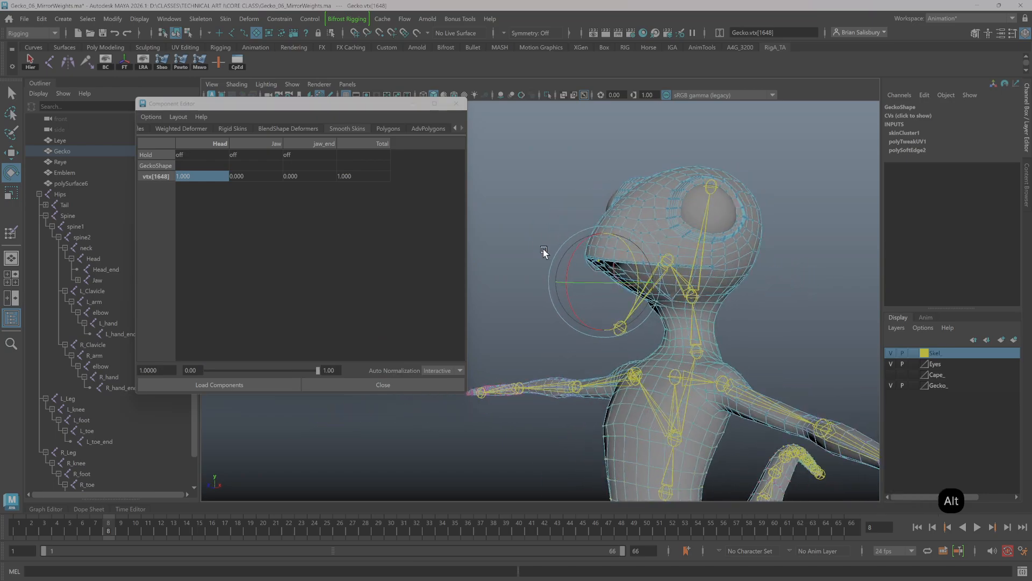
right_click_drag(543, 253, 753, 286, "alt")
left_click_drag(631, 291, 665, 177, "alt")
key("q")
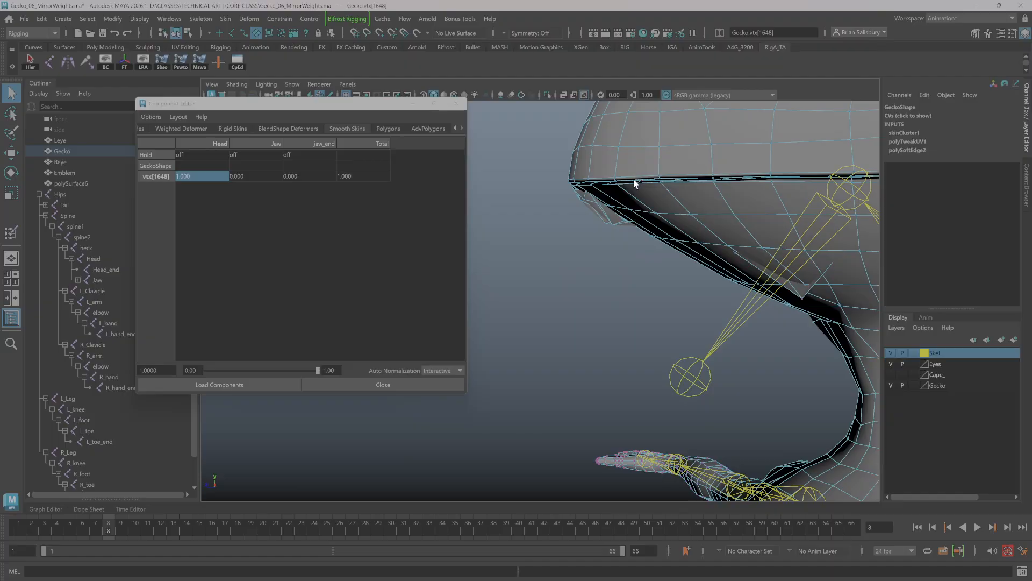
right_click_drag(626, 185, 510, 133)
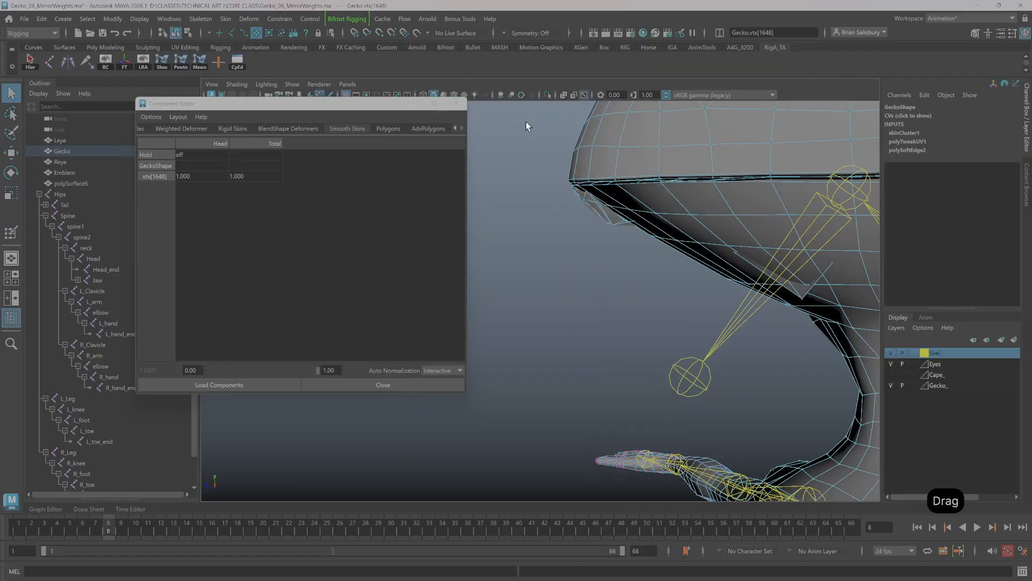
left_click_drag(526, 121, 730, 259)
left_click(803, 298, "shift")
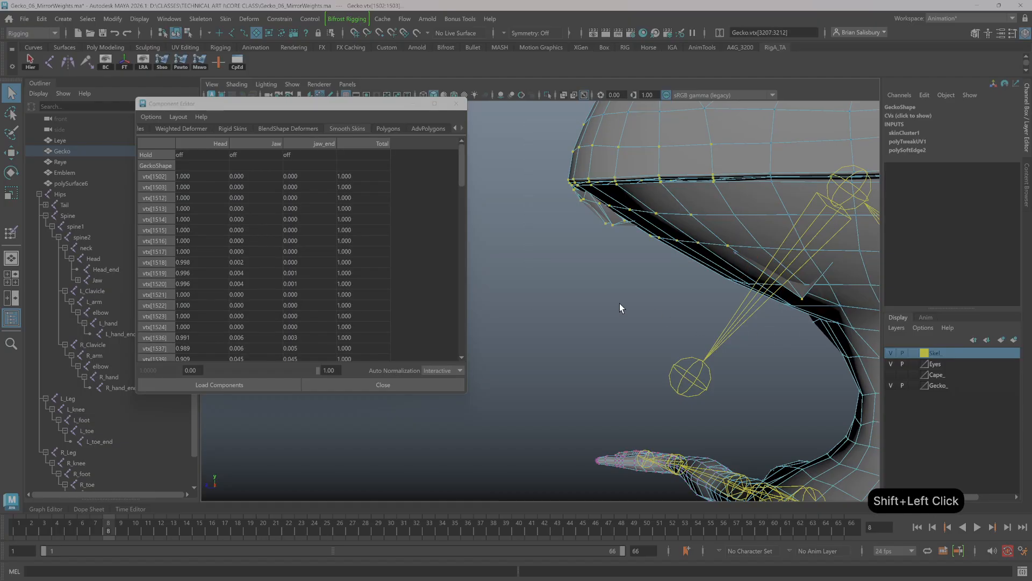
left_click(203, 143)
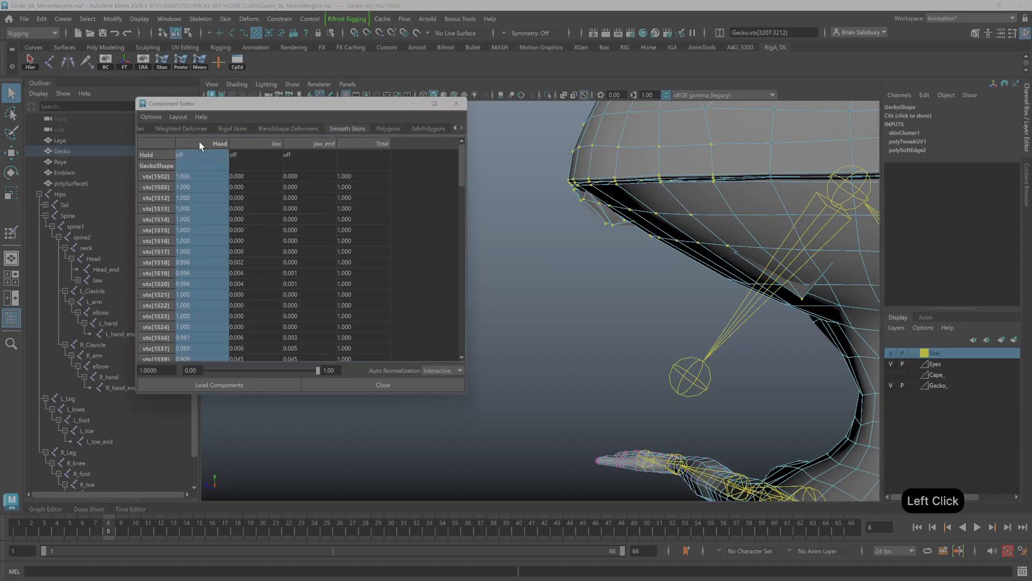
left_click_drag(317, 369, 355, 368)
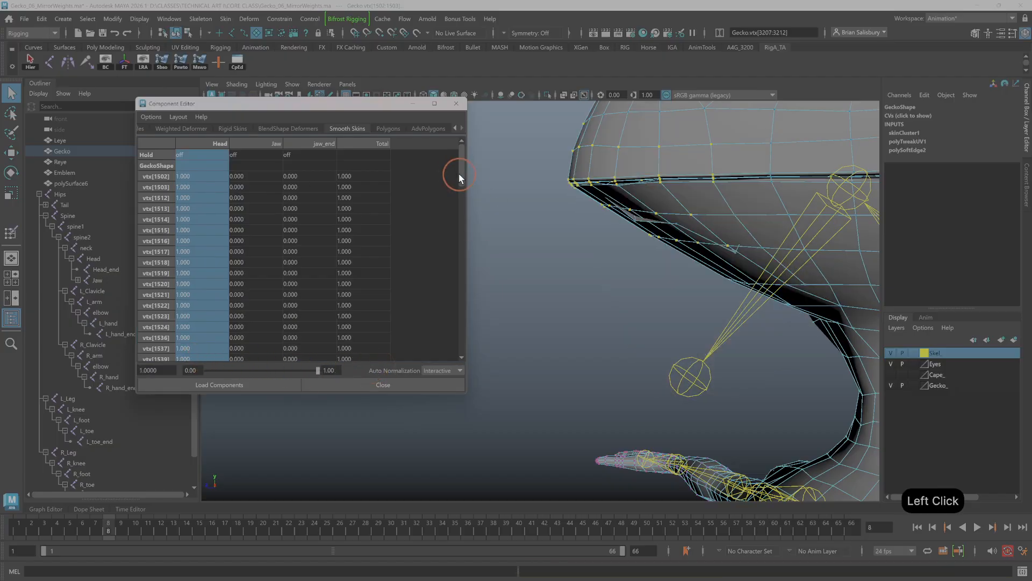
left_click_drag(458, 173, 482, 150)
left_click(571, 283)
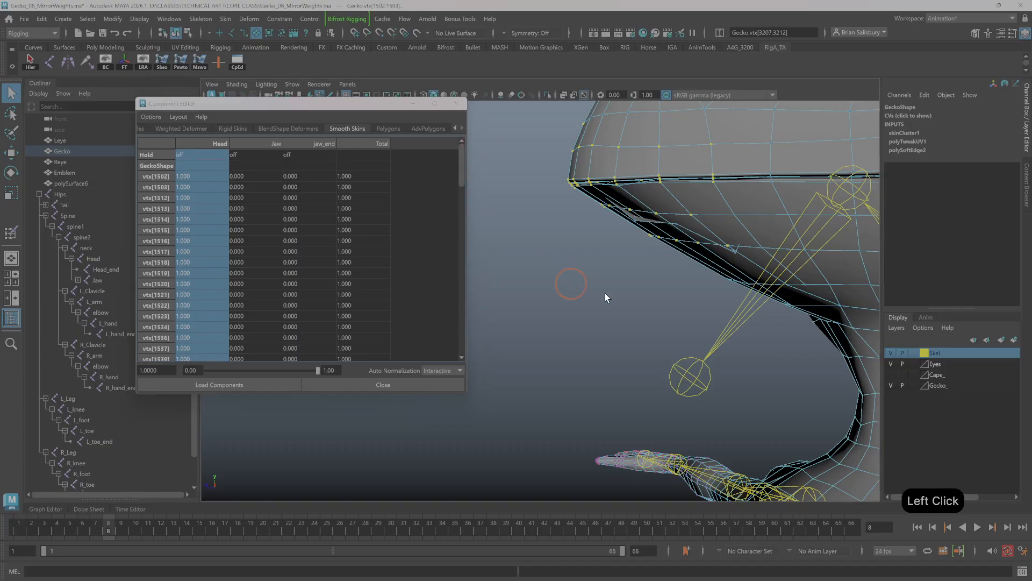
Select vertex vtx[1549] protruding through the side of the lower jaw and set its Head weight to 1.
left_click(741, 276)
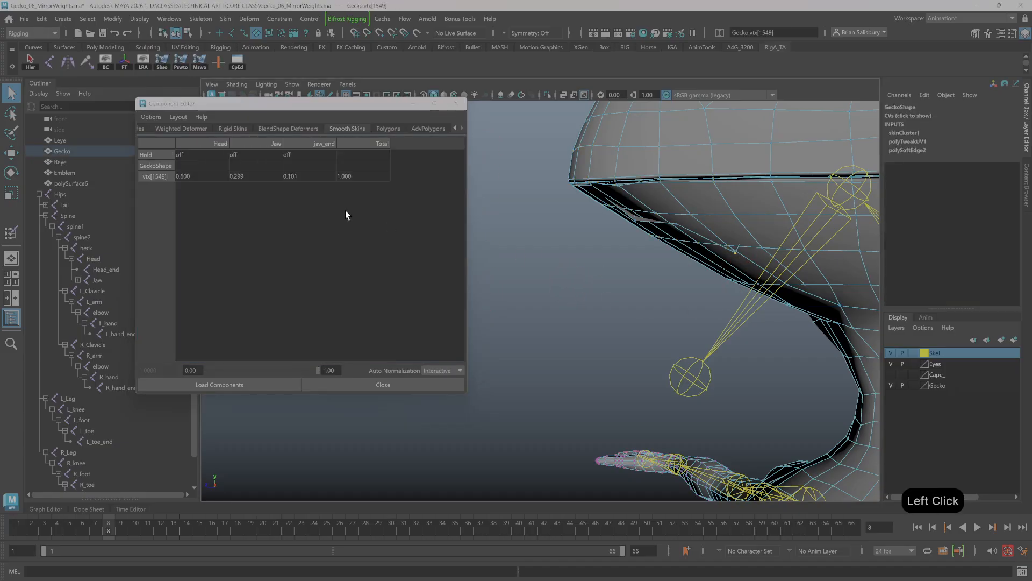
left_click(194, 177)
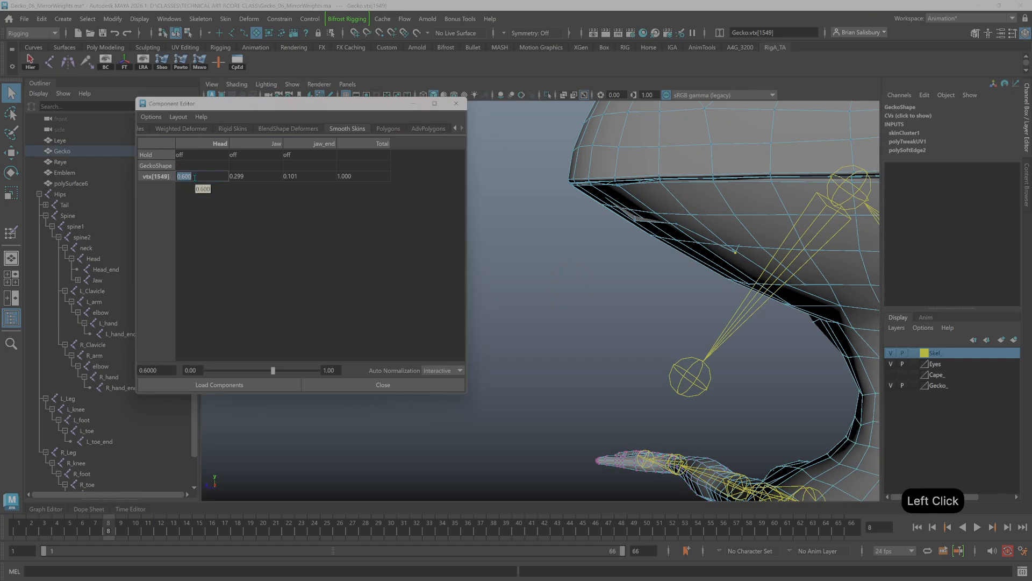
type("1")
key("Return")
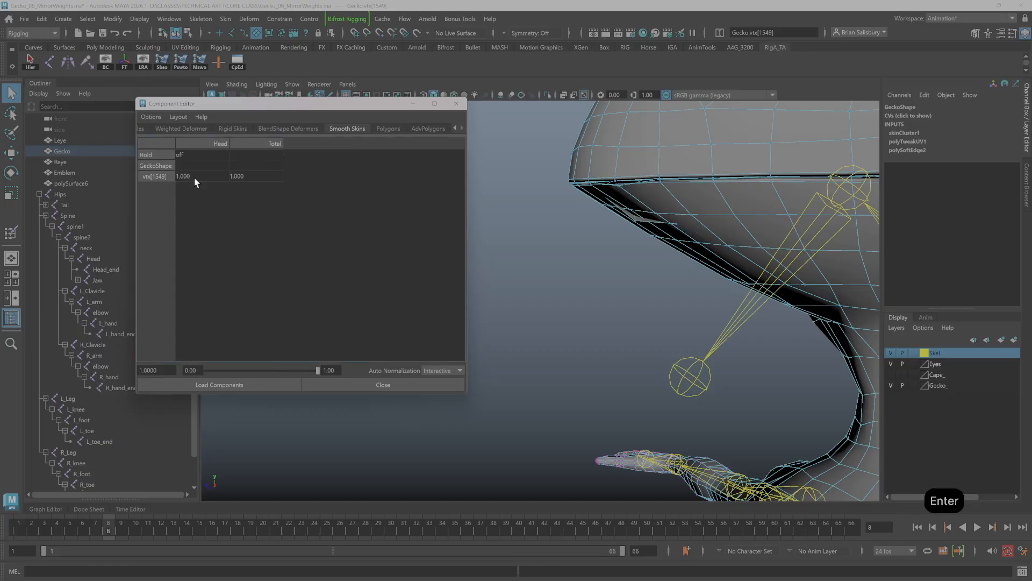
Select the vertices still poking out near the jaw's front edge and raise their Head weight to 1.0.
left_click_drag(695, 205, 595, 231)
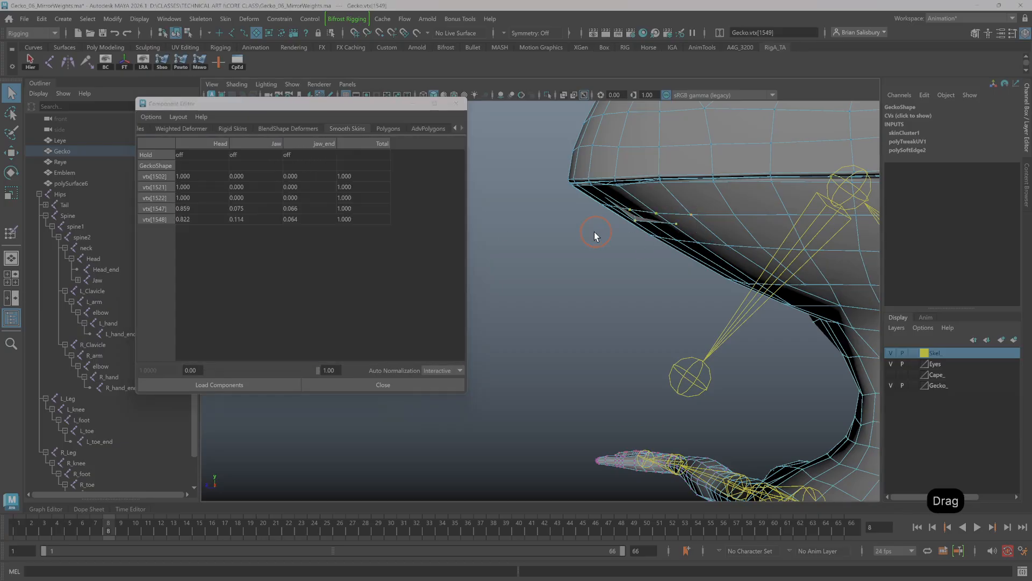
left_click(198, 143)
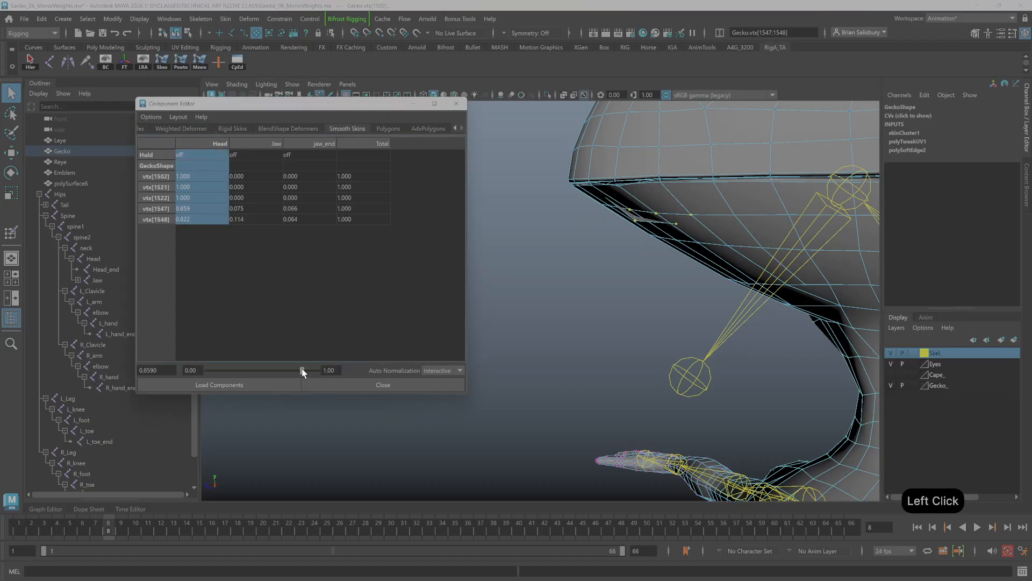
left_click_drag(302, 370, 362, 369)
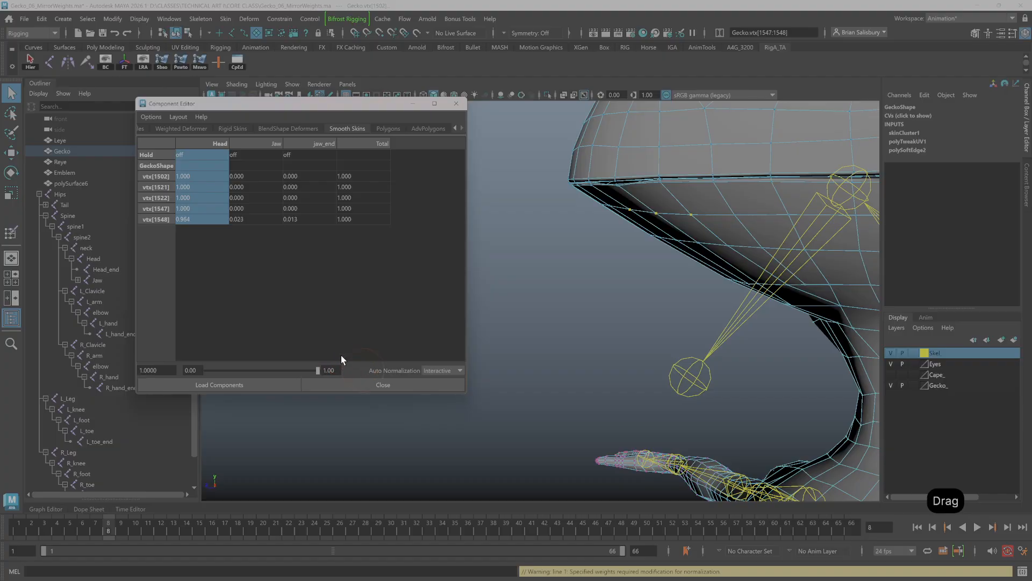
Set the Jaw weight of vtx[1548] to 0 and its Head weight to 1.
left_click(244, 220)
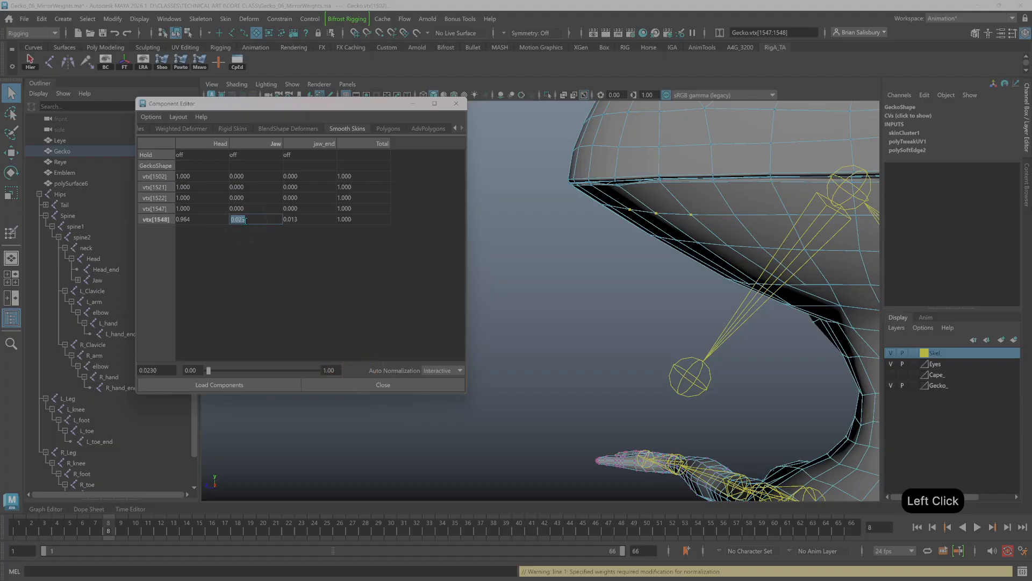
type("0")
key("Return")
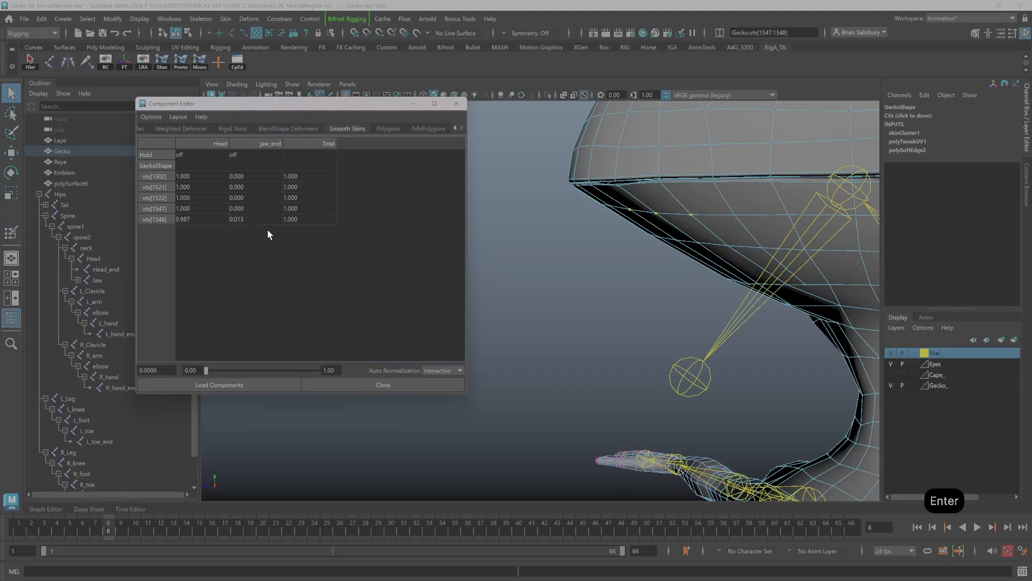
left_click(190, 219)
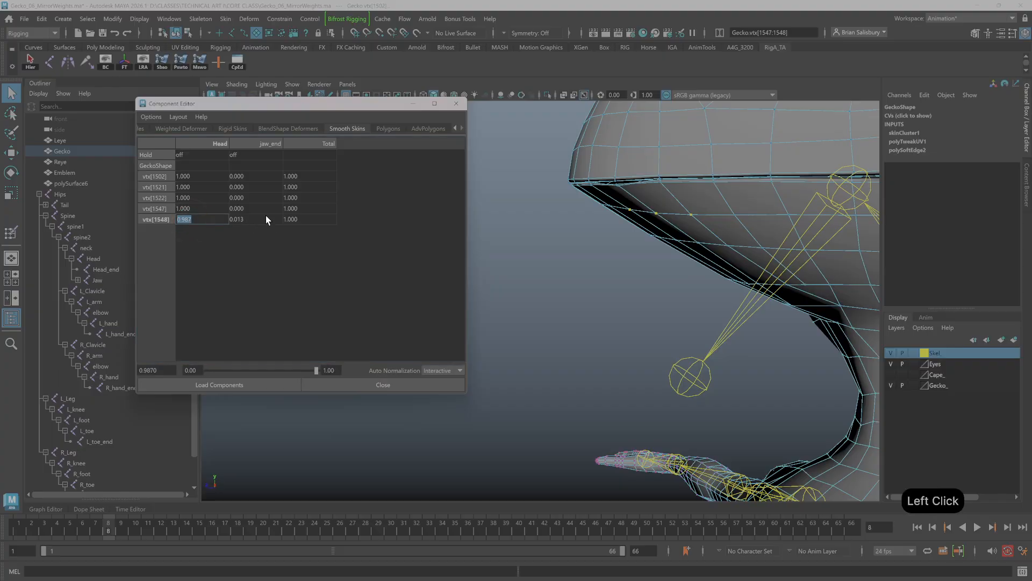
left_click(249, 216)
left_click(193, 220)
type("1")
key("Return")
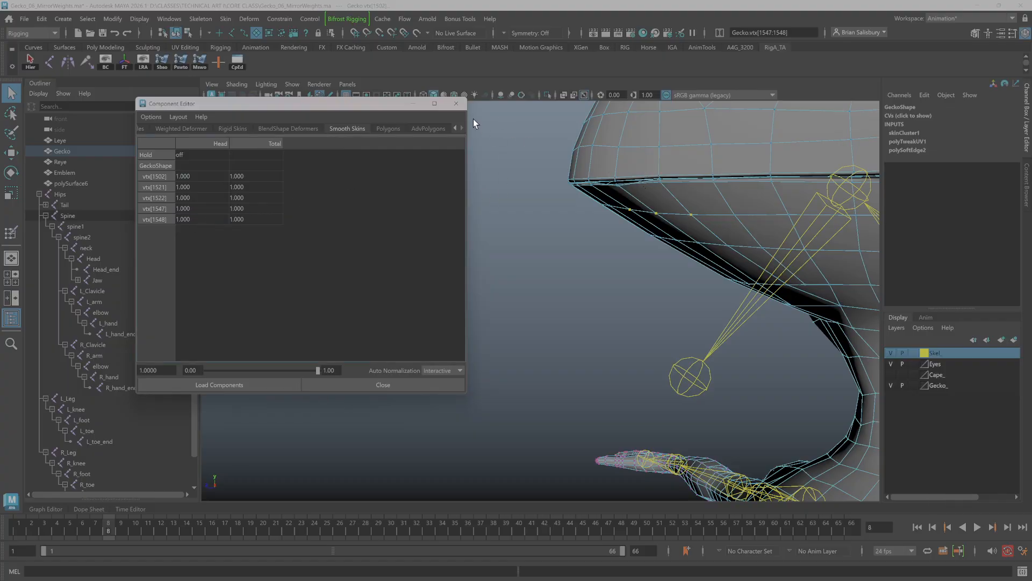
Close the Component Editor and return the timeline to frame 1.
left_click(460, 107)
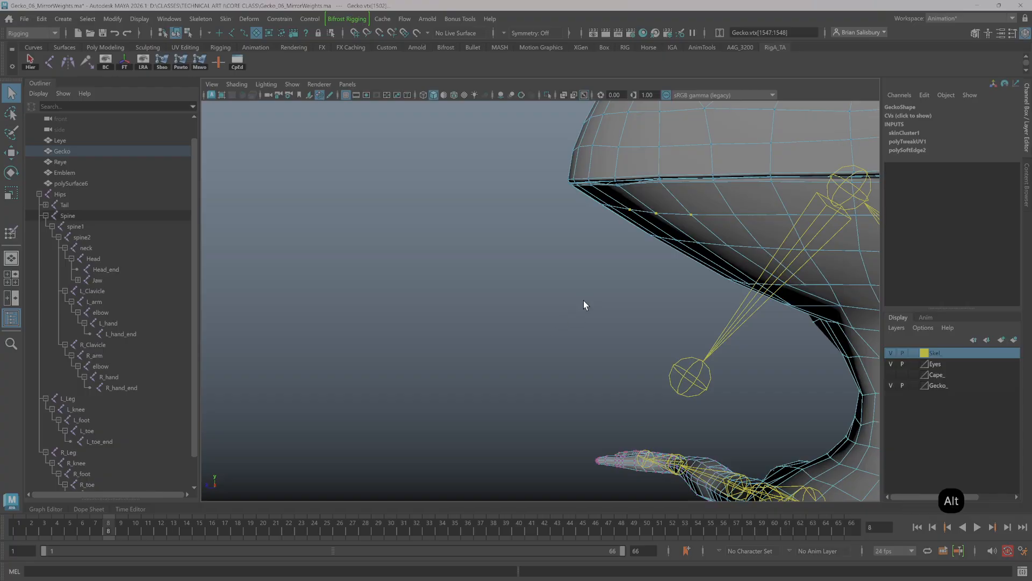
right_click_drag(582, 300, 479, 254, "alt")
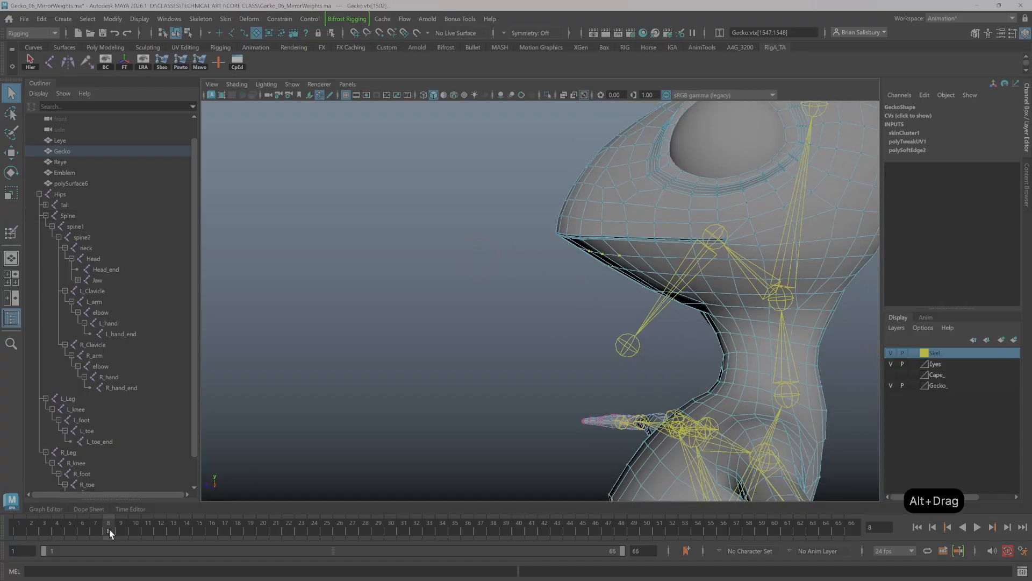
left_click_drag(109, 529, 11, 500)
Show the model in wireframe and examine the selected vertices inside the mouth around the jaw tip.
left_click_drag(462, 267, 376, 272, "alt")
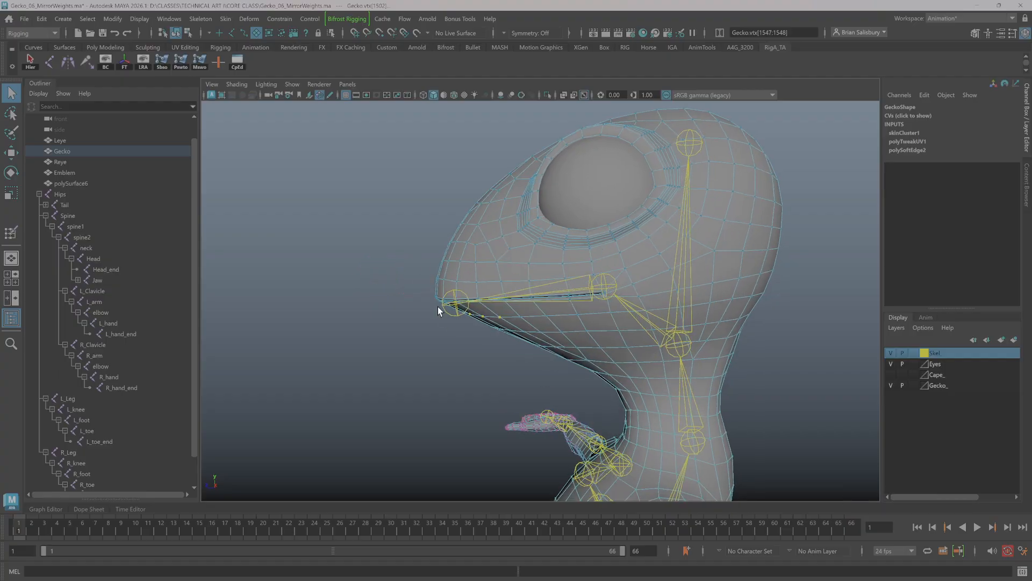
right_click_drag(394, 280, 544, 281, "alt")
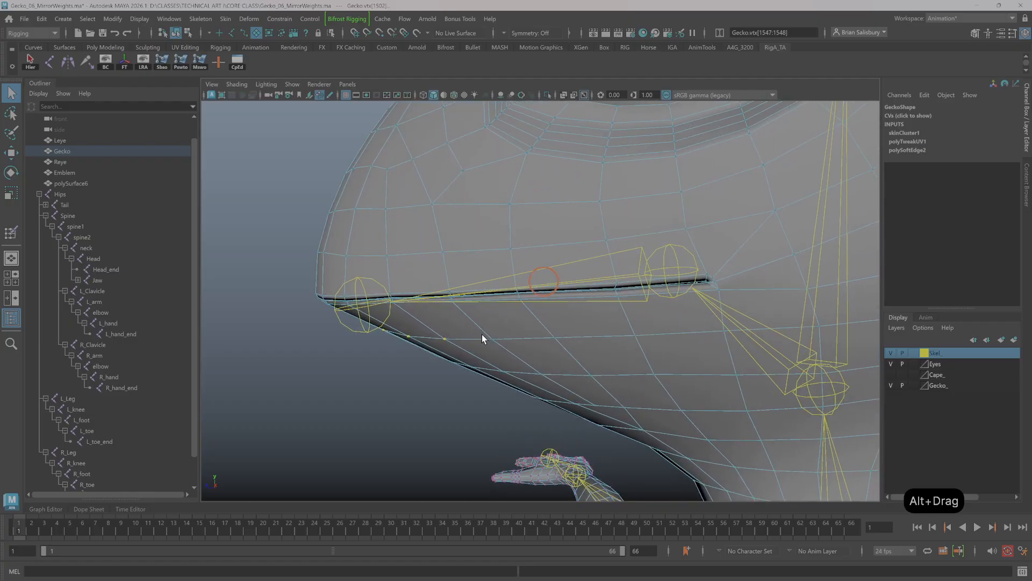
middle_click_drag(457, 355, 507, 332, "alt")
left_click_drag(508, 331, 503, 337, "alt")
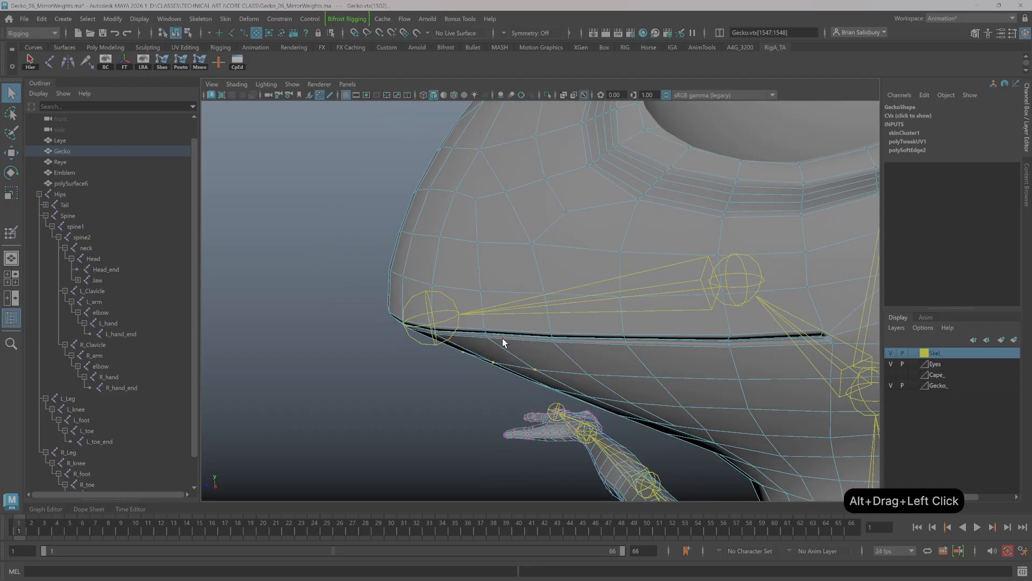
key("F4")
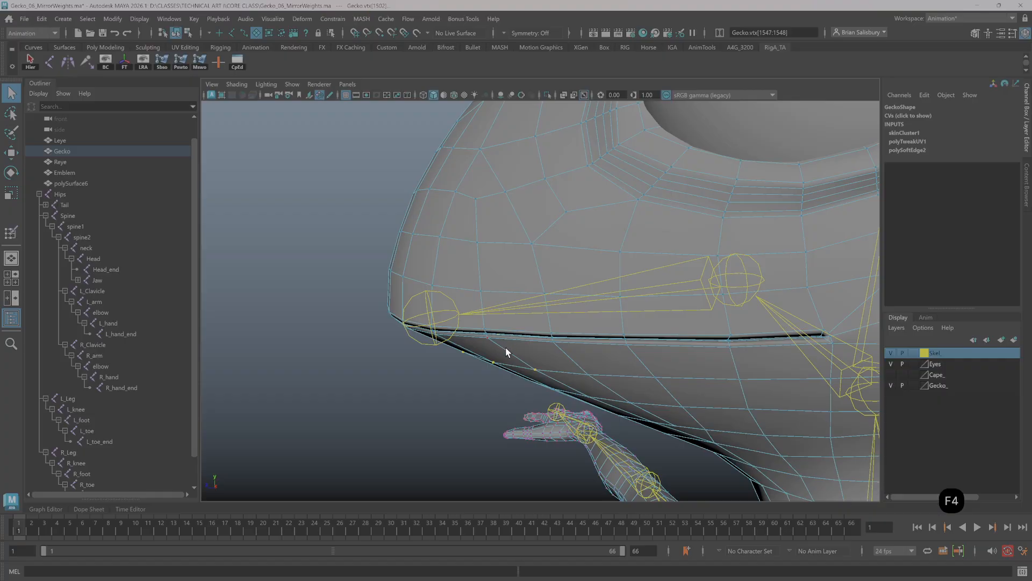
key("4")
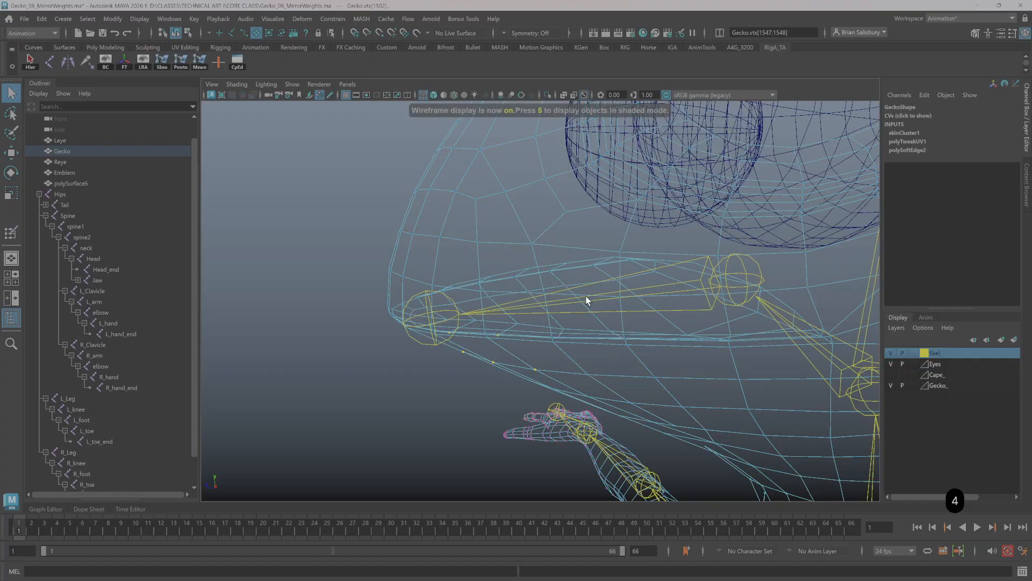
left_click_drag(596, 321, 530, 269, "alt")
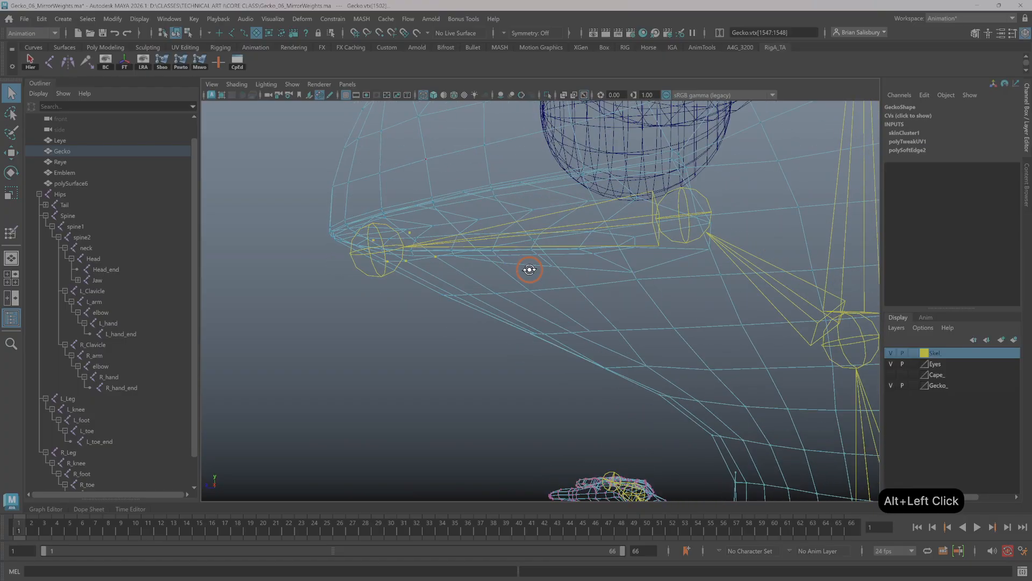
Return the model to shaded display and select the inner edge loop running along the mouth seam.
middle_click_drag(558, 288, 577, 360, "alt")
right_click_drag(577, 360, 683, 345, "alt")
left_click_drag(603, 323, 601, 322, "alt")
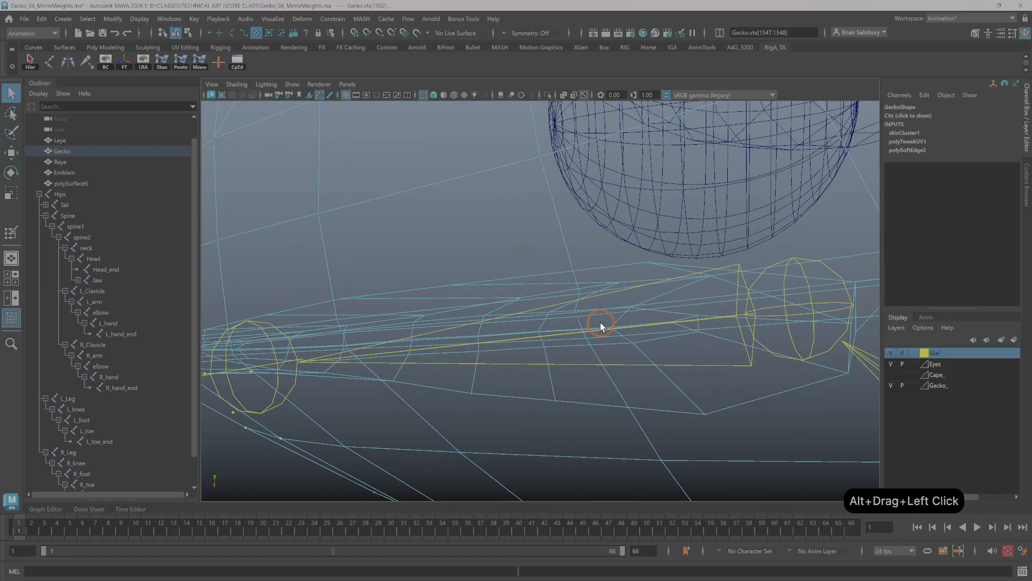
key("5")
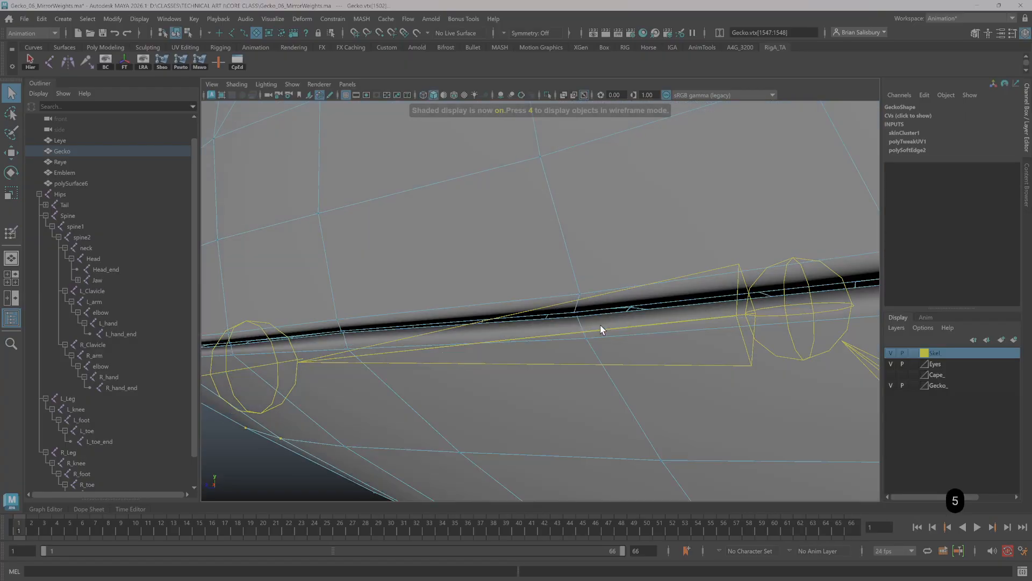
right_click_drag(766, 282, 749, 241)
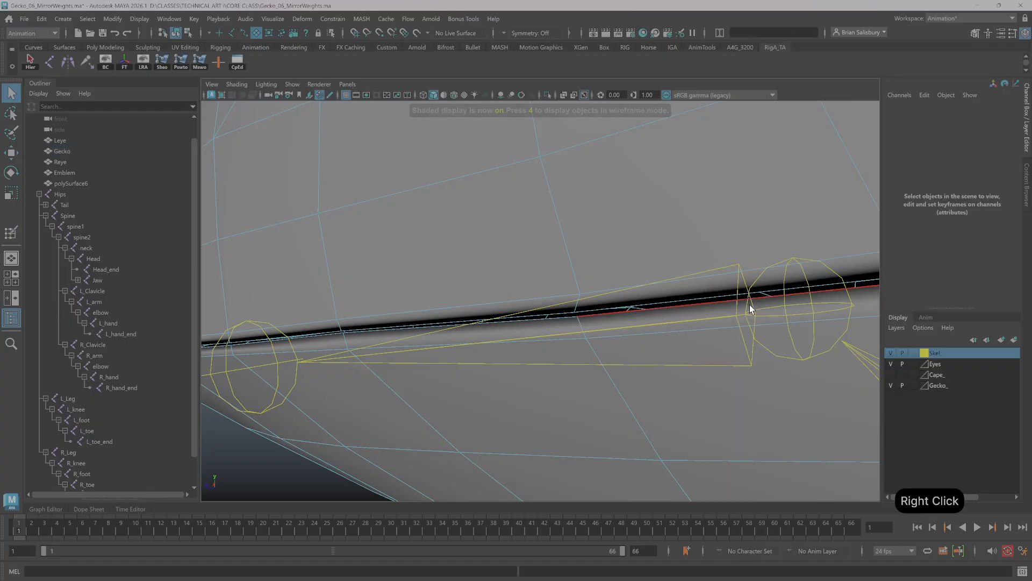
left_click(695, 297)
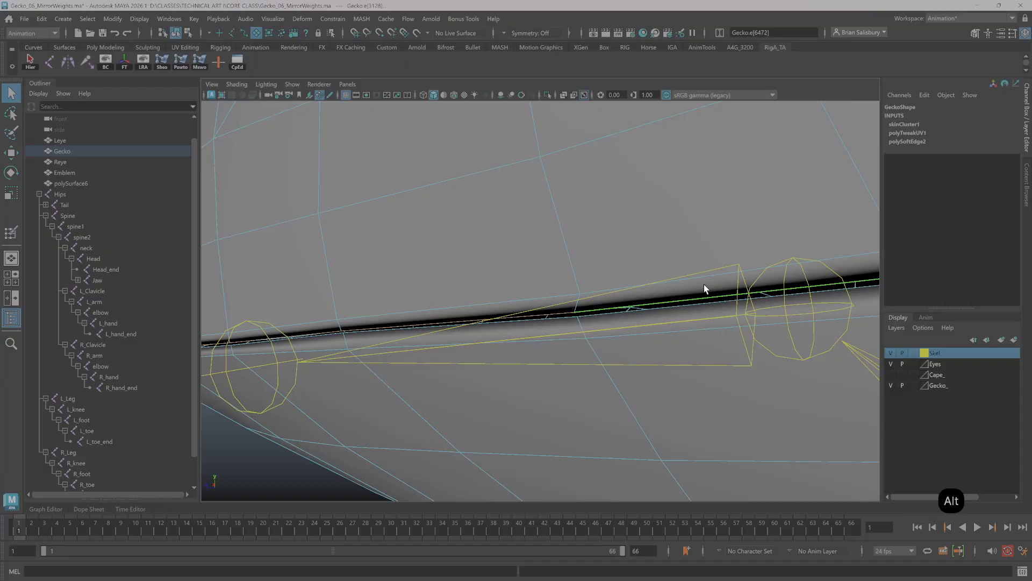
right_click_drag(705, 288, 613, 267, "alt")
left_click_drag(613, 267, 571, 244, "alt")
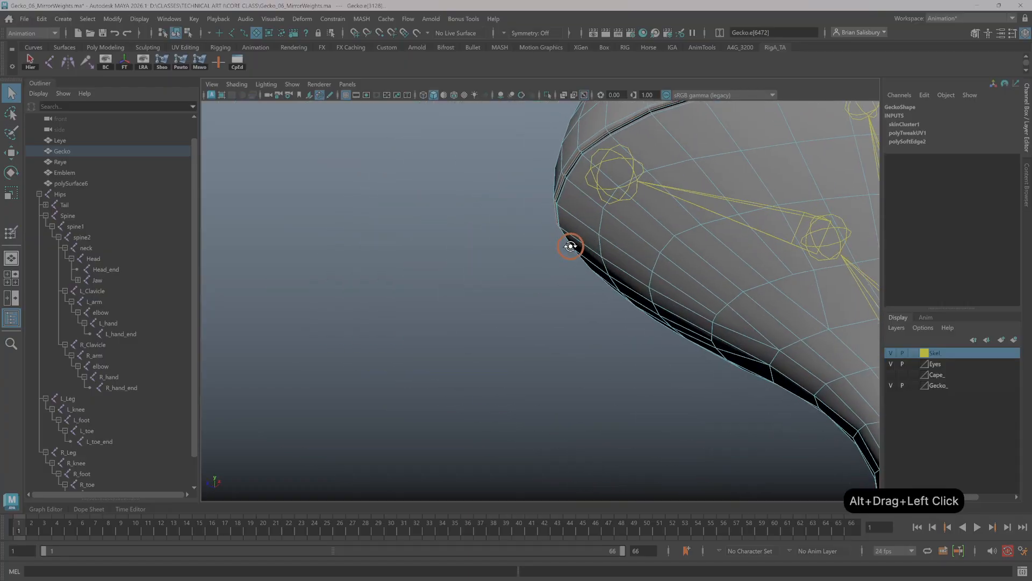
right_click_drag(571, 244, 667, 263, "alt")
left_click_drag(666, 263, 543, 253, "alt")
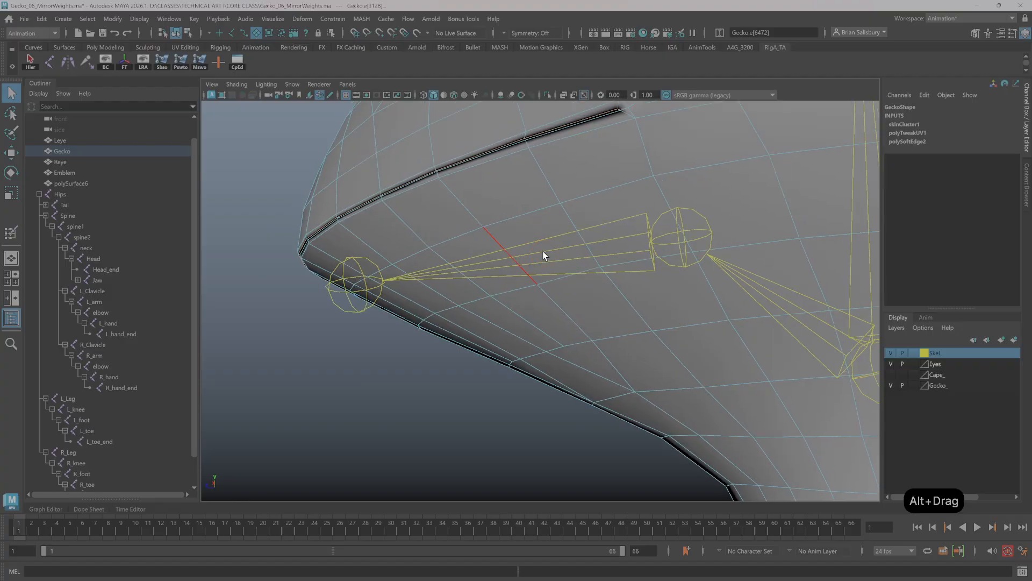
Convert the selected mouth edge loop to vertices.
left_click(96, 21)
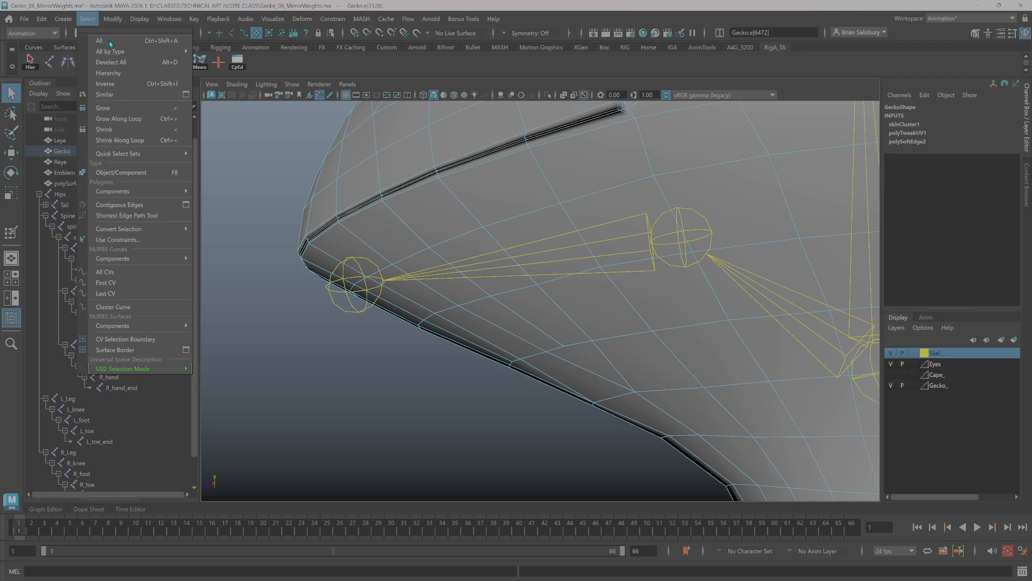
mouse_move(173, 196)
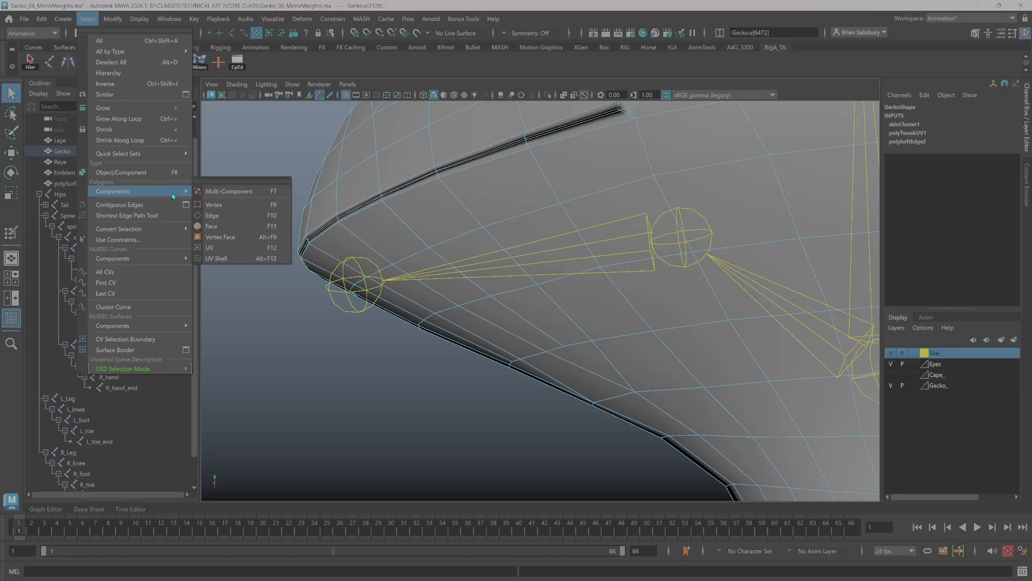
mouse_move(123, 20)
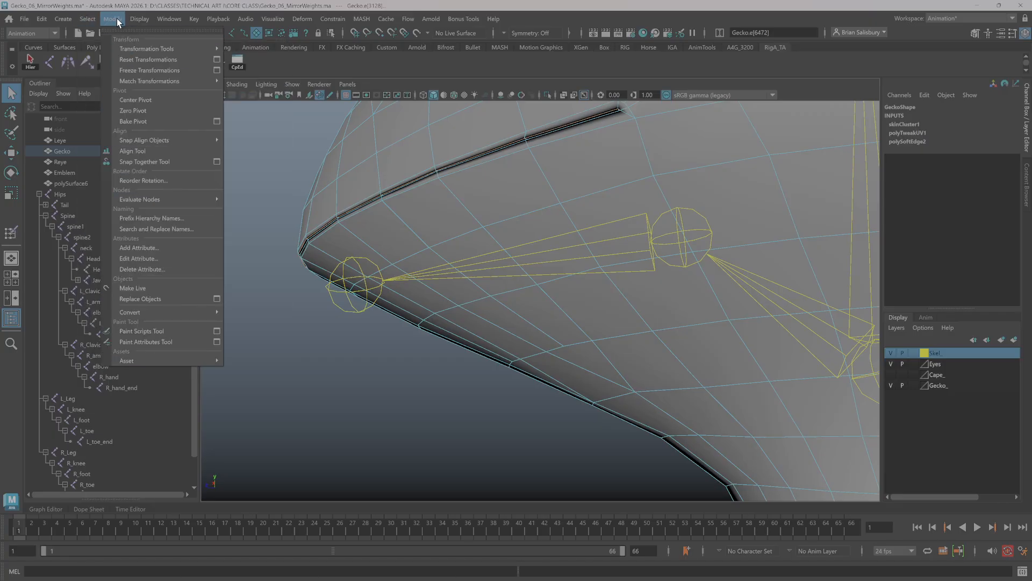
mouse_move(87, 18)
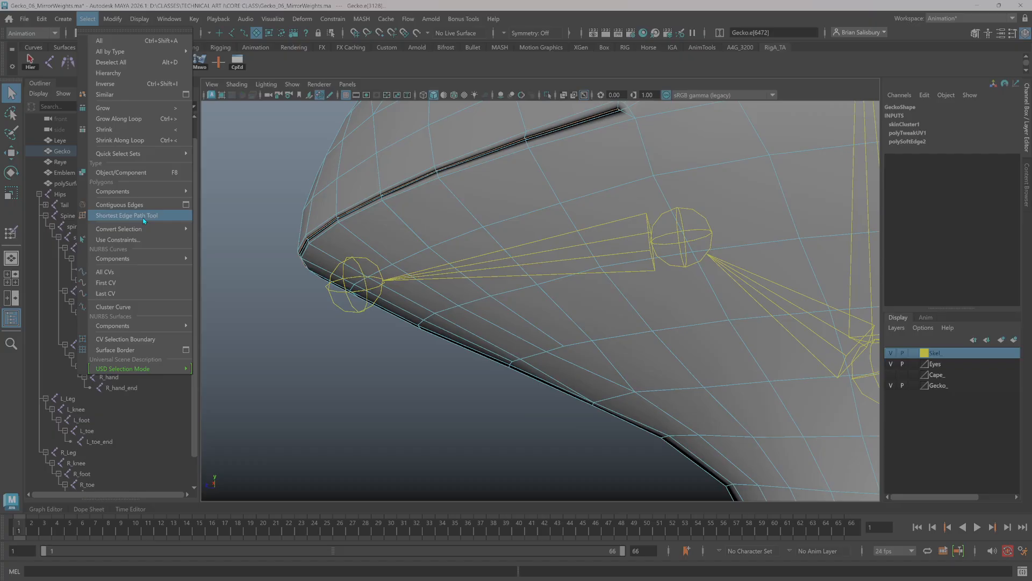
mouse_move(177, 191)
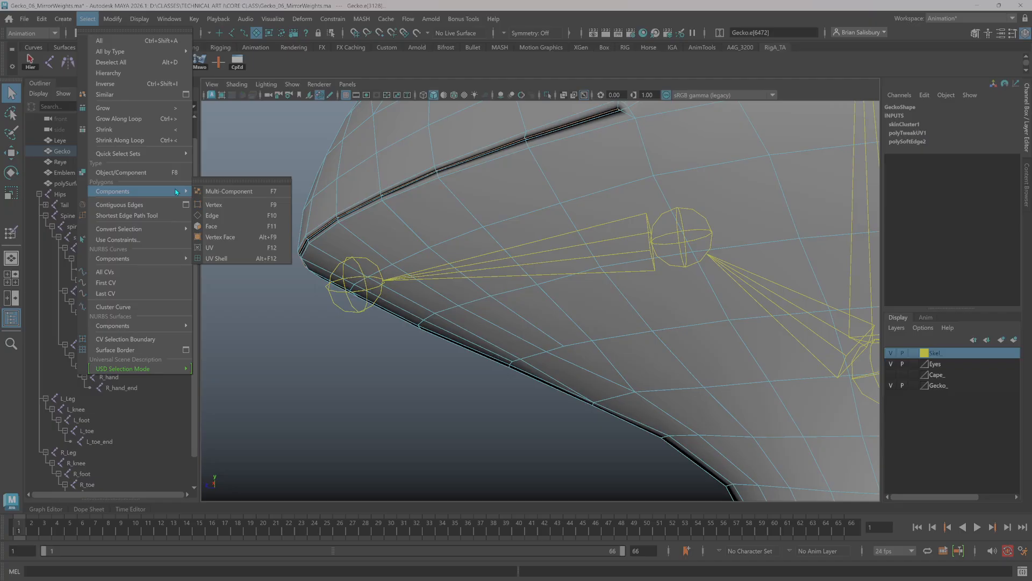
mouse_move(97, 231)
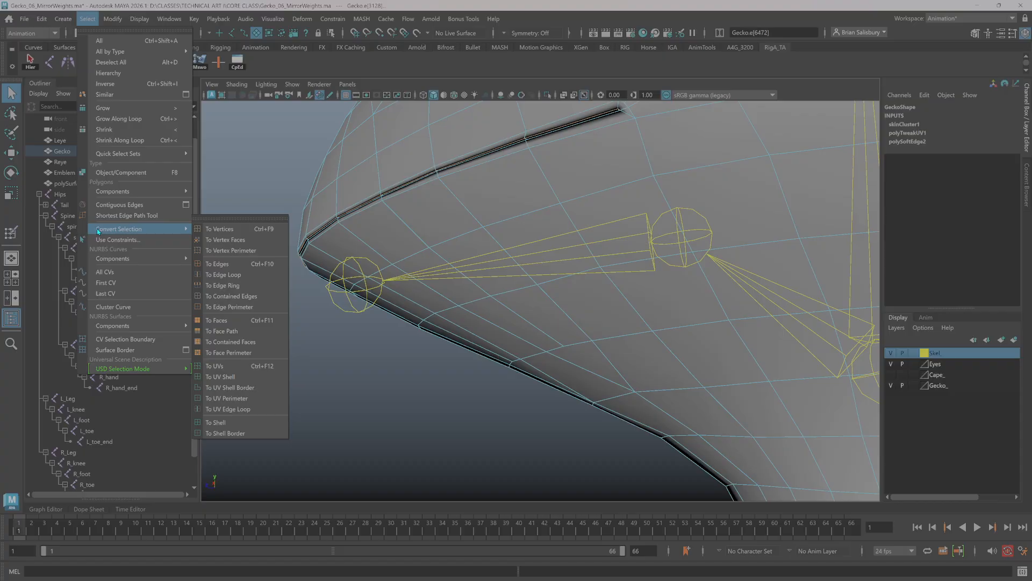
left_click(231, 231)
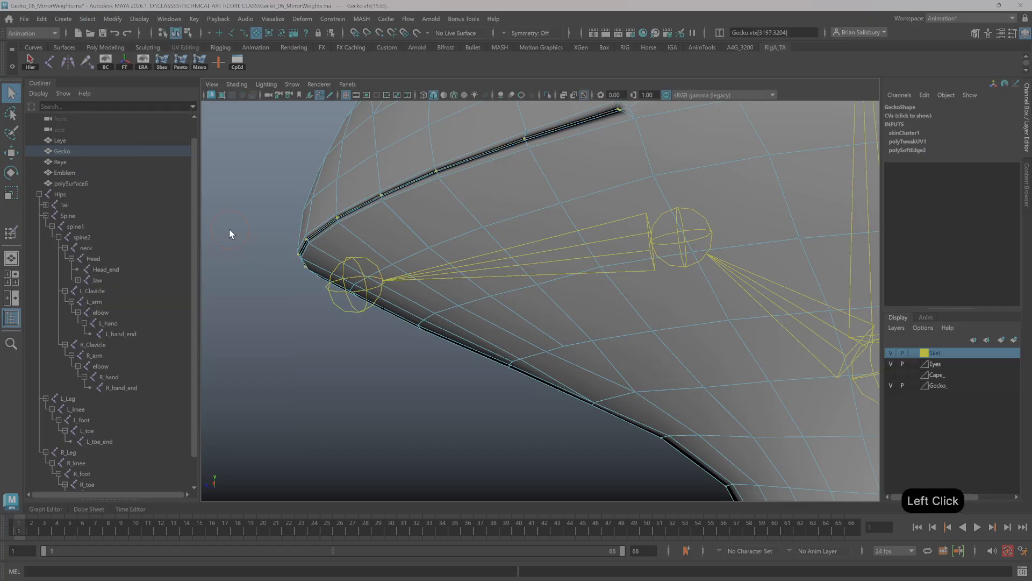
Grow the mouth-loop vertex selection outward and shrink it back, repeating to demonstrate both operations.
left_click_drag(322, 335, 357, 327, "alt")
right_click_drag(357, 327, 566, 337, "alt")
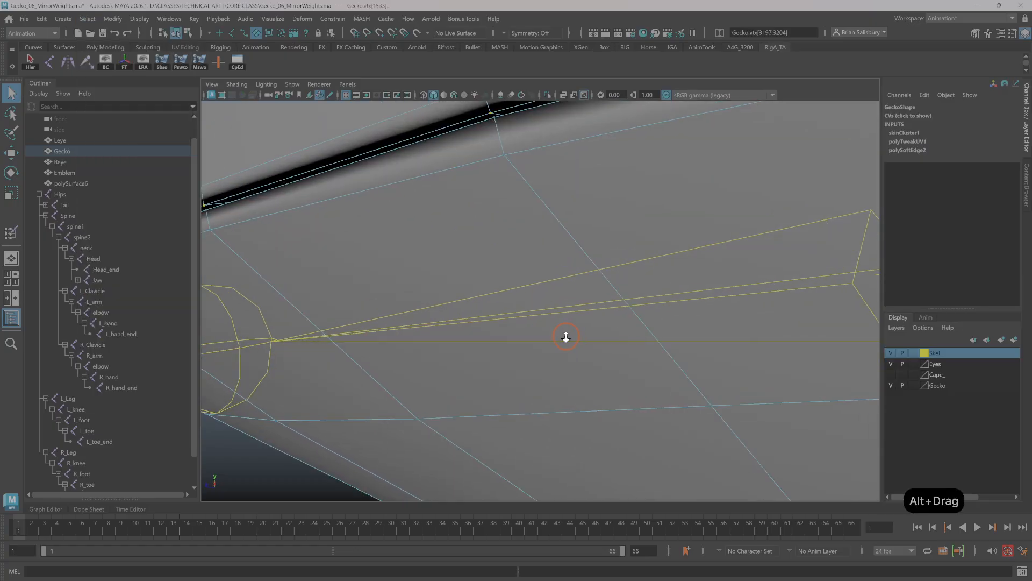
middle_click_drag(550, 315, 408, 292, "alt")
right_click_drag(549, 323, 452, 312, "alt")
middle_click_drag(415, 336, 561, 313, "alt")
mouse_move(502, 329)
left_mouse_down("alt")
mouse_move(510, 325)
mouse_move(495, 330)
left_mouse_up("alt")
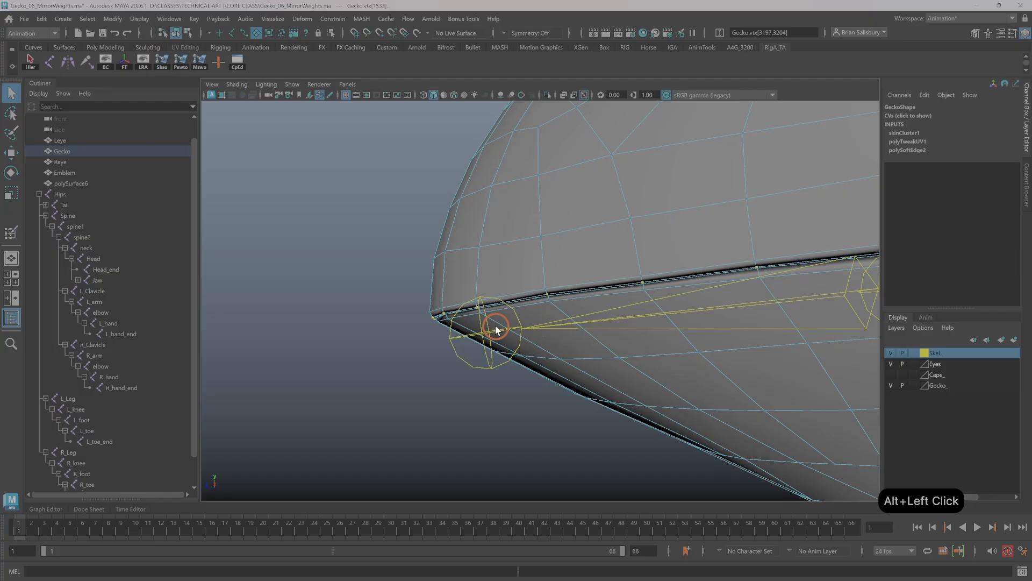
key("shift")
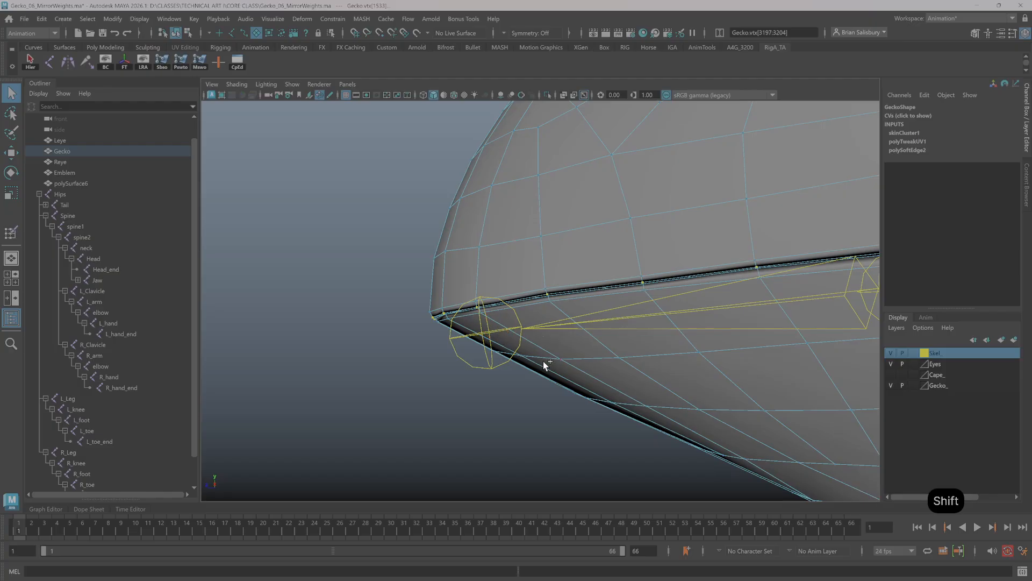
key("shift+period")
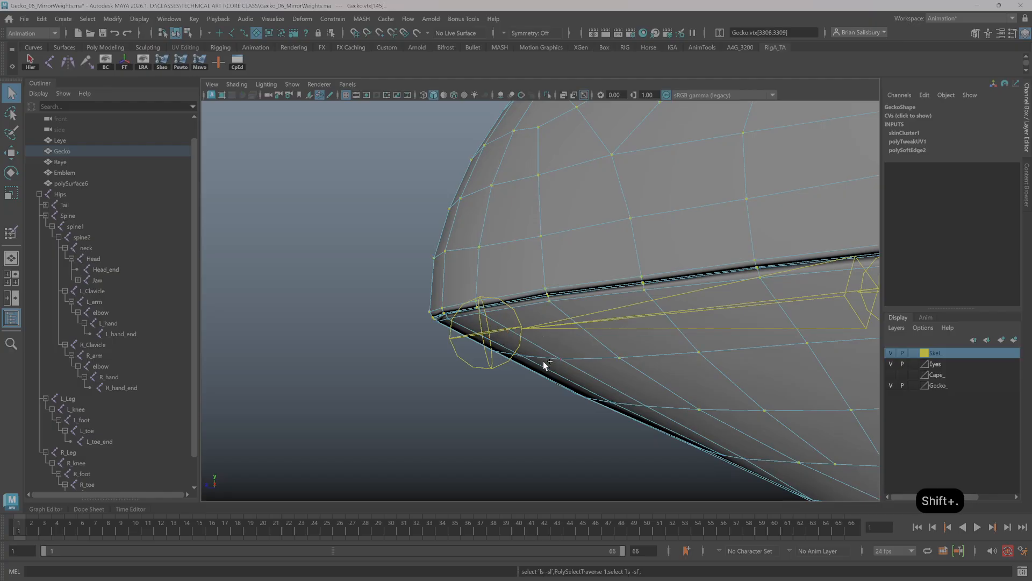
key("shift+comma")
key("shift+period")
key("shift+comma")
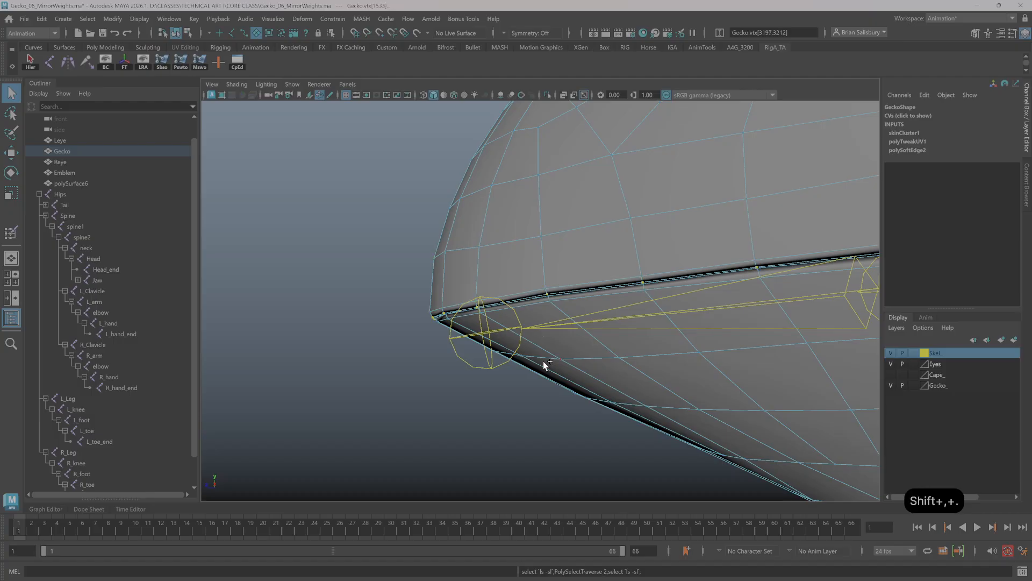
key("shift+comma")
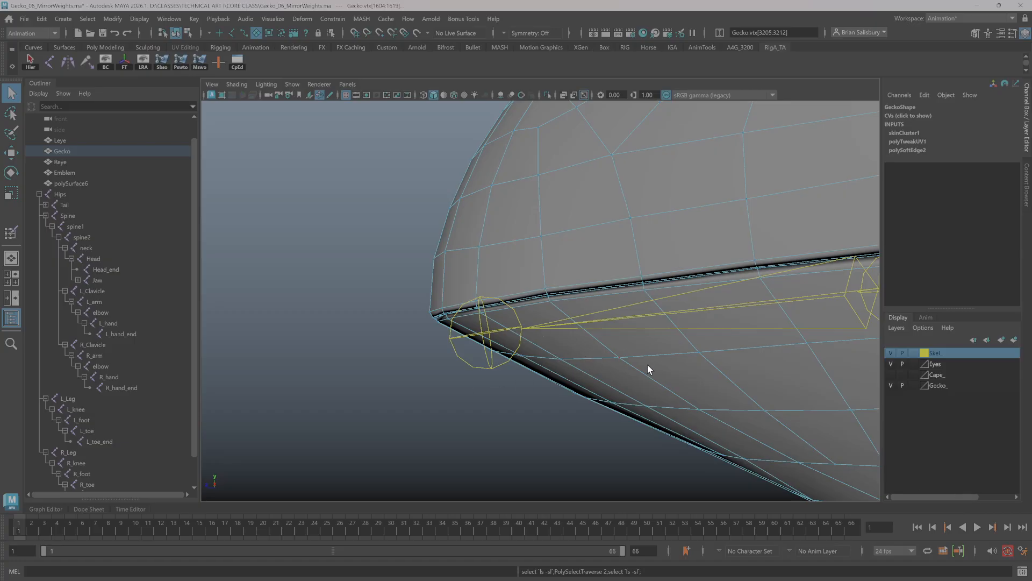
left_click_drag(647, 364, 537, 431)
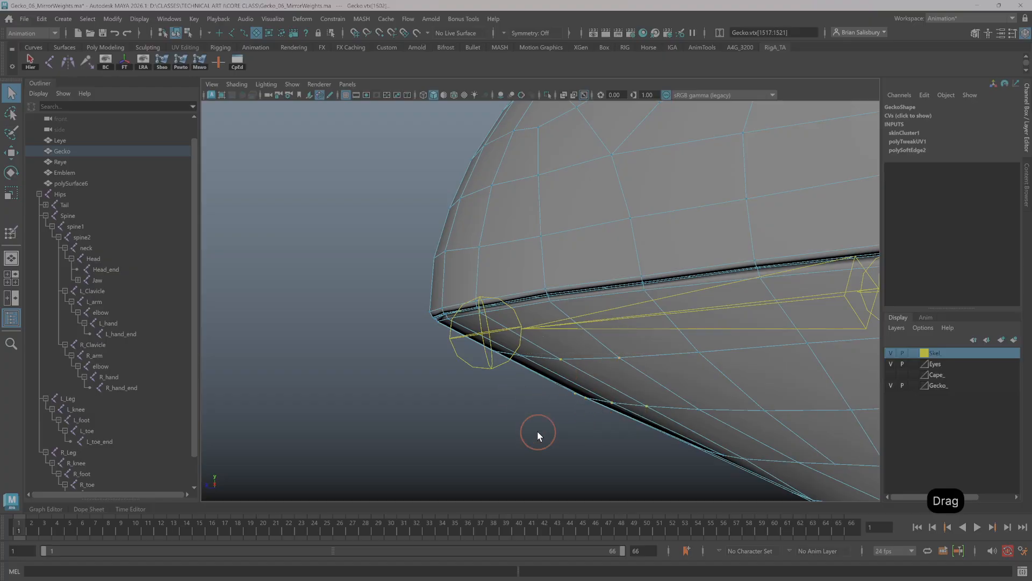
key("shift+slash")
key("shift+semicolon")
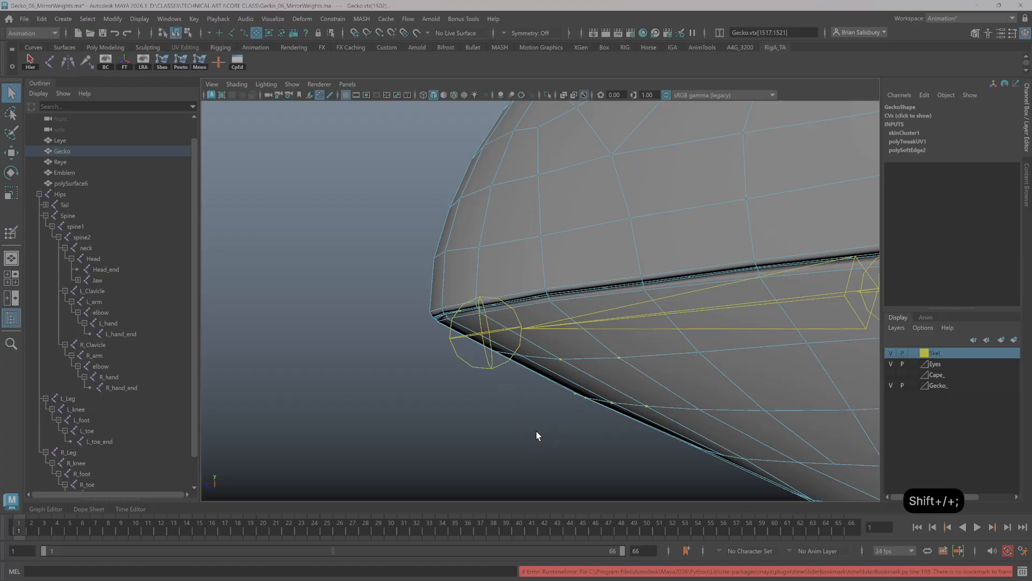
left_click(548, 439)
Select two neighbouring vertices on the side of the lower jaw, grow the selection across the mouth area and shrink it back.
left_click_drag(715, 340, 593, 365)
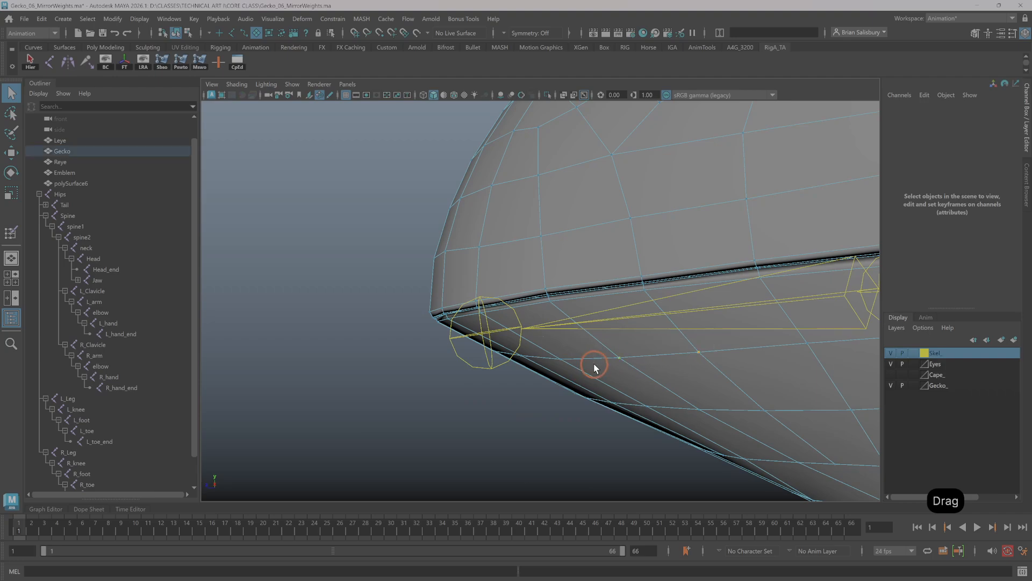
key("shift+period")
key("shift+period")
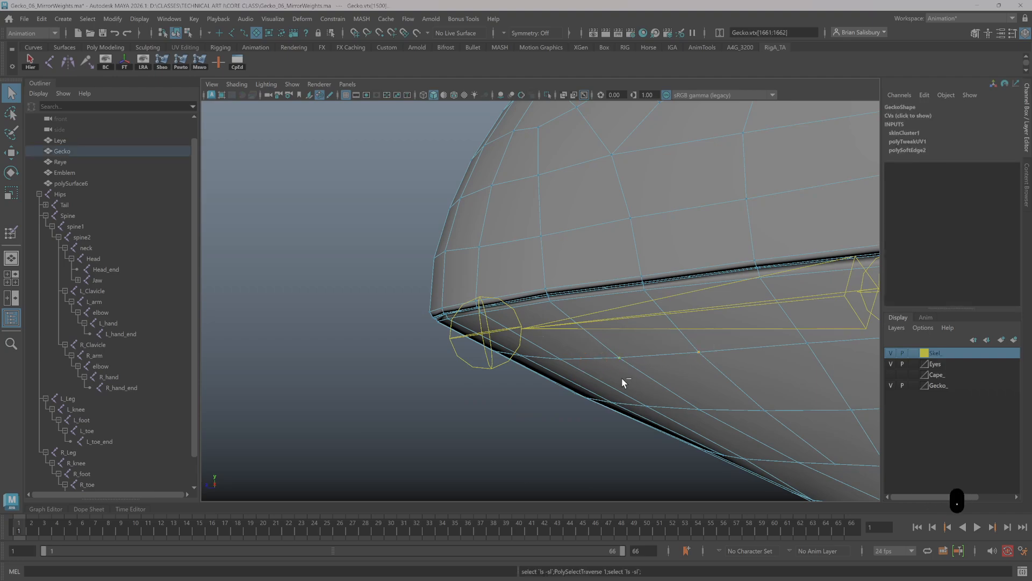
key("shift+period")
key("shift+comma")
middle_click_drag(615, 383, 507, 388, "alt")
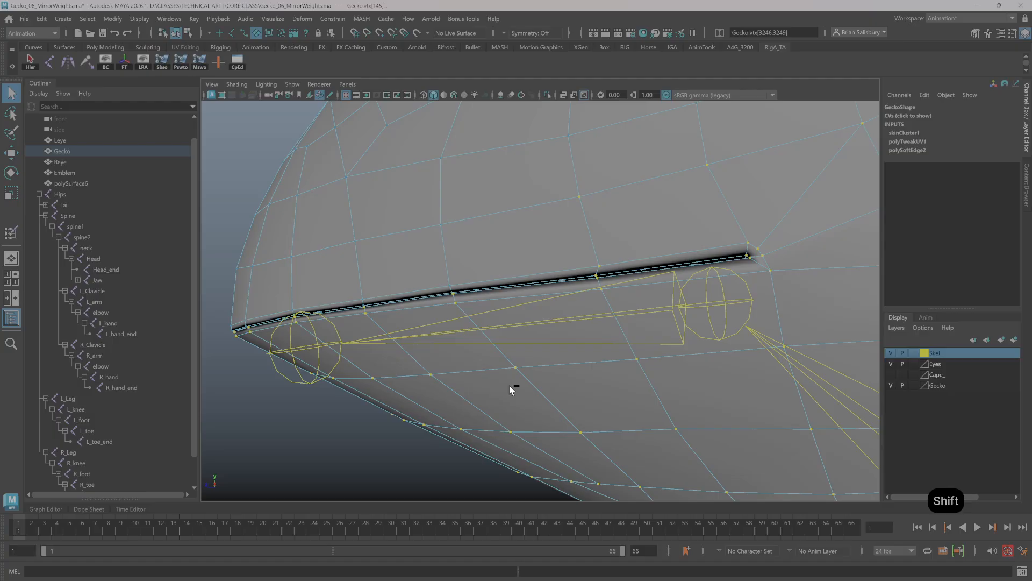
key("shift+comma")
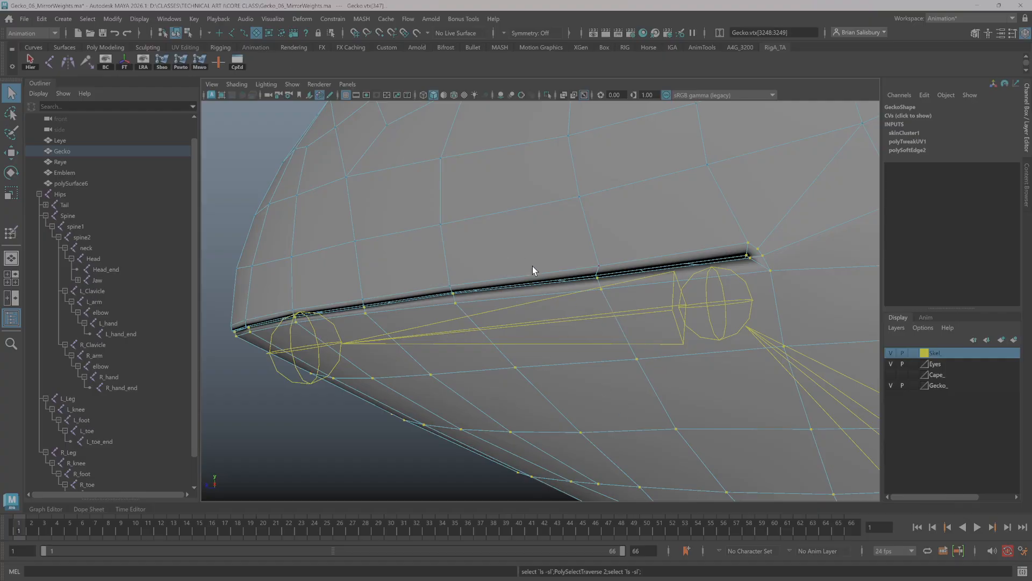
Return the gecko mesh to object selection mode and clear the selection, with the whole character in view.
left_click_drag(679, 355, 365, 235, "alt")
right_click_drag(508, 347, 444, 301, "alt")
middle_click_drag(480, 343, 385, 268, "alt")
left_click_drag(385, 268, 343, 288, "alt")
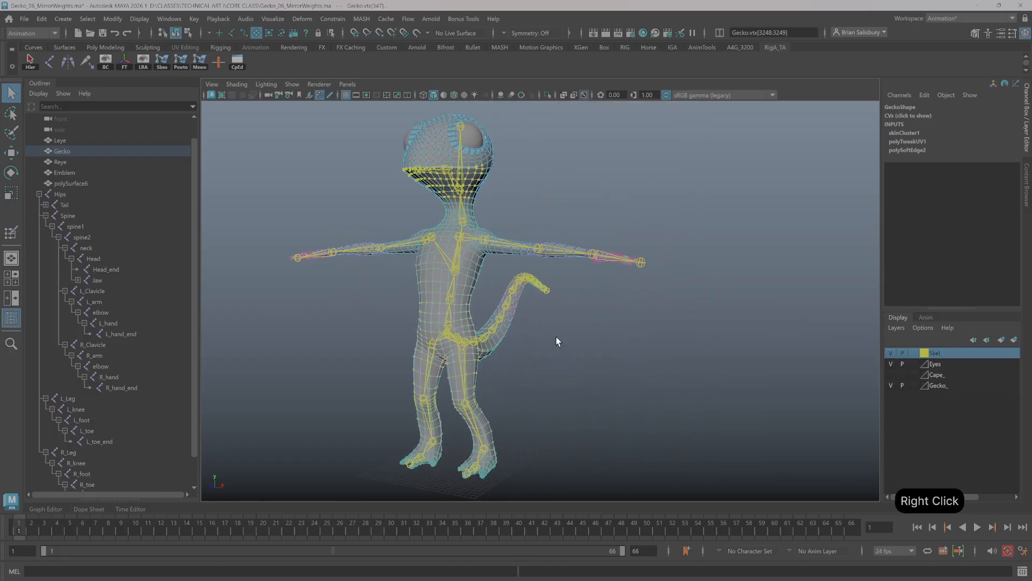
right_click_drag(557, 281, 585, 265)
left_click(552, 175)
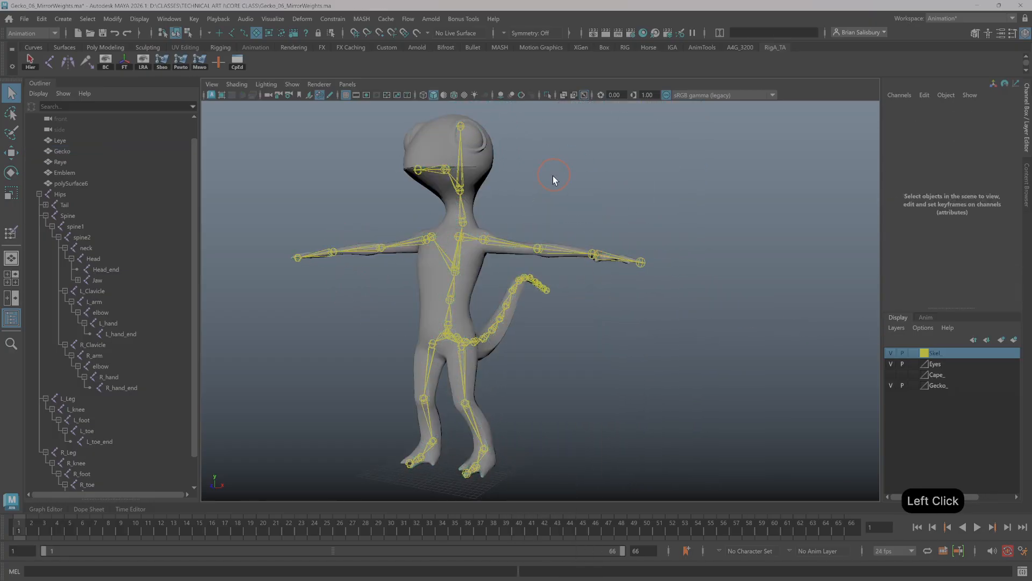
Overlay the wireframe on the shaded gecko.
left_click_drag(556, 215, 477, 97, "alt")
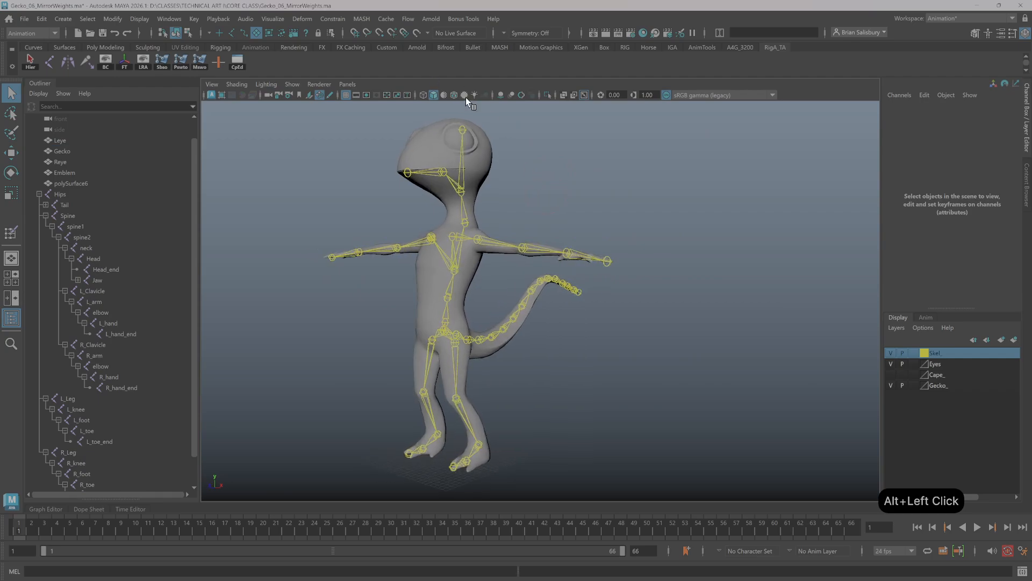
left_click(454, 95)
mouse_move(606, 197)
left_mouse_down("alt")
mouse_move(576, 196)
mouse_move(606, 197)
left_mouse_up("alt")
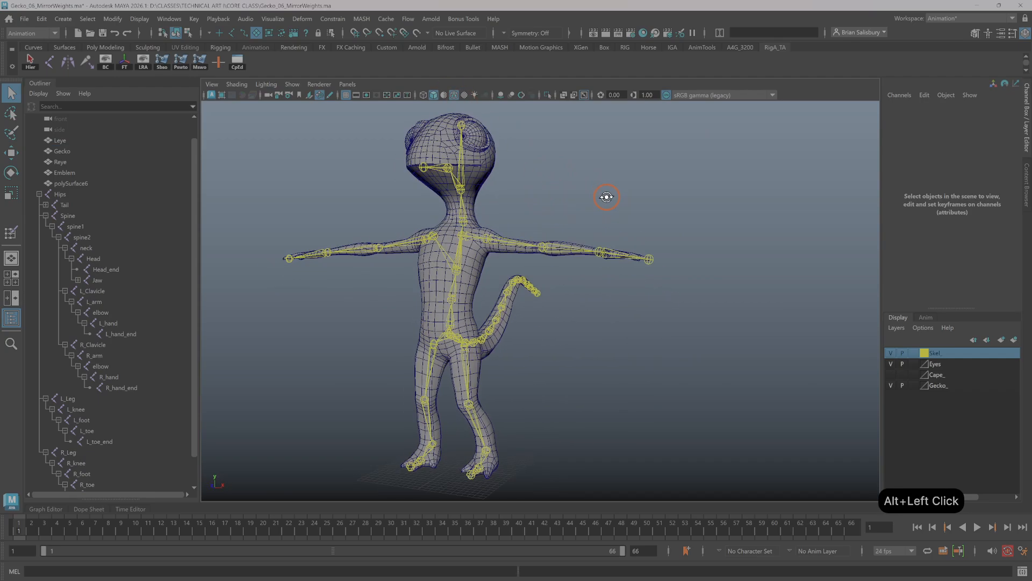